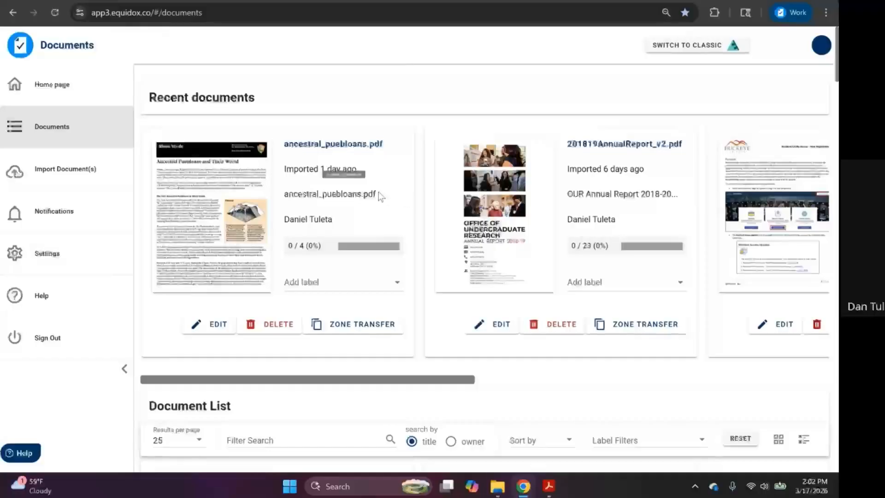
- Import the EQPDFTrainingSampleFile031126 PDF into Equidox from the Demo Documents folder
left_click(99, 180)
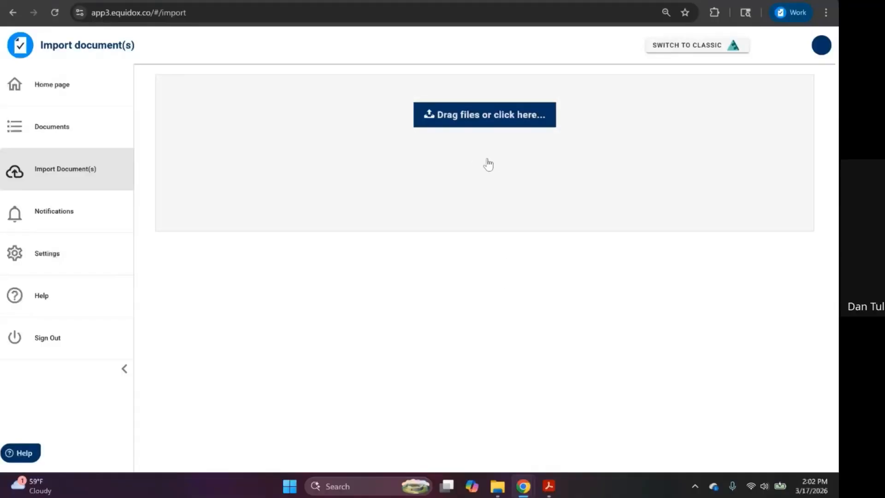
left_click(494, 489)
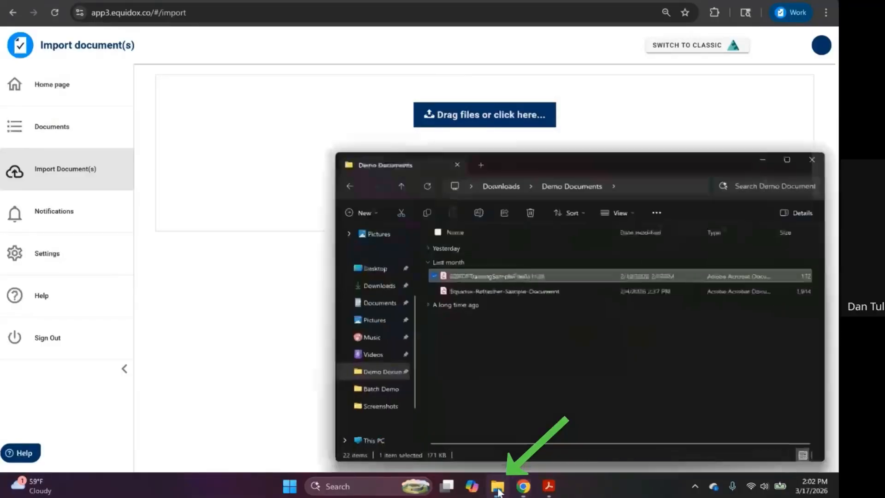
left_click_drag(518, 264, 244, 169)
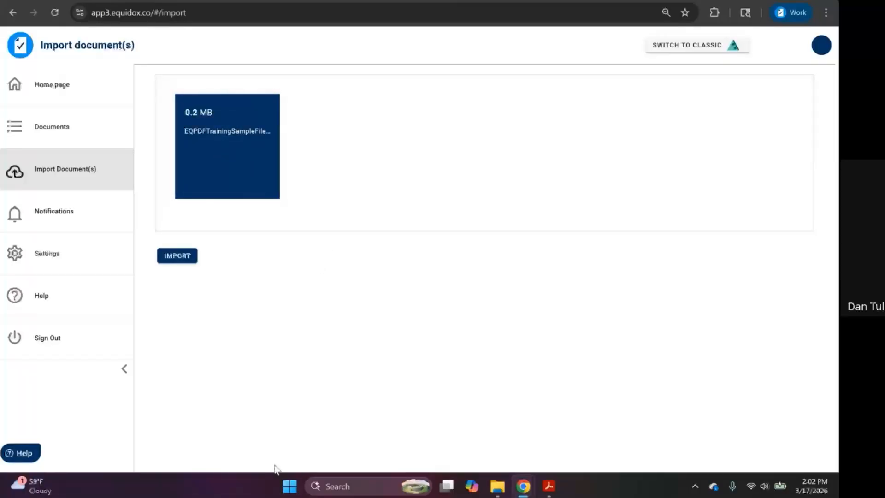
left_click(175, 257)
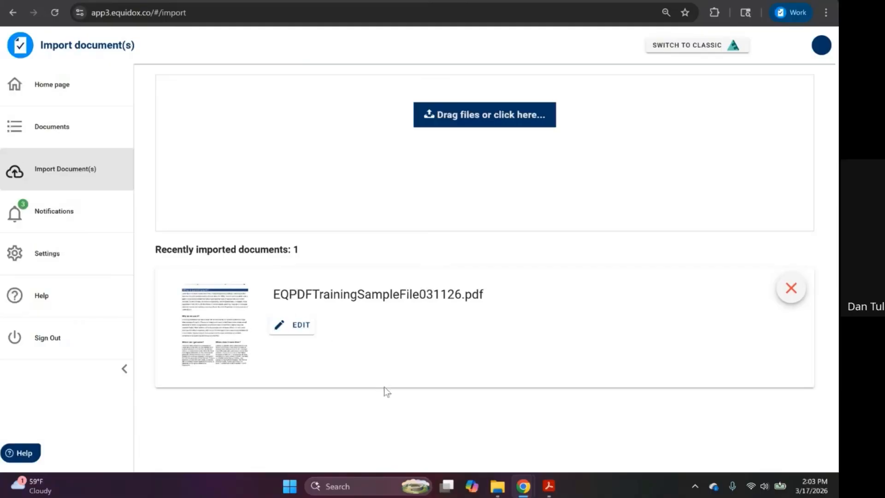
- Open the original training sample PDF in Adobe Acrobat, inspect its accessibility tags, and run the accessibility check on all pages
left_click(497, 486)
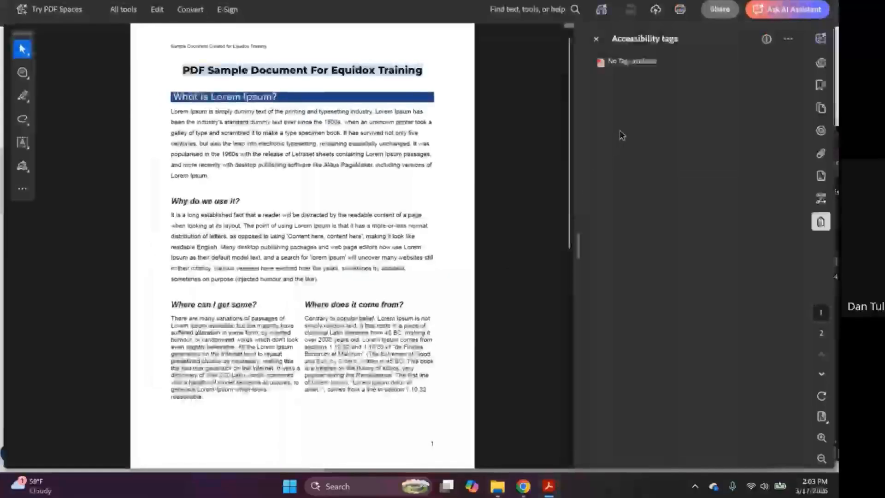
left_click(634, 71)
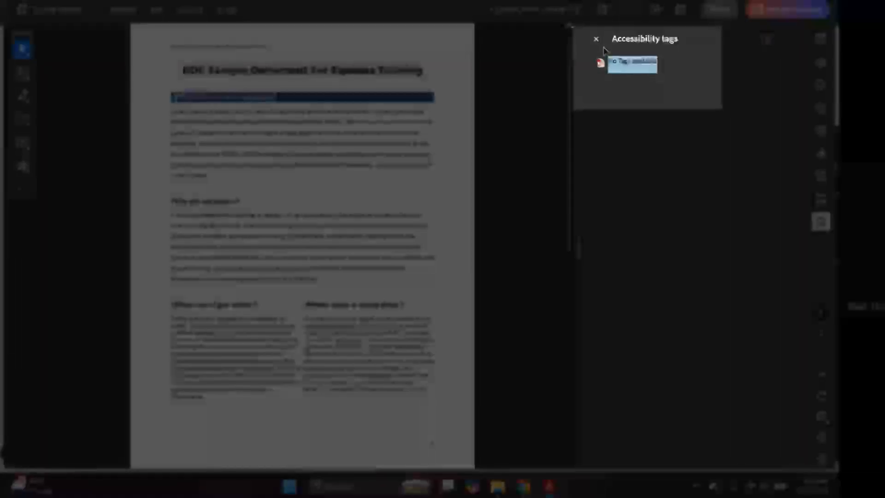
left_click(575, 9)
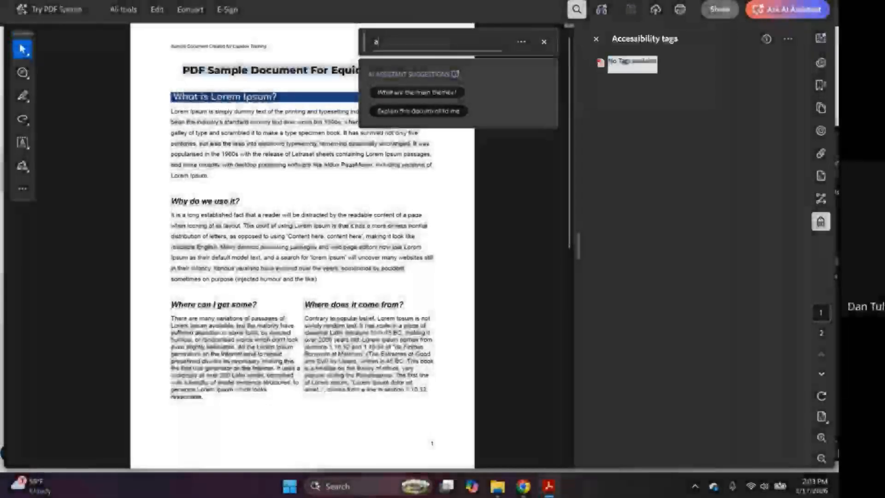
type("acc")
left_click(463, 135)
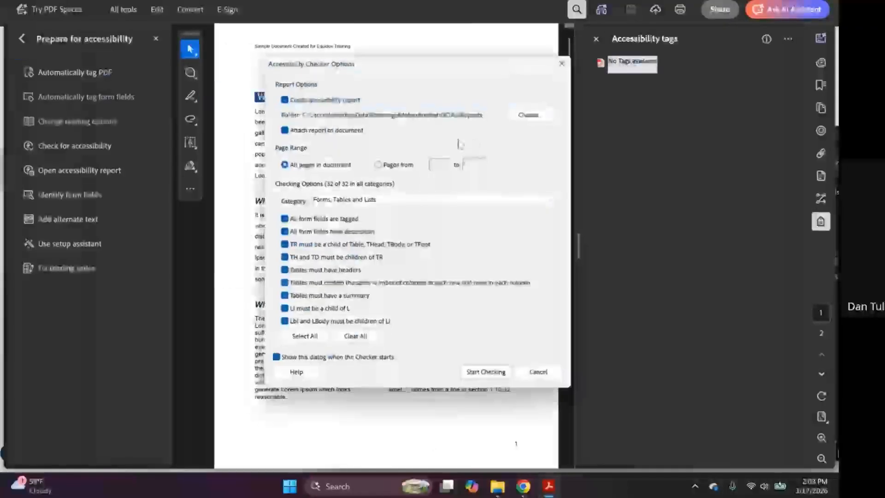
left_click(492, 379)
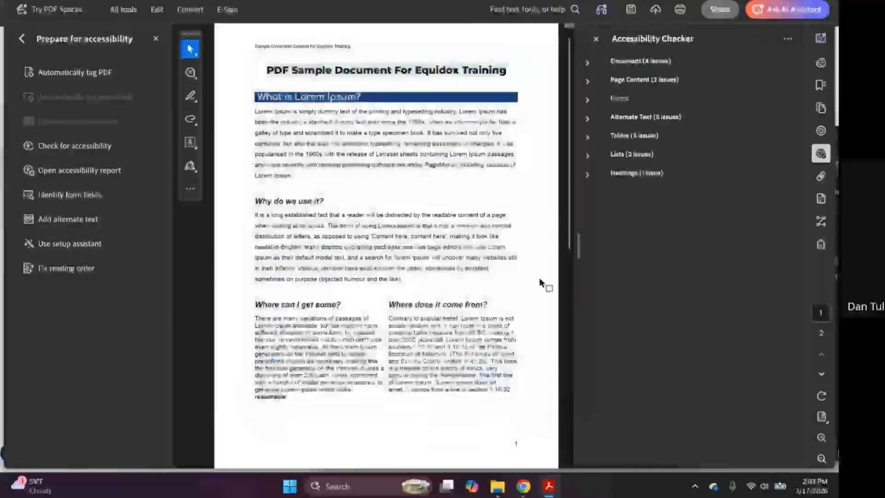
- Expand the Headings, Lists, Tables, Alternate Text, Page Content and Document categories of the accessibility report and examine their results
left_click(587, 175)
left_click(587, 156)
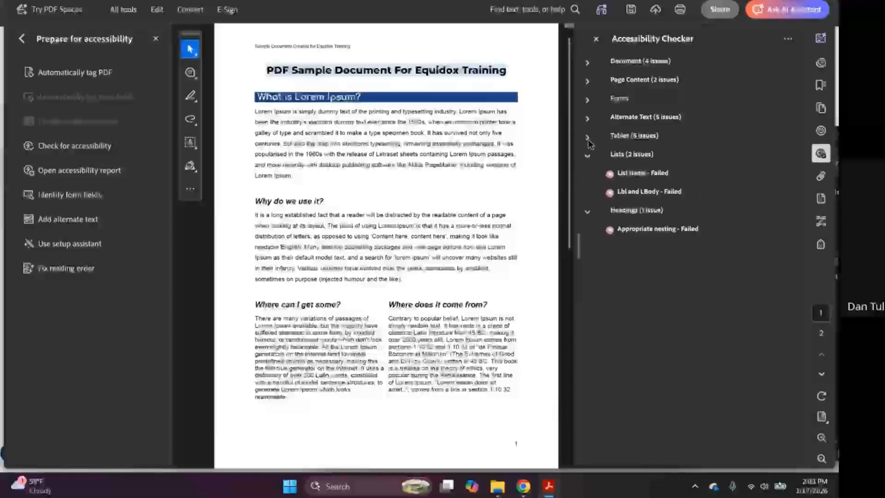
left_click(587, 137)
left_click(587, 119)
left_click(587, 82)
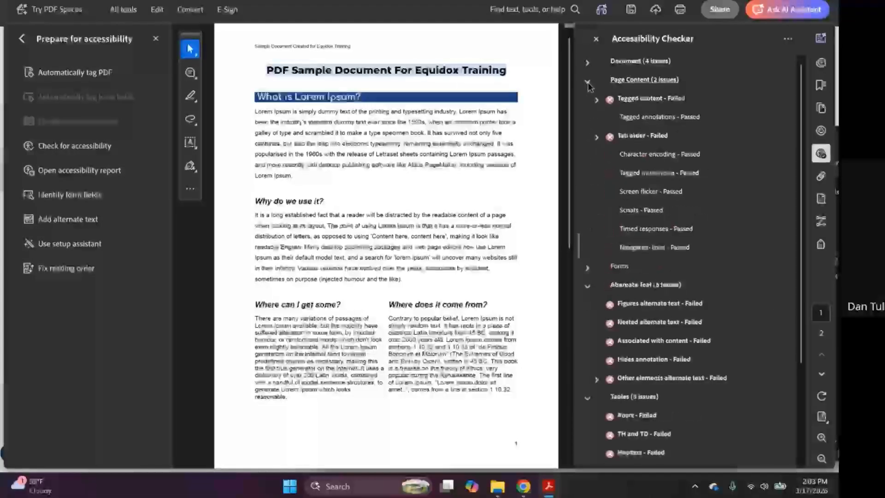
left_click(588, 63)
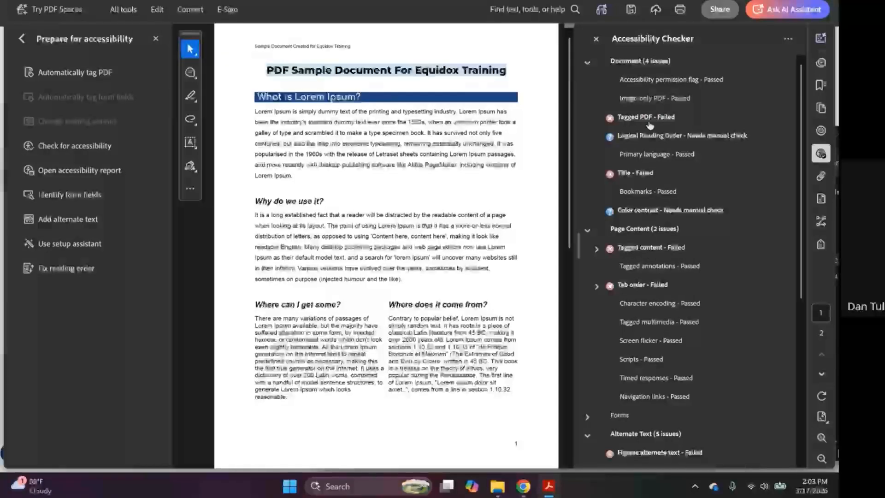
scroll(649, 263, "down", 5)
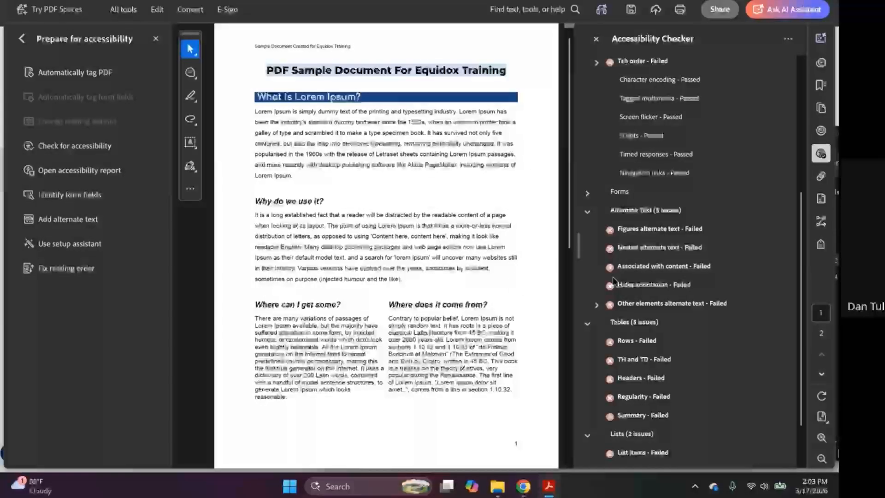
- Switch back to Equidox in the browser and go to the Documents page
left_click(762, 0)
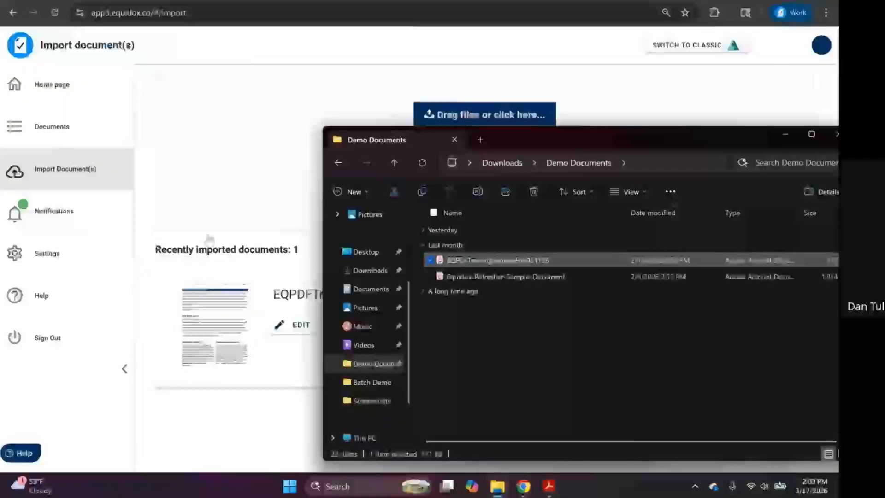
left_click(143, 265)
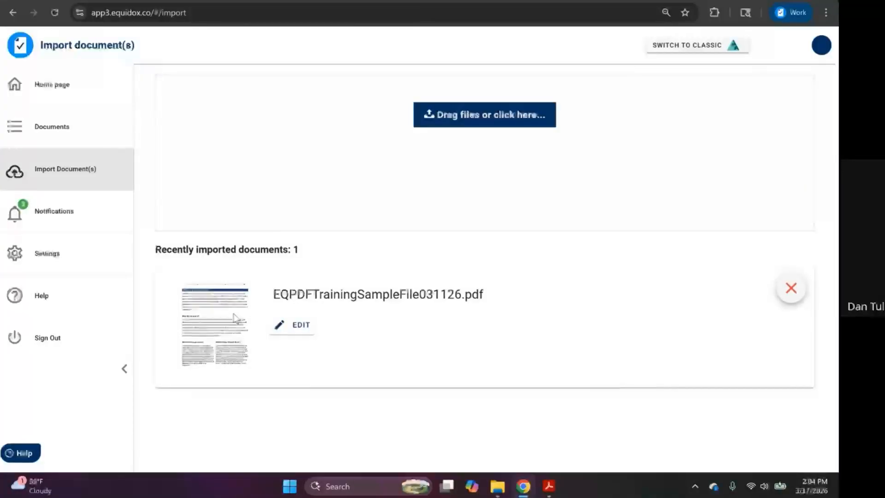
left_click(73, 141)
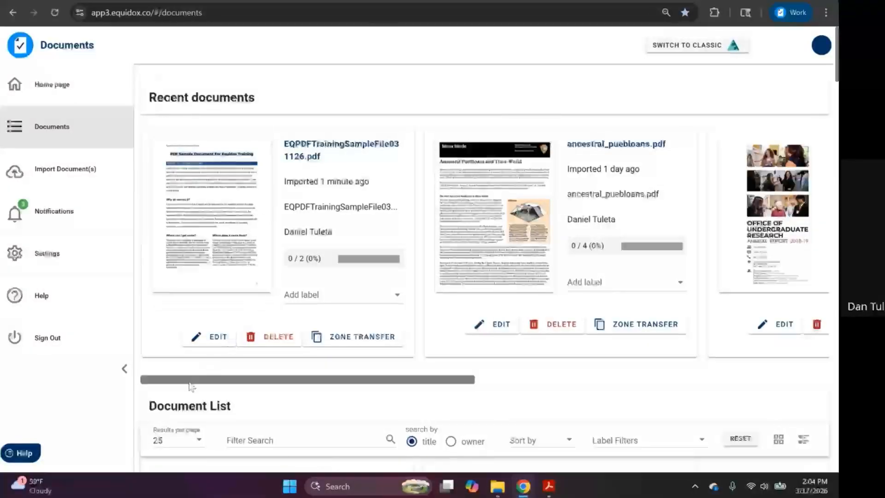
- Look through the recent documents and the full document list with its search, sort and filter options
left_click_drag(182, 379, 170, 362)
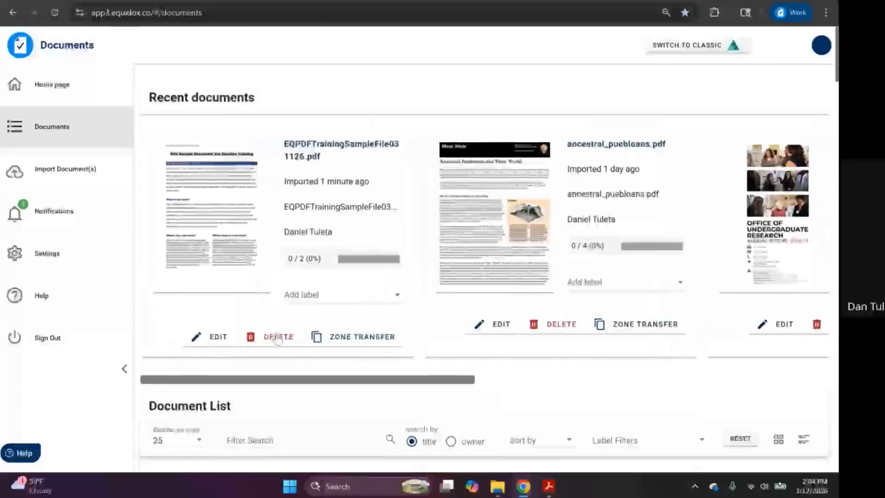
scroll(170, 364, "down", 8)
scroll(279, 363, "down", 20)
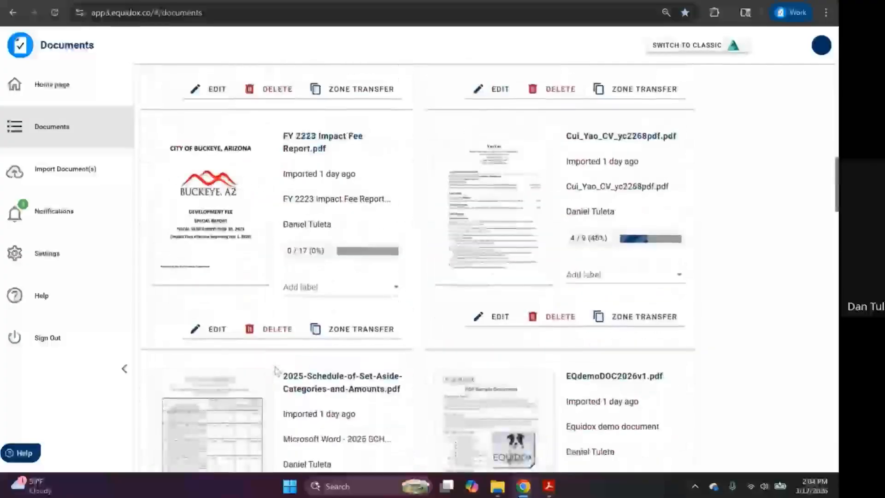
scroll(305, 302, "down", 8)
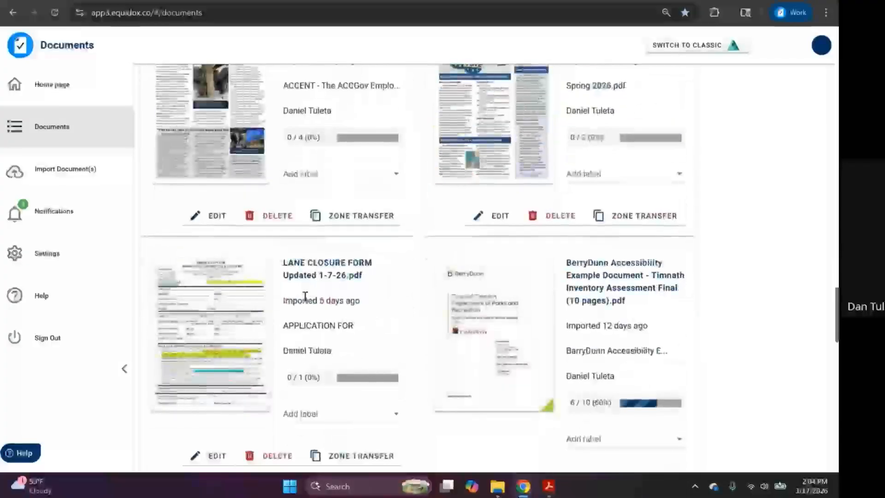
scroll(308, 304, "up", 15)
scroll(313, 306, "up", 10)
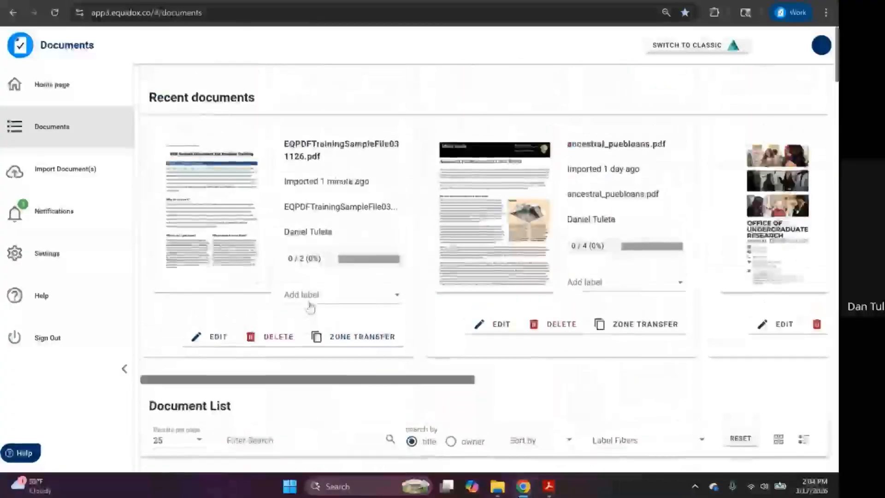
scroll(306, 307, "down", 1)
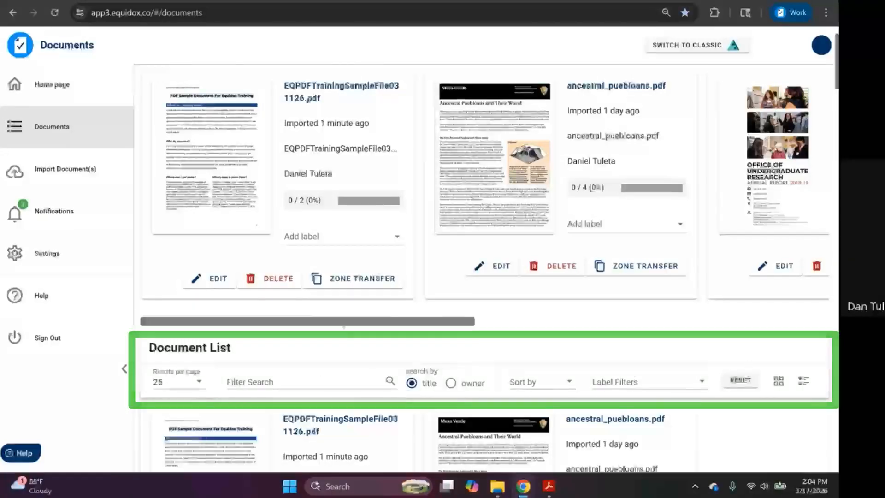
scroll(414, 311, "up", 1)
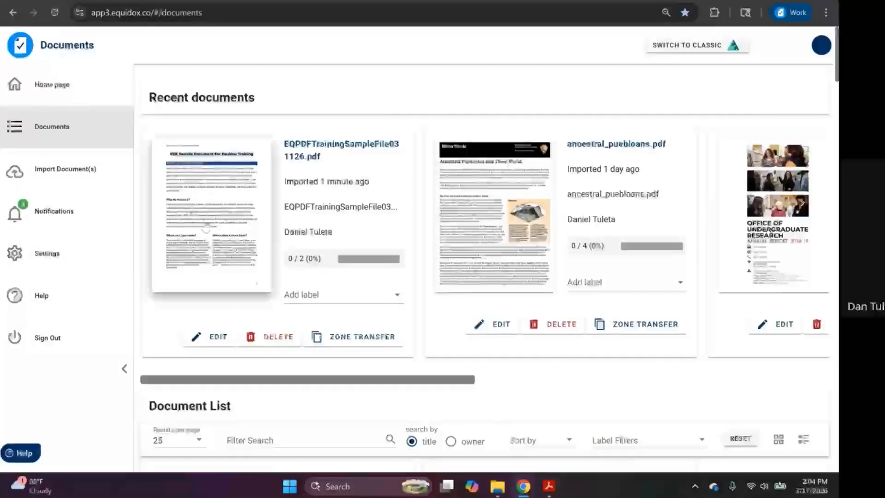
- Open the document details of EQPDFTrainingSampleFile031126.pdf
left_click(219, 207)
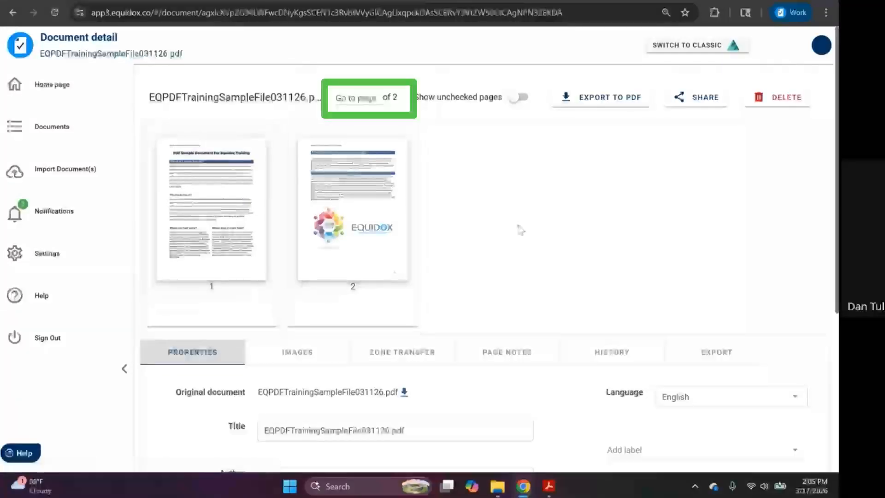
left_click(354, 98)
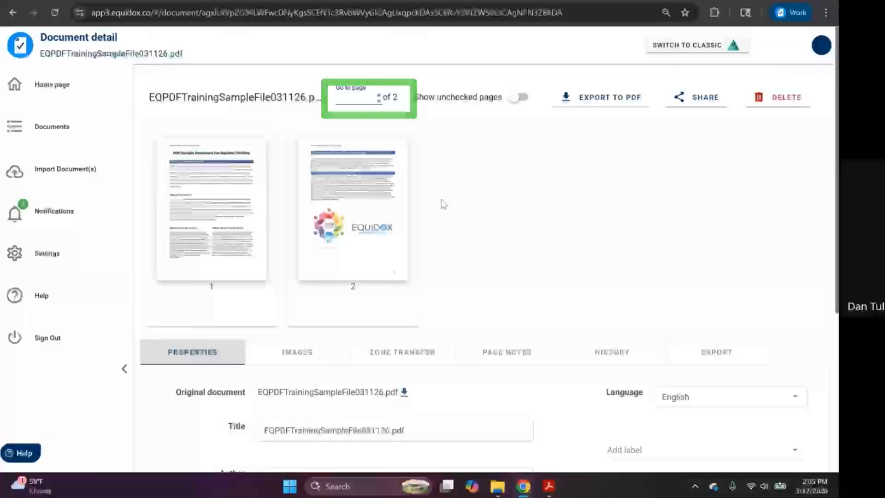
left_click(619, 105)
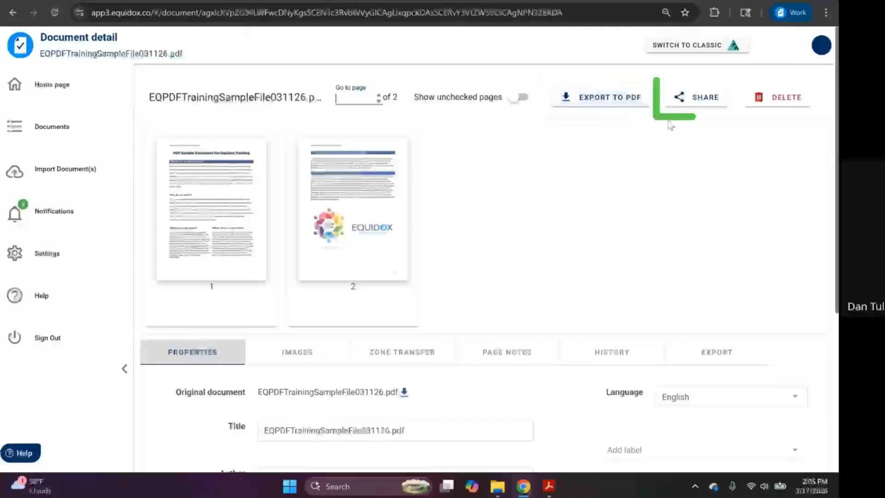
- View the options for sharing the document with people or a group, and close them without sharing
left_click(696, 96)
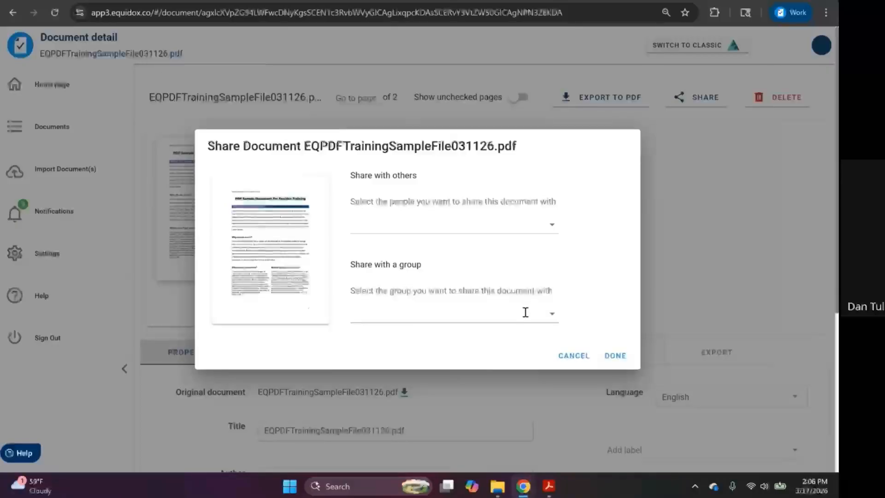
left_click(560, 358)
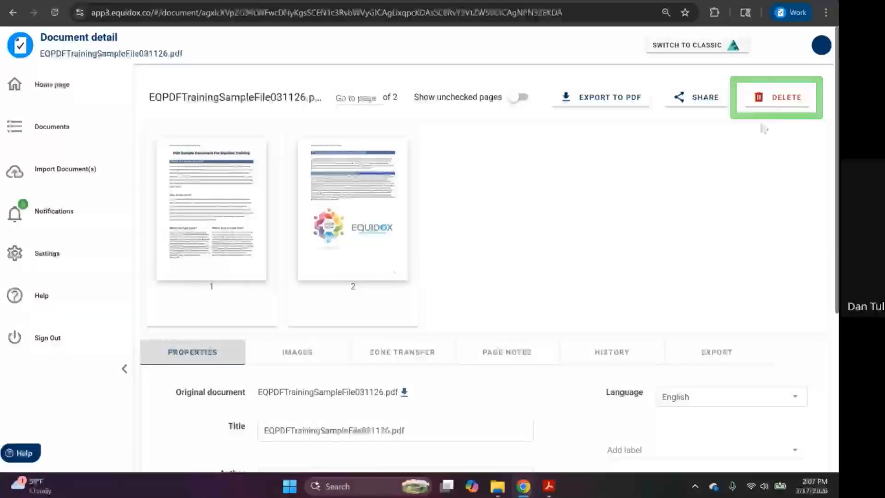
- Change the document's title property to "Equidox PDF Training Sample File"
scroll(322, 302, "down", 3)
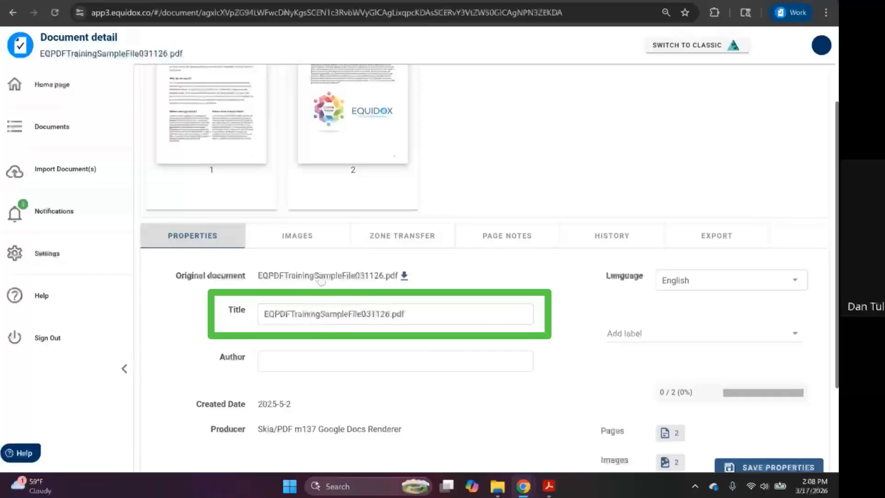
left_click(404, 322)
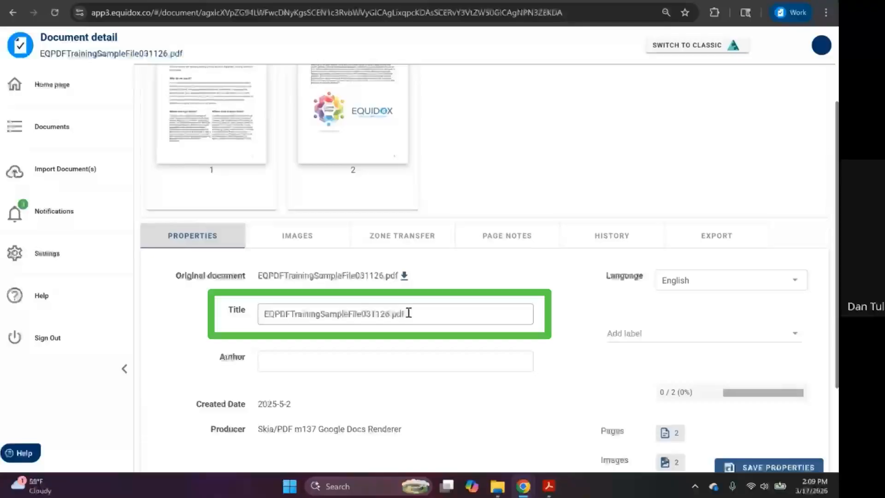
left_click(272, 314)
key("BackSpace")
type("quidox PDF")
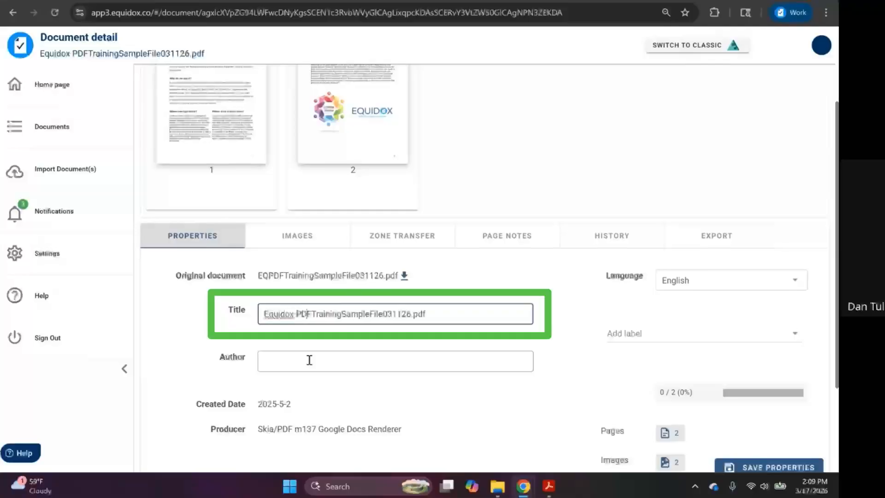
key("Right")
key("Right")
key("Right")
key("Right")
key("Right")
key("Right")
key("Right")
key("Right")
key("Right")
key("Right")
key("Right")
key("Right")
key("Right")
key("Right")
key("Right")
key("Right")
key("Right")
key("Delete")
key("Delete")
key("Delete")
key("Delete")
key("Delete")
key("Delete")
key("Delete")
key("Delete")
key("Delete")
key("Delete")
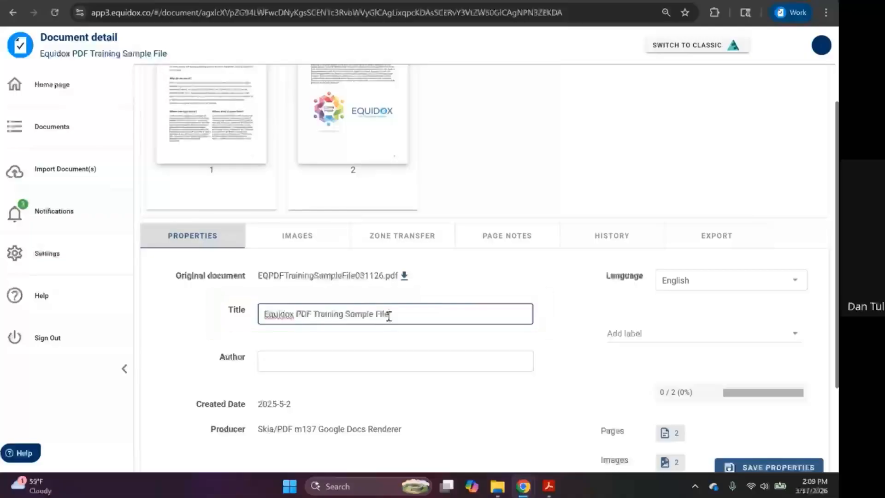
- Look through the available document languages and close the list without changing the language
left_click(294, 366)
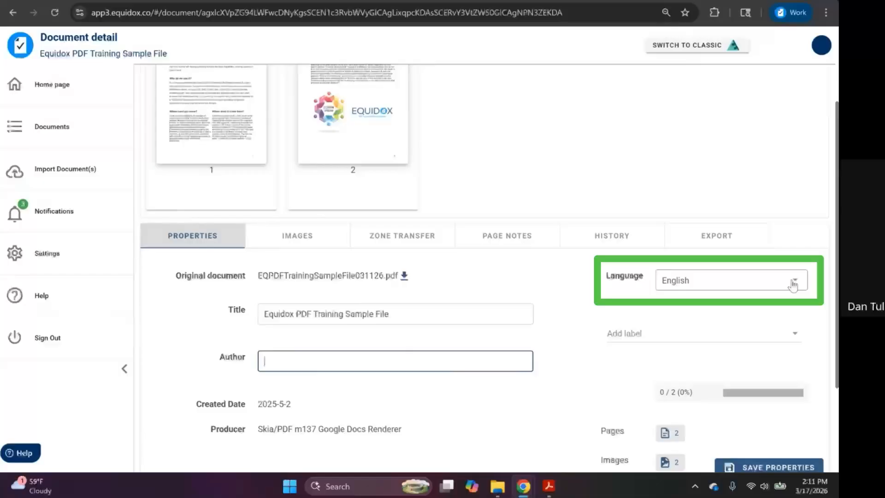
scroll(537, 329, "up", 3)
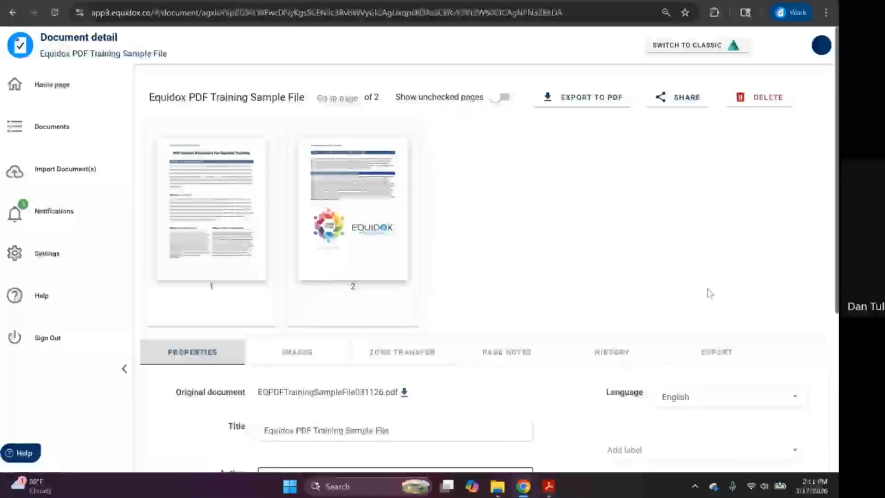
scroll(707, 292, "down", 3)
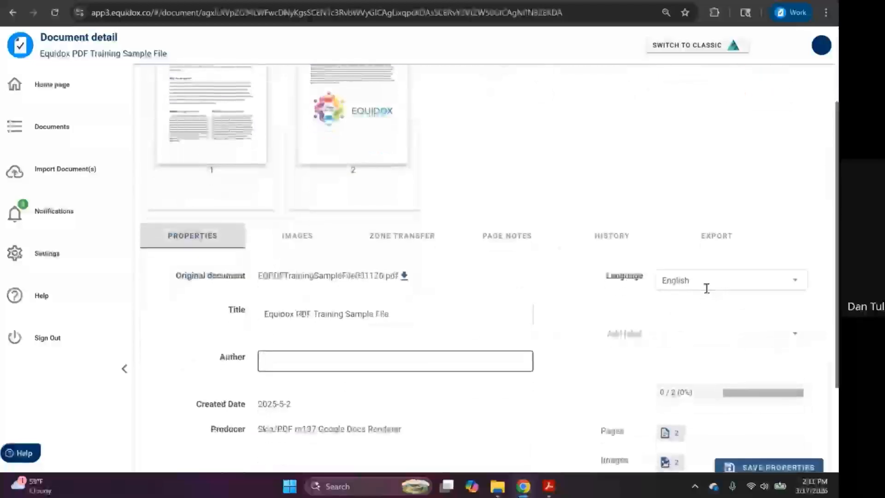
left_click(789, 277)
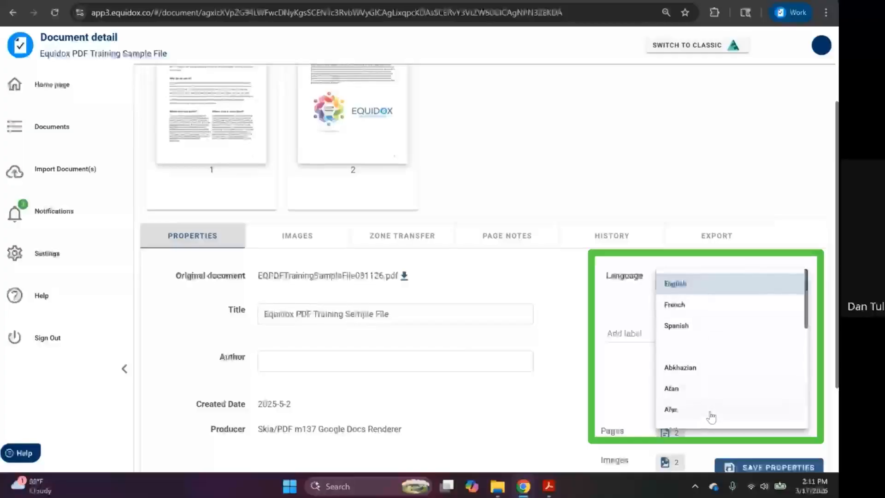
scroll(702, 339, "down", 3)
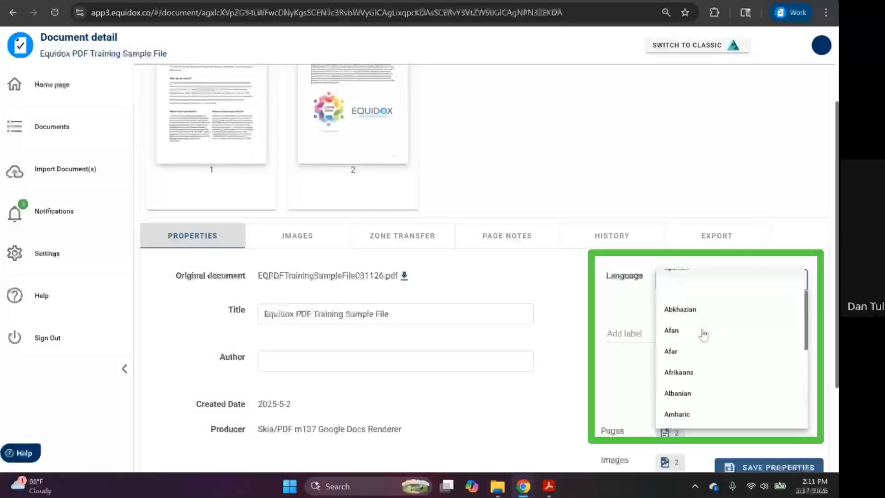
scroll(693, 317, "down", 3)
scroll(703, 341, "down", 3)
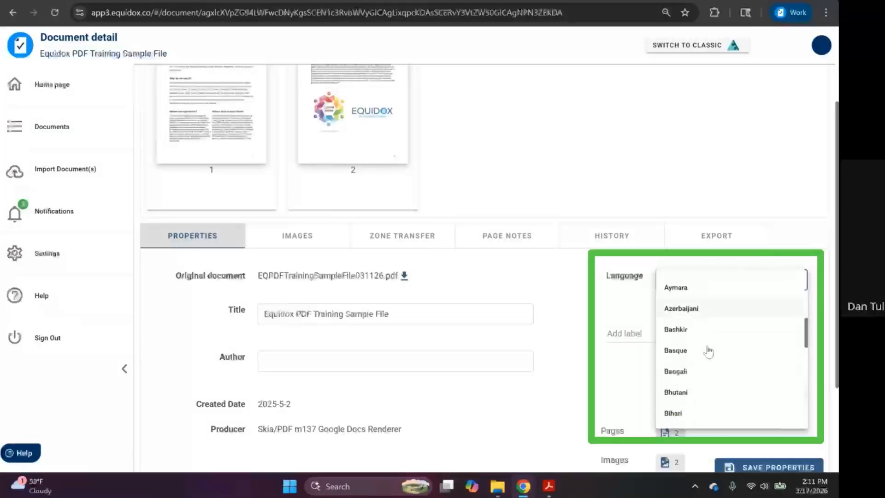
scroll(708, 352, "down", 10)
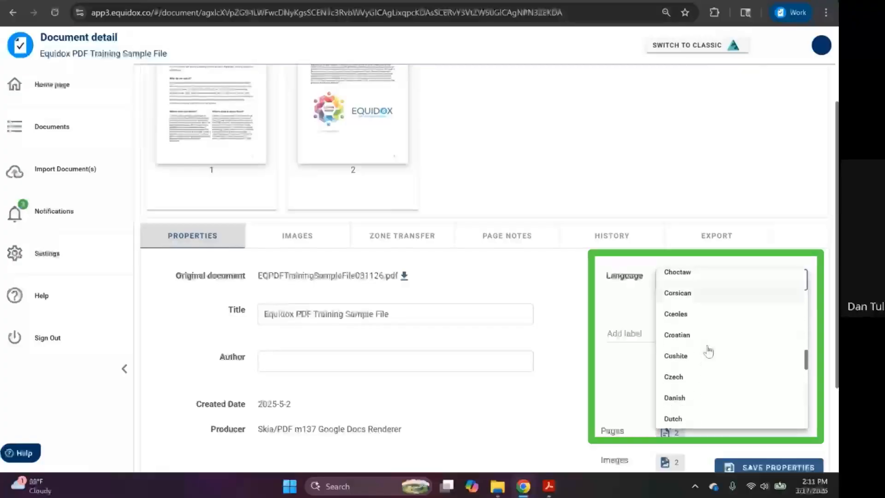
scroll(708, 351, "down", 2)
scroll(708, 351, "down", 3)
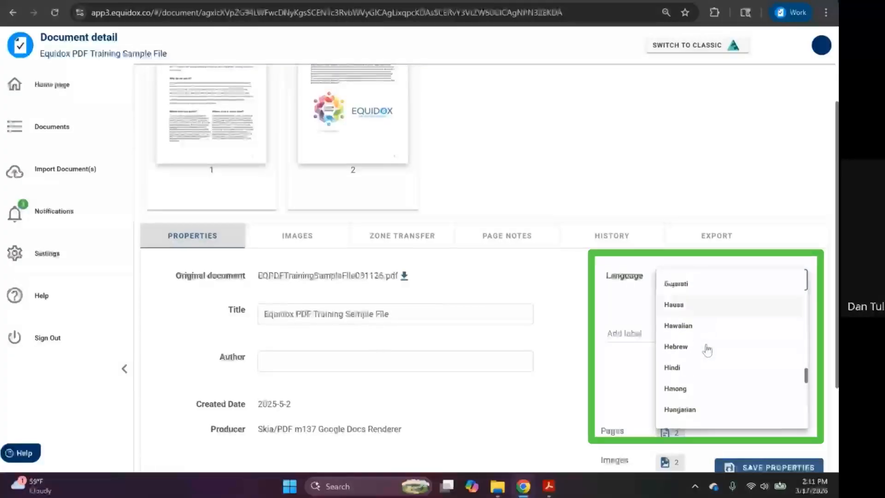
scroll(707, 351, "down", 3)
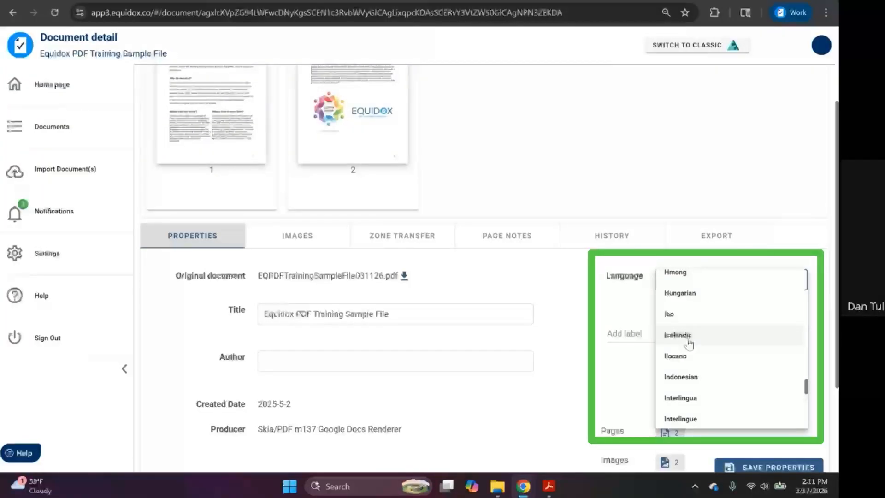
scroll(689, 344, "up", 10)
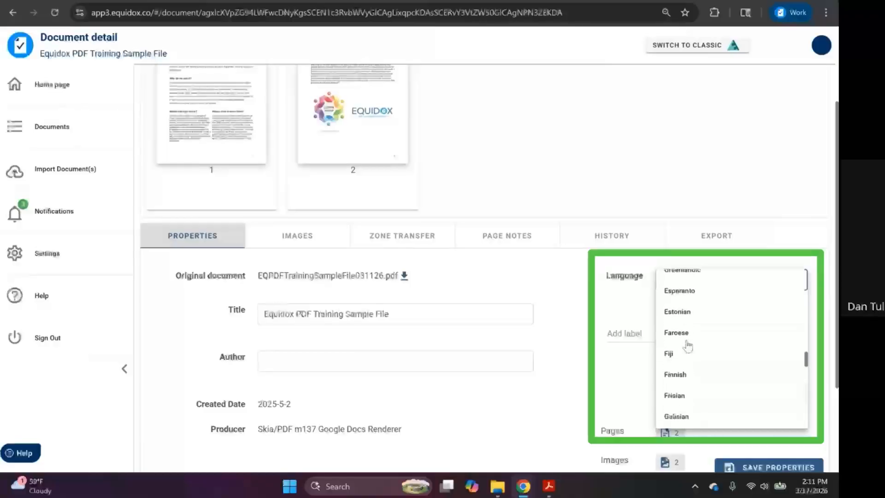
scroll(687, 345, "up", 15)
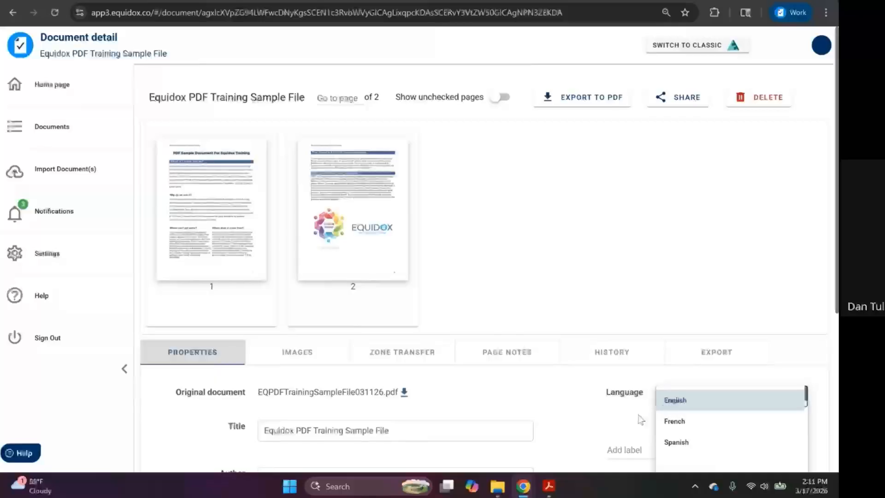
left_click(600, 419)
- Save the document properties and open page 1 for remediation
scroll(599, 419, "down", 4)
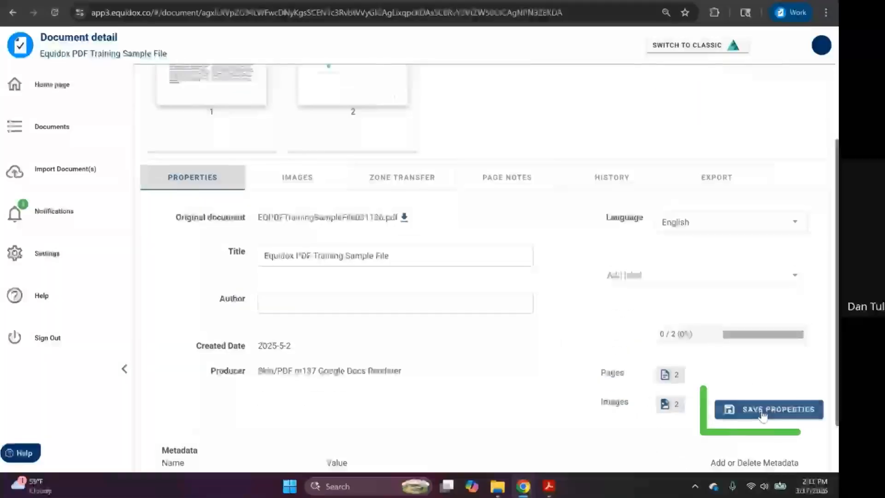
left_click(760, 420)
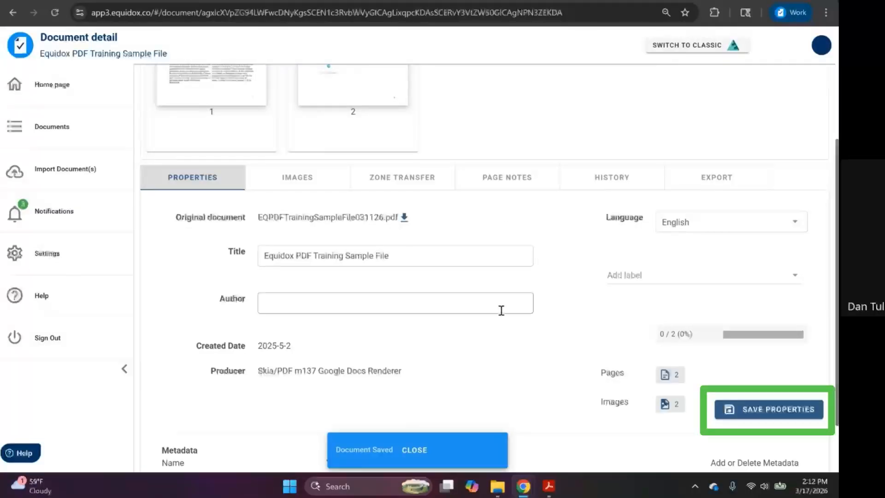
scroll(520, 224, "up", 5)
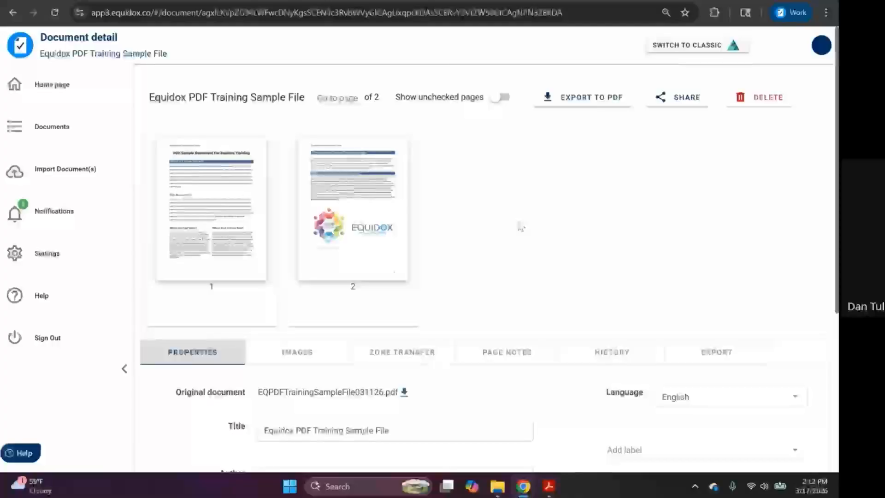
left_click(212, 206)
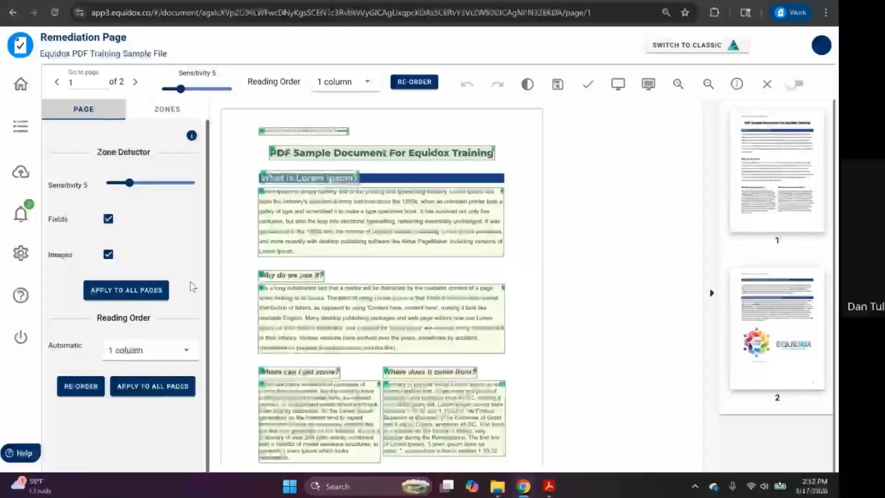
- Select the header, title, "What is Lorem Ipsum?" heading and first paragraph zones on page 1 in turn to inspect them
left_click(308, 135)
left_click(304, 155)
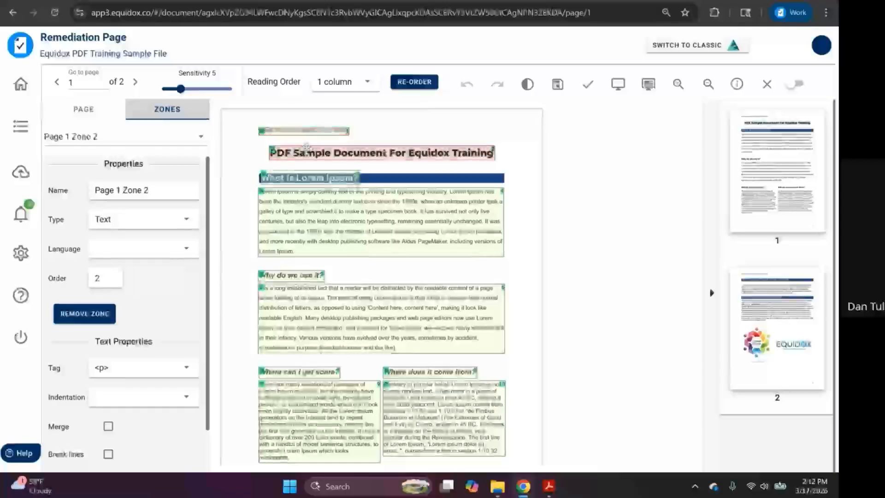
left_click(300, 180)
left_click(300, 211)
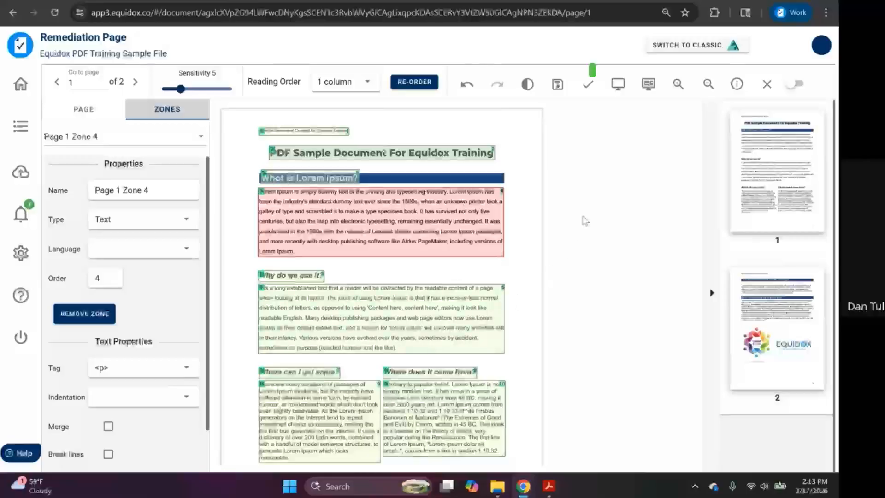
- Open the HTML preview of page 1, compare its text order with the zoned page, and return to remediation
left_click(618, 85)
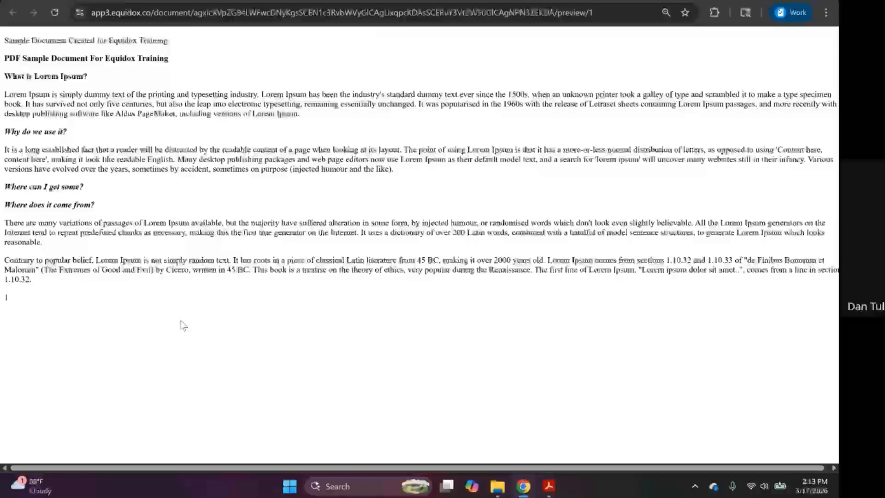
left_click(364, 1)
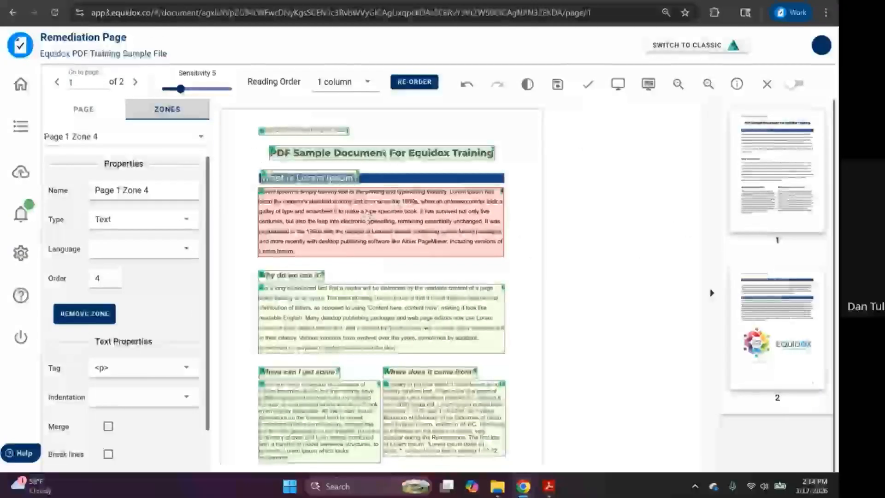
left_click(210, 1)
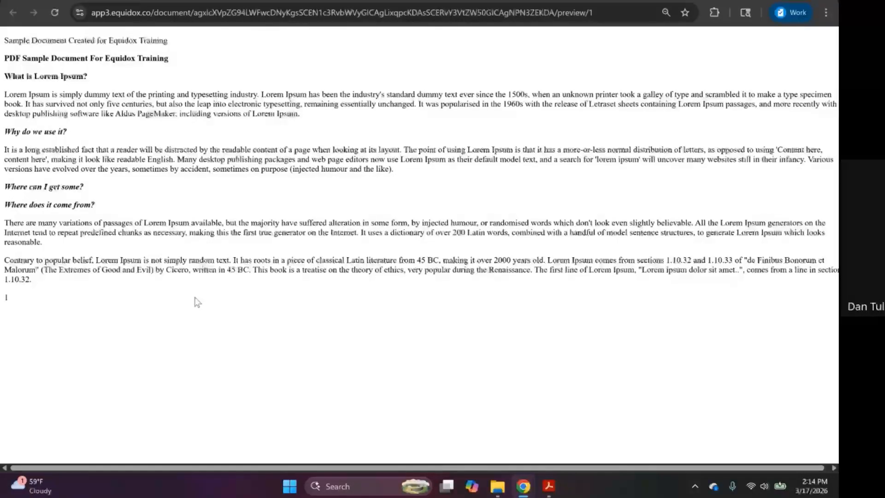
left_click(62, 2)
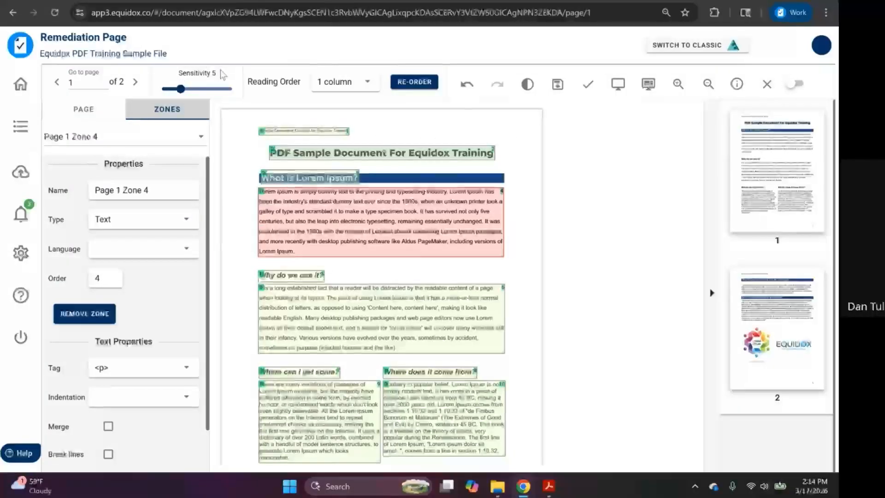
- Try zone detection sensitivities of 1, 20 and 7 on page 1, and set the sensitivity to 5
left_click(182, 90)
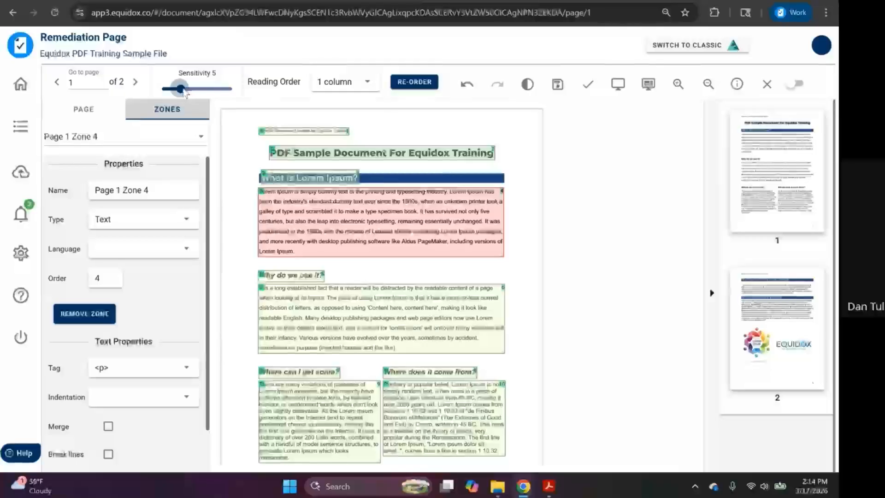
mouse_move(184, 92)
left_mouse_down()
mouse_move(236, 94)
mouse_move(169, 90)
left_mouse_up()
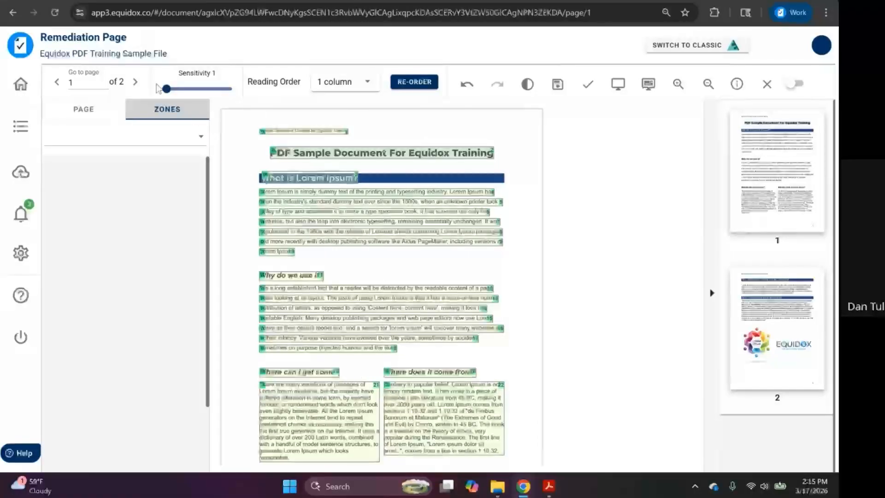
left_click_drag(167, 89, 233, 90)
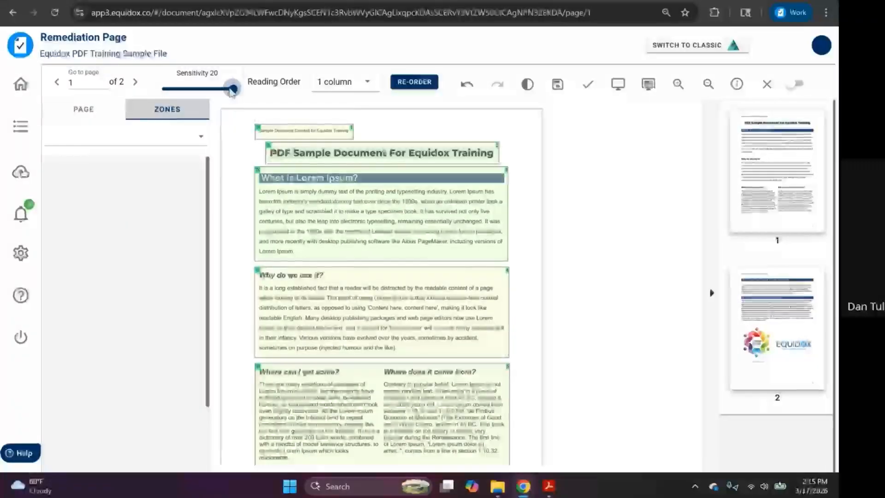
left_click_drag(234, 91, 187, 95)
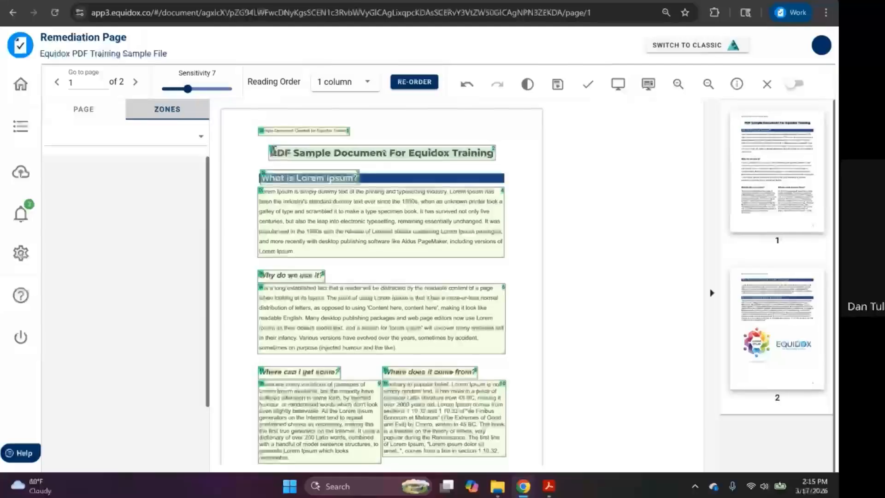
left_click_drag(192, 95, 178, 94)
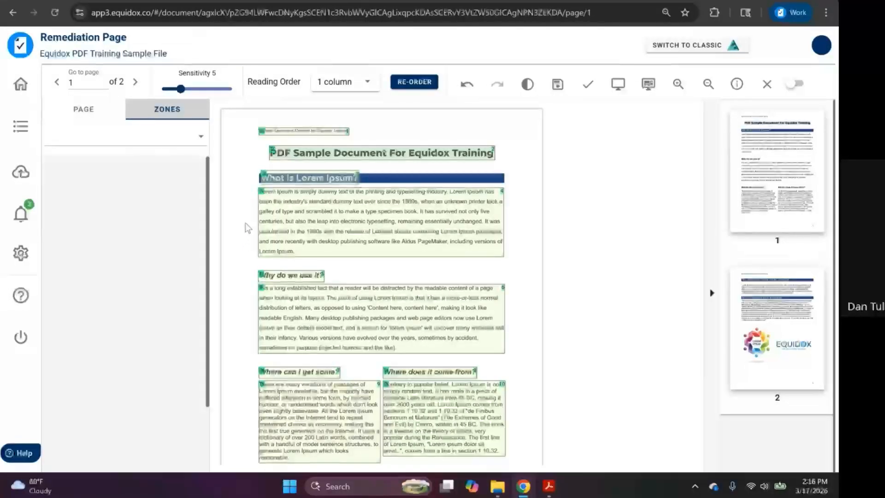
- Set the page 1 zone detection sensitivity to 20, and check the text flow in the preview and the combined two-column zone
left_click_drag(187, 94, 235, 91)
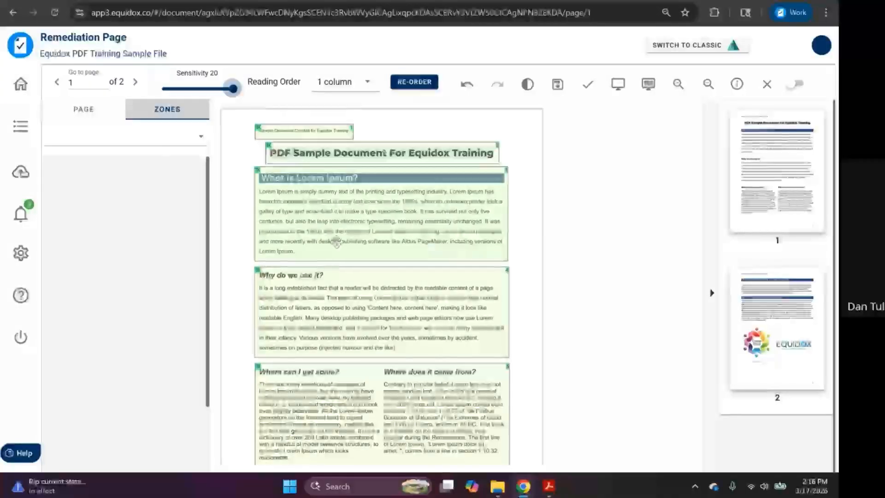
left_click(621, 87)
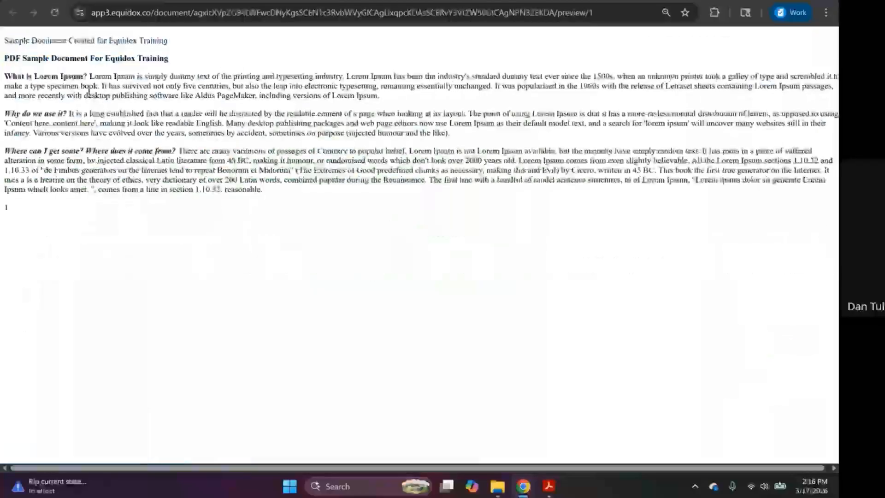
triple_click(92, 92)
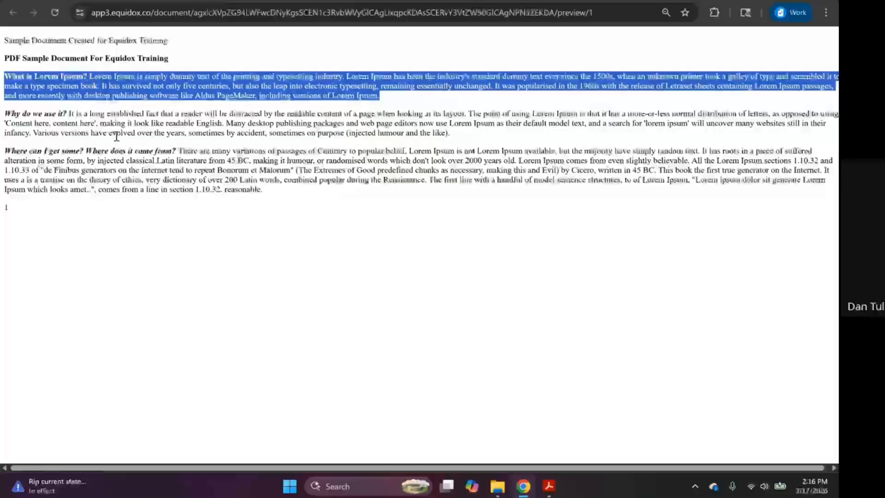
triple_click(269, 181)
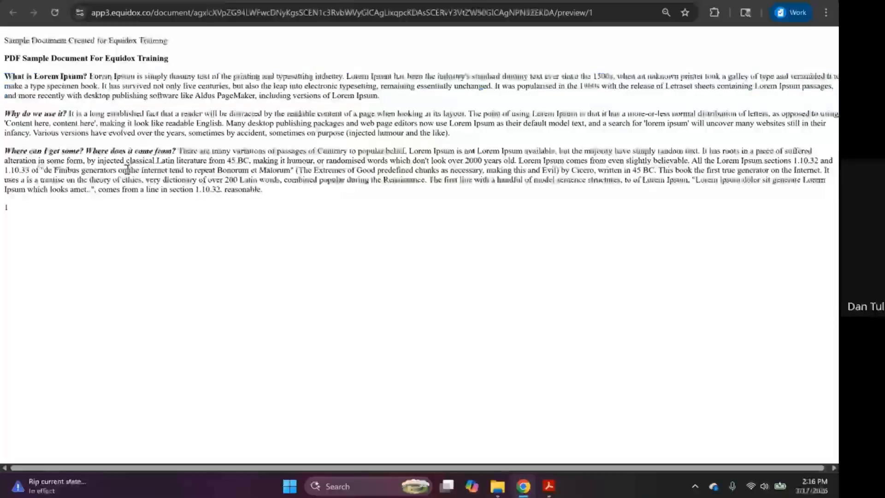
left_click(141, 196)
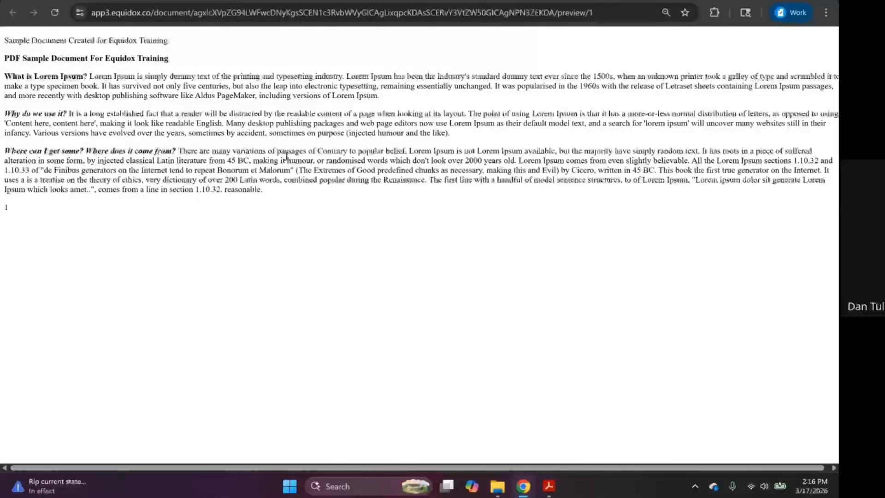
key("ctrl+w")
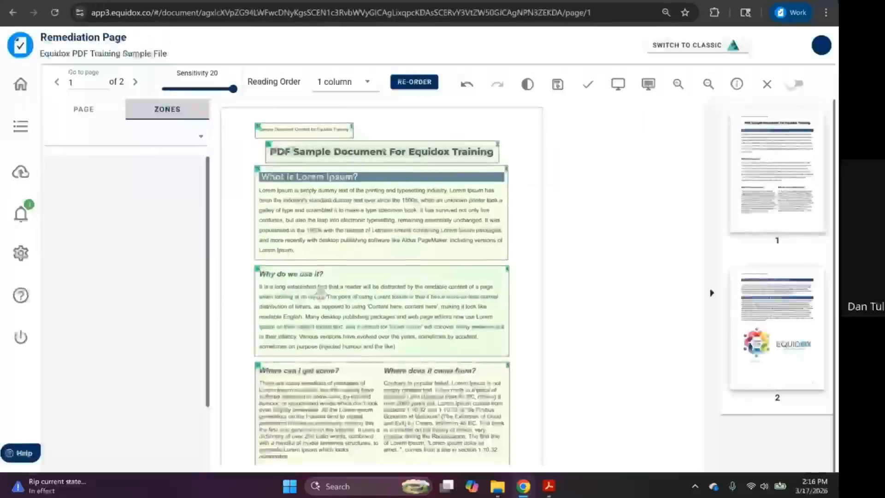
scroll(334, 345, "down", 2)
left_click(335, 350)
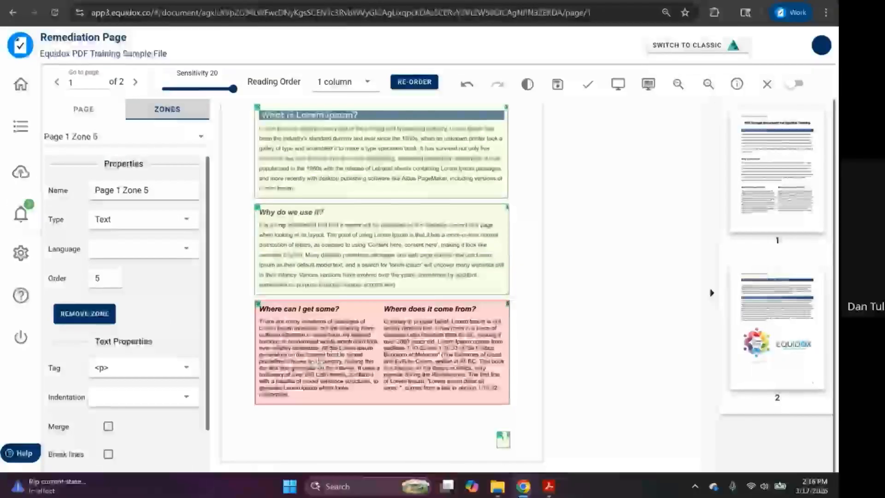
- Set the zone detection sensitivity to 3 and select the first line's zone in the paragraph under "What is Lorem Ipsum?"
left_click_drag(239, 91, 173, 88)
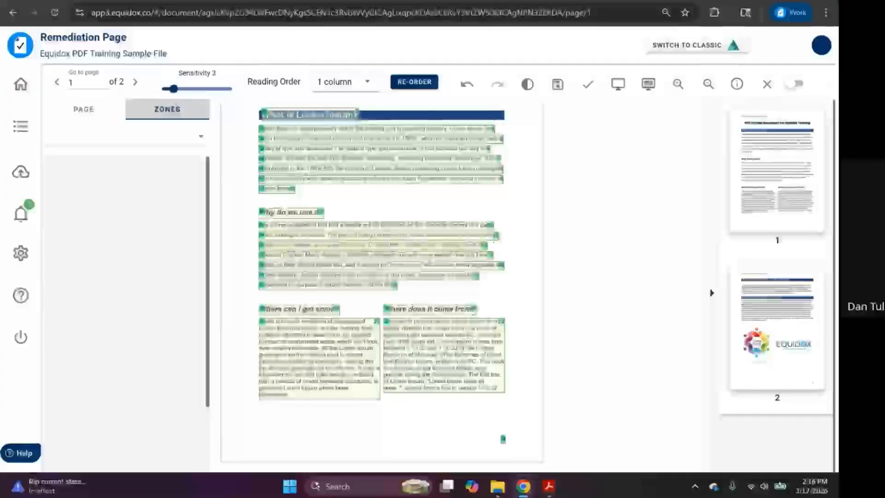
left_click(341, 190)
left_click(345, 202)
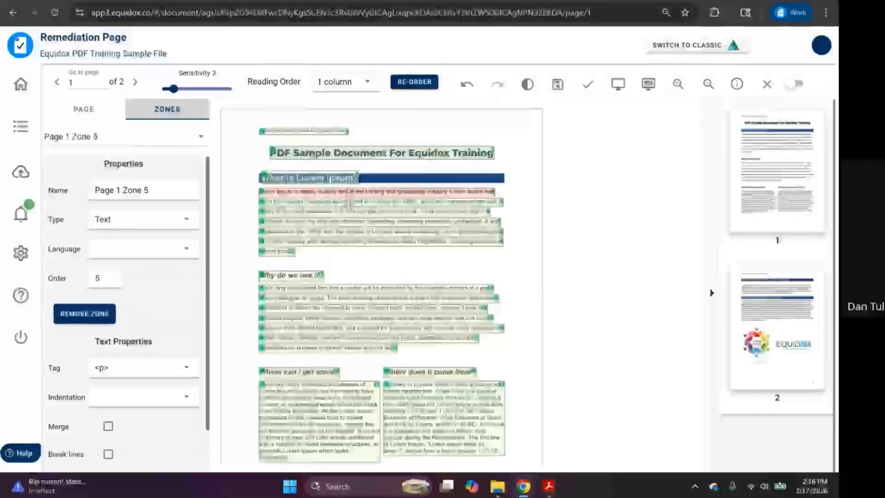
- Select the paragraph's third line zone, check the line-by-line text under "What is Lorem Ipsum?" in the page 1 HTML preview, and return to remediation
left_click(347, 211)
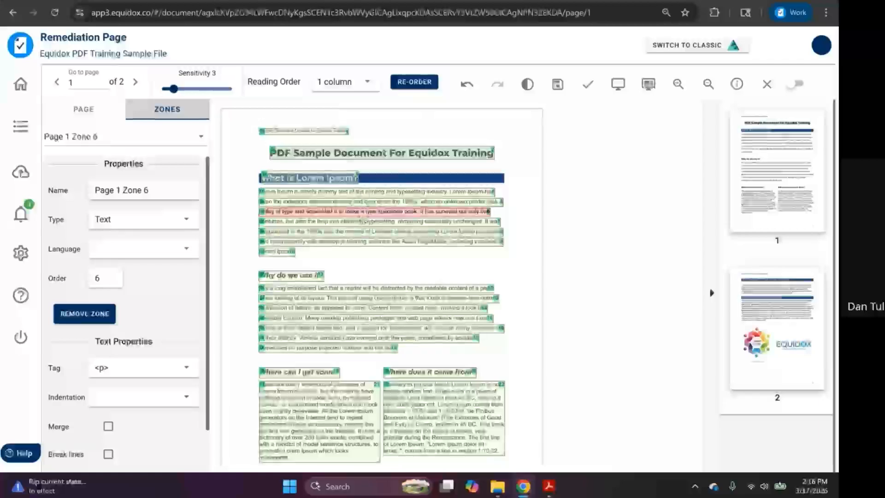
left_click(619, 85)
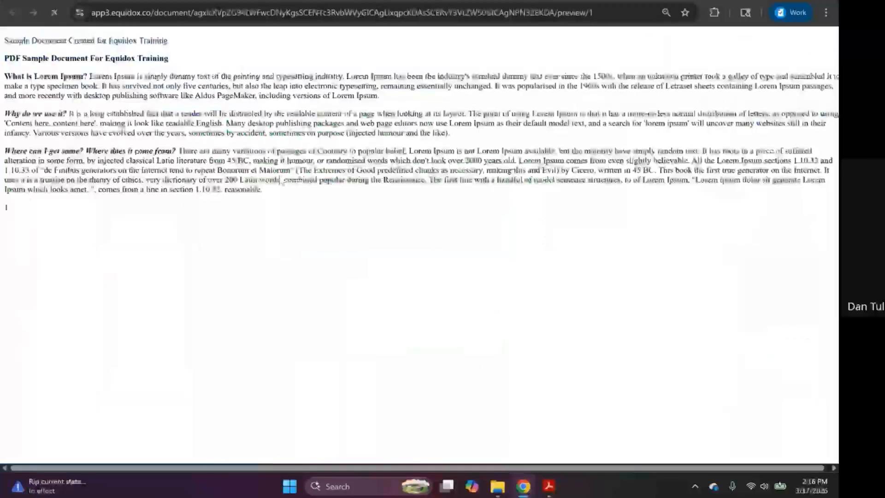
triple_click(244, 94)
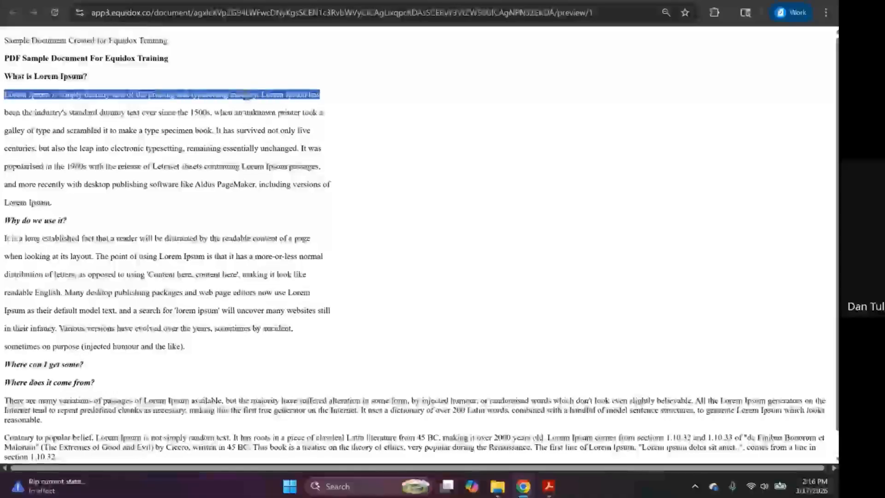
triple_click(243, 111)
triple_click(244, 130)
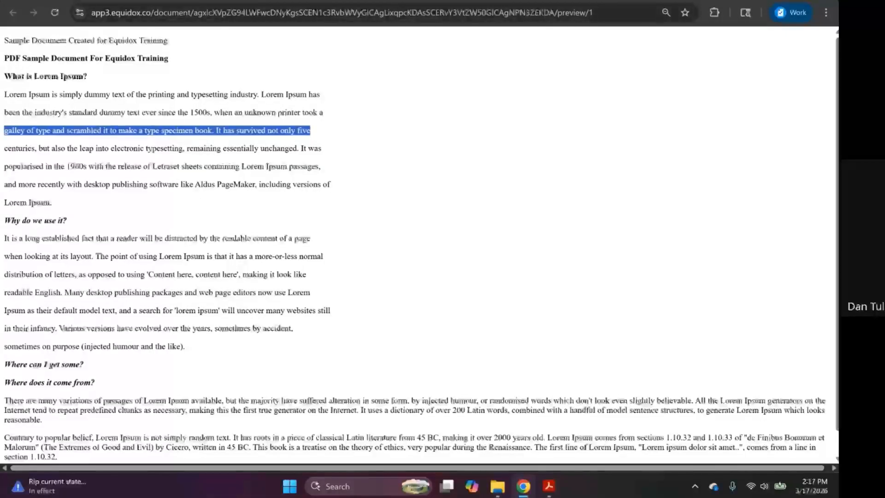
left_click(138, 1)
- Set the page 1 zone detection sensitivity to 6 and check the zones around the title, subheadings and body paragraphs
left_click_drag(174, 90, 184, 91)
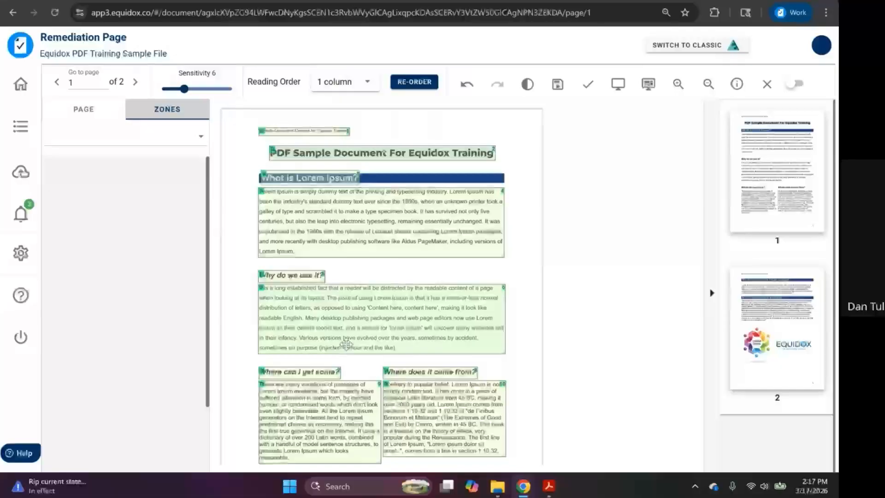
left_click(332, 157)
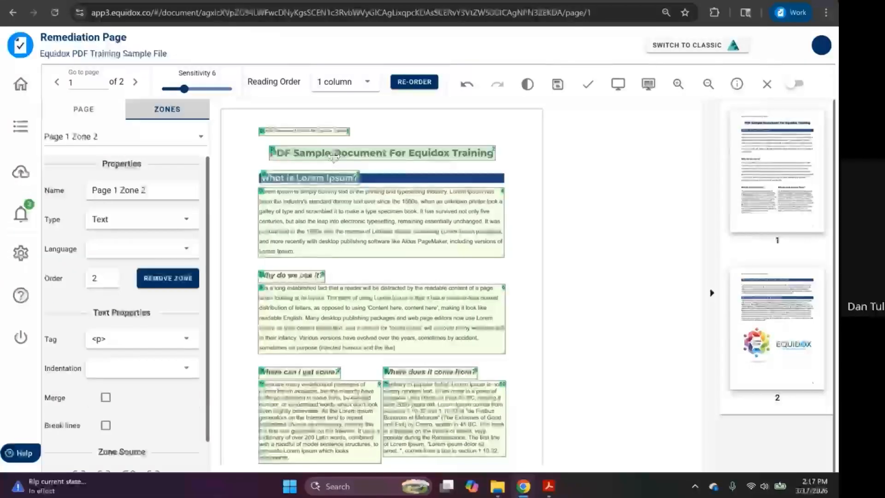
left_click(328, 178)
left_click(300, 273)
left_click(298, 372)
left_click(406, 374)
left_click(412, 407)
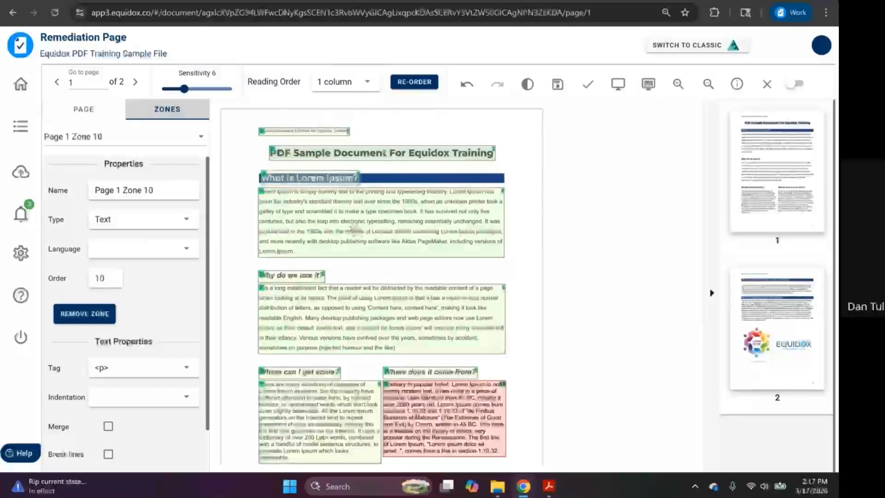
left_click(351, 226)
left_click(339, 320)
left_click(318, 414)
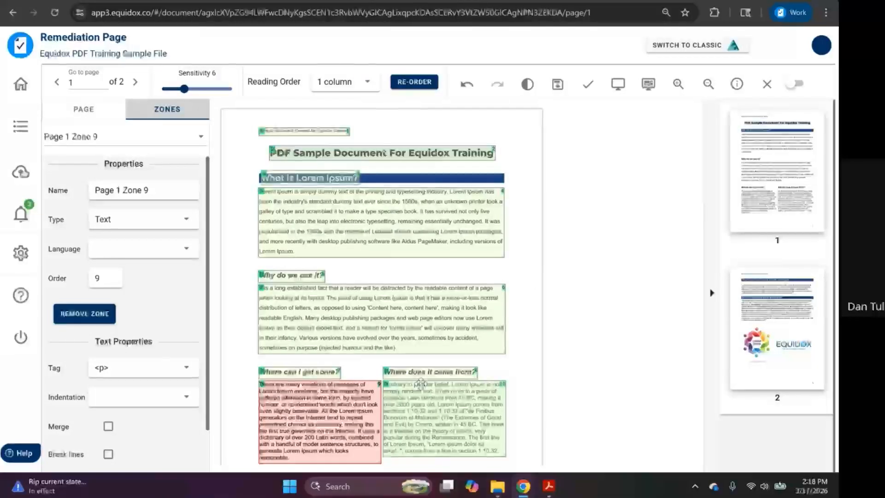
- Inspect the title zone, the four section heading zones and the body text zone under "Where does it come from?"
left_click(376, 157)
left_click(348, 177)
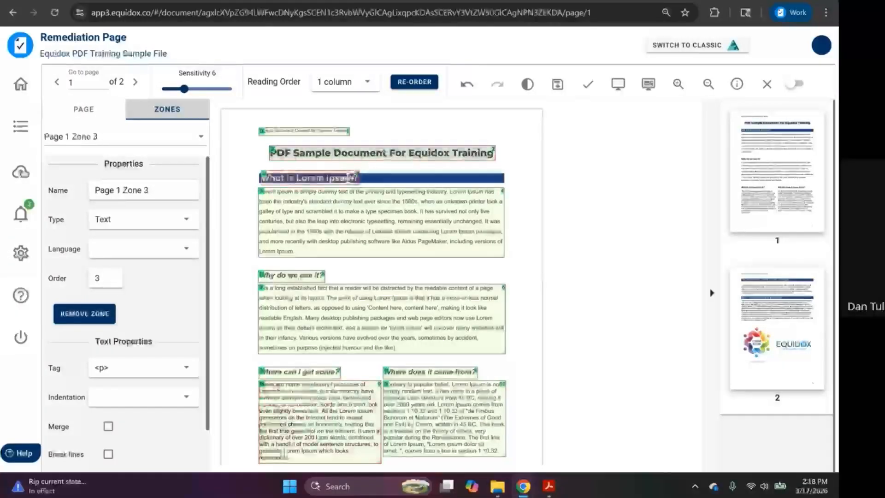
left_click(290, 275)
left_click(297, 371)
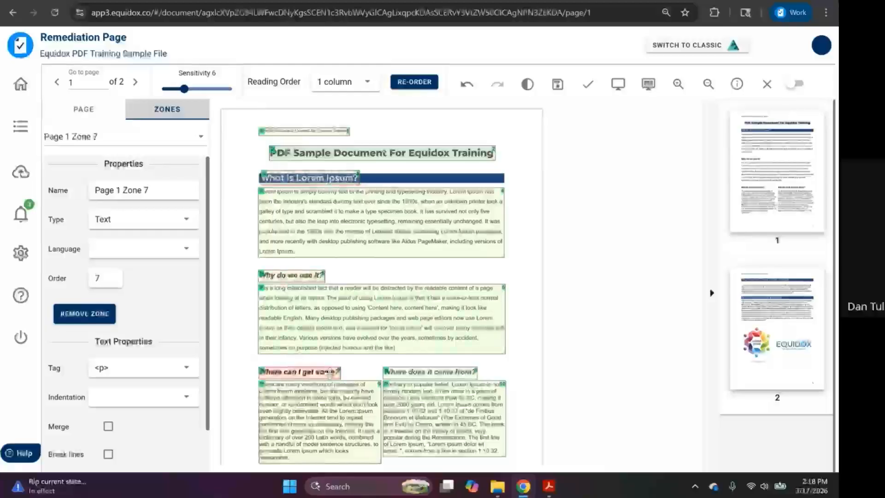
left_click(425, 372)
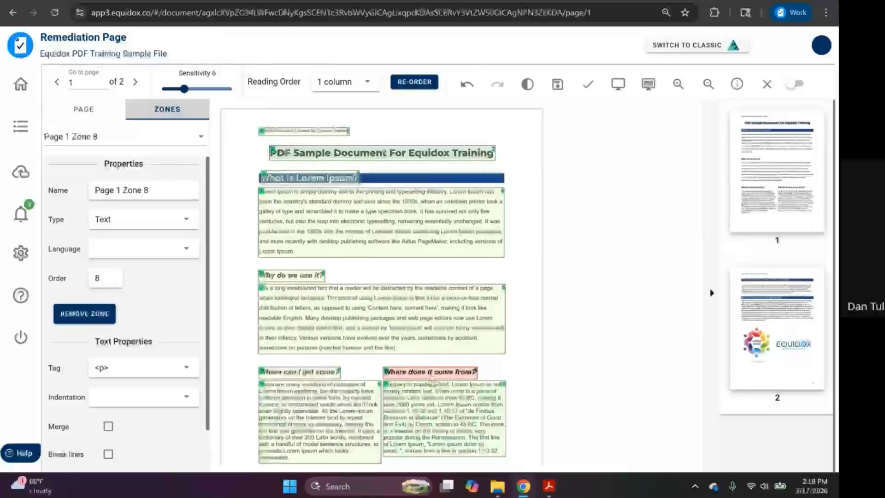
left_click(436, 426)
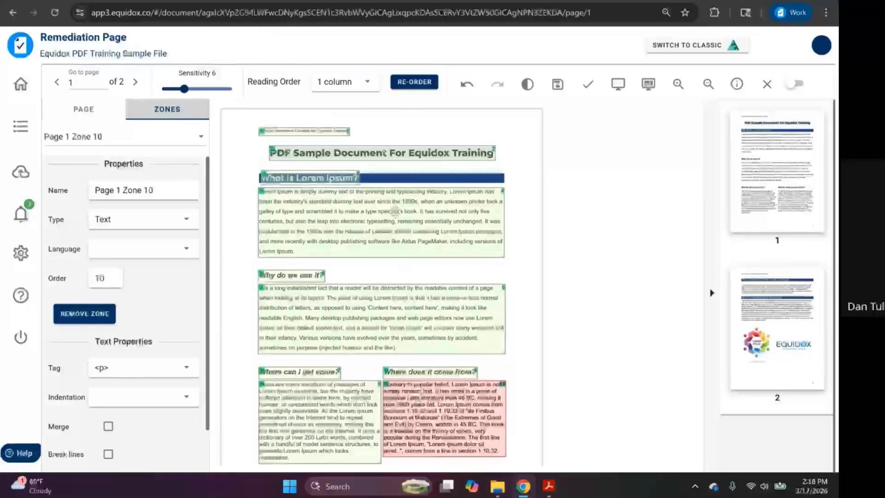
- Select the "PDF Sample Document For Equidox Training" title zone, enlarge the page view and hide the page thumbnails
left_click(380, 149)
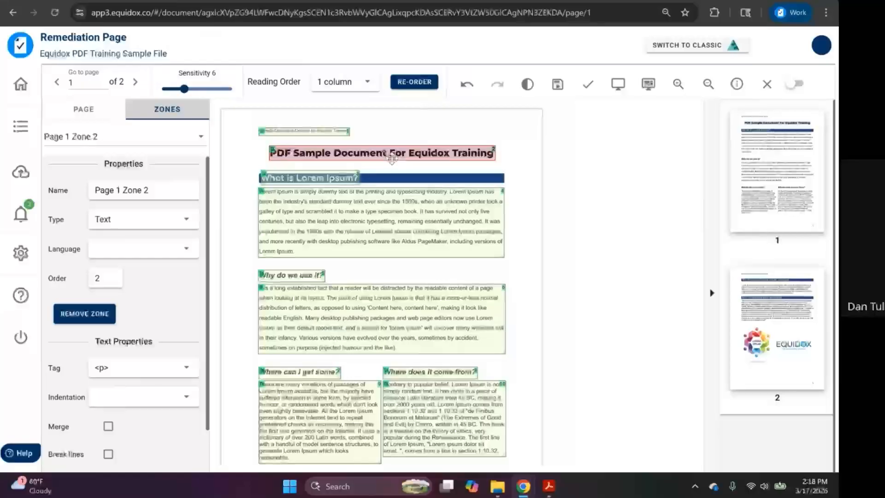
left_click(677, 87)
left_click(678, 89)
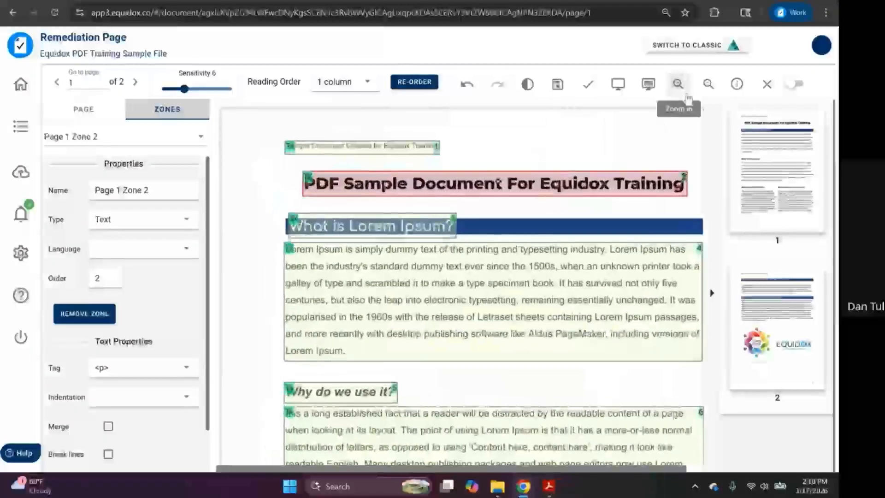
left_click(716, 140)
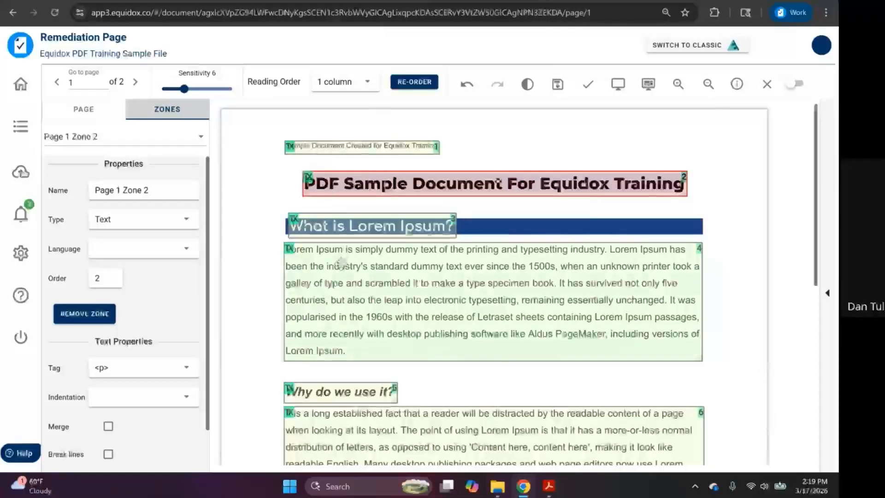
scroll(342, 261, "down", 2)
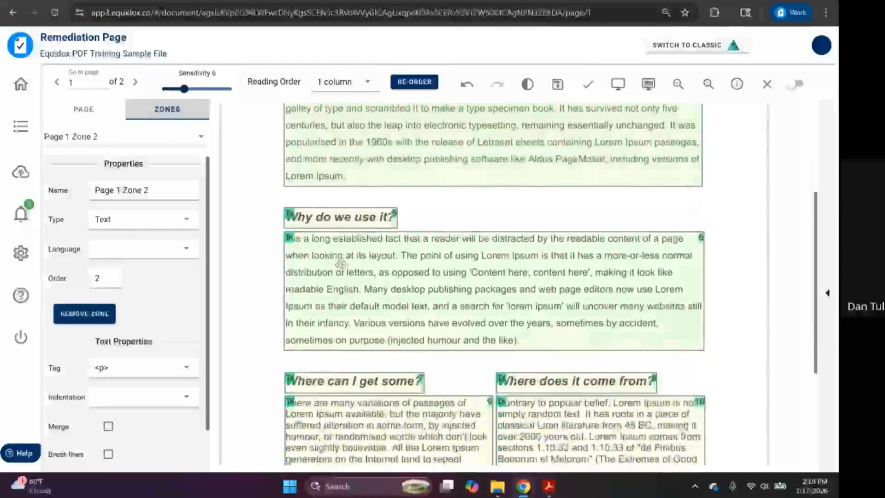
scroll(341, 264, "up", 2)
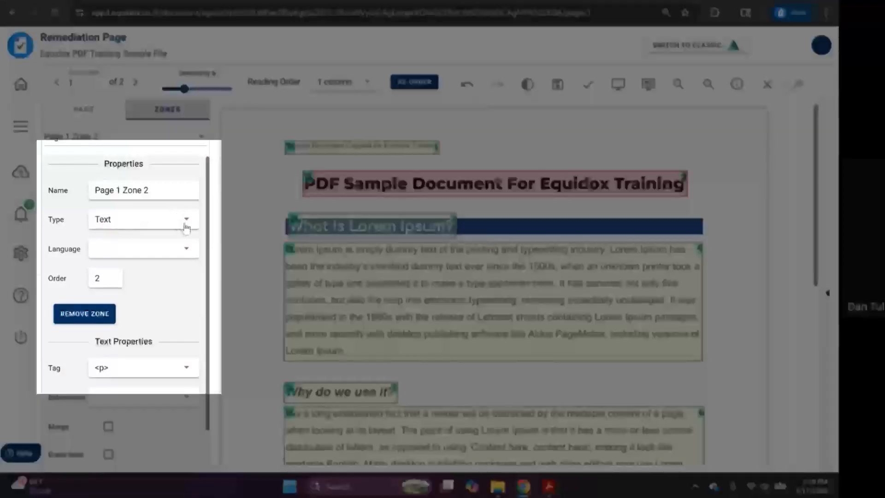
- Review the available zone types and make the "PDF Sample Document For Equidox Training" title zone a level 1 heading
left_click(186, 225)
scroll(154, 253, "down", 2)
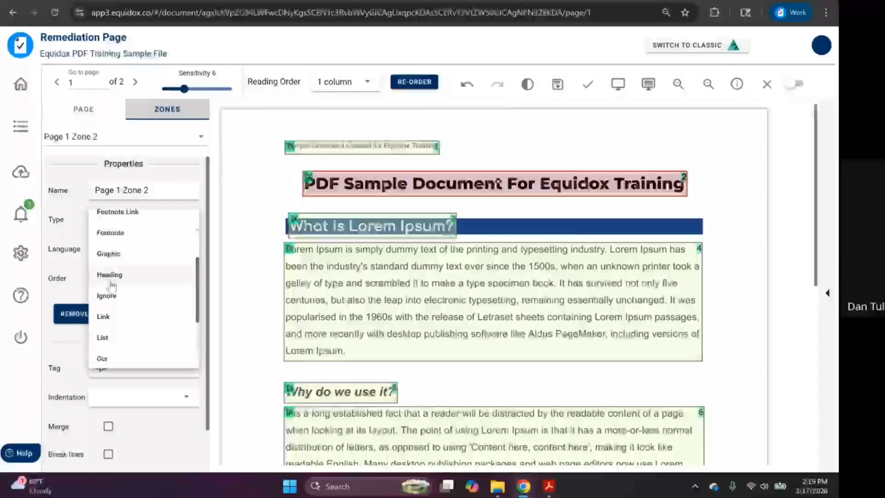
left_click(339, 185)
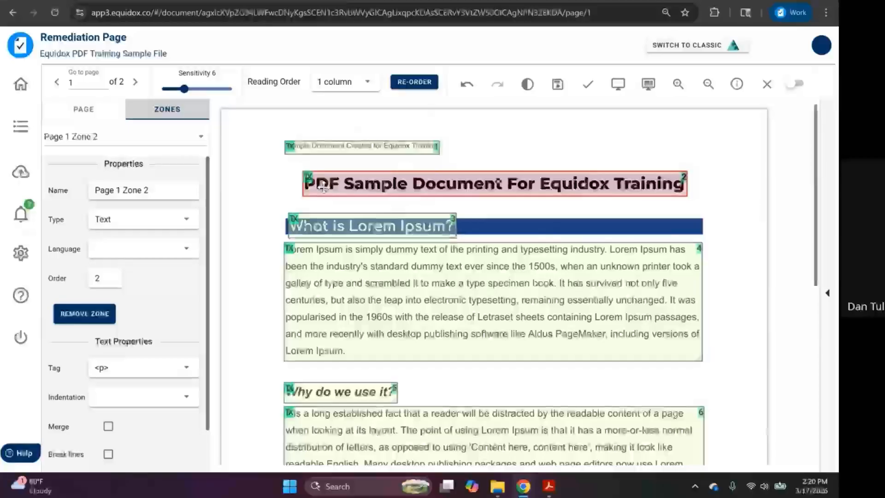
key("1")
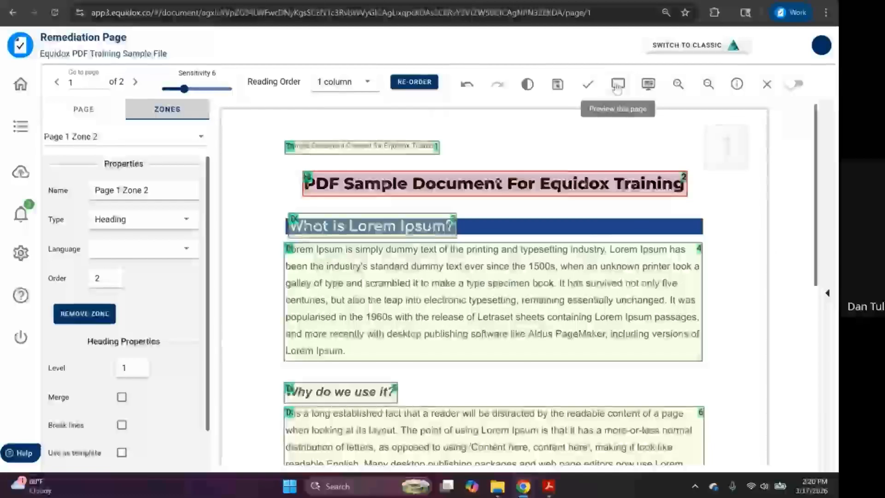
- Check the document title's heading formatting in the HTML preview of page 1, and return to remediation
left_click(617, 85)
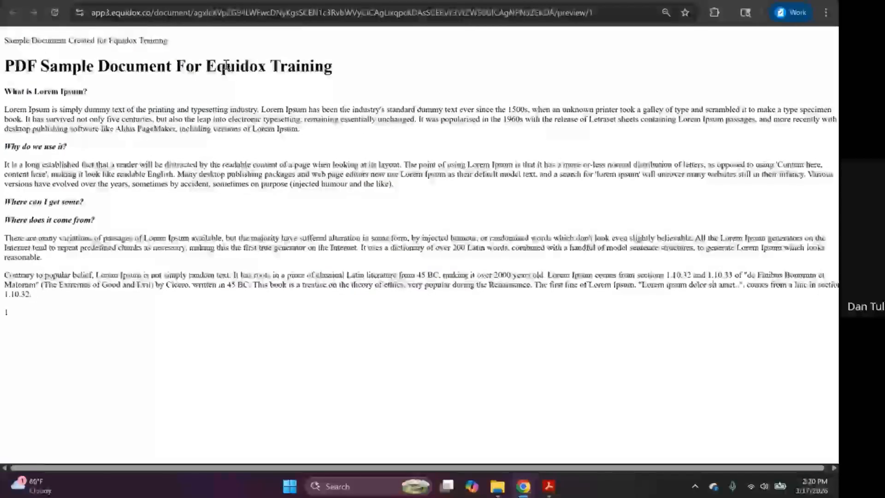
triple_click(226, 65)
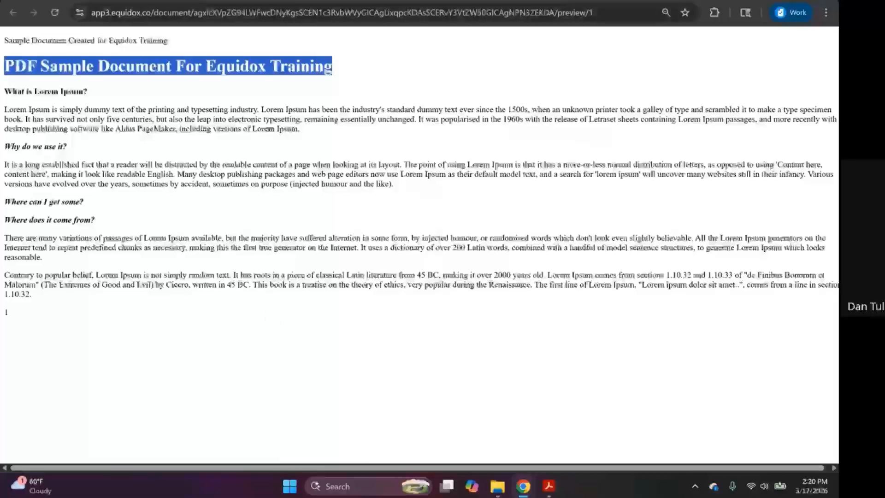
left_click(132, 1)
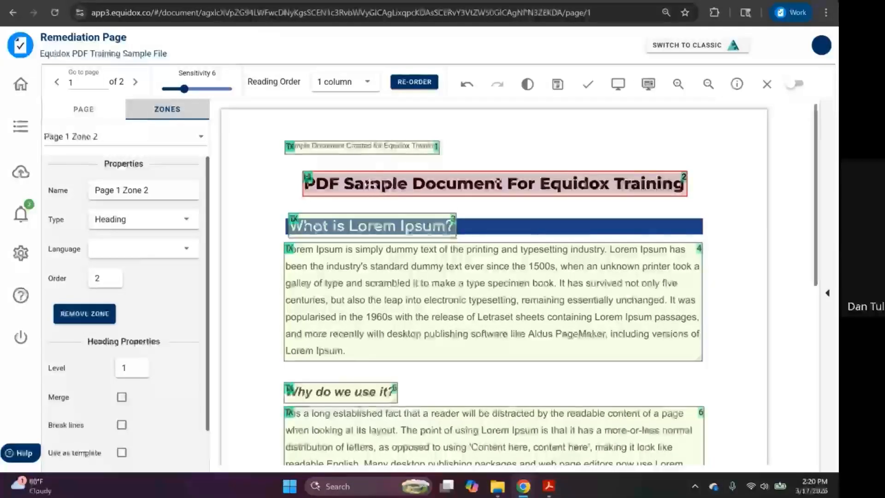
- Make the "What is Lorem Ipsum?" zone a level 2 heading
left_click(365, 225)
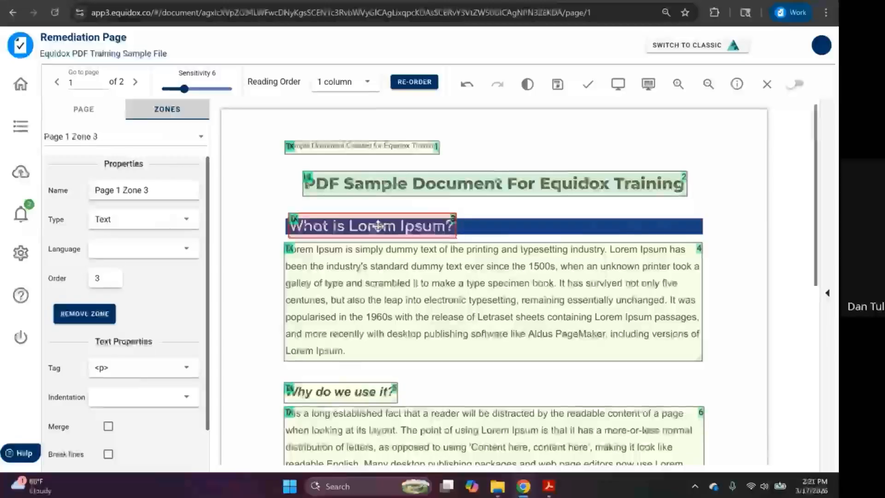
key("2")
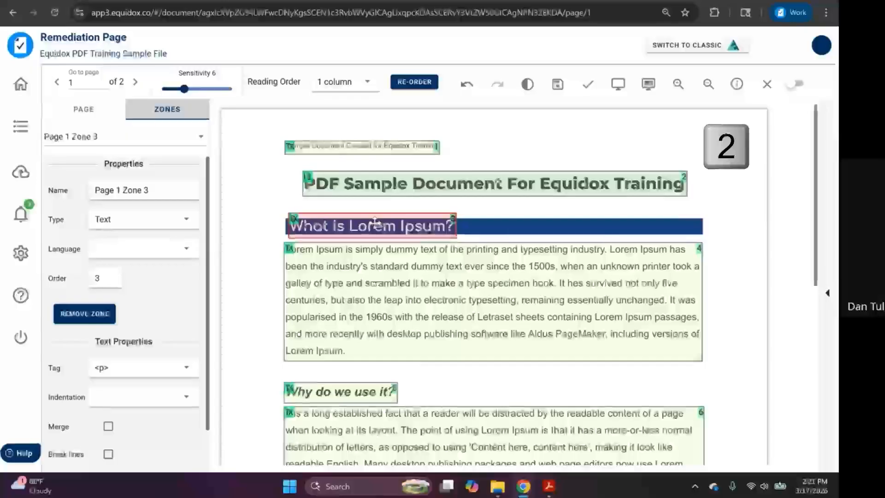
key("2")
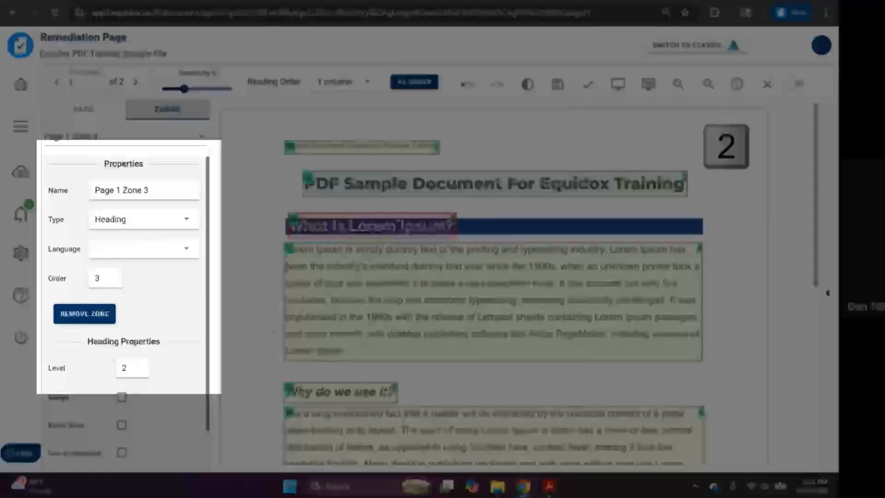
- Examine the "Why do we use it?", "Where can I get some?" and "Where does it come from?" zones against the headings above them
scroll(373, 226, "down", 4)
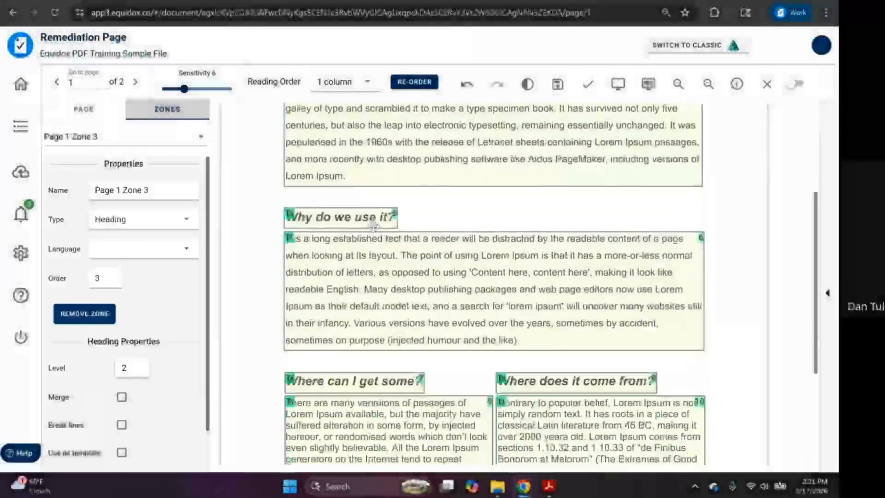
left_click(362, 286)
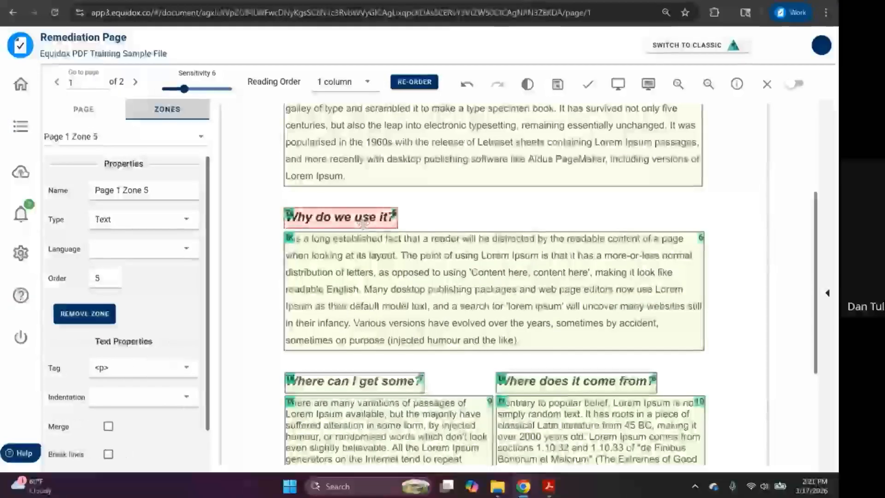
left_click(363, 381)
left_click(513, 379)
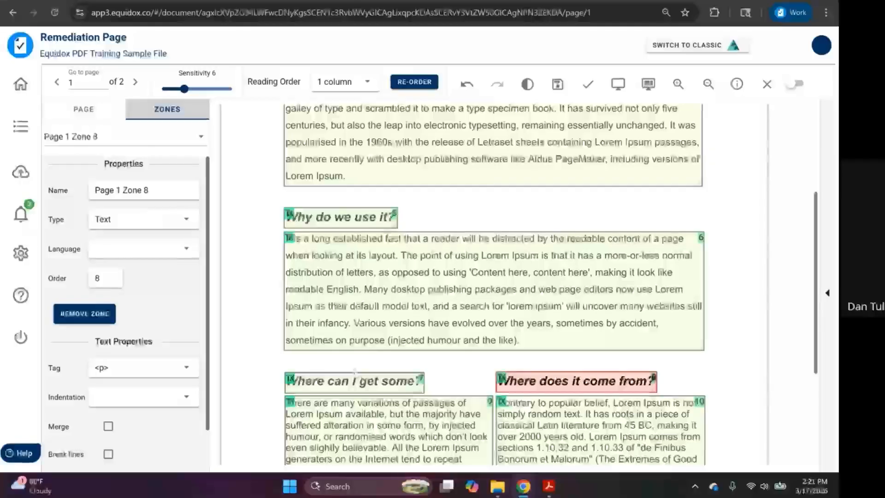
scroll(328, 301, "up", 1)
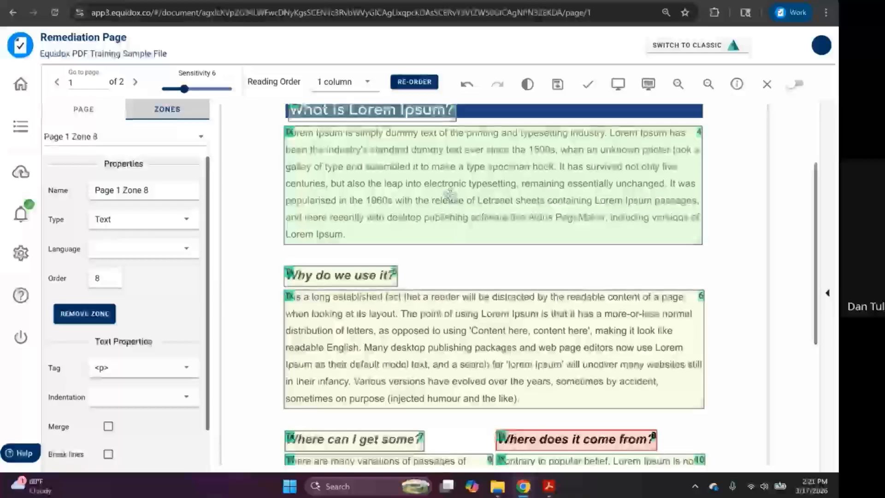
scroll(374, 316, "down", 2)
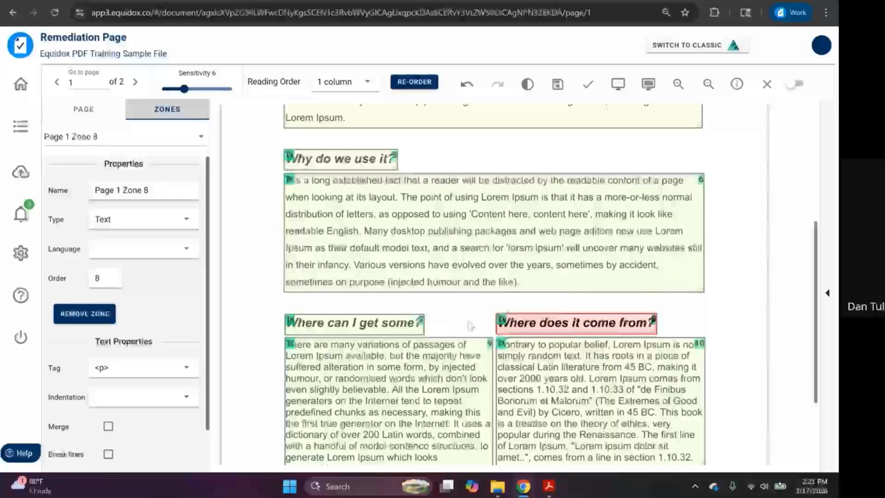
scroll(453, 314, "up", 3)
scroll(334, 134, "up", 2)
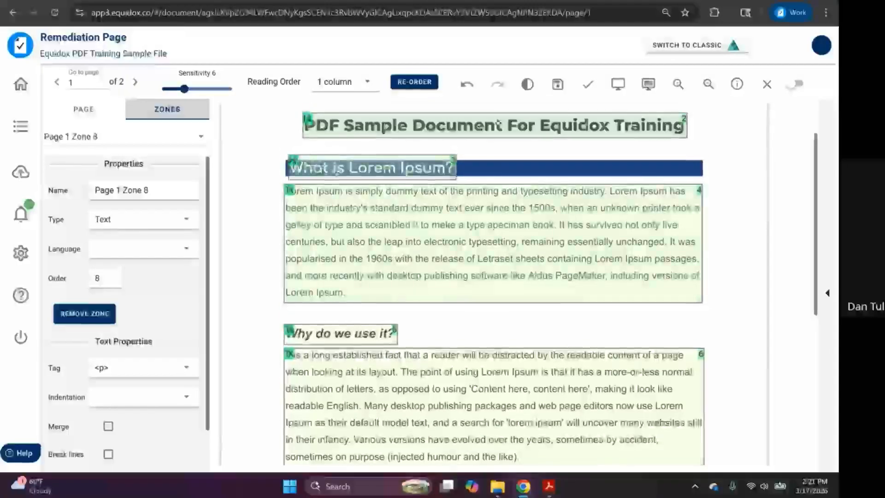
- Make "Why do we use it?", "Where can I get some?" and "Where does it come from?" level 3 headings, and open the HTML preview of page 1
scroll(347, 165, "down", 3)
left_click(348, 217)
key("3")
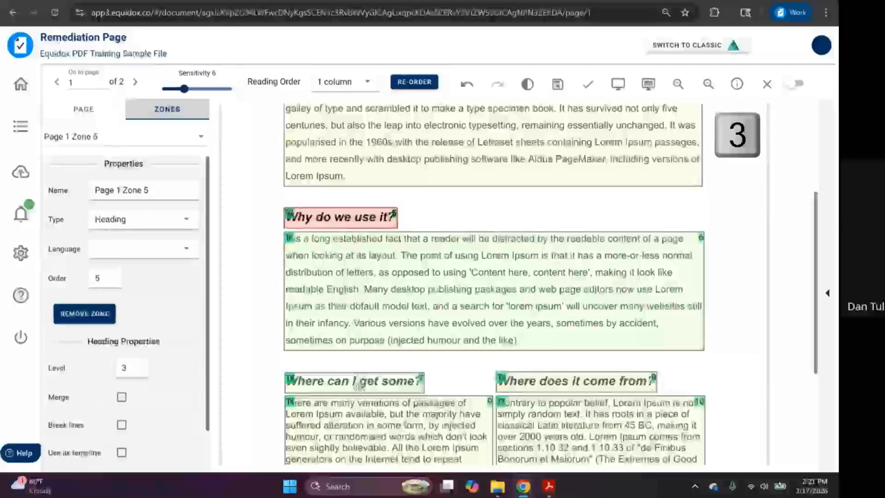
key("3")
key("3")
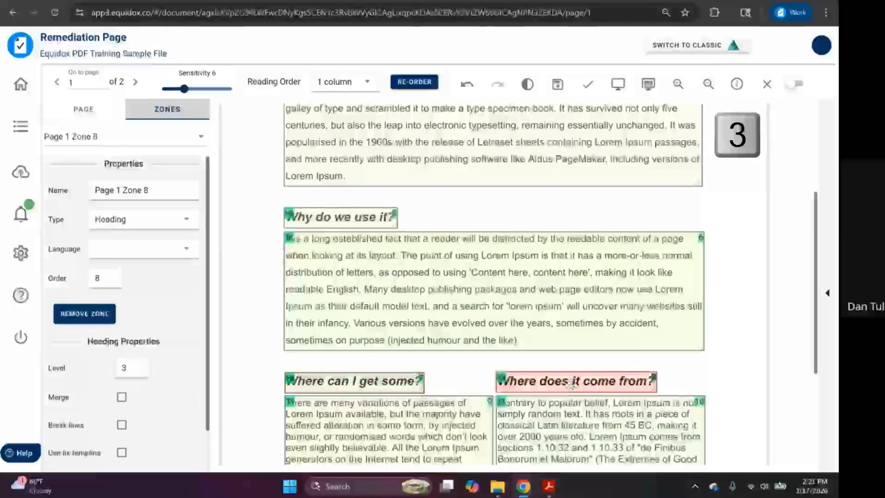
left_click(618, 94)
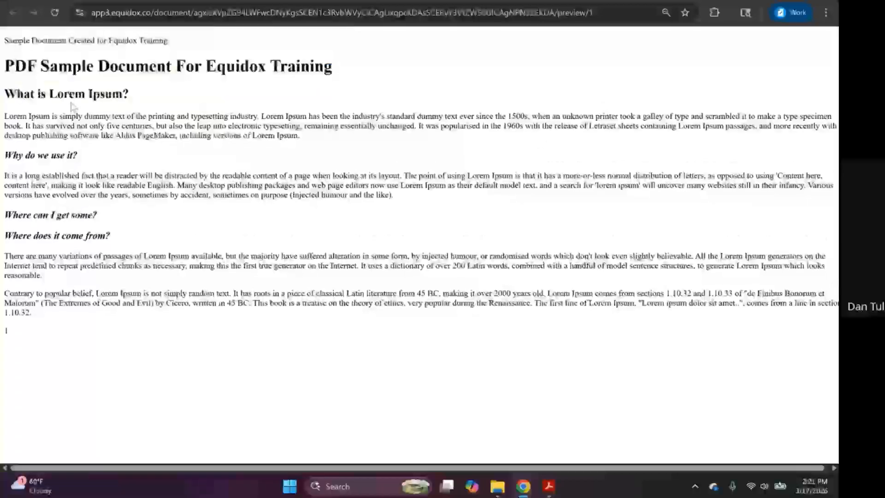
- Examine the formatting of the "What is Lorem Ipsum?" heading and the three level 3 headings in the HTML preview
triple_click(72, 94)
triple_click(54, 156)
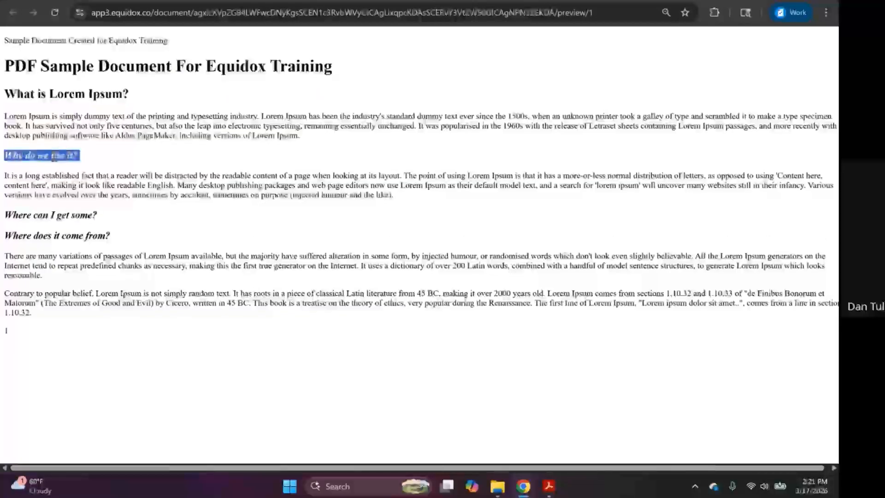
triple_click(60, 214)
triple_click(60, 236)
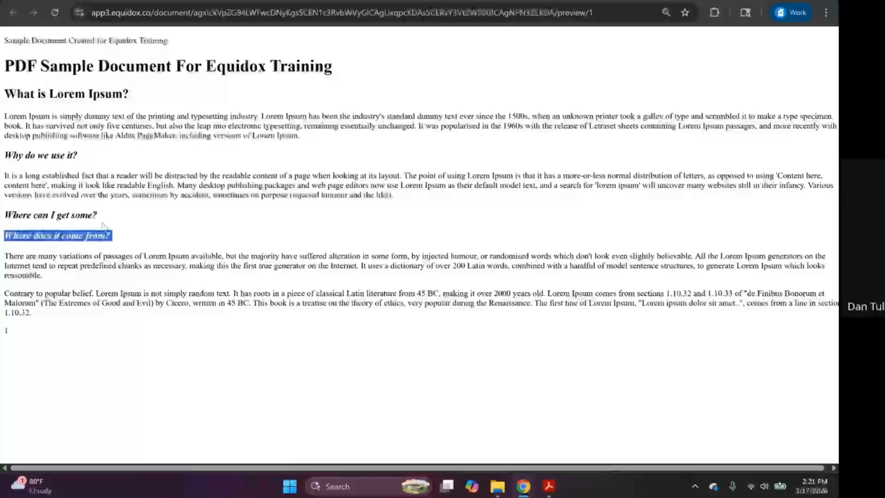
triple_click(86, 95)
left_click(97, 129)
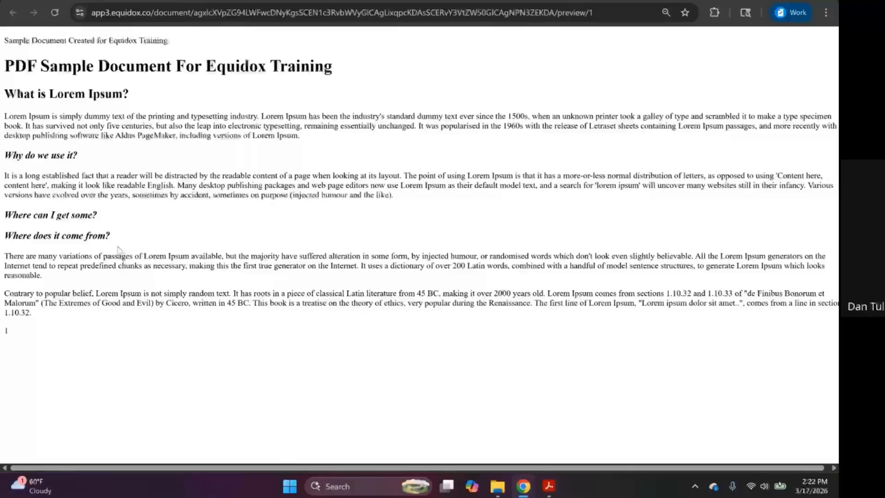
- Check the reading order of "Where can I get some?" and "Where does it come from?" in the preview, and return to remediation
left_click_drag(111, 238, 13, 211)
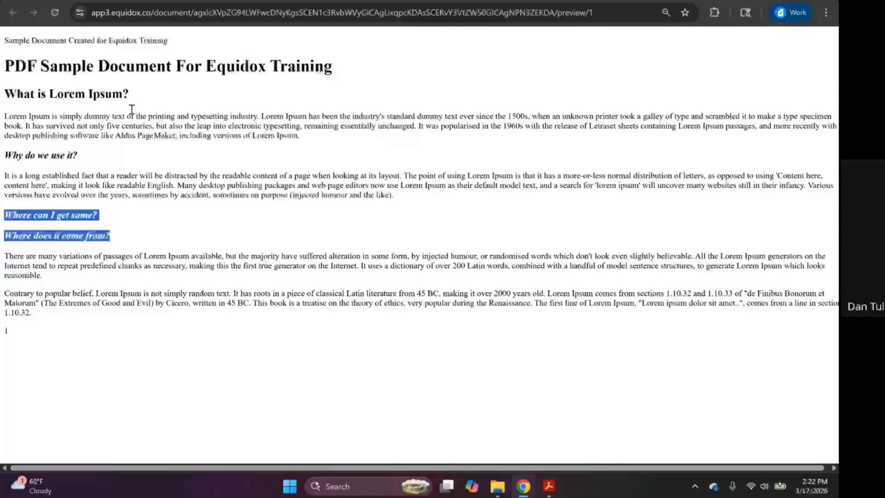
triple_click(134, 65)
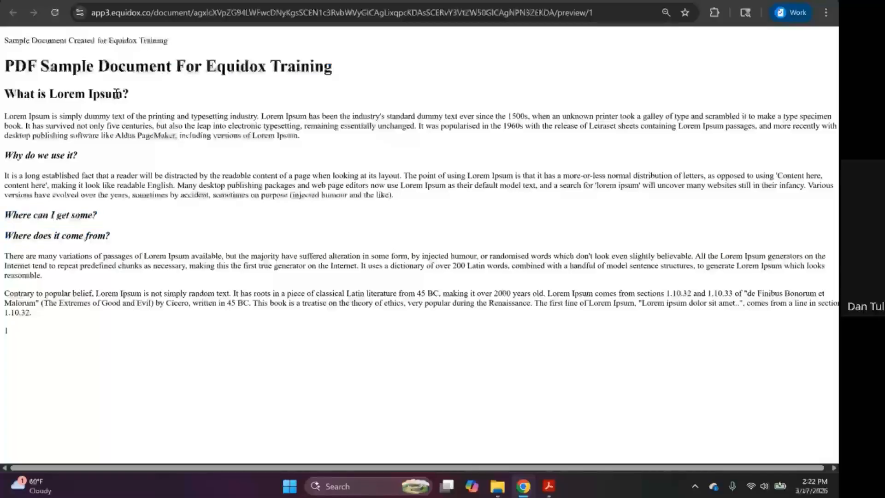
triple_click(117, 93)
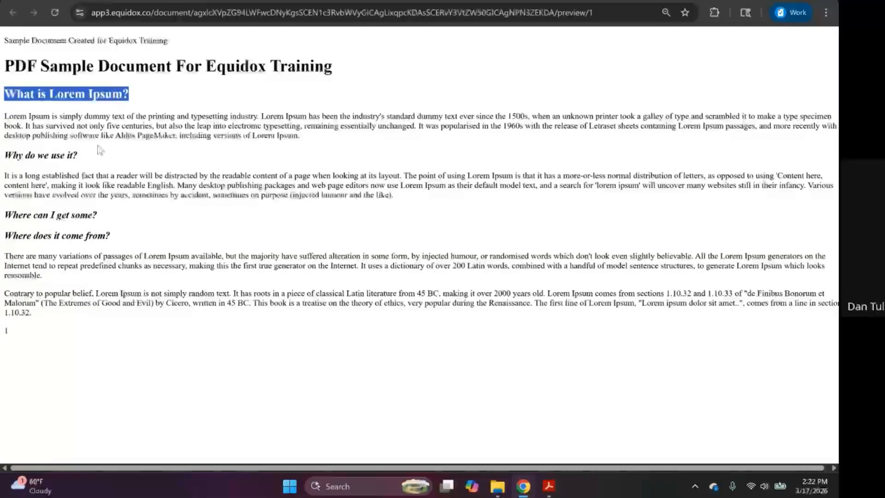
triple_click(68, 218)
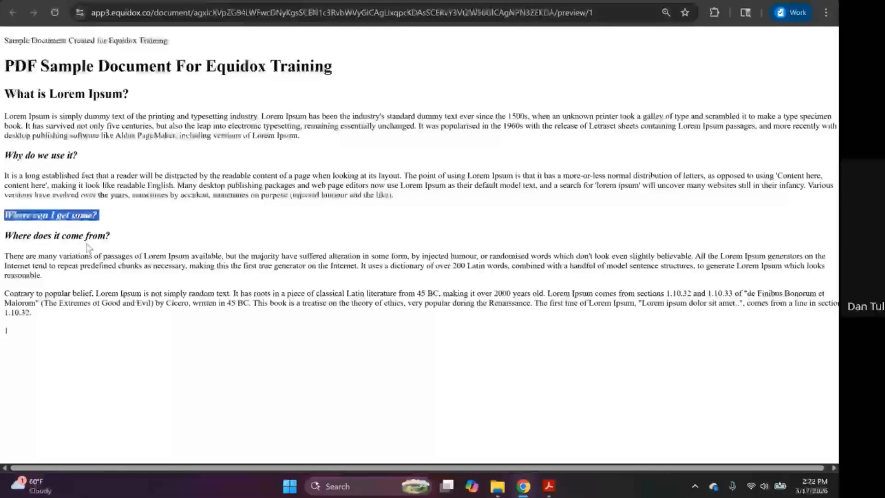
triple_click(77, 235)
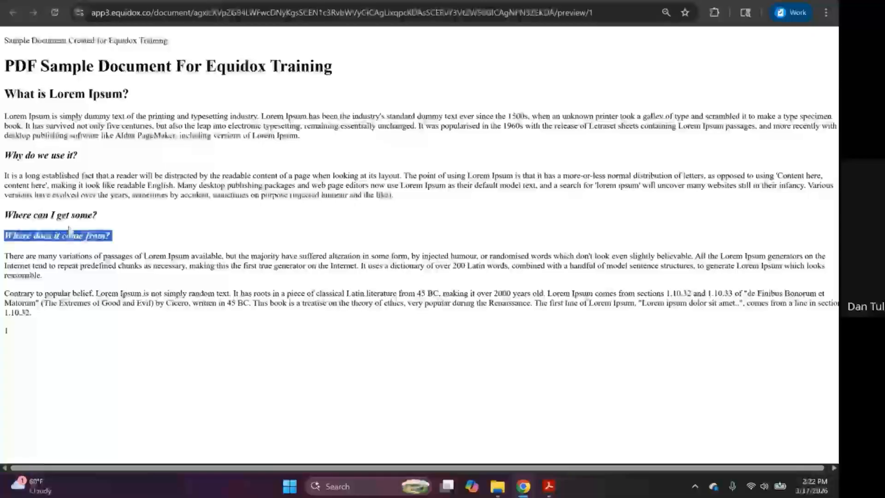
triple_click(33, 220)
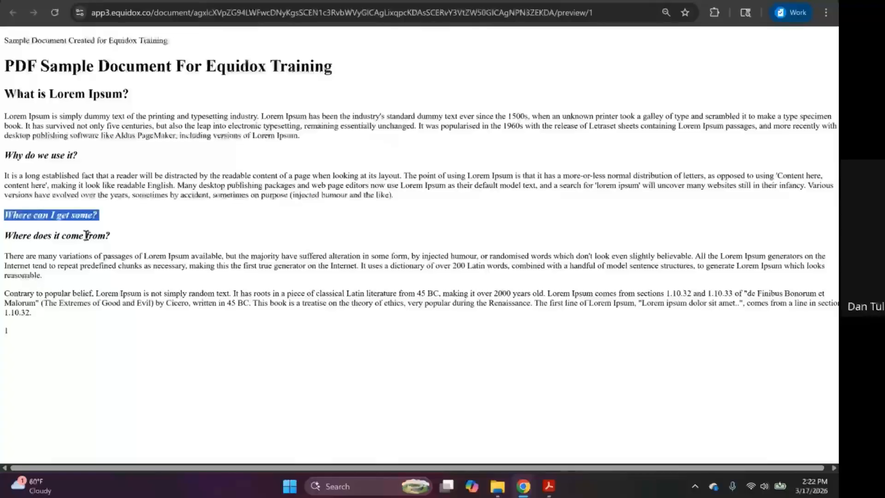
left_click(58, 239)
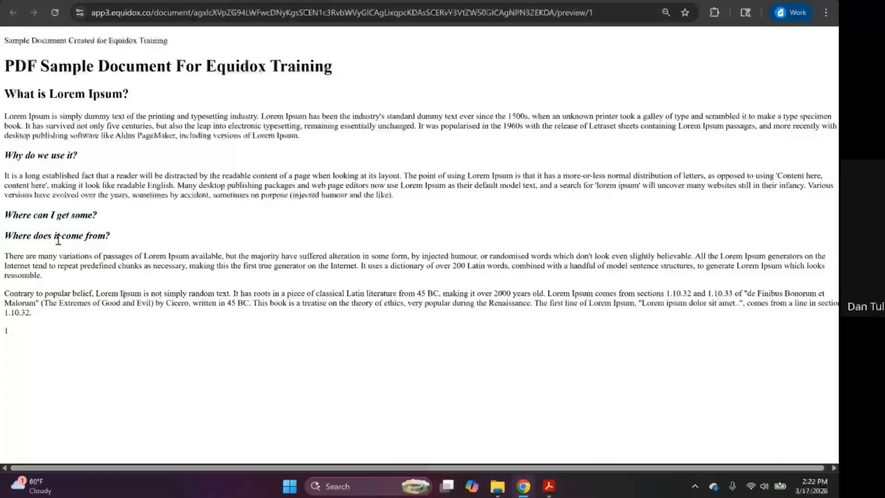
left_click(82, 1)
- Inspect the order numbers of the zones from the page header down to the "Why do we use it?" paragraph
scroll(336, 210, "up", 4)
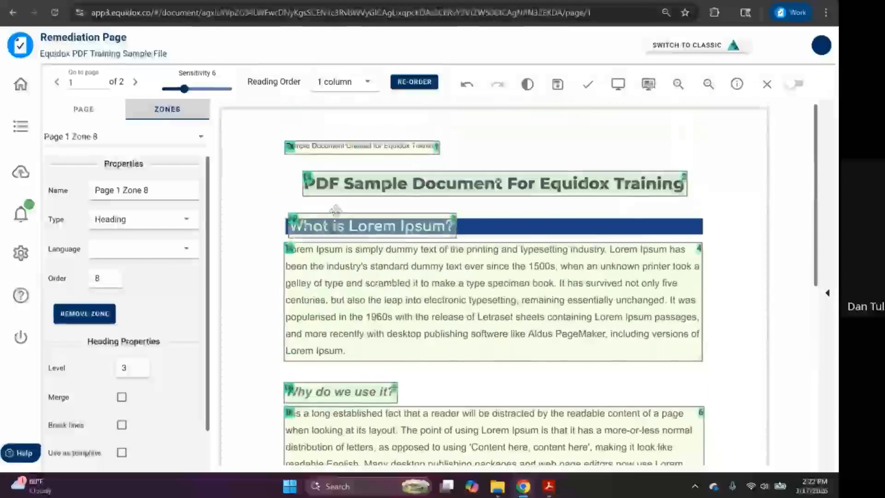
left_click(427, 153)
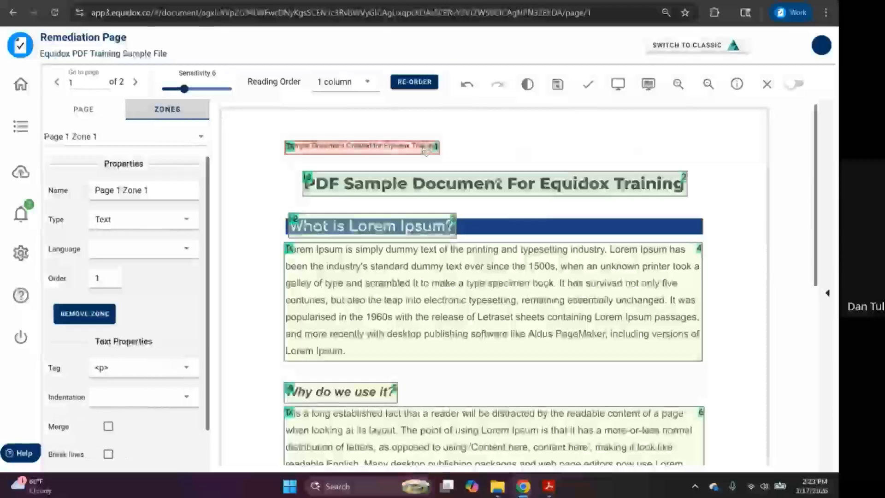
left_click(647, 182)
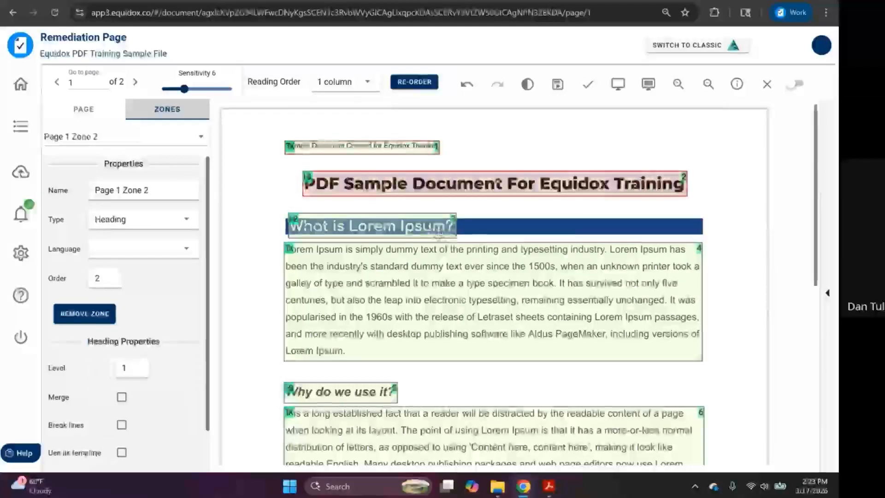
left_click(439, 234)
left_click(418, 253)
scroll(418, 230, "down", 4)
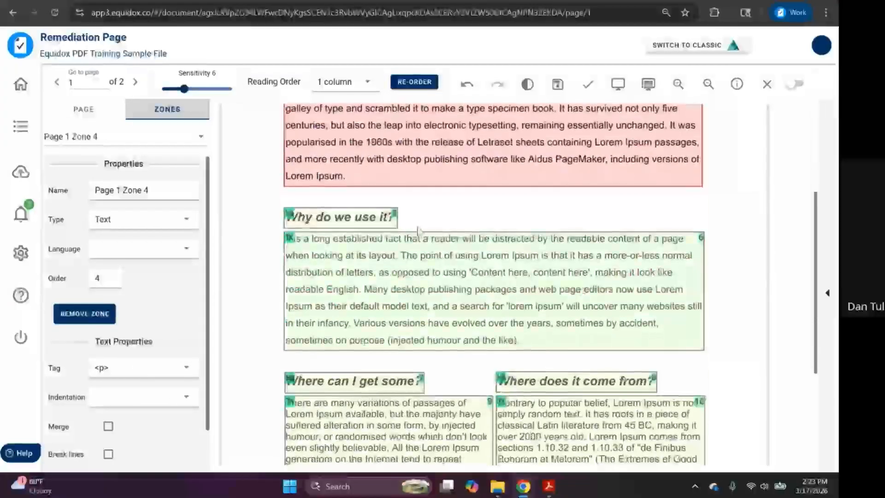
left_click(387, 224)
left_click(386, 262)
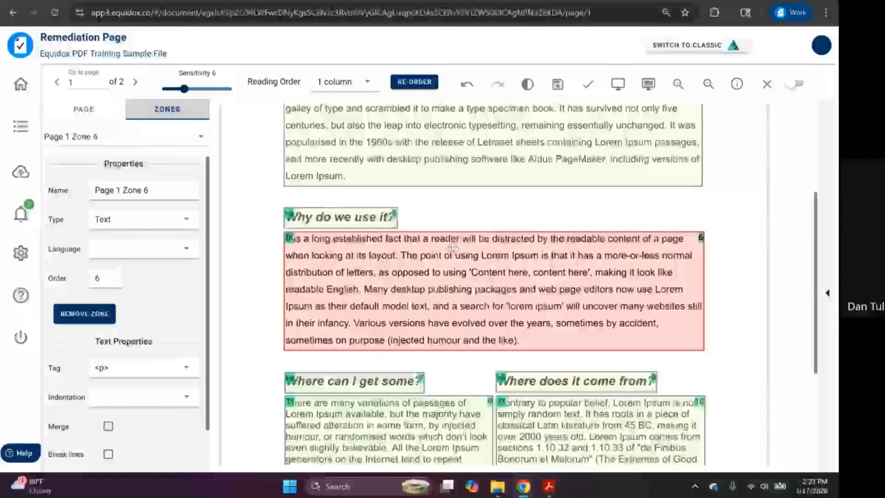
- Inspect the zone order of the side-by-side "Where can I get some?" and "Where does it come from?" headings and their paragraphs
scroll(452, 249, "down", 4)
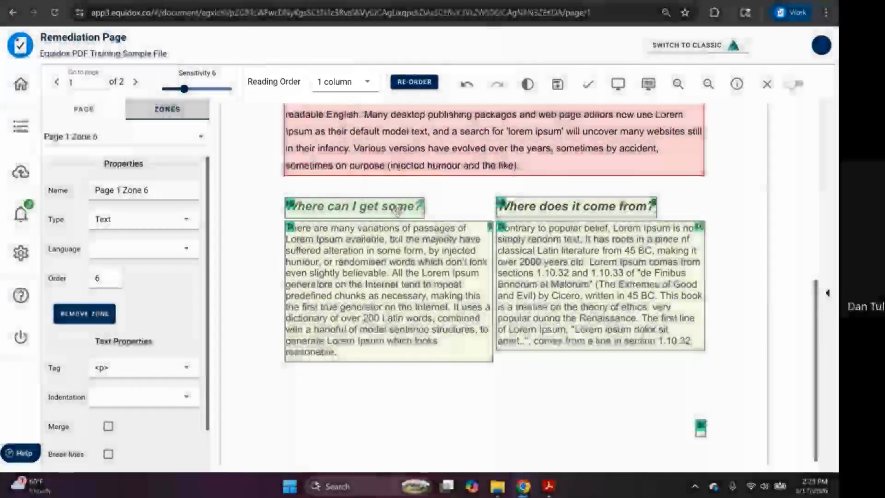
left_click(398, 208)
left_click(573, 206)
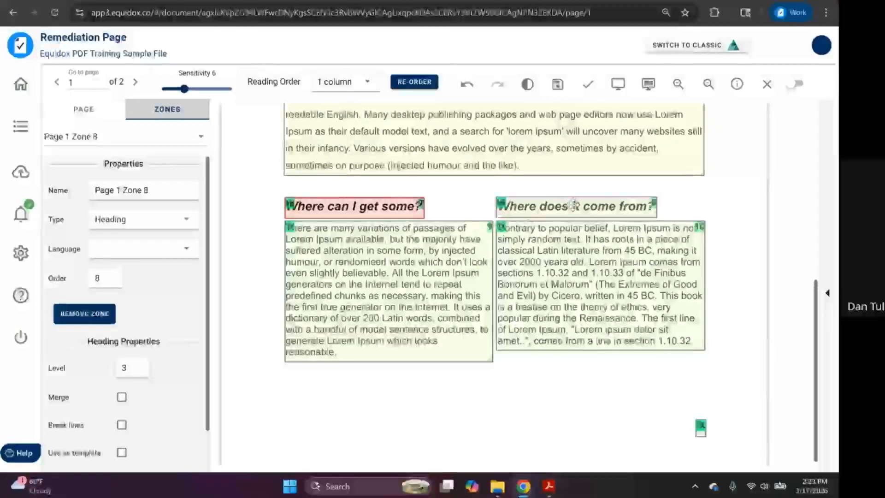
left_click(429, 291)
left_click(646, 284)
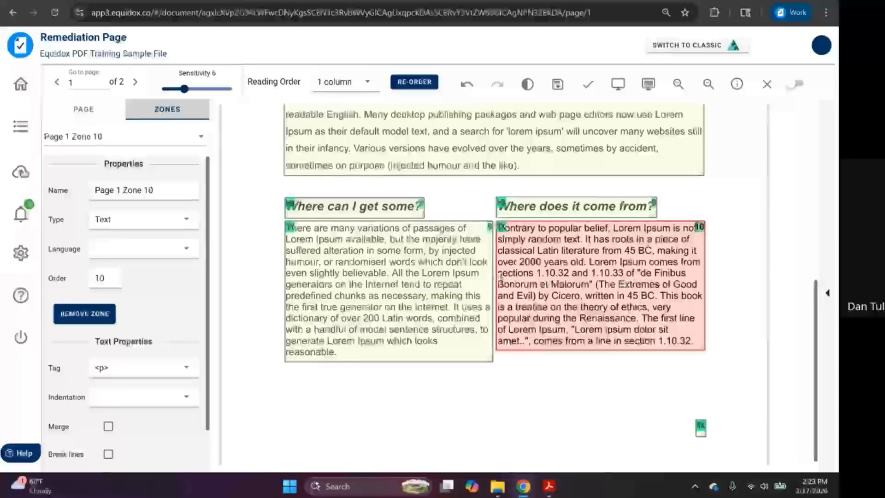
left_click(378, 259)
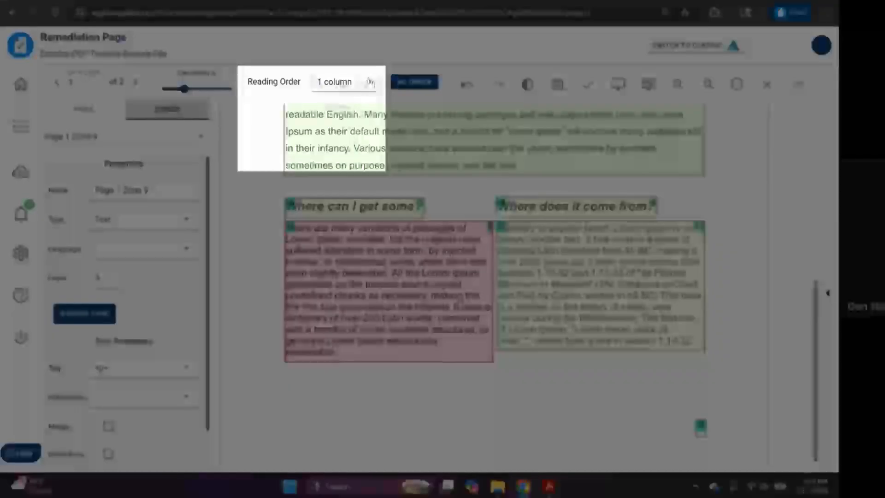
- Re-order the zones of page 1 with a 2-column reading order, and open the HTML preview
left_click(370, 82)
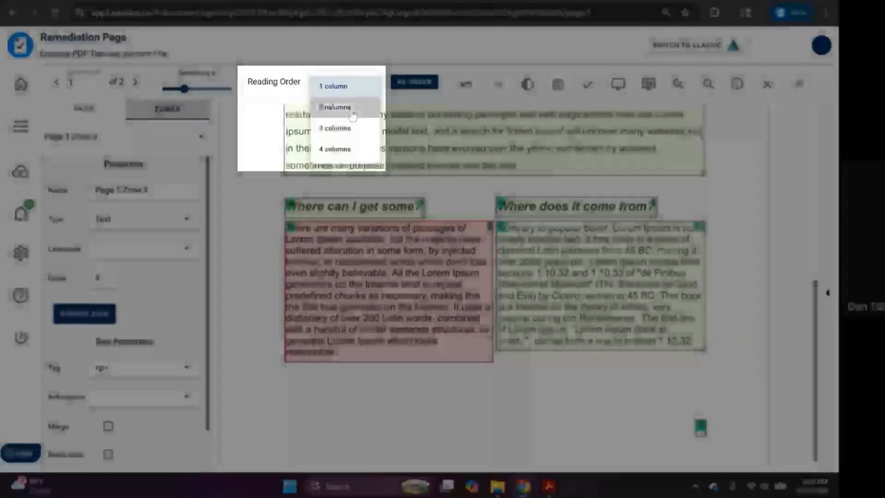
left_click(352, 113)
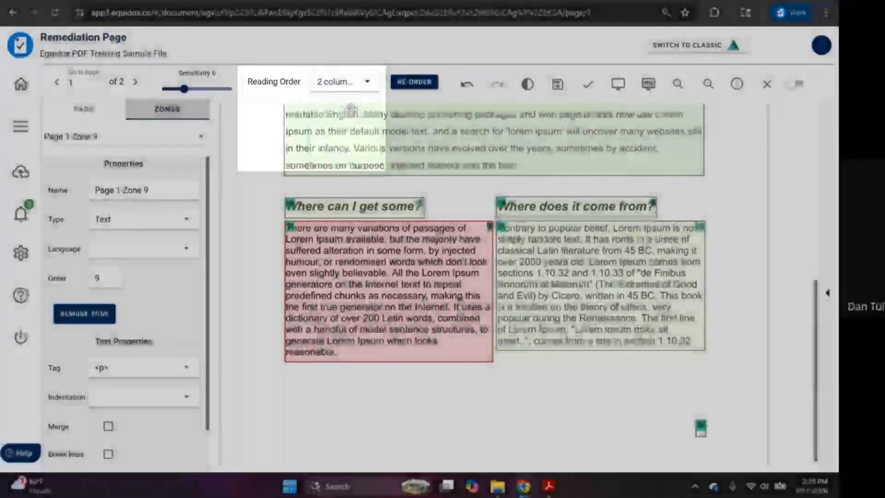
left_click(410, 90)
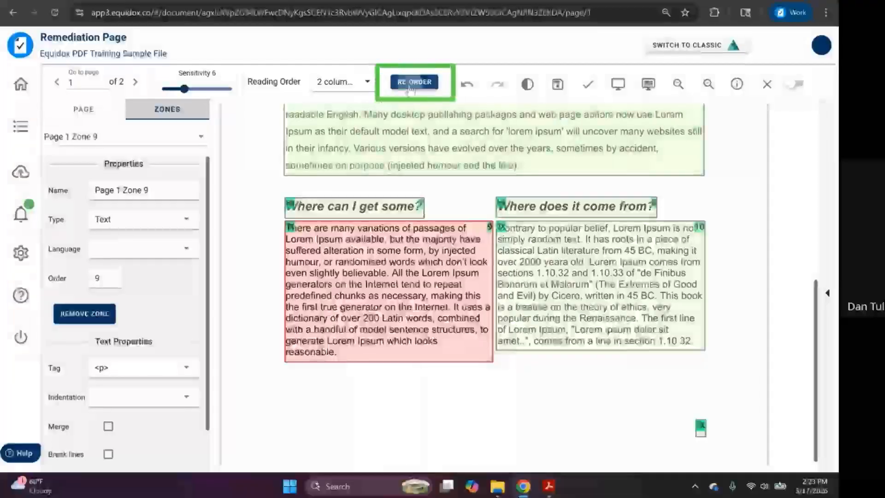
left_click(623, 84)
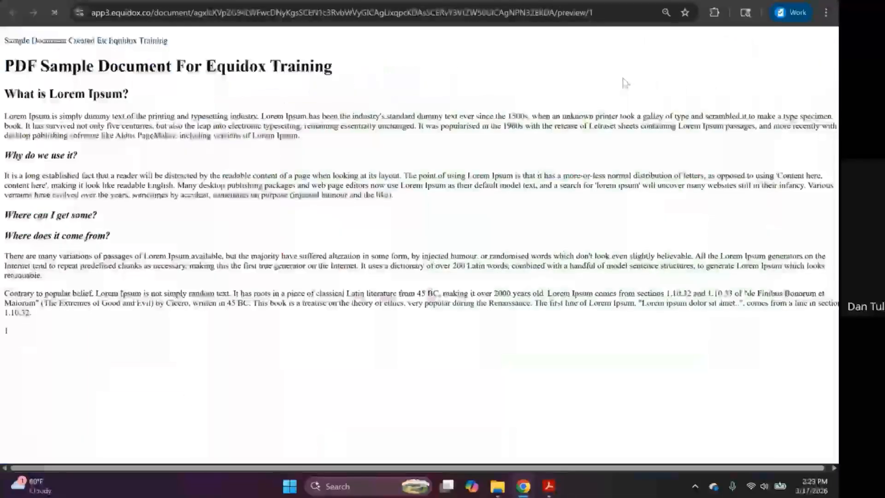
- Check in the preview that the "Where can I get some?" paragraph follows its own heading, and return to remediation
double_click(70, 240)
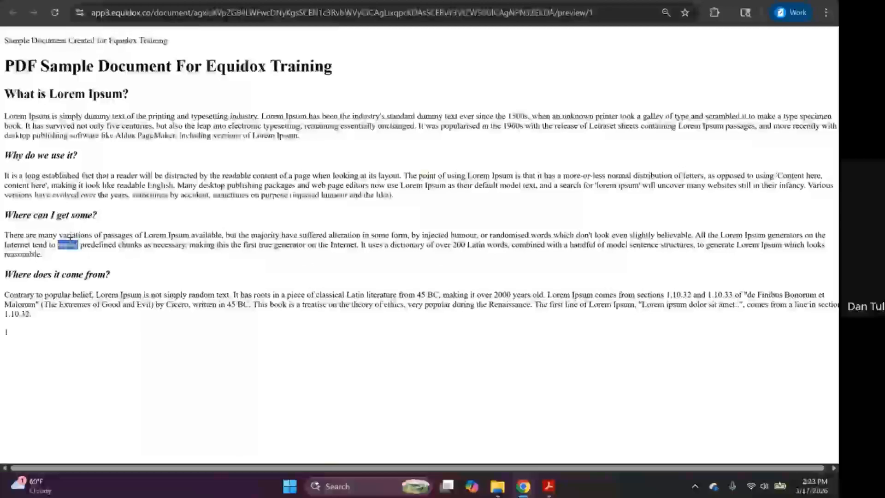
triple_click(70, 238)
triple_click(60, 215)
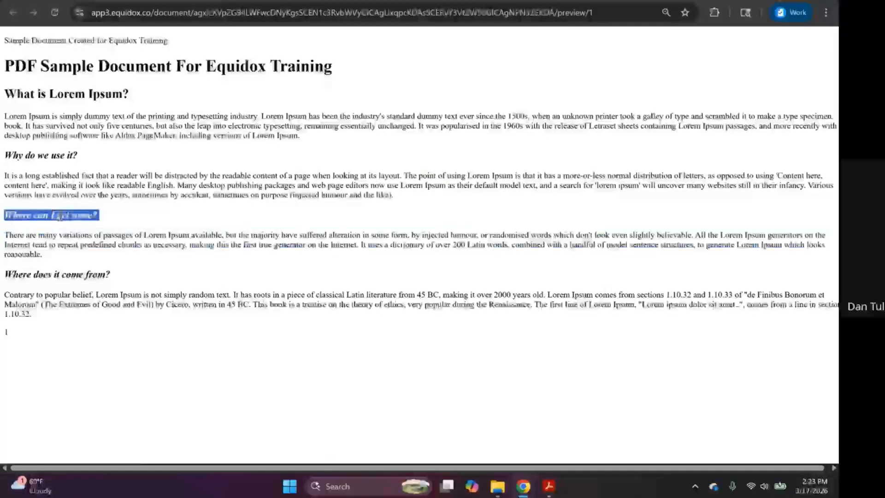
left_click(60, 255)
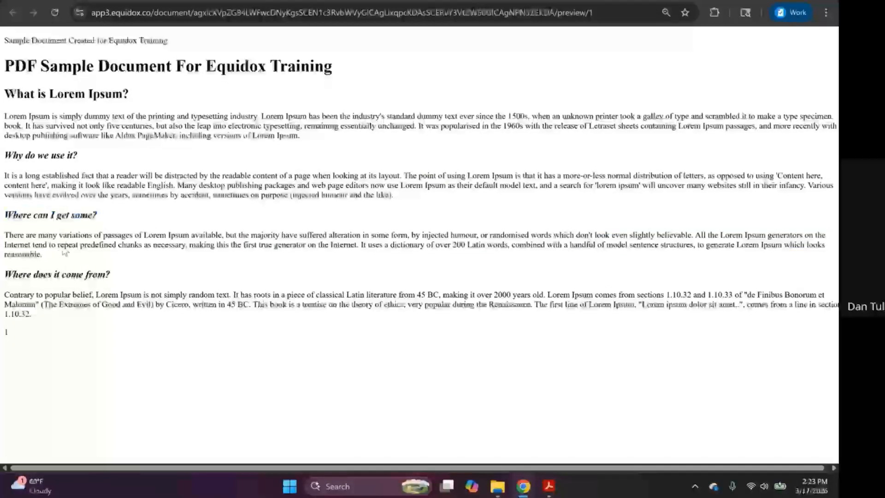
left_click(214, 2)
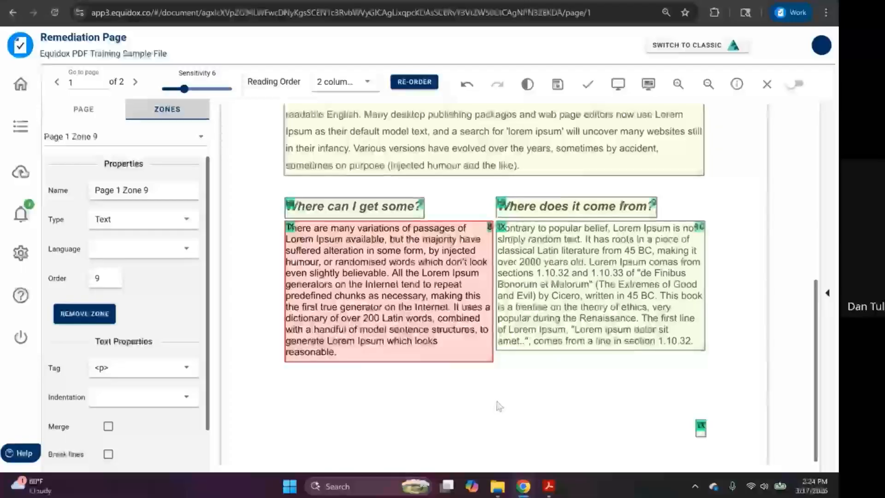
- Review the zone order numbers down page 1, comparing the full-width title and paragraphs with the two-column section
scroll(504, 415, "up", 5)
scroll(495, 401, "up", 3)
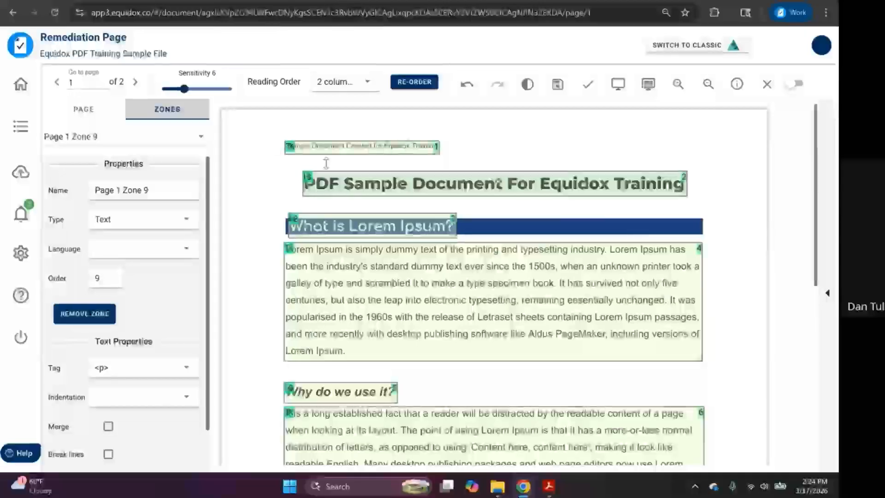
scroll(288, 372, "down", 6)
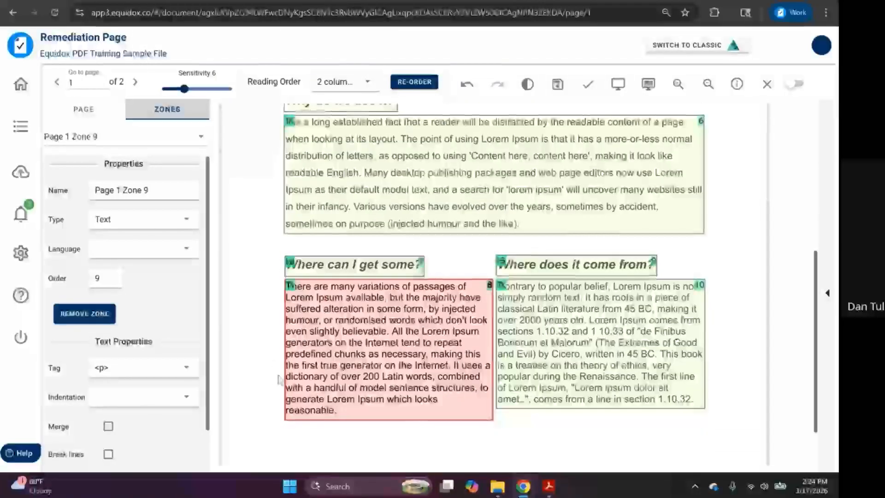
scroll(494, 286, "up", 6)
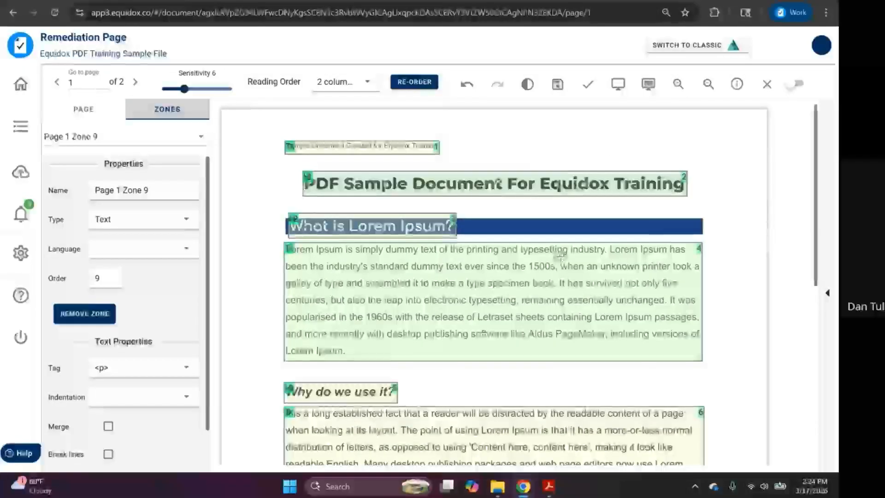
left_click(454, 183)
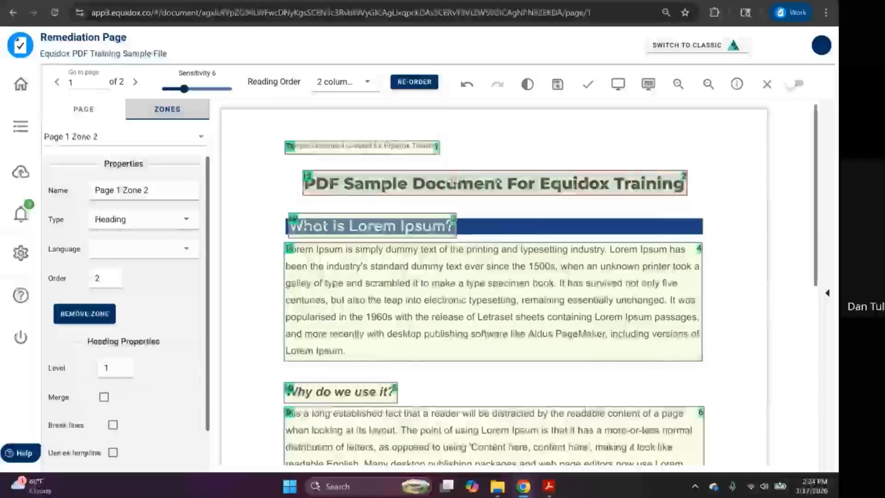
left_click(442, 302)
scroll(441, 298, "down", 1)
scroll(441, 299, "down", 3)
left_click(439, 327)
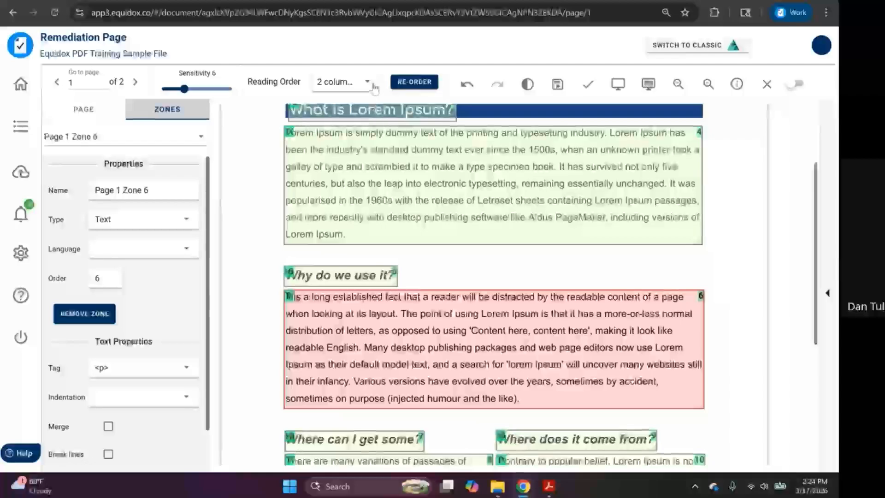
scroll(425, 199, "up", 3)
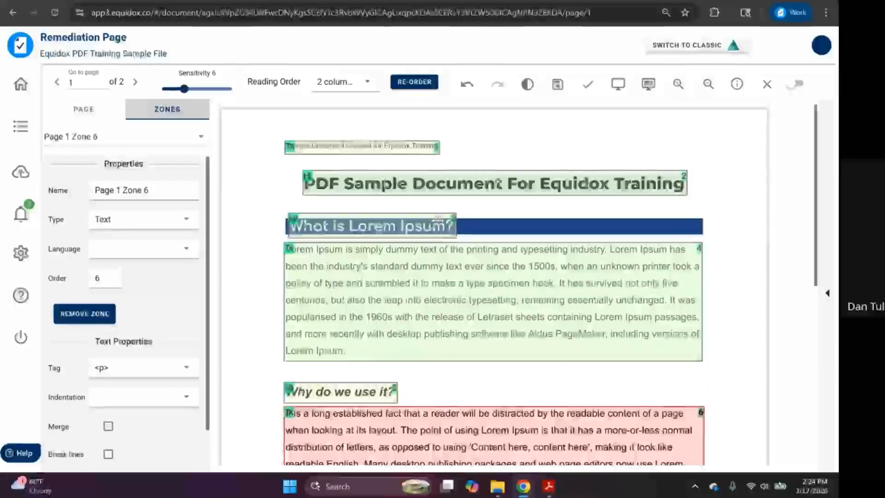
right_click(428, 177)
left_click(407, 193)
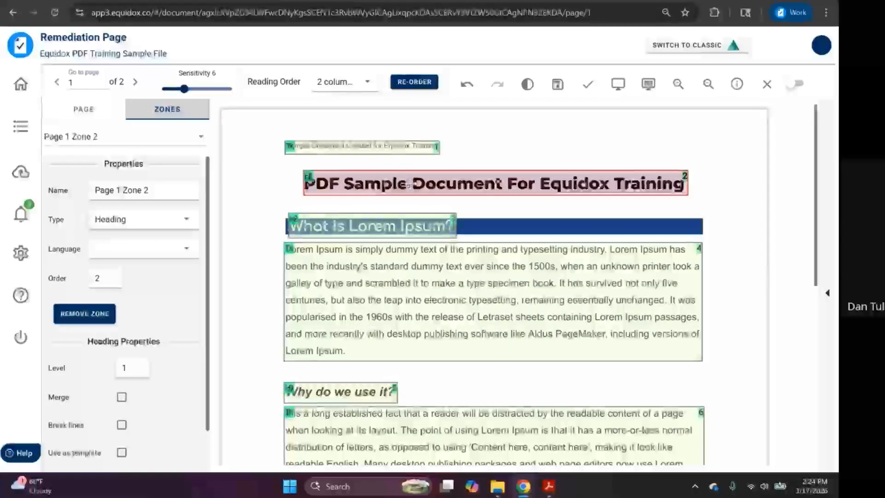
left_click(476, 251)
scroll(476, 251, "down", 2)
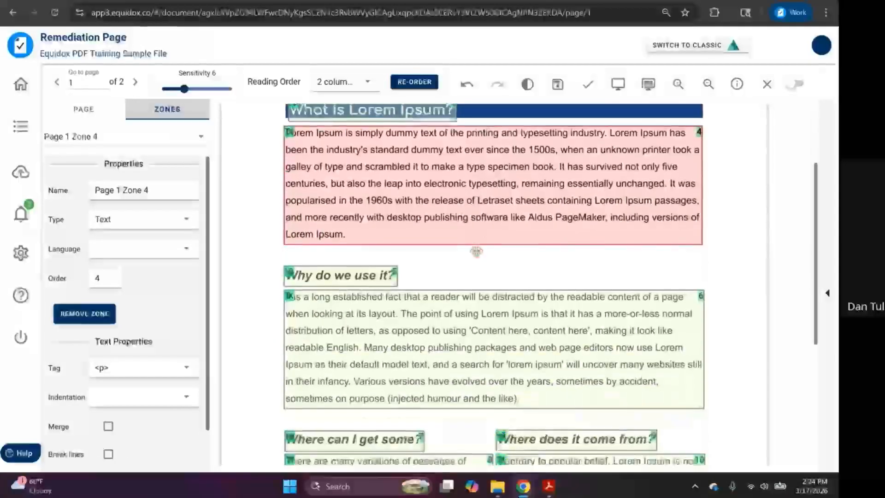
- Examine the zone order from the "Why do we use it?" paragraph through both columns and the column choices for the reading order
left_click(467, 328)
scroll(468, 328, "down", 4)
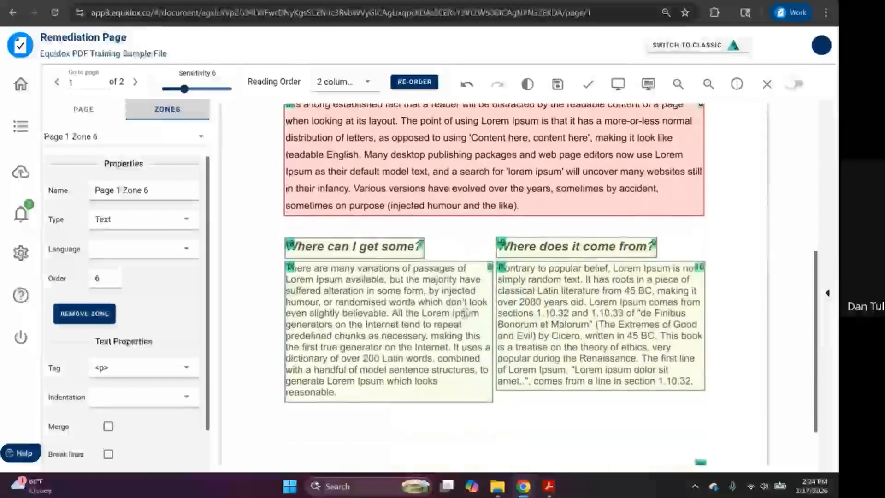
left_click(382, 209)
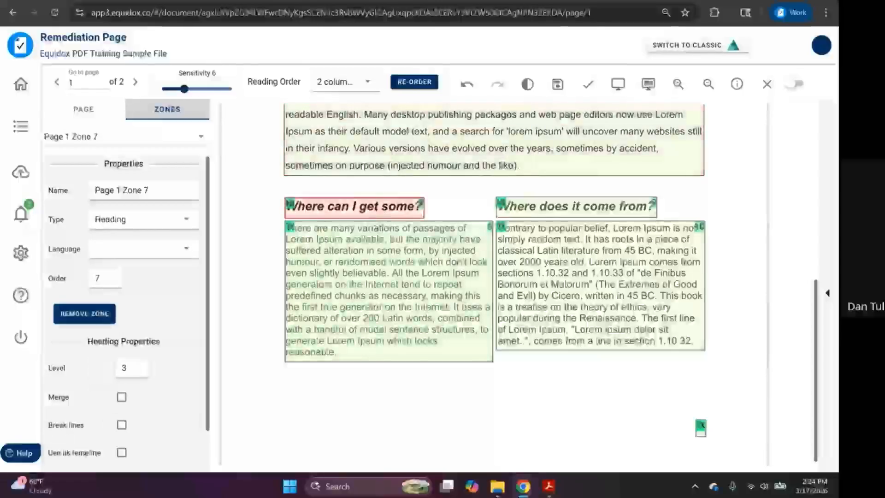
left_click(417, 251)
left_click(599, 205)
left_click(615, 253)
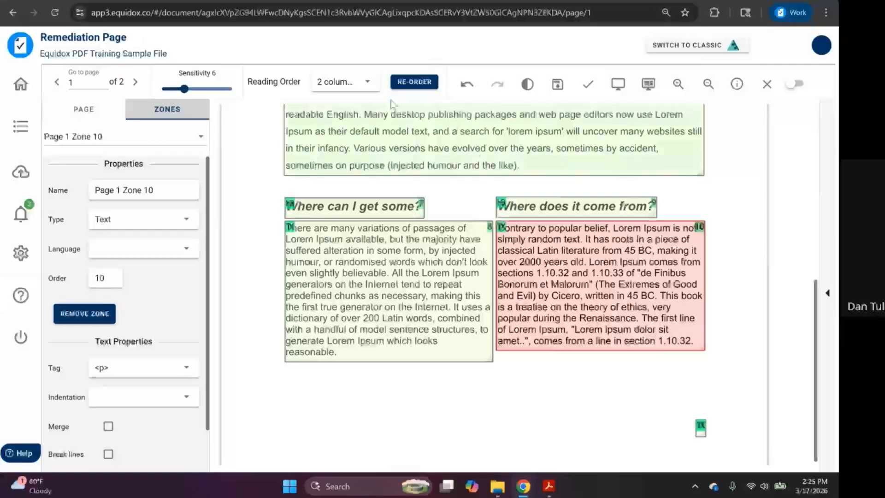
left_click(367, 83)
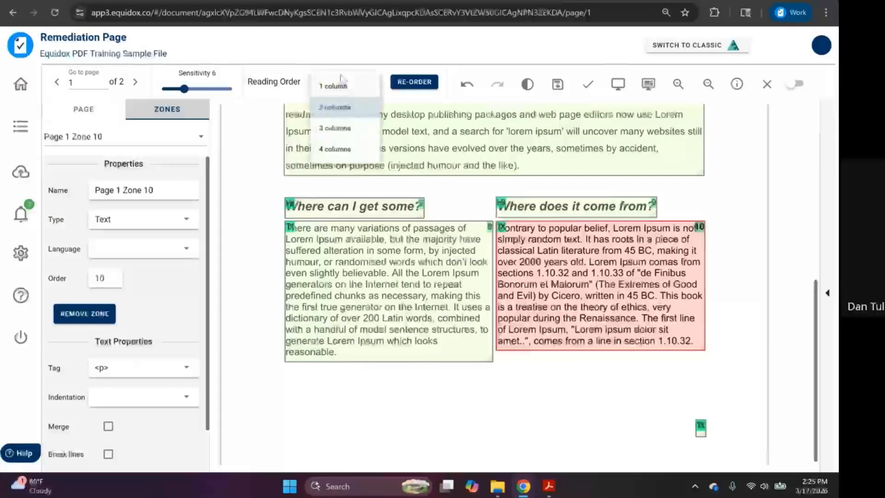
left_click(610, 385)
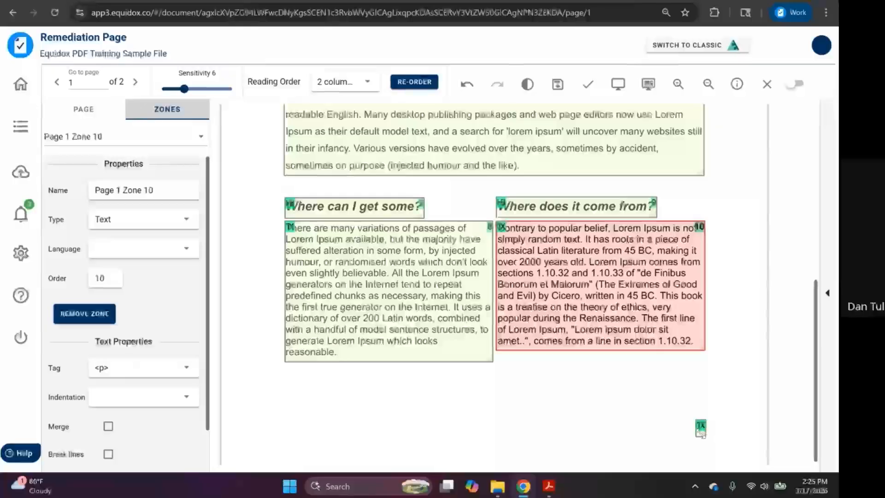
- Enlarge the page number zone at the foot of page 1 so it surrounds the number with a wider margin
left_click(700, 426)
mouse_move(706, 437)
left_mouse_down()
mouse_move(741, 450)
mouse_move(707, 443)
mouse_move(707, 432)
left_mouse_up()
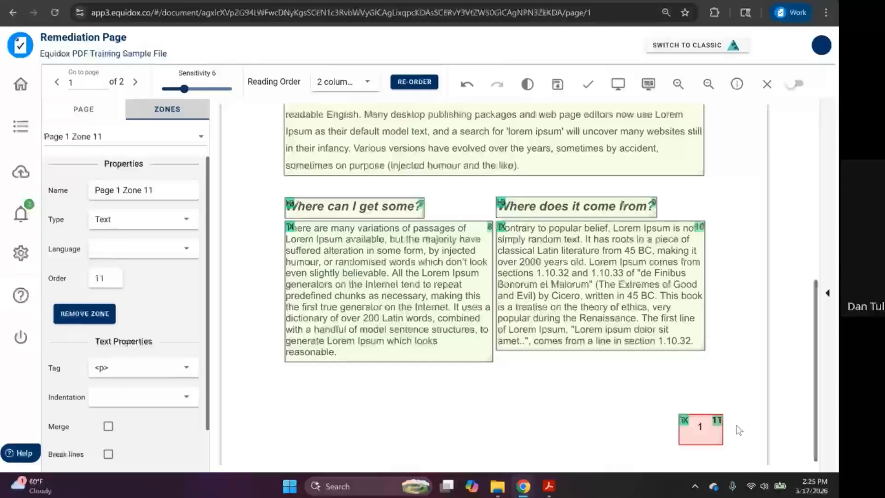
- Set the page number zone's order to 1.1, check the number's place in the HTML preview, and return to remediation
scroll(716, 302, "up", 8)
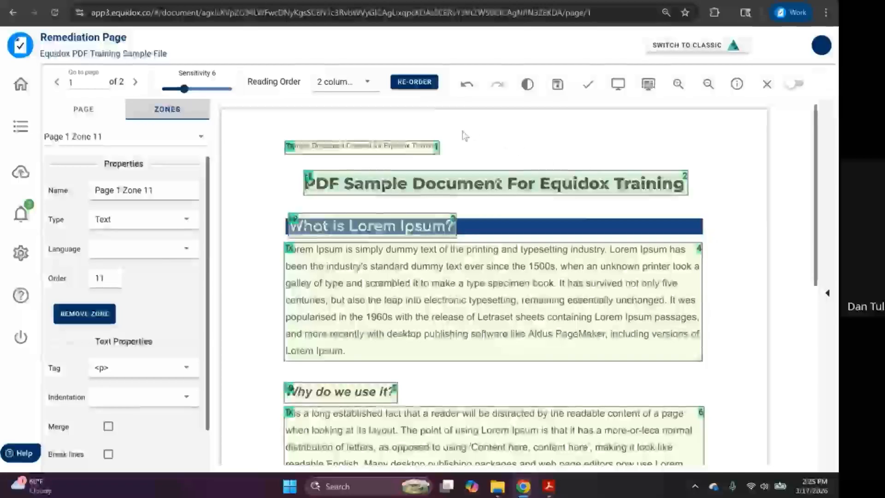
left_click(409, 149)
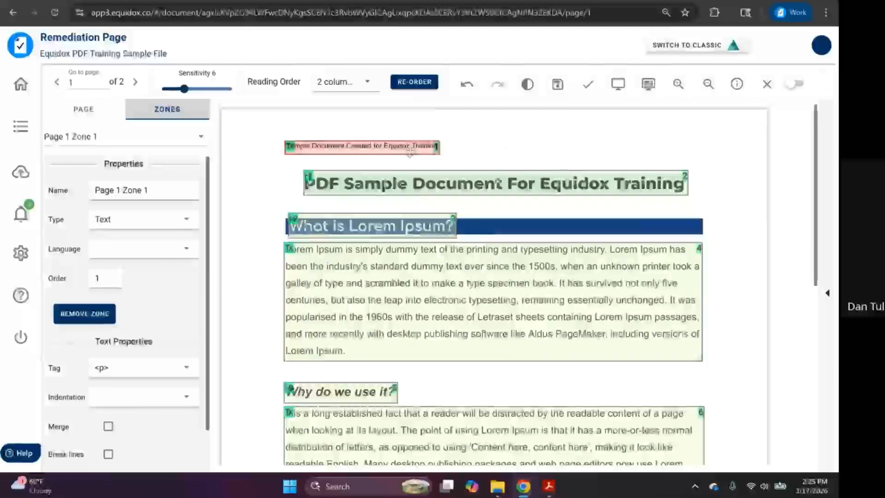
left_click(665, 183)
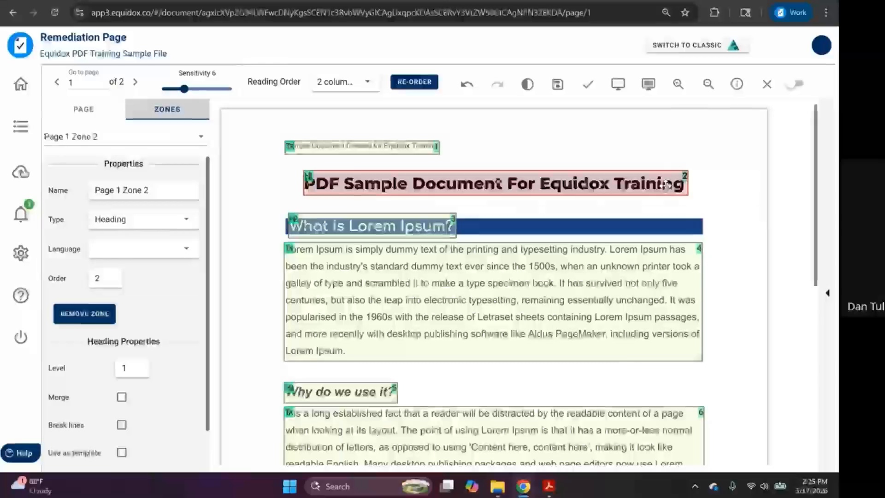
scroll(665, 184, "down", 8)
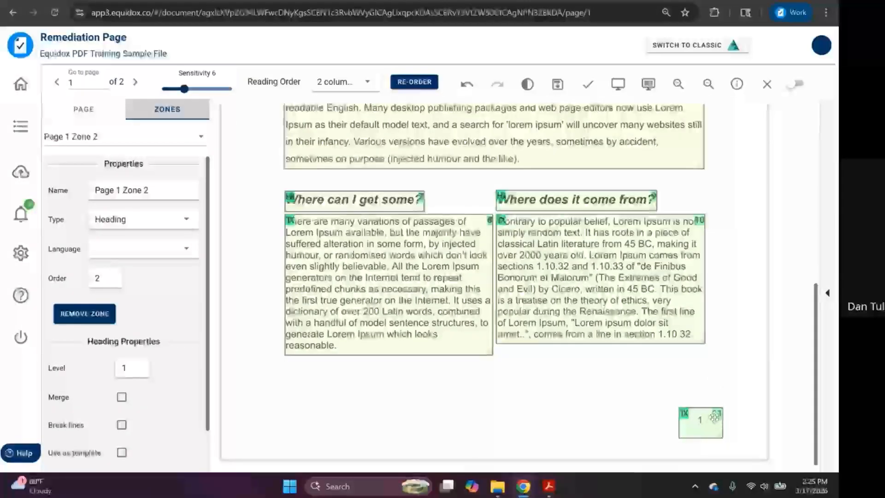
scroll(431, 260, "up", 8)
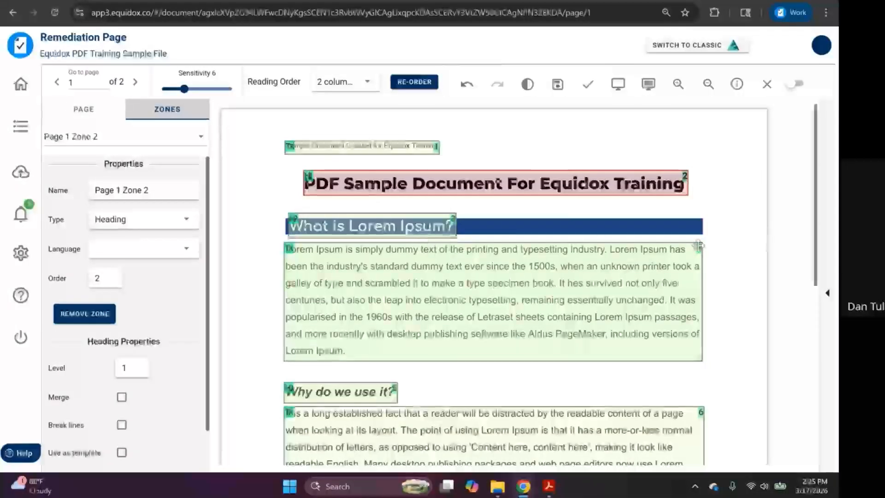
scroll(699, 244, "down", 8)
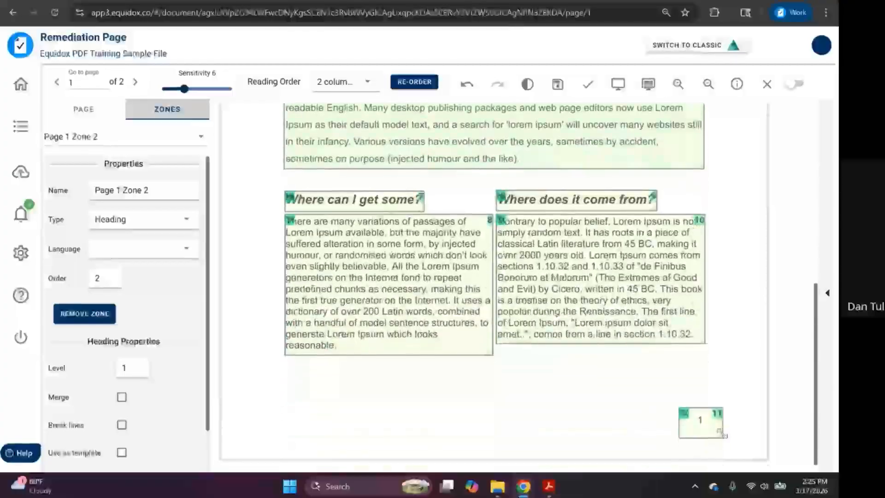
left_click(718, 425)
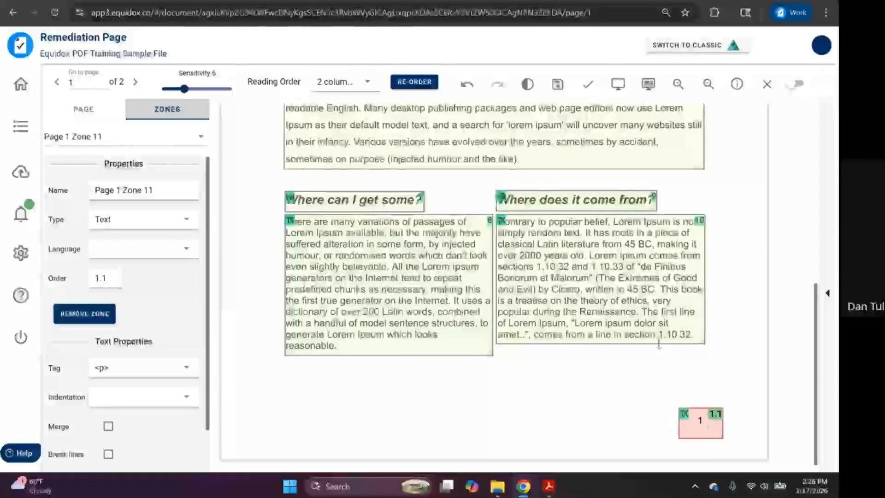
left_click(618, 87)
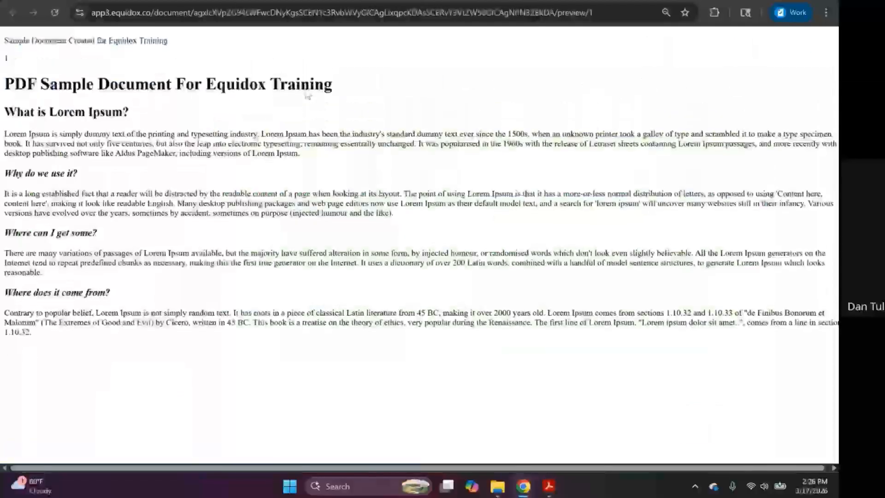
double_click(5, 58)
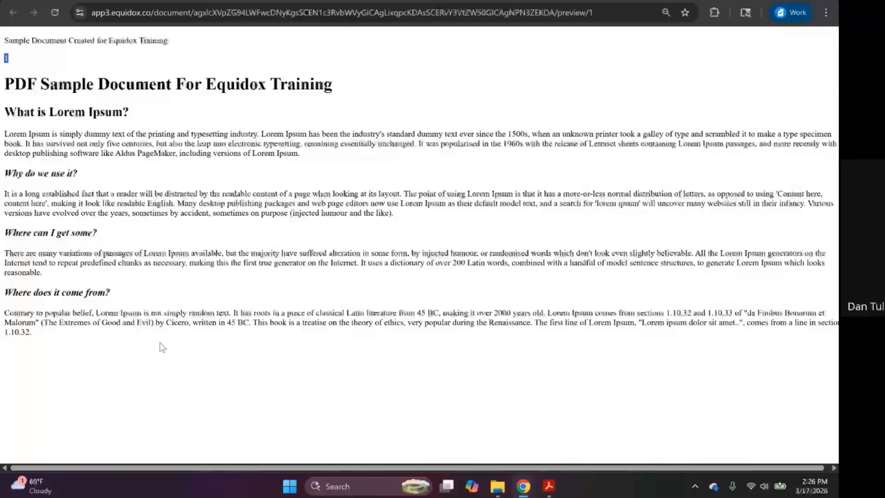
left_click(106, 1)
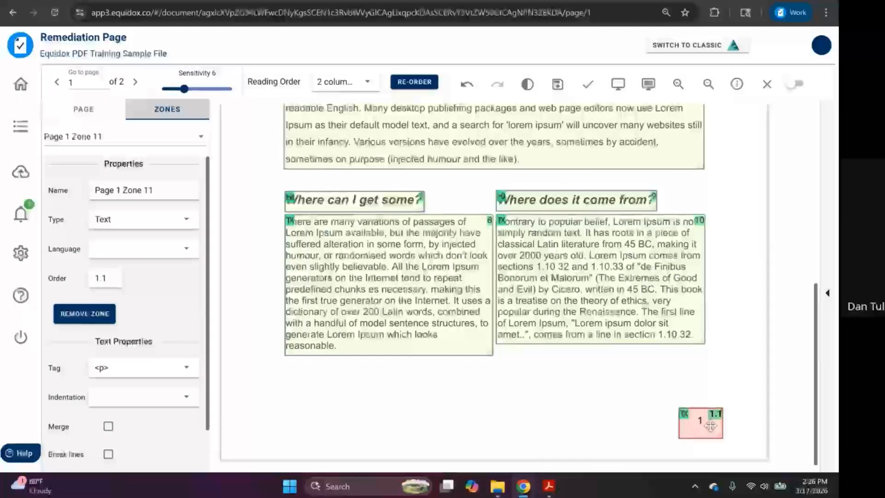
- Re-order the zones of page 1 with the 2-column reading order to replace the page number's manual order
scroll(492, 339, "up", 8)
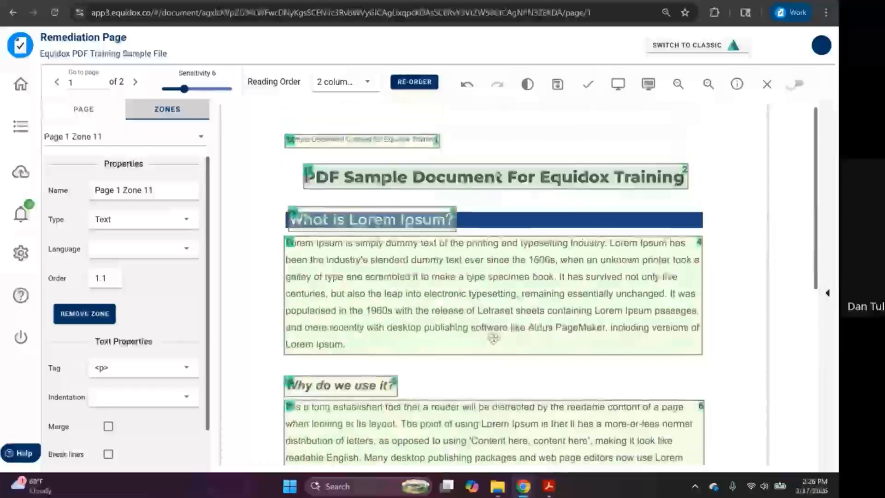
left_click(408, 147)
left_click(415, 84)
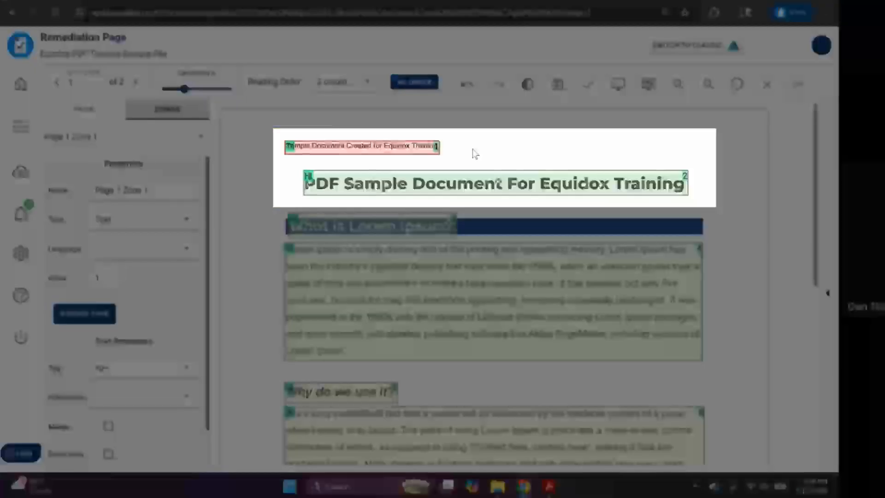
- Move the zone of the "Sample Document Created for Equidox Training" header line off its text and back over it
left_click_drag(395, 153, 395, 131)
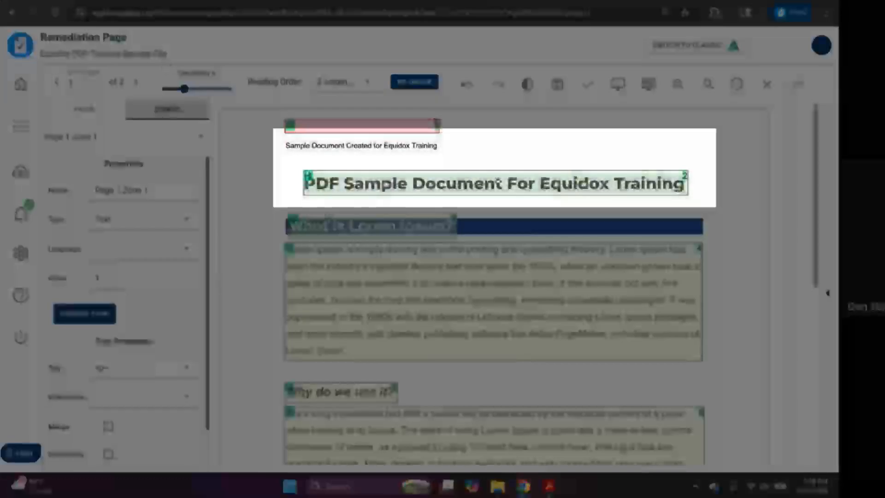
left_click(338, 180)
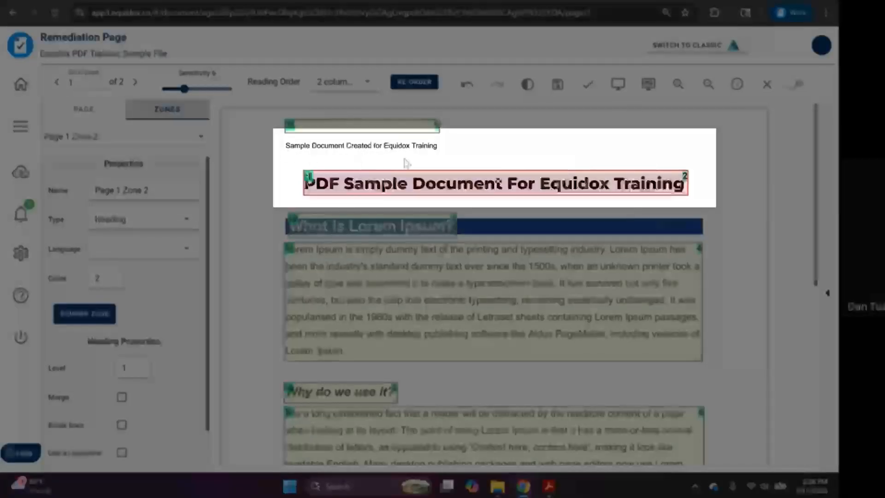
left_click_drag(392, 122, 389, 139)
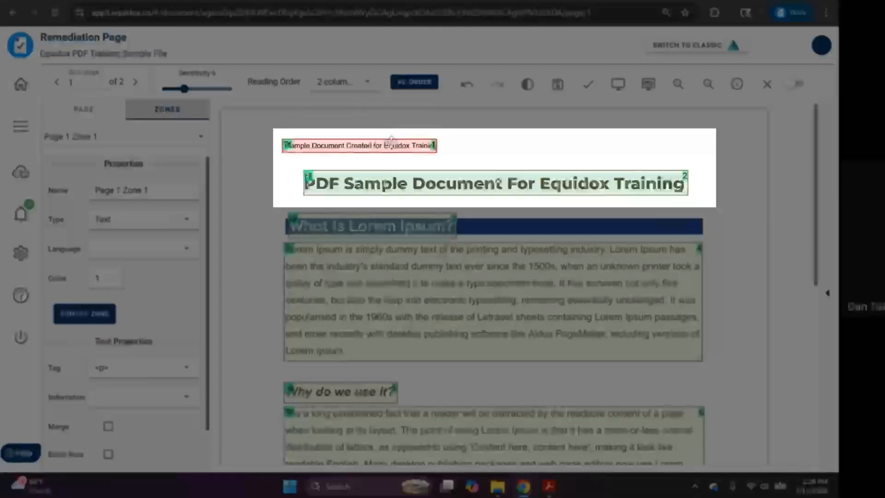
left_click_drag(390, 140, 393, 140)
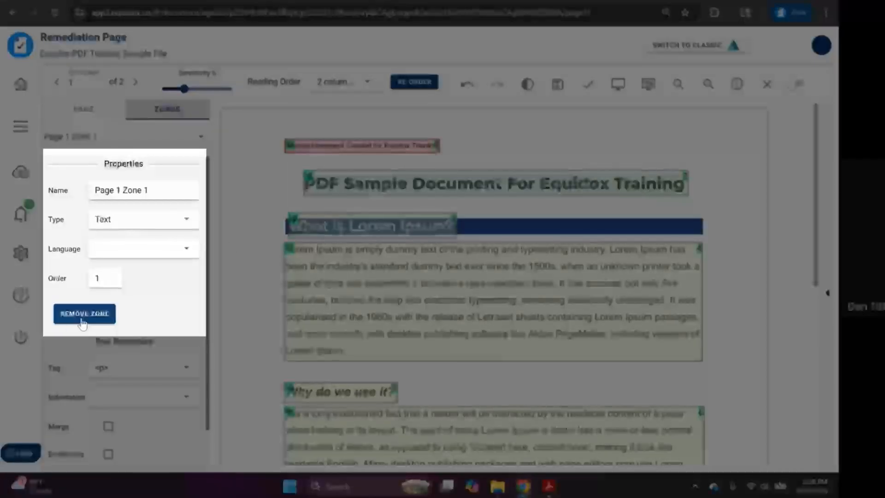
- Remove the header line's zone, check in the HTML preview that its text is left out, and return to remediation
key("BackSpace")
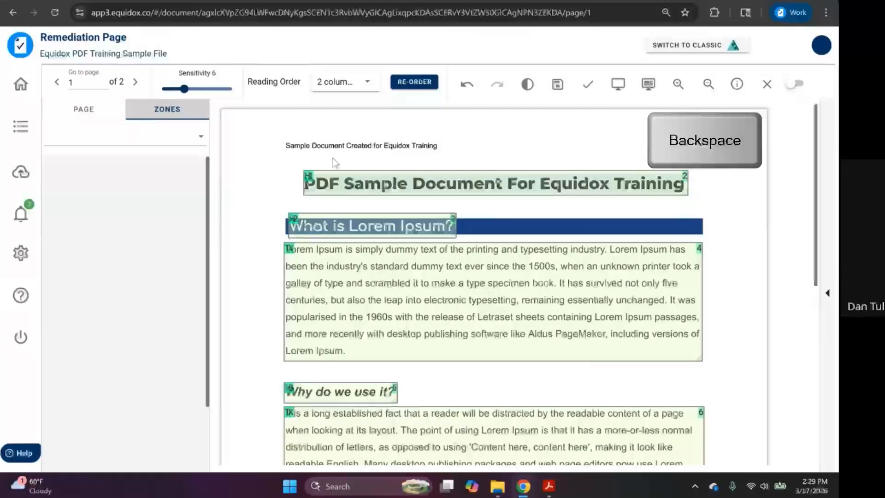
left_click(618, 85)
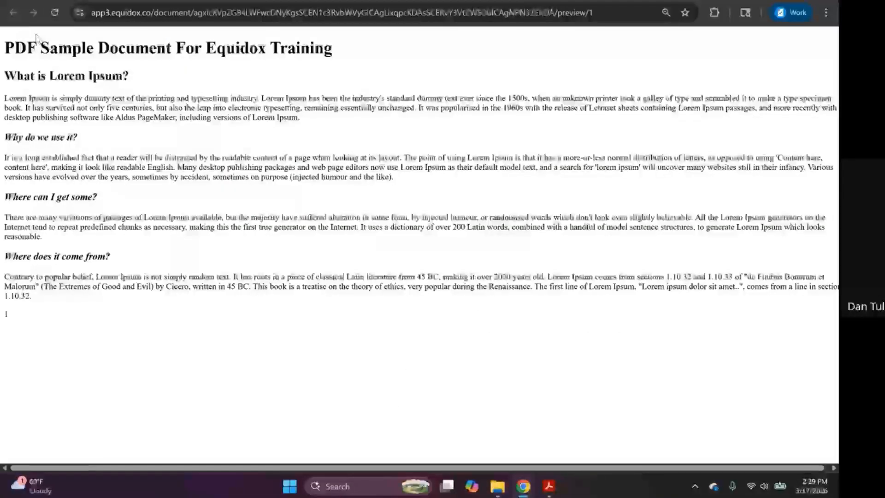
triple_click(57, 44)
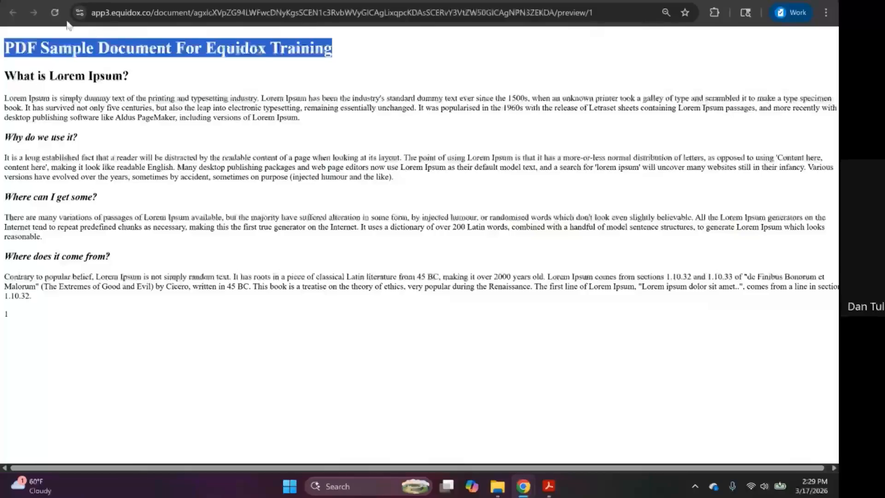
left_click(51, 1)
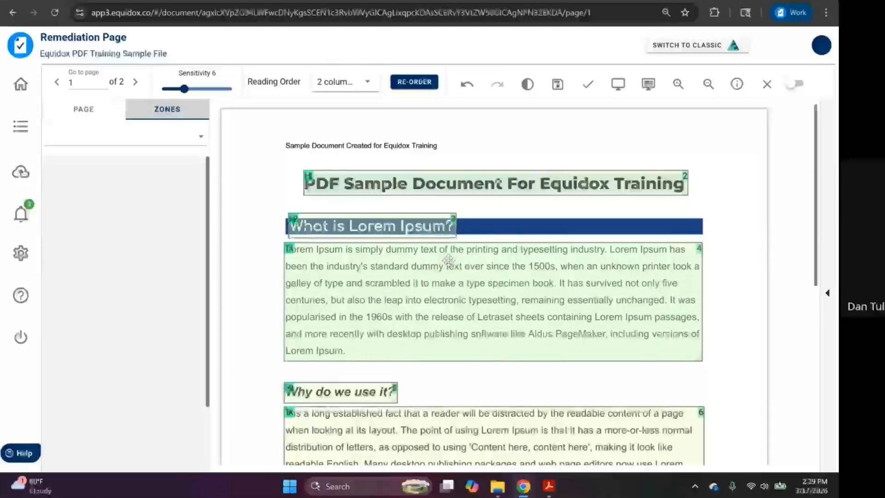
- Draw a new zone overlapping the page number zone at the foot of page 1 and set its type to Ignore
scroll(454, 265, "down", 8)
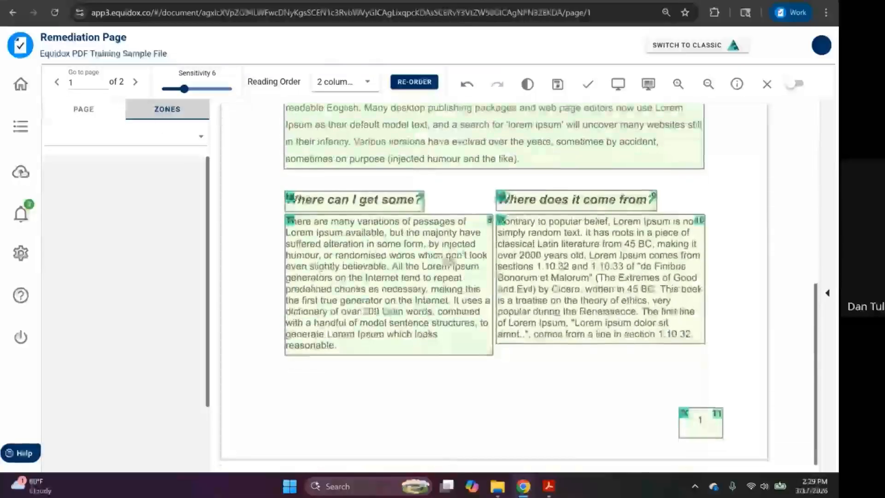
left_click(706, 433)
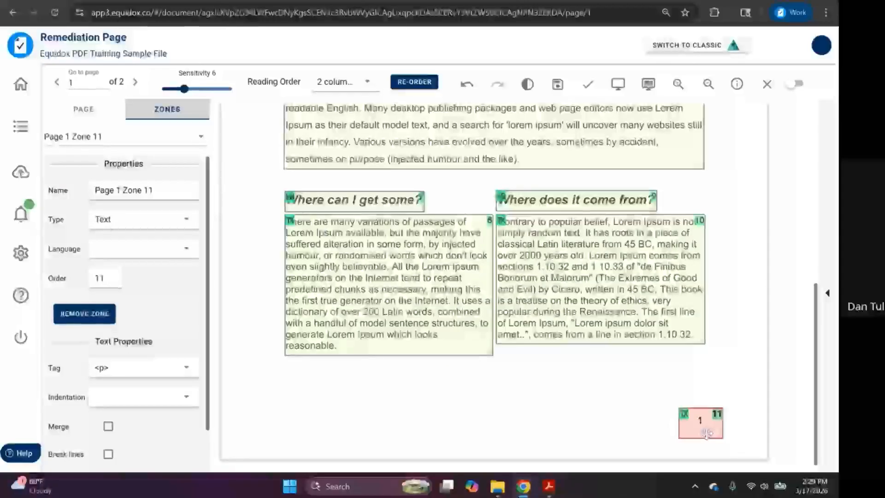
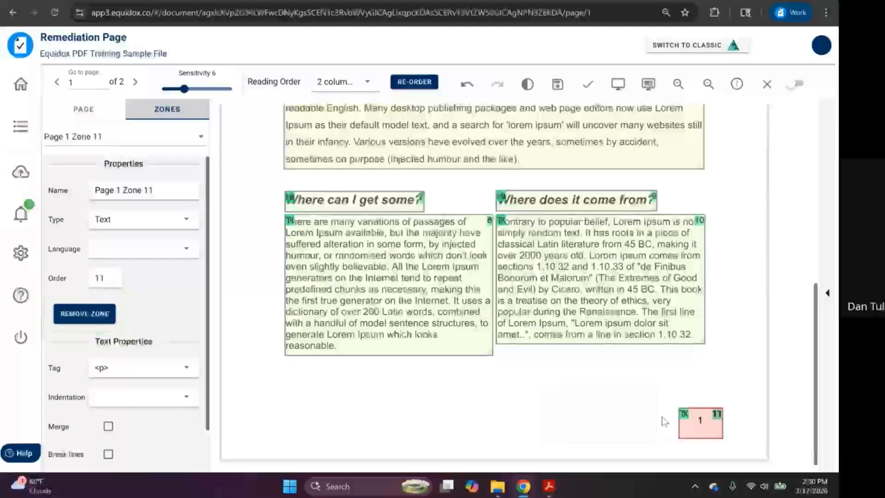
mouse_move(664, 417)
left_mouse_down()
mouse_move(708, 438)
mouse_move(674, 430)
mouse_move(687, 440)
mouse_move(677, 438)
mouse_move(679, 430)
left_mouse_up()
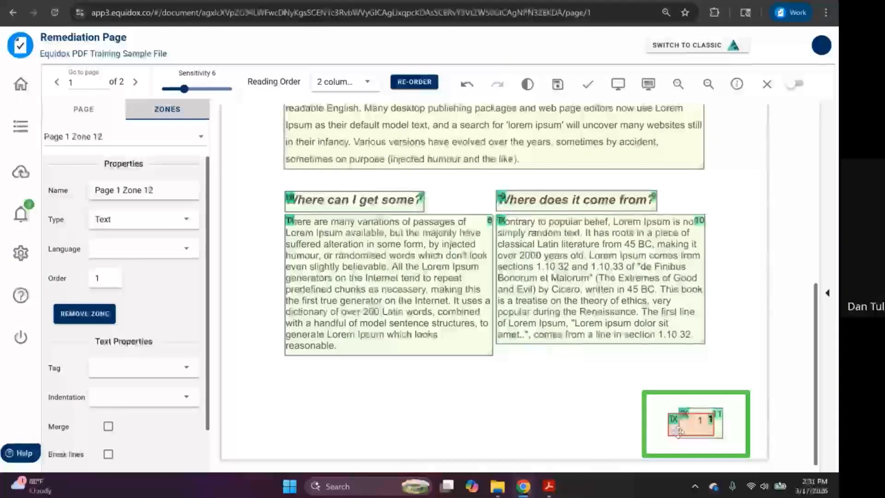
key("i")
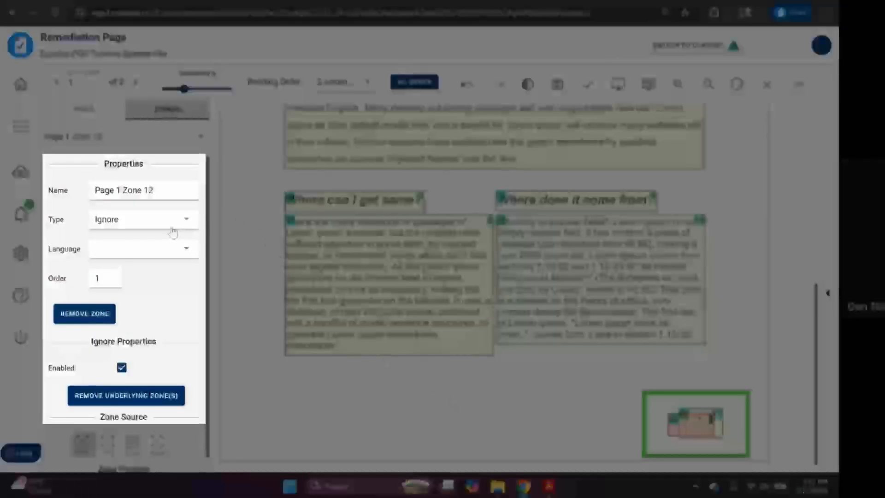
left_click(182, 231)
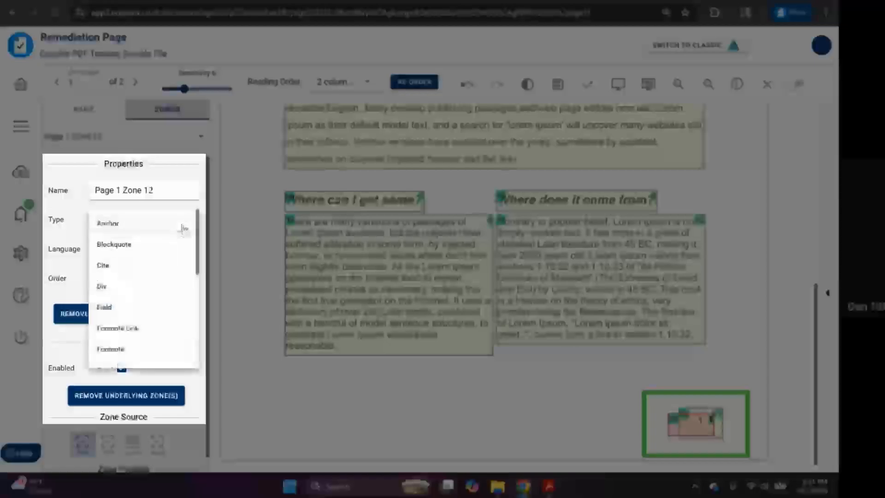
scroll(154, 295, "down", 3)
left_click(120, 300)
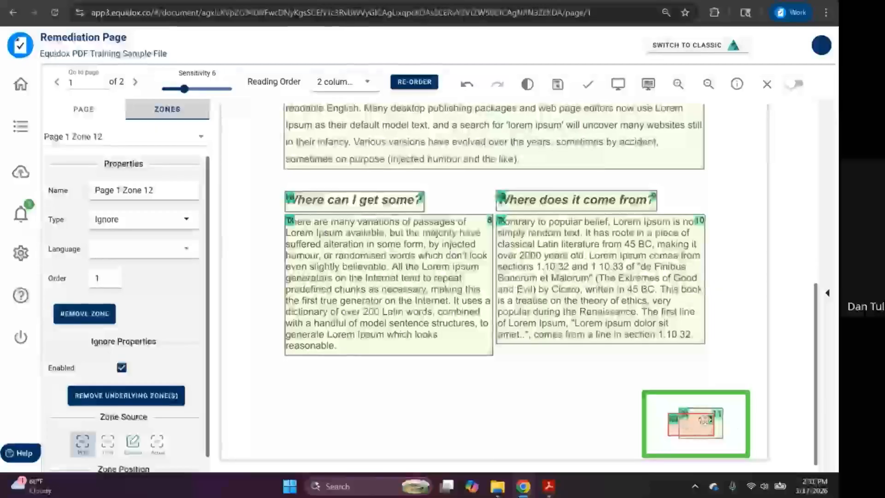
left_click(724, 410)
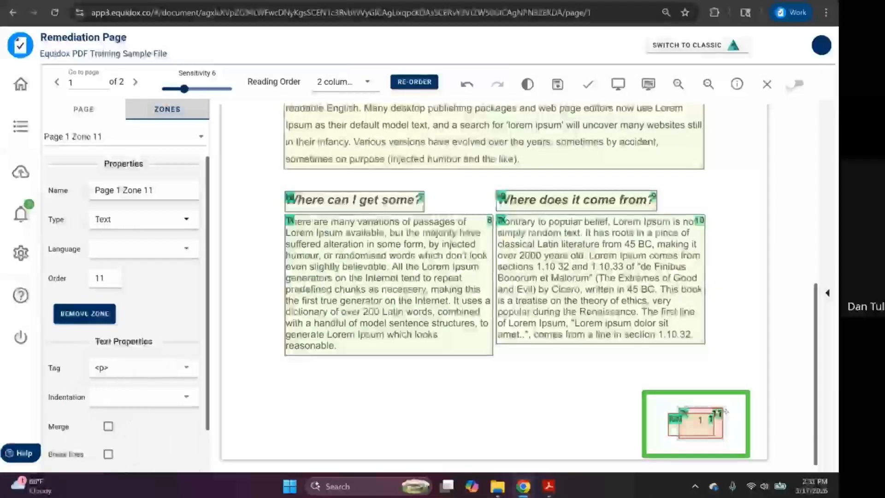
left_click(680, 417)
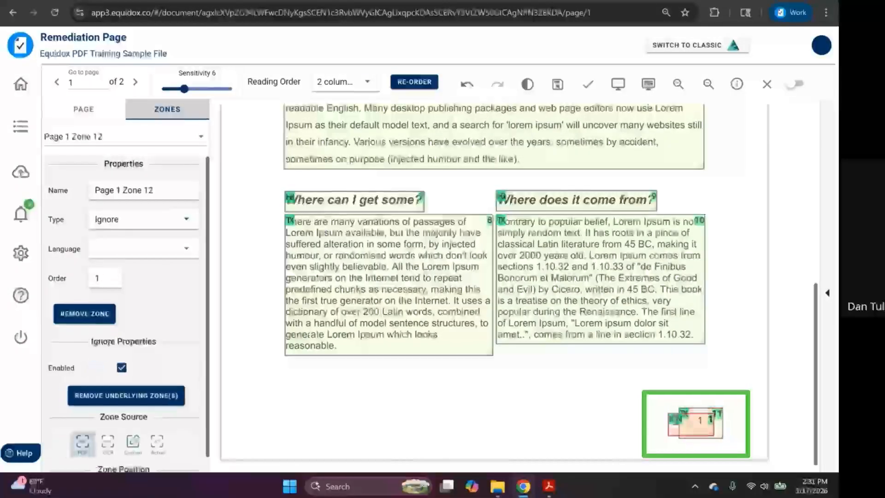
- Check page 1's HTML preview for the page number, return to remediation and save the page
left_click(619, 85)
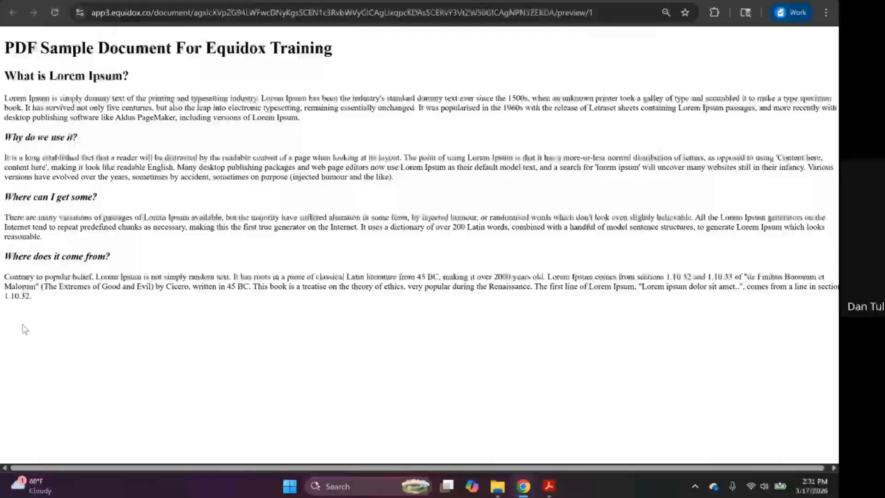
left_click(74, 0)
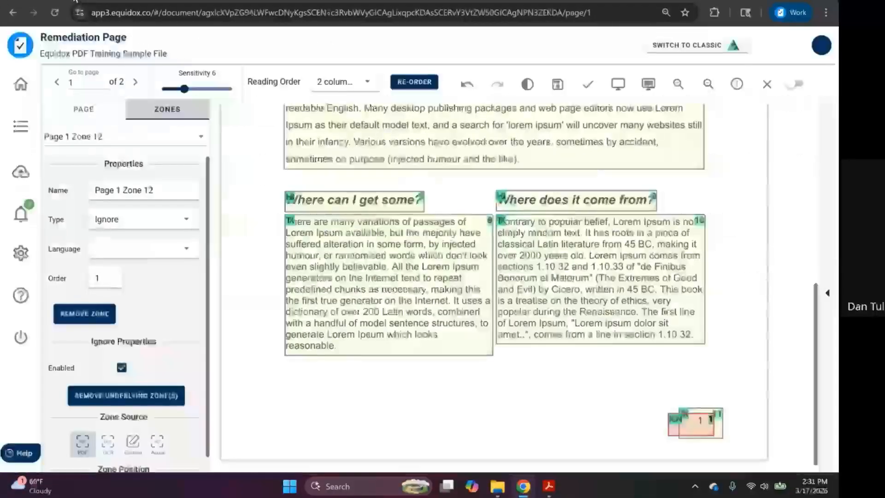
left_click(562, 87)
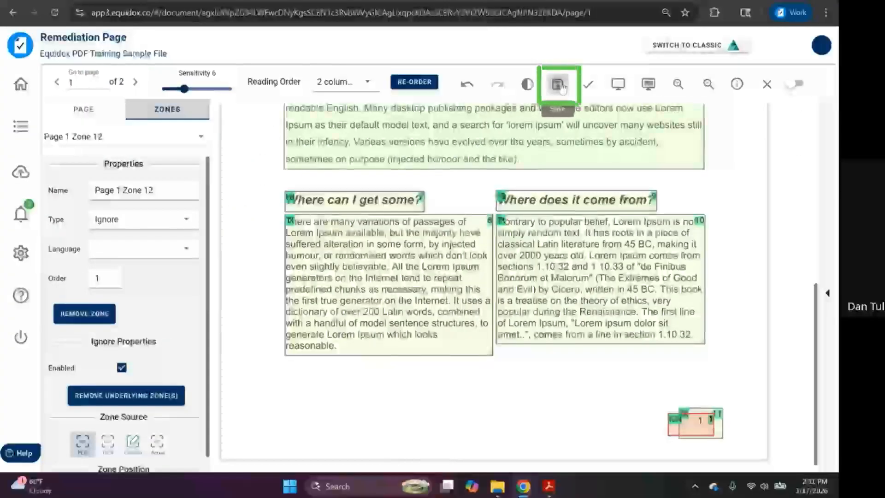
- Go to page 2 and select the Ignore zone covering the page number at the foot of the page
left_click(136, 83)
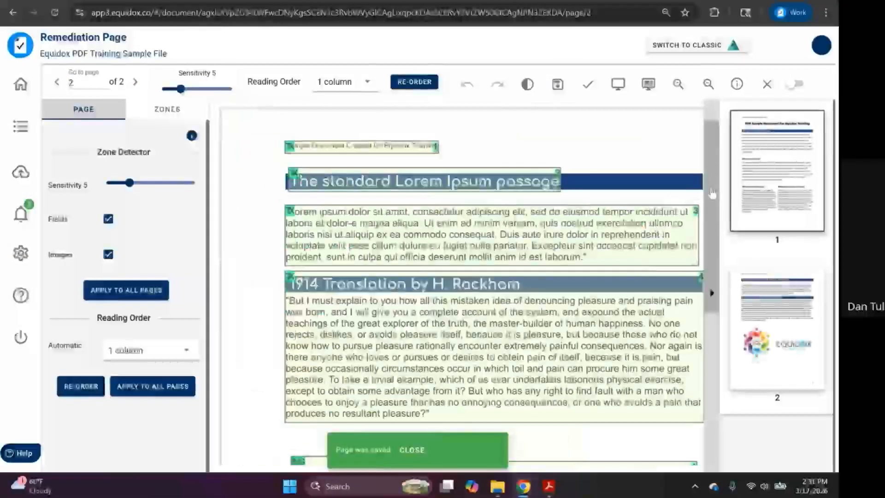
left_click(713, 193)
scroll(686, 198, "down", 8)
left_click(682, 431)
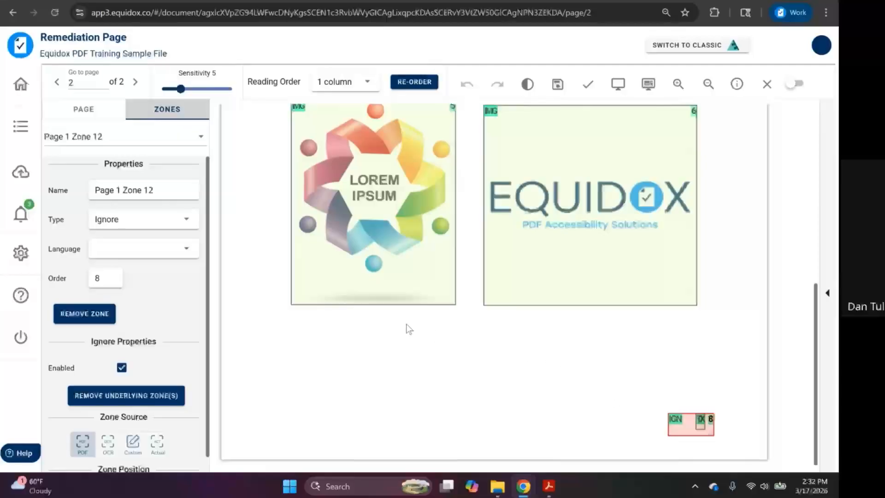
- Draw a trial text zone across the blank area below the two images on page 2 and delete it
left_click_drag(274, 311, 719, 433)
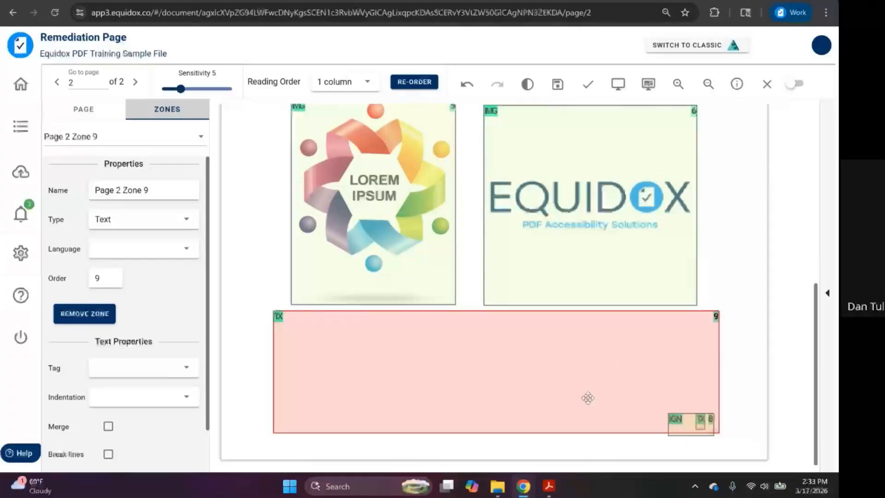
key("Delete")
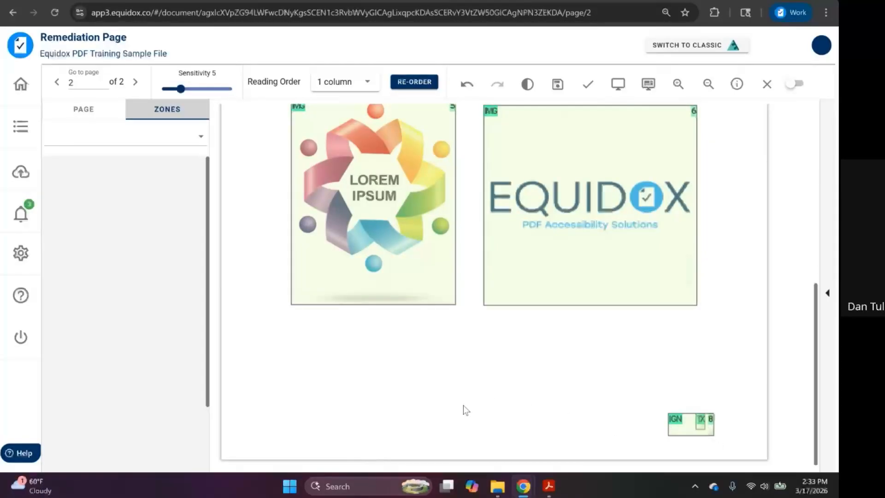
- Remove the zone of the "Sample Document Created for Equidox Training" header line on page 2
scroll(463, 410, "up", 6)
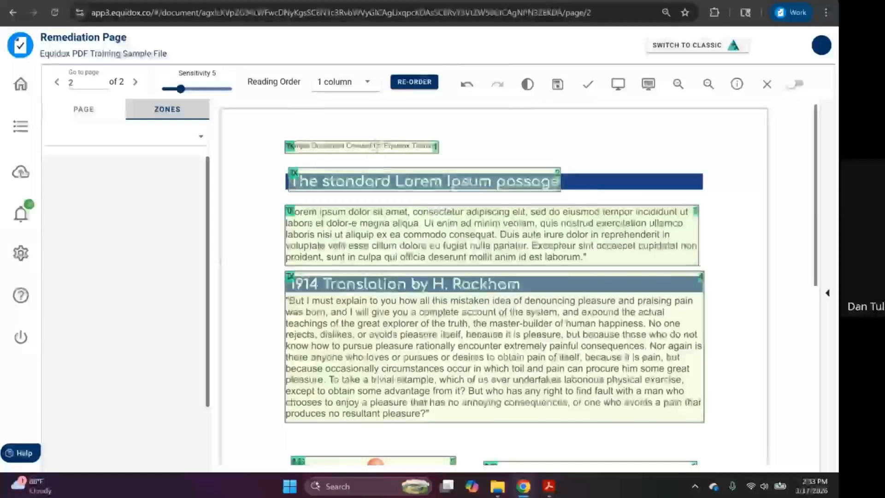
left_click(378, 146)
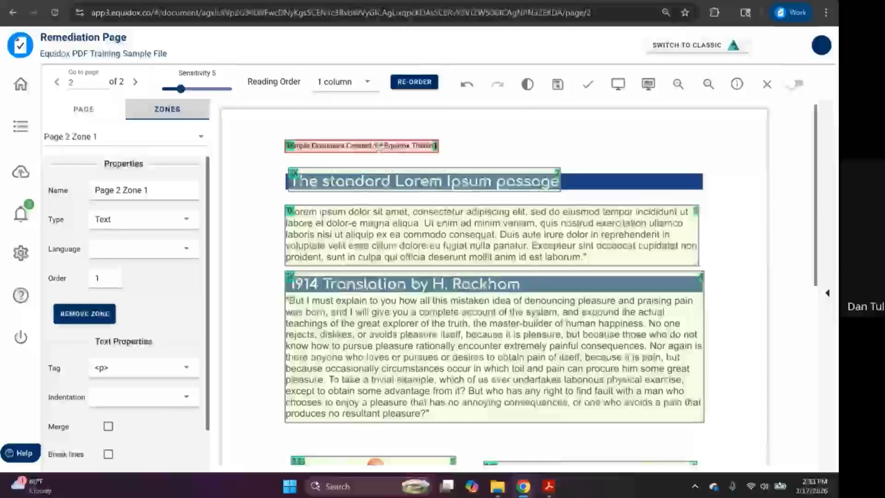
key("BackSpace")
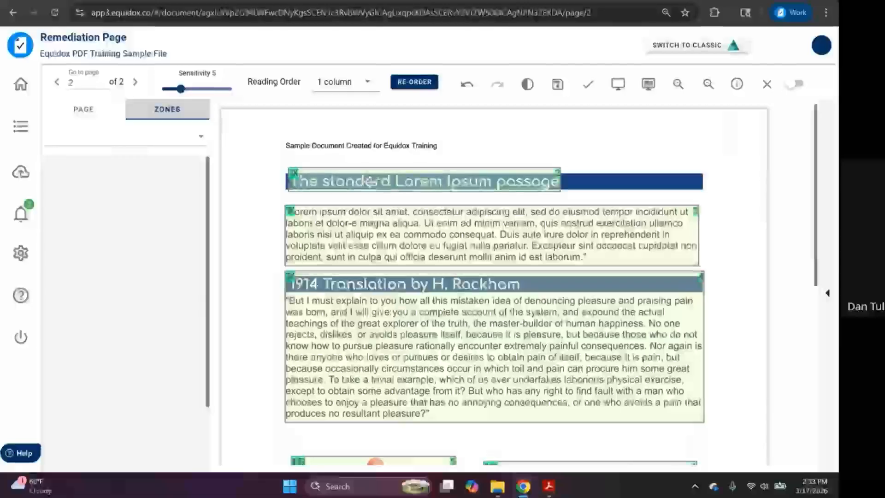
- Make the "The standard Lorem Ipsum passage" zone on page 2 a level 2 heading
left_click(370, 182)
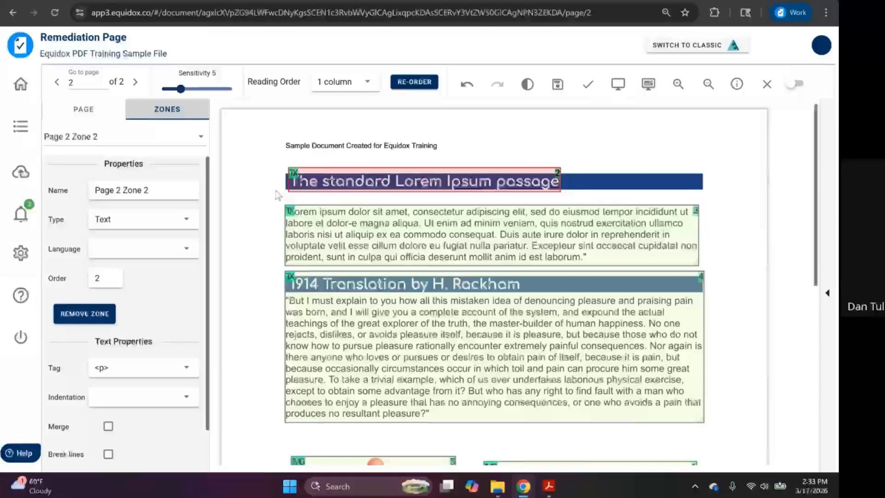
key("2")
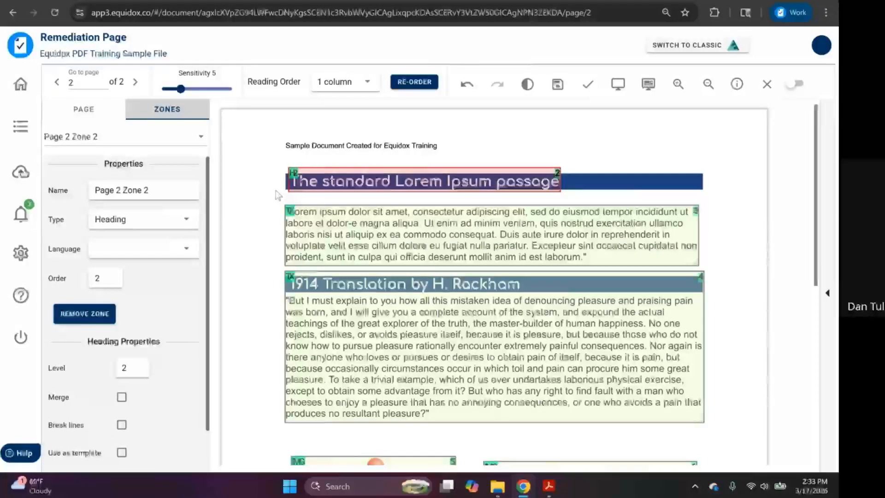
key("2")
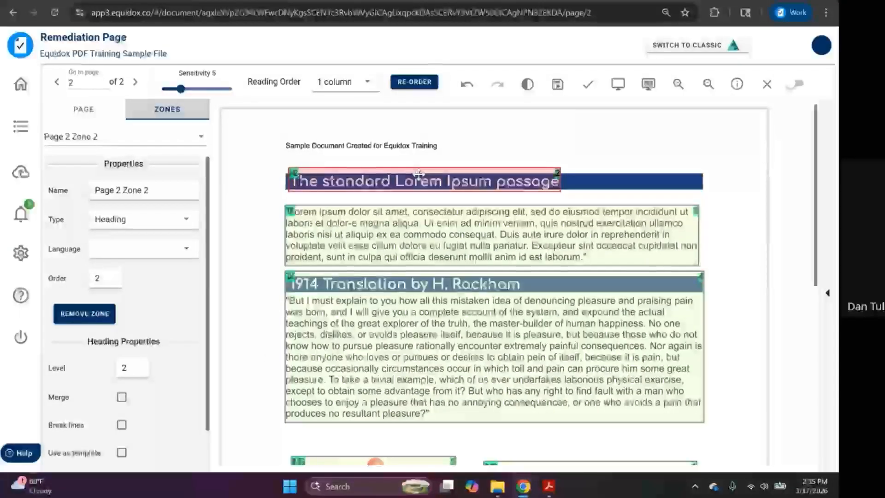
left_click(374, 294)
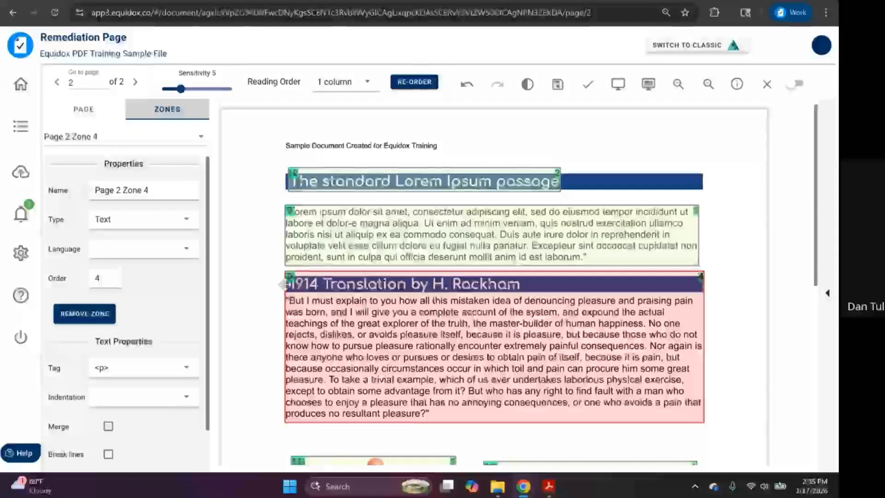
left_click(353, 180)
left_click(367, 239)
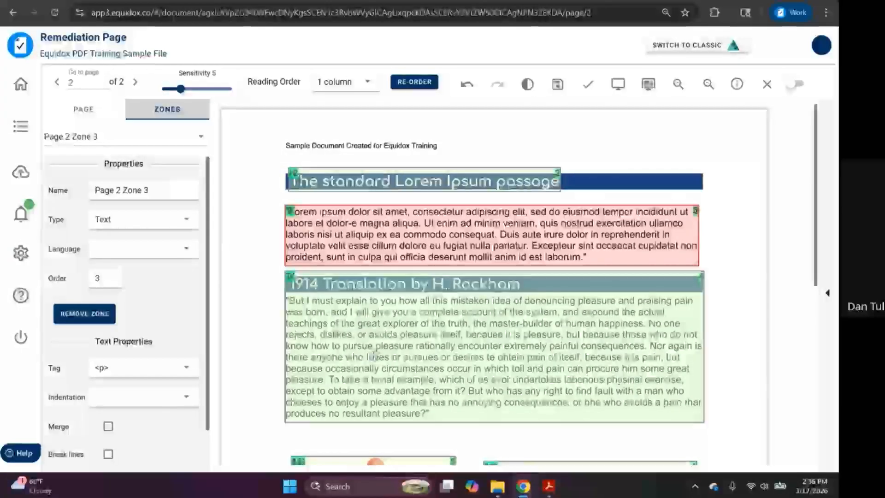
- Shrink the 1914 Translation zone to its title line as a level 2 heading, and draw a separate text zone over the paragraph below
left_click(417, 417)
left_click_drag(418, 417, 428, 292)
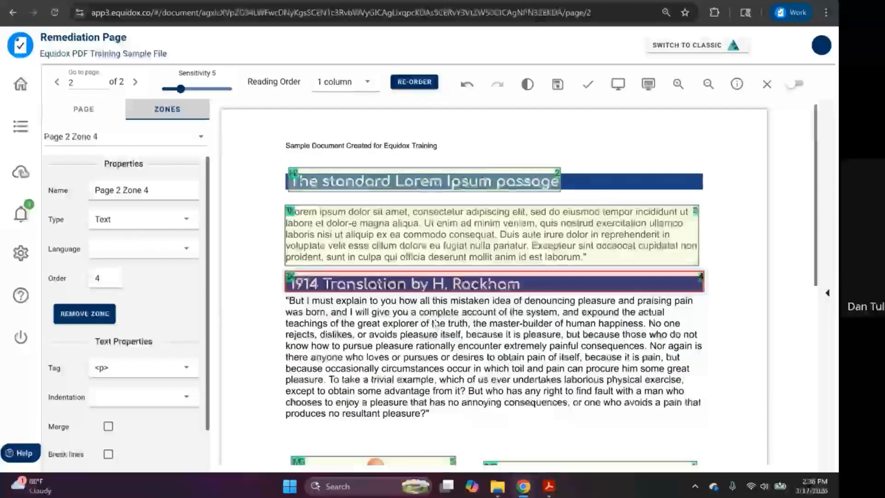
key("h")
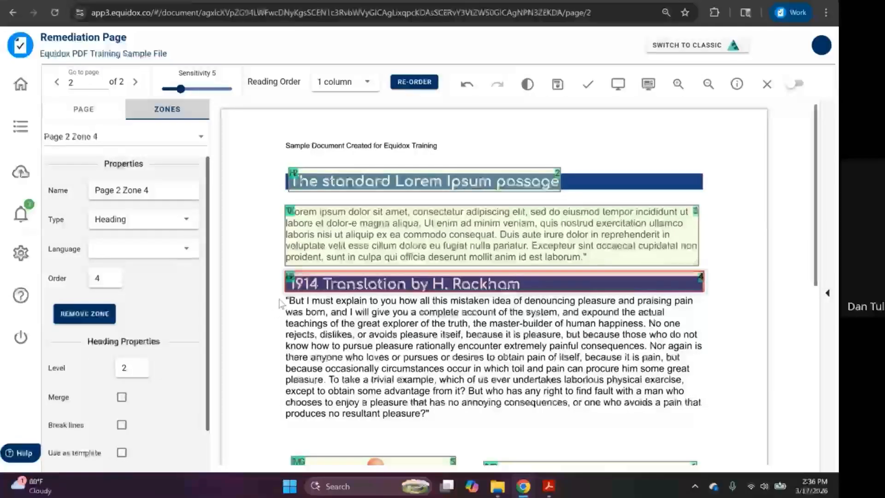
left_click_drag(281, 295, 712, 433)
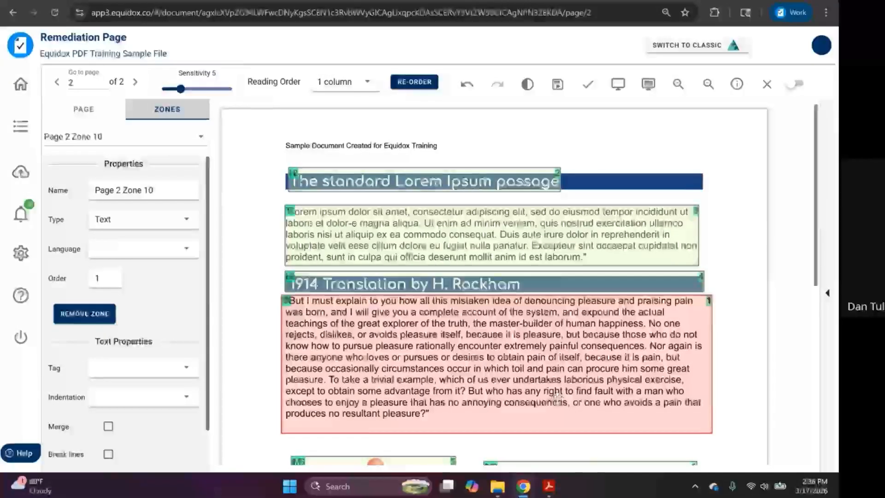
- Check where the 1914 translation paragraph falls in page 2's HTML preview and compare this with the zone order in remediation
left_click(618, 84)
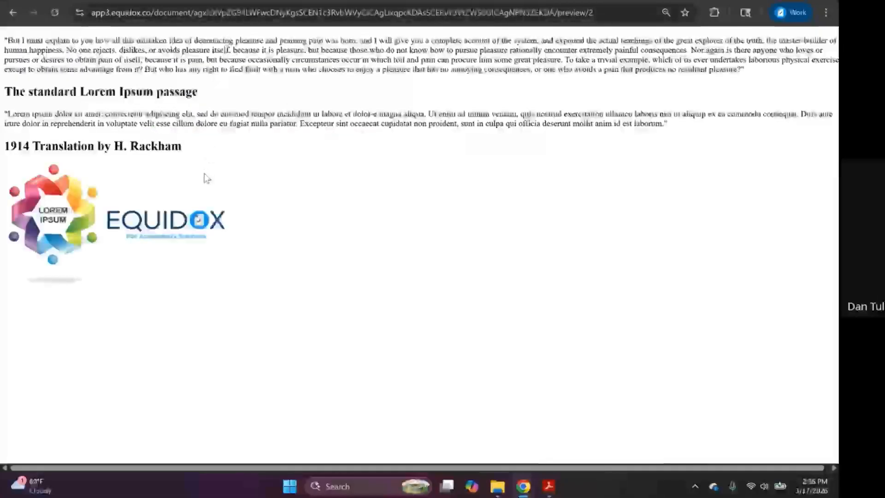
triple_click(175, 60)
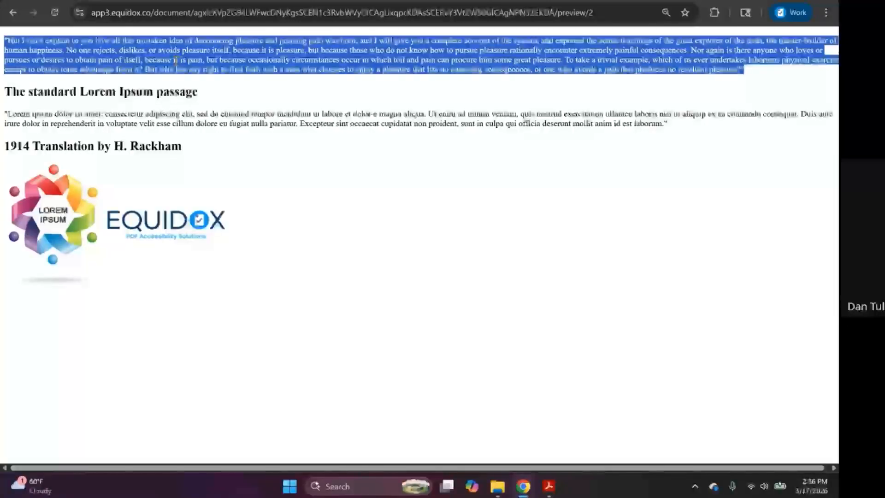
left_click(81, 0)
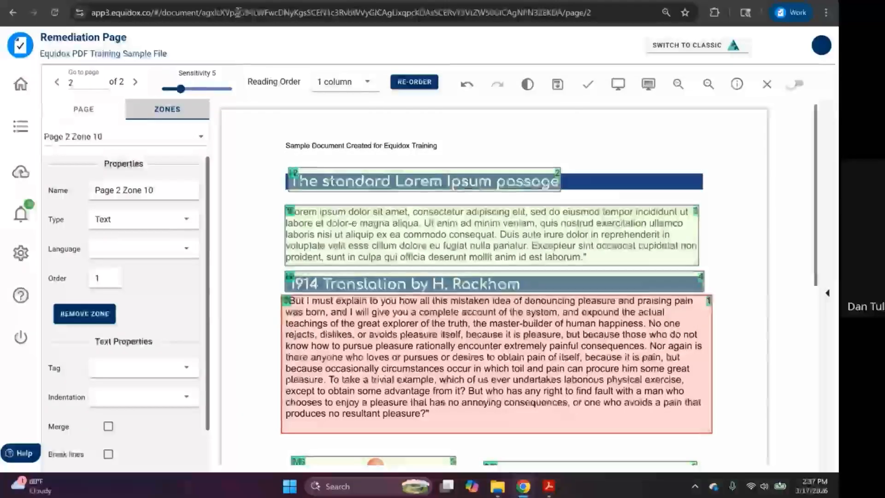
left_click(216, 2)
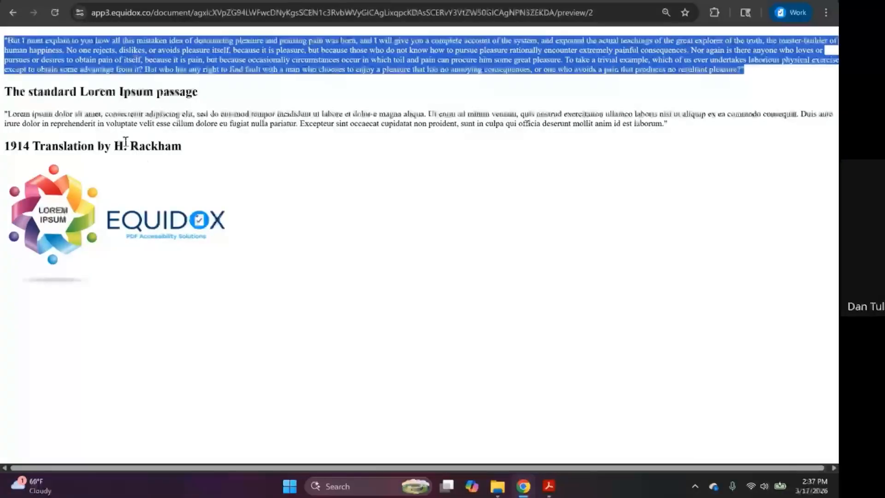
left_click(39, 0)
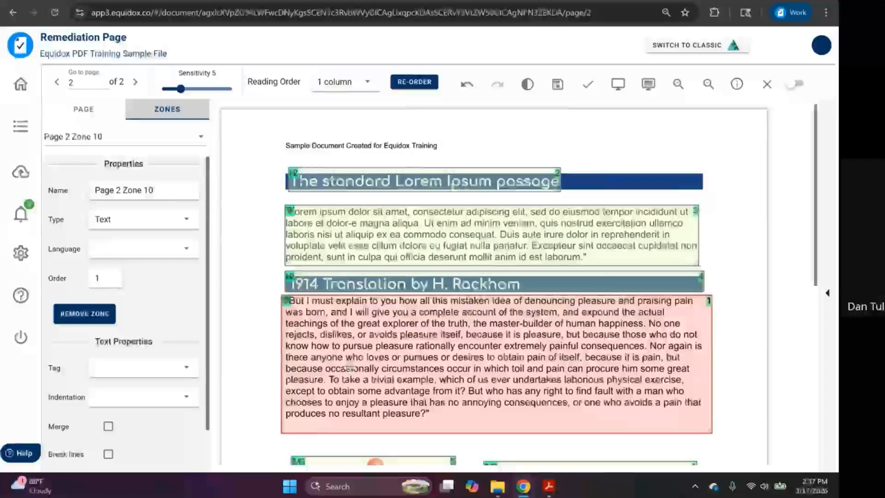
left_click(827, 293)
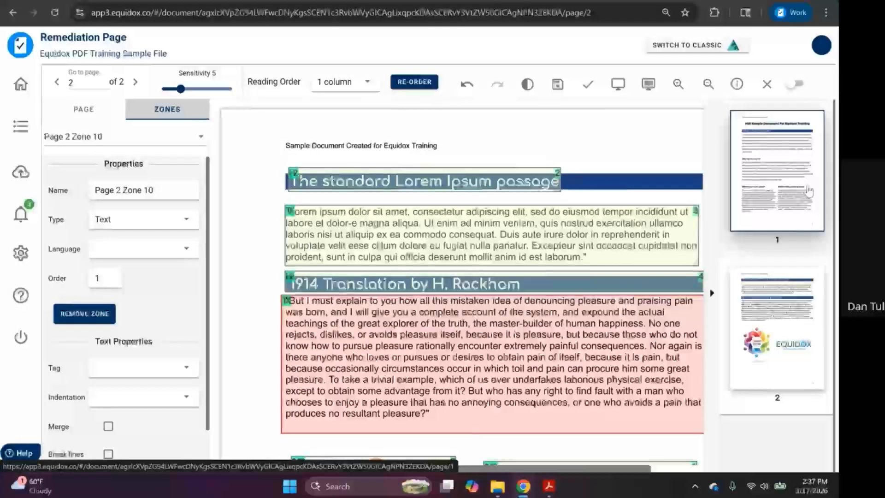
left_click(715, 186)
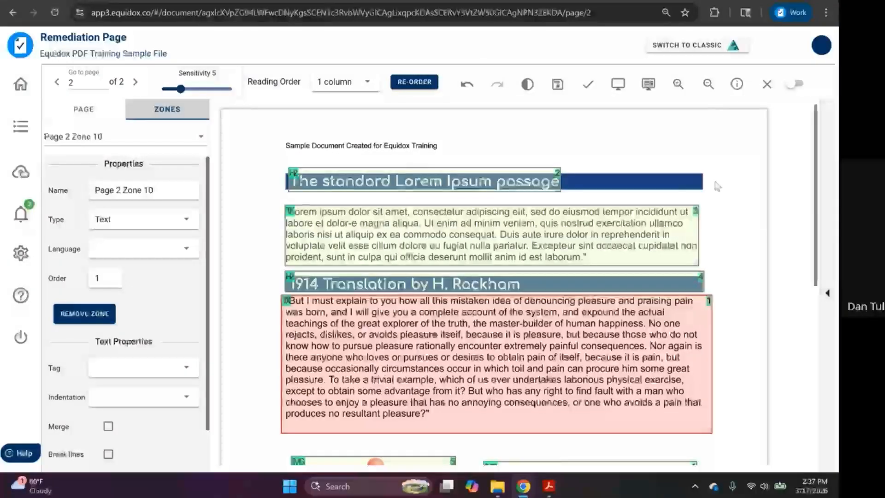
left_click(183, 1)
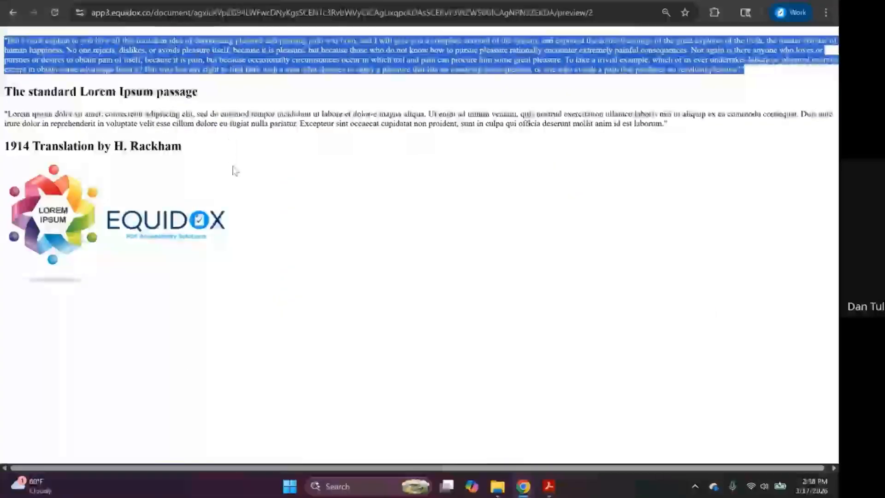
left_click(82, 1)
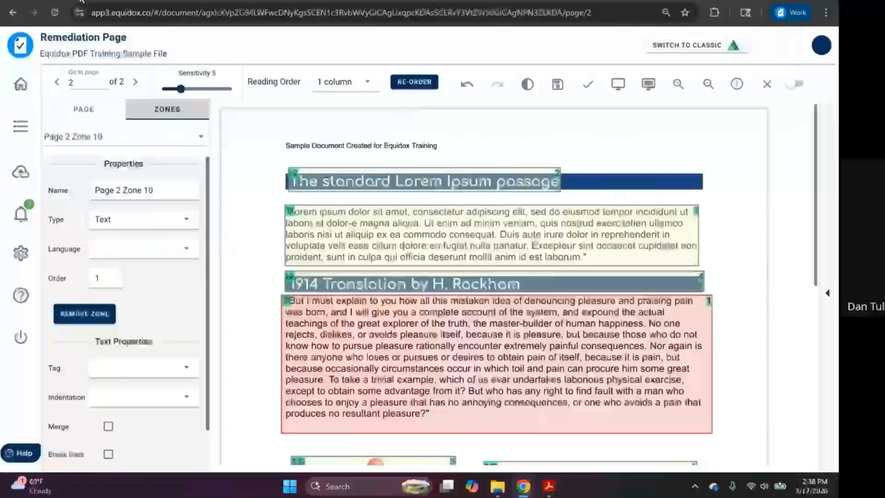
- Re-order the zones of page 2 with the 1 column reading order and save the page
left_click(414, 81)
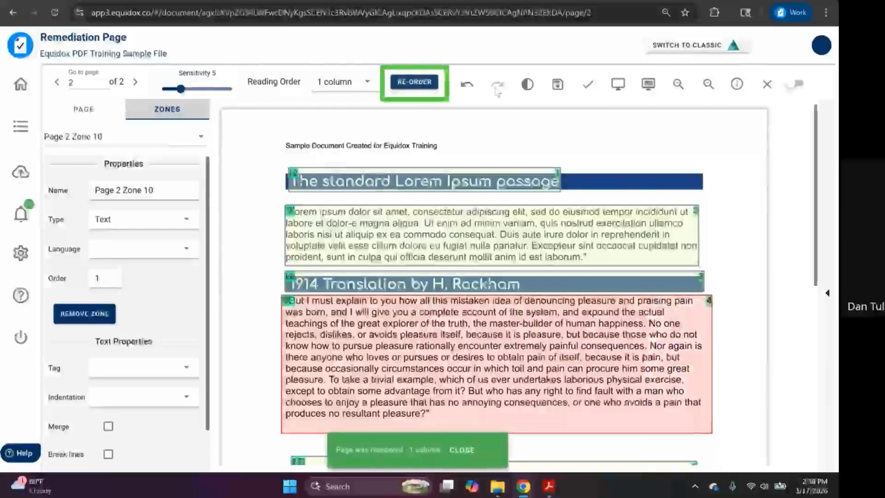
left_click(555, 86)
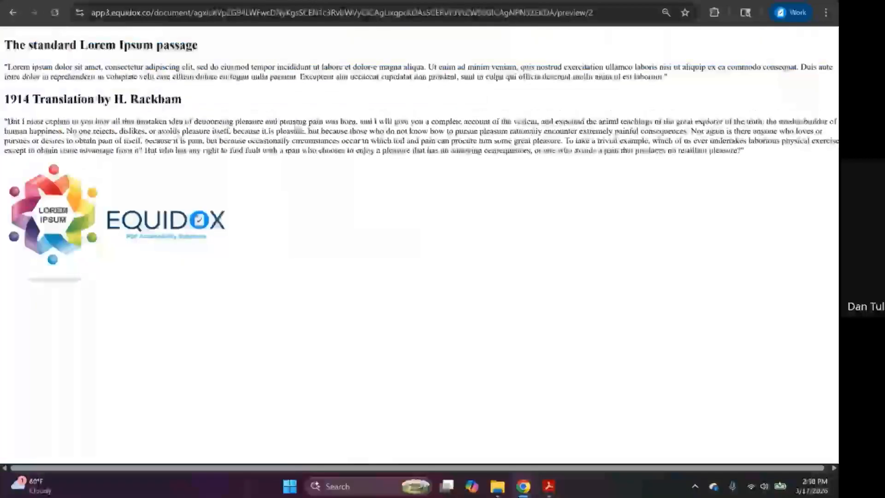
- Check the order of the 1914 Translation heading and its paragraph in page 2's HTML preview, and return to remediation
triple_click(138, 142)
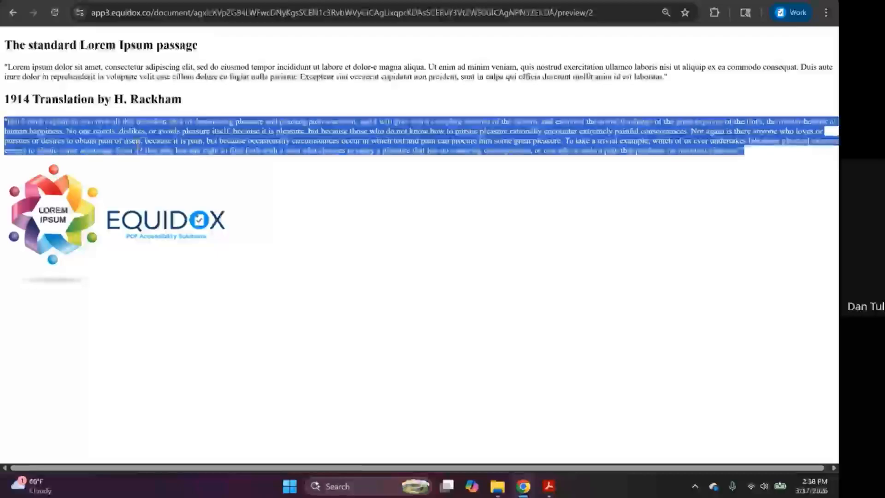
left_click(122, 98)
triple_click(122, 98)
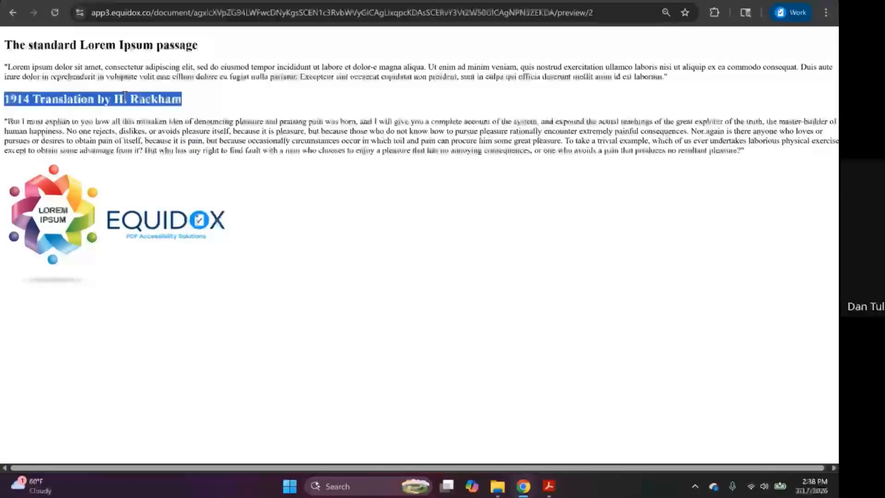
left_click(139, 137)
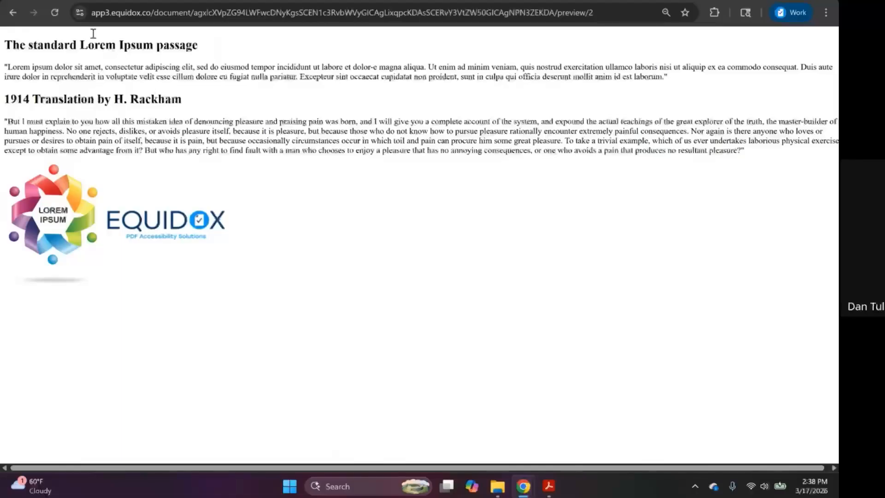
left_click(99, 1)
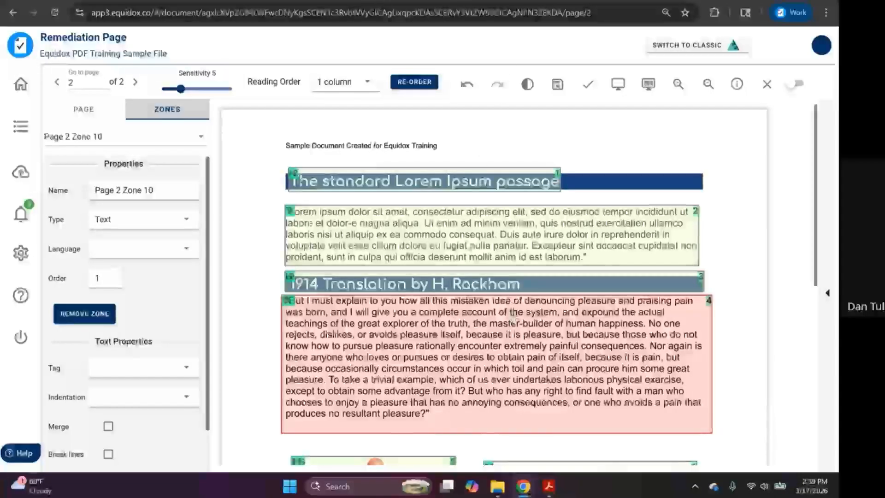
left_click(206, 1)
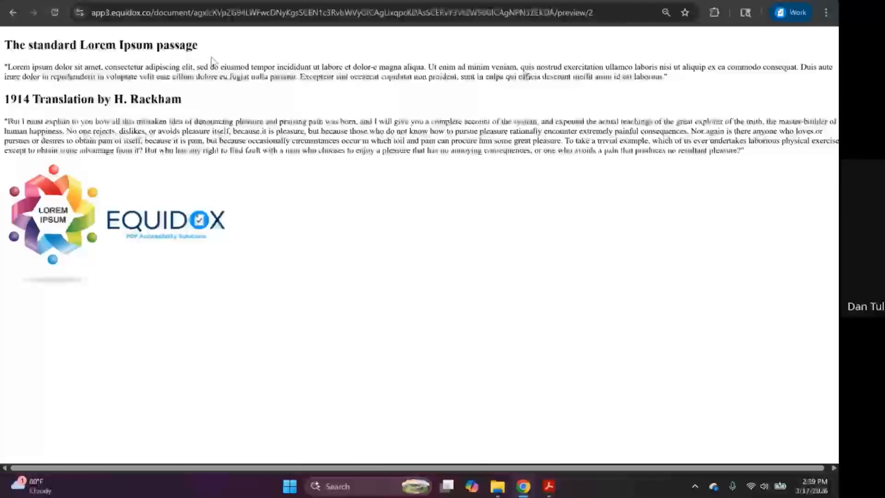
left_click(114, 1)
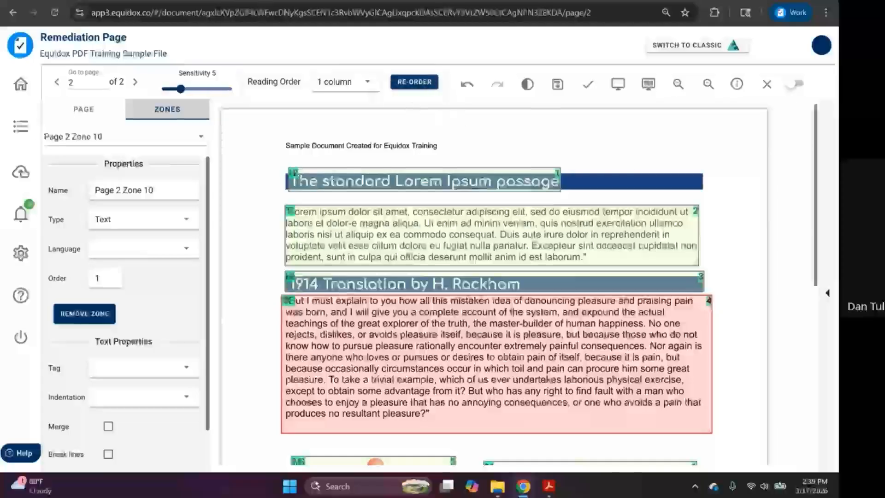
- Check the two images in page 2's HTML preview and locate their zones in remediation
key("ctrl+Tab")
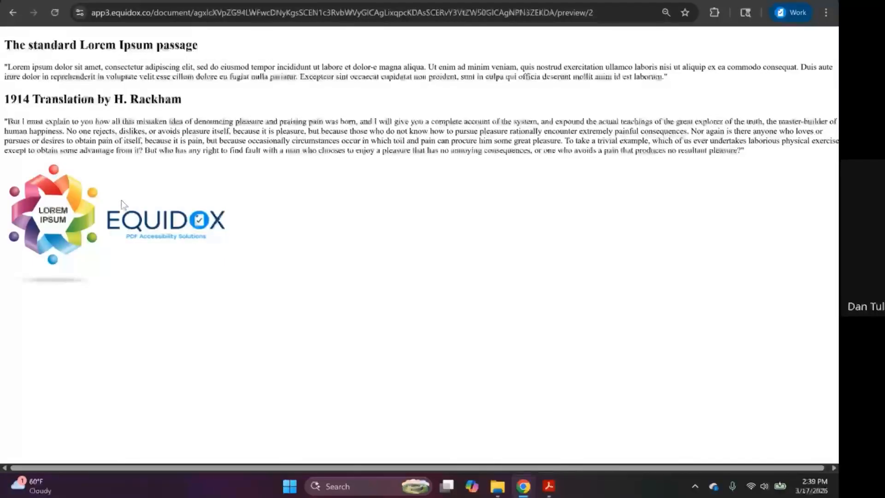
left_click(95, 1)
scroll(358, 246, "down", 1)
scroll(358, 246, "down", 5)
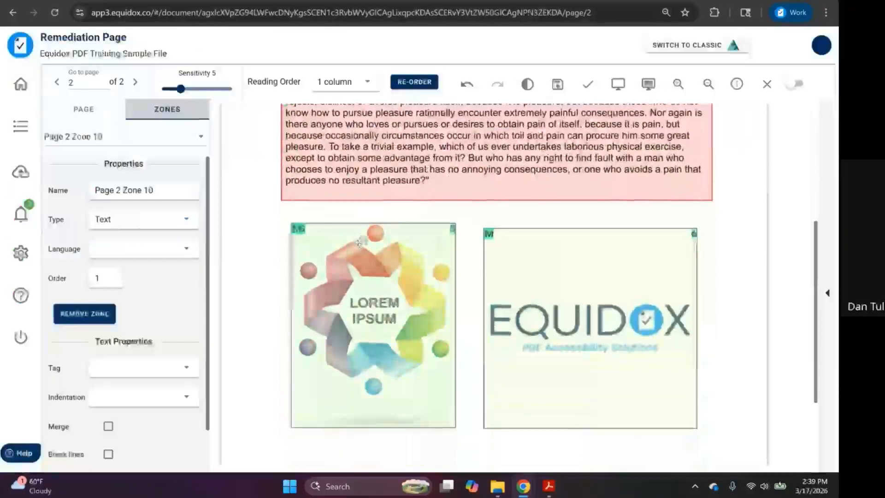
- Remove the image zone over the Lorem Ipsum graphic on page 2 and check the result in the HTML preview
left_click(371, 296)
left_click(609, 286)
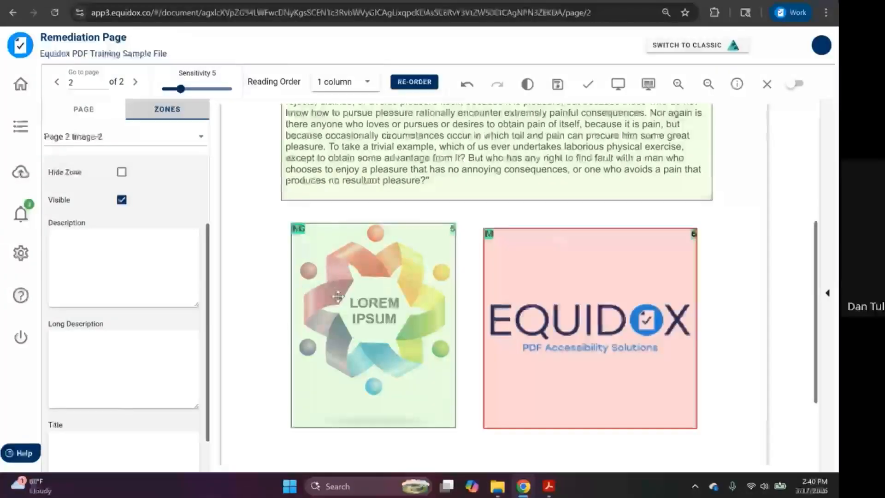
left_click(382, 314)
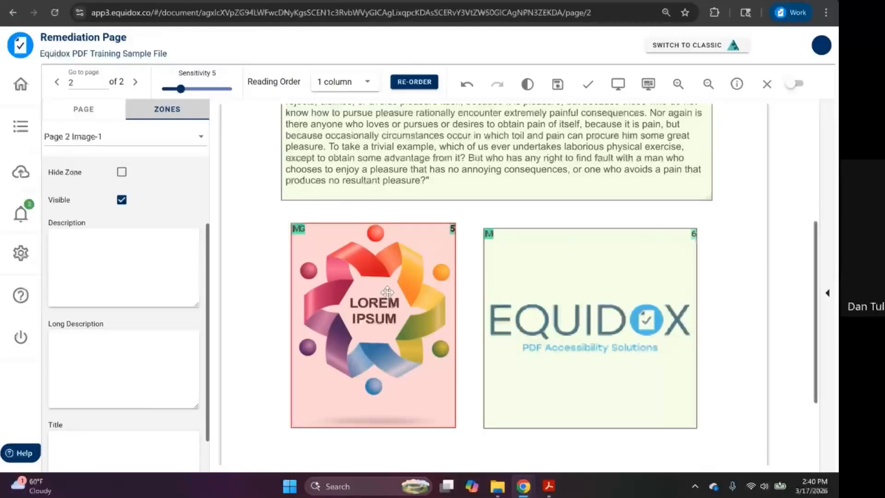
key("Delete")
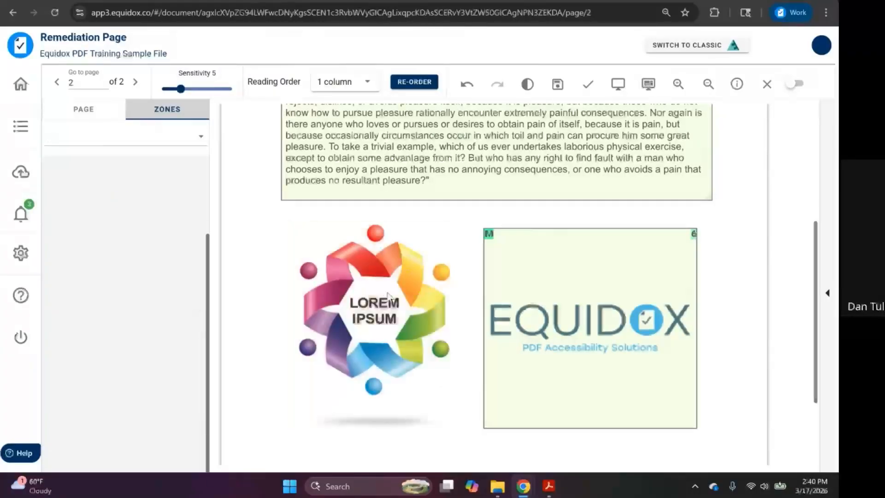
key("BackSpace")
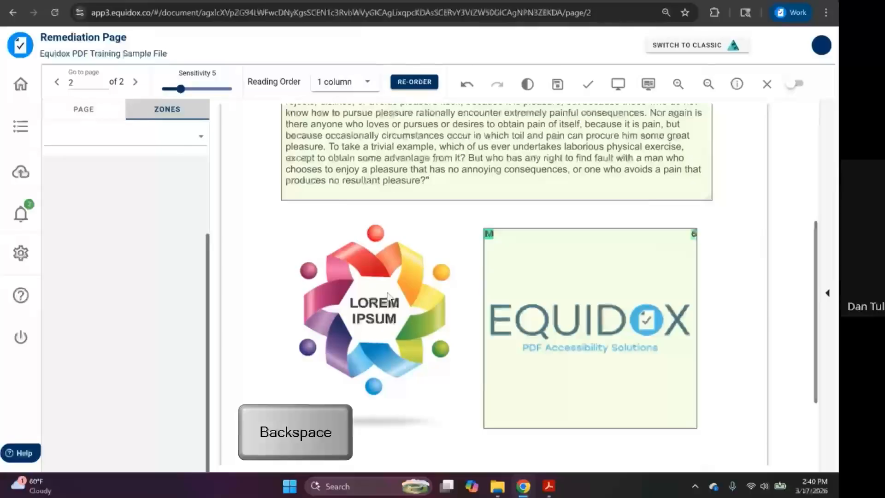
left_click(619, 84)
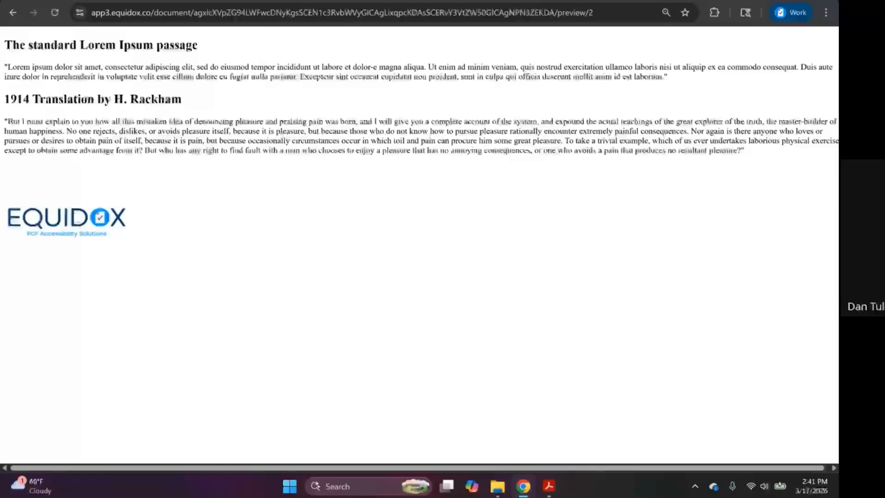
left_click(75, 1)
- Enter "Equidox logo" as the description of the Equidox logo's image zone on page 2
left_click(534, 296)
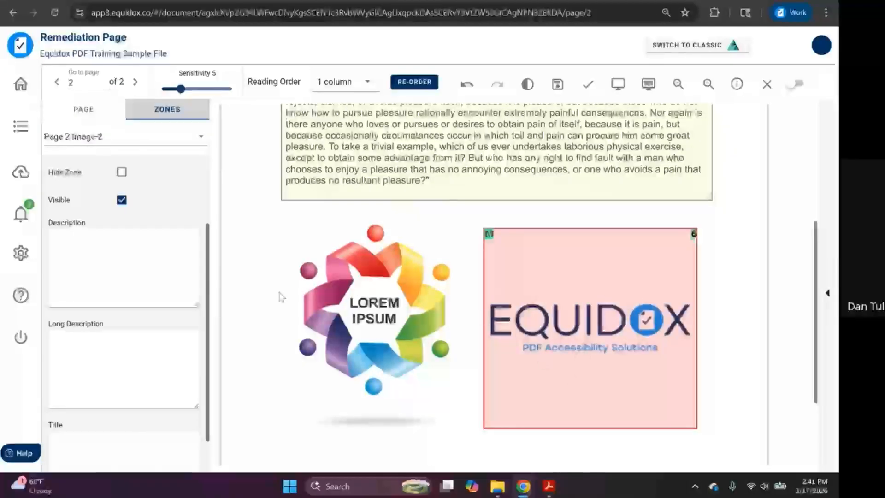
left_click(92, 262)
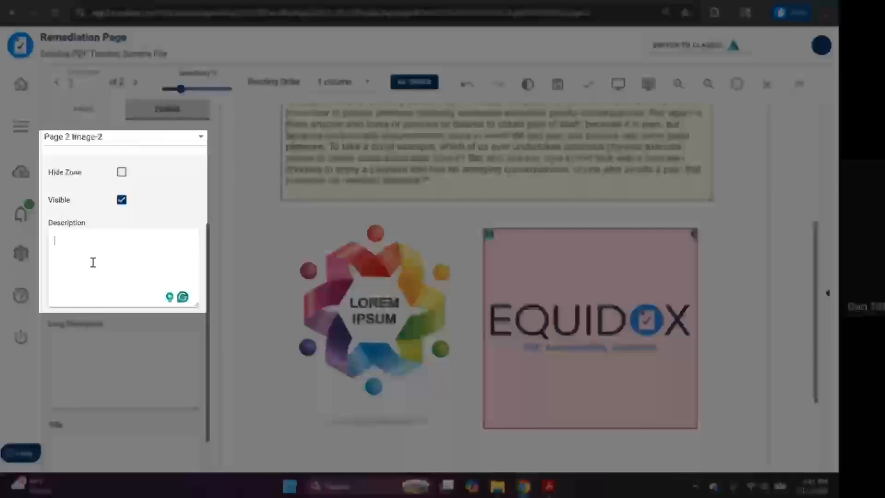
type("Equidox logo")
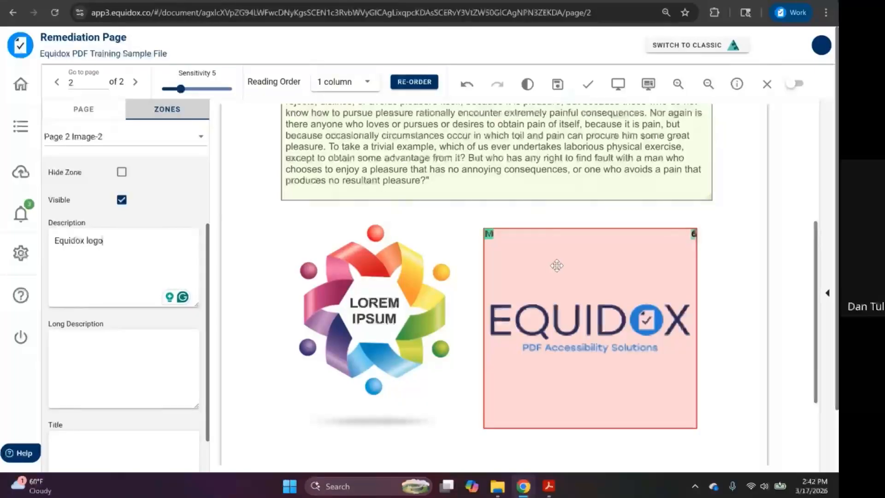
- Examine the image properties of the Equidox logo zone, including its Description, Long Description and Title fields
left_click(138, 348)
scroll(126, 340, "down", 1)
left_click(110, 399)
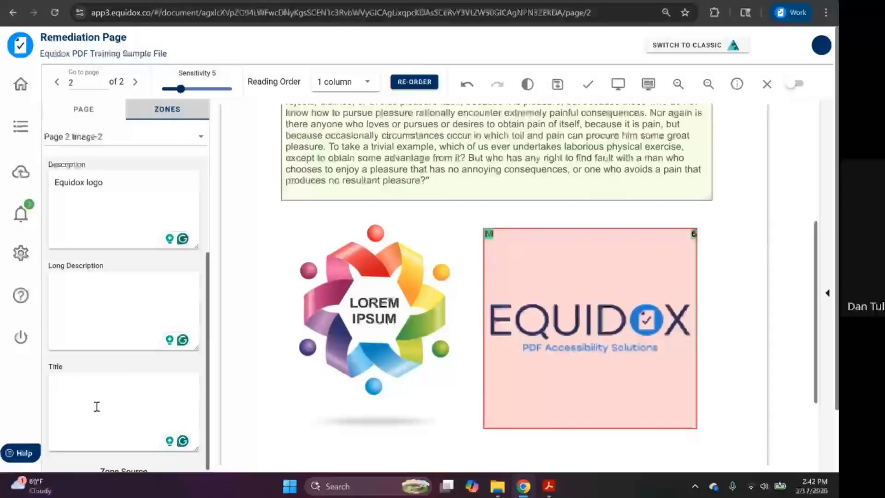
left_click(117, 290)
left_click(112, 383)
left_click(119, 302)
left_click(116, 400)
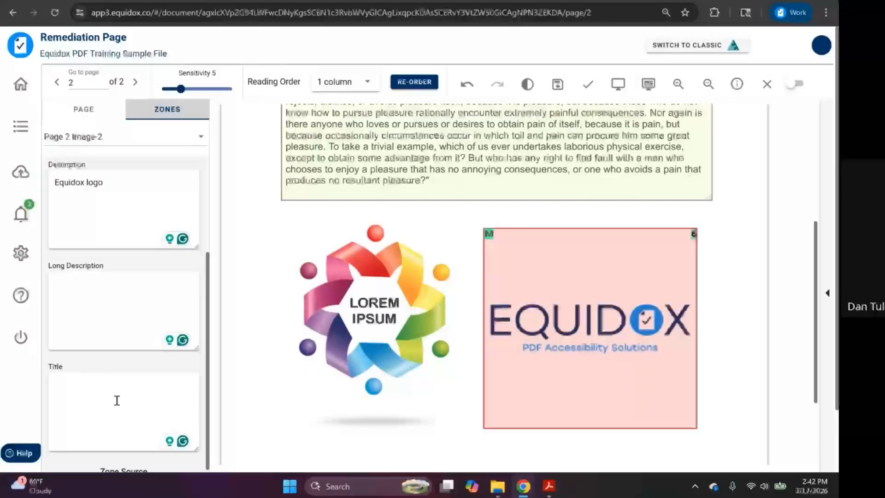
left_click(143, 186)
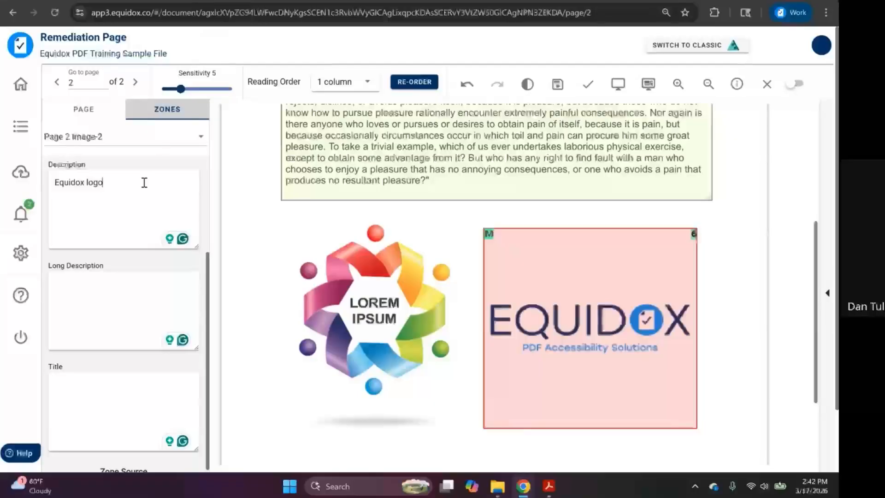
scroll(144, 185, "up", 4)
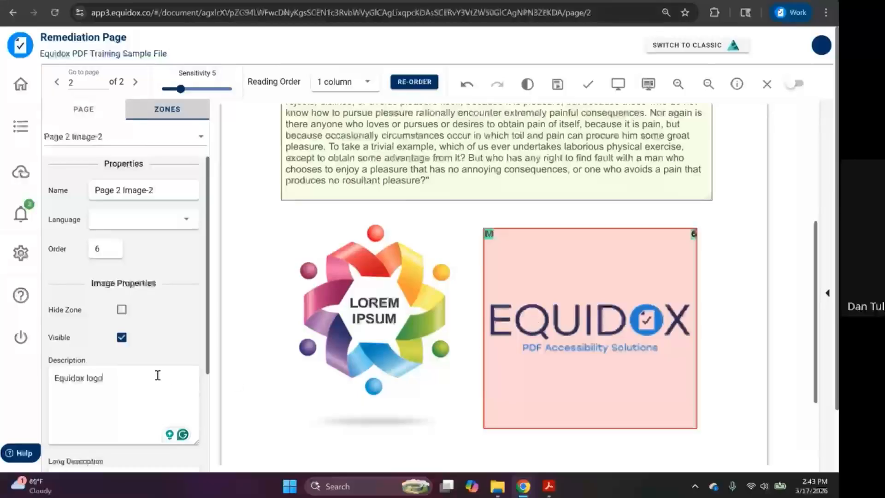
scroll(136, 364, "down", 3)
scroll(135, 364, "down", 1)
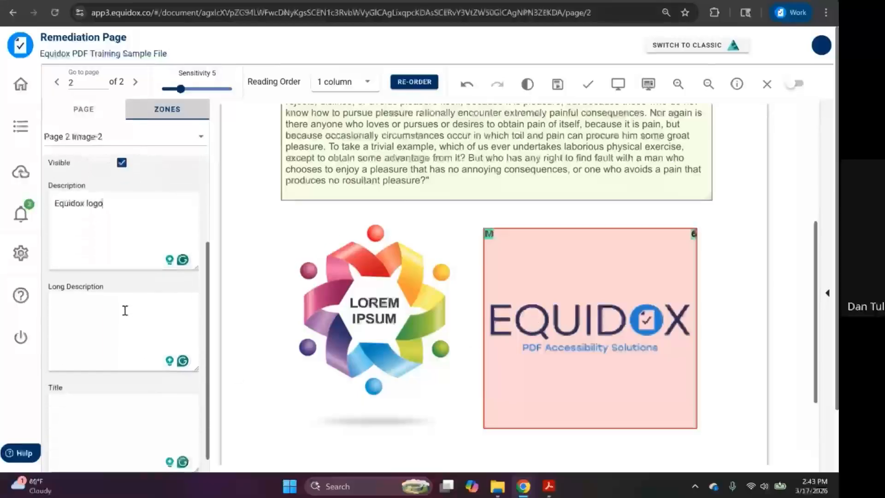
left_click(85, 344)
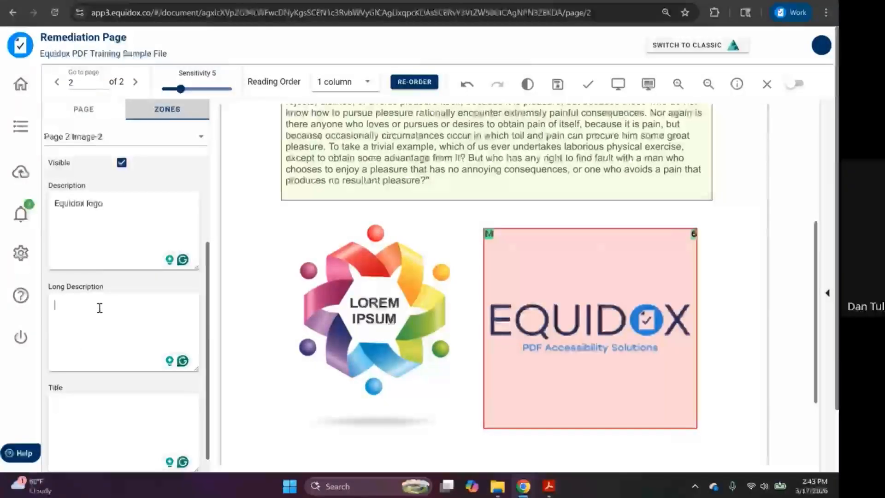
left_click(118, 205)
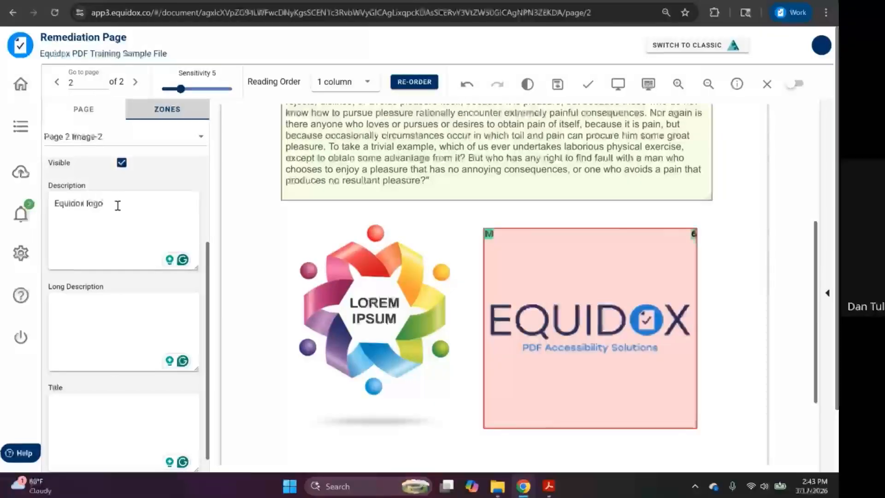
left_click(115, 317)
left_click(111, 421)
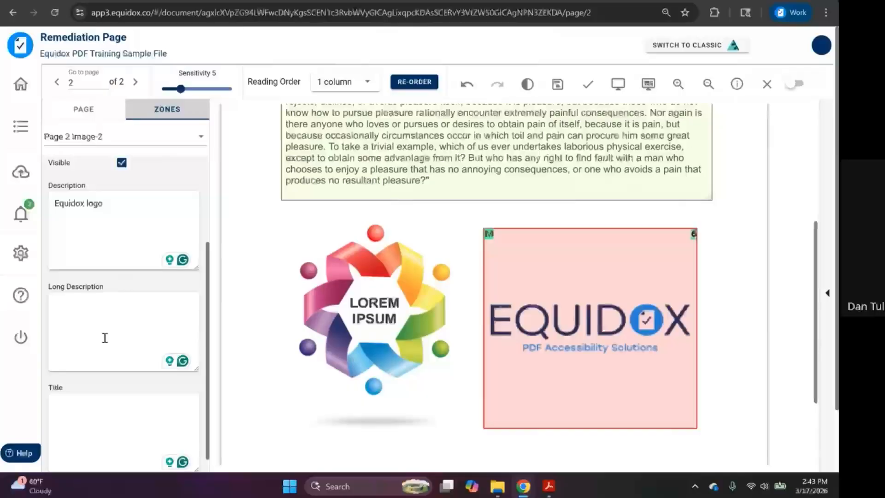
scroll(104, 338, "up", 4)
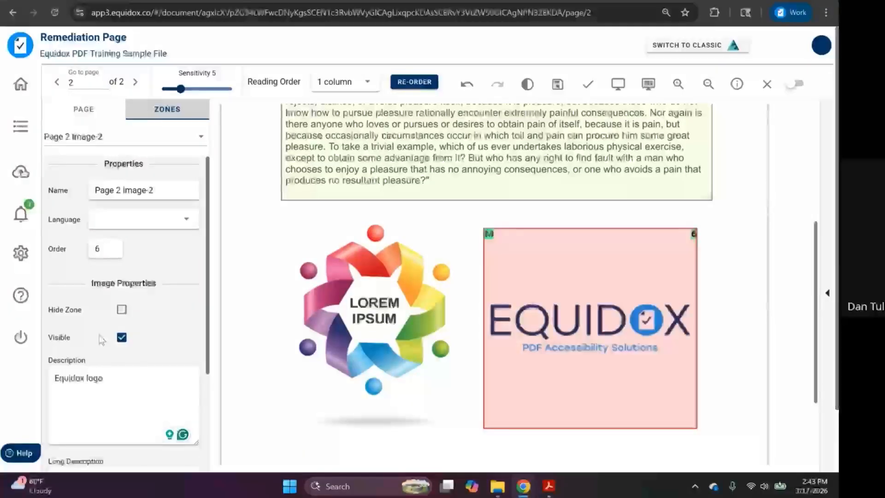
- Check page 2 once more in the HTML preview, and mark it as validated before closing it
scroll(479, 279, "up", 5)
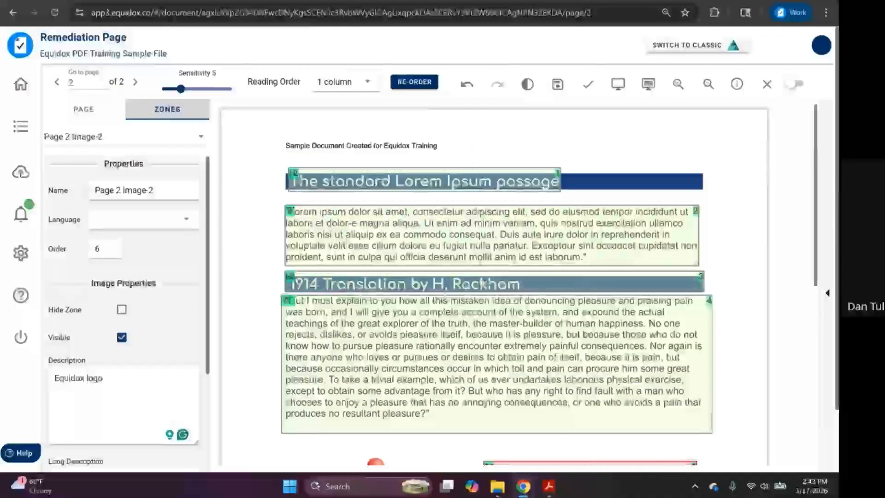
left_click(211, 1)
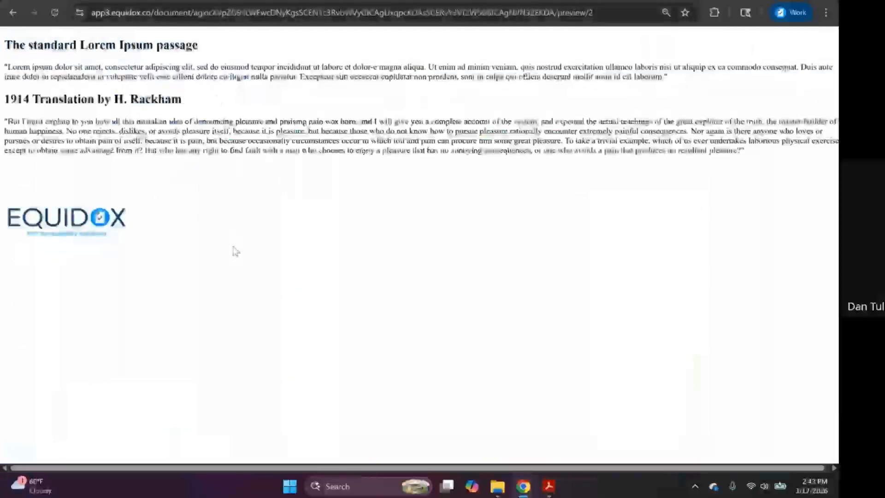
left_click(131, 1)
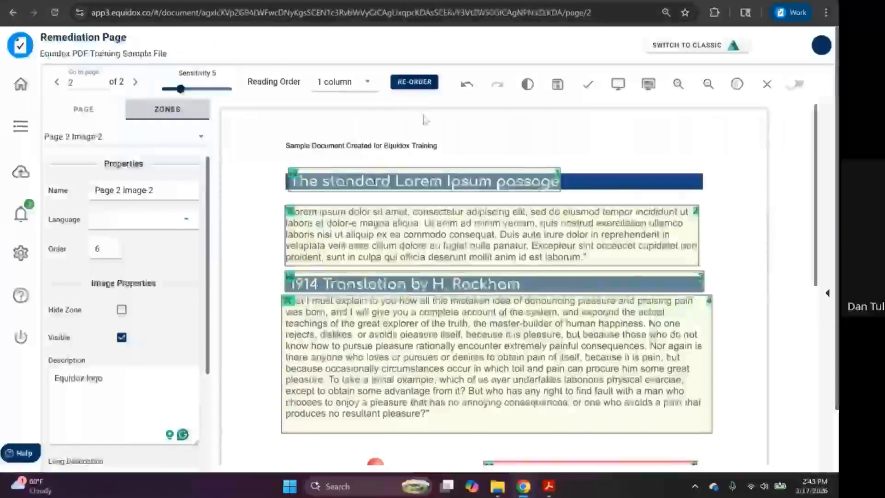
left_click(589, 91)
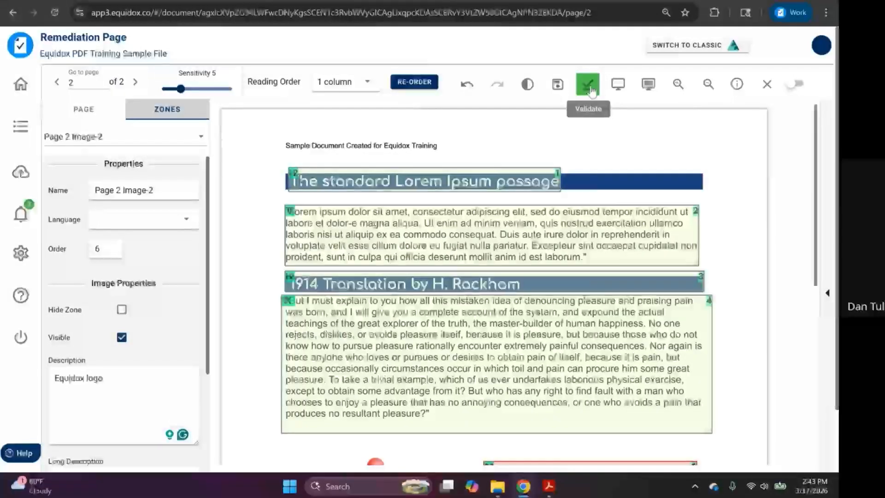
left_click(765, 84)
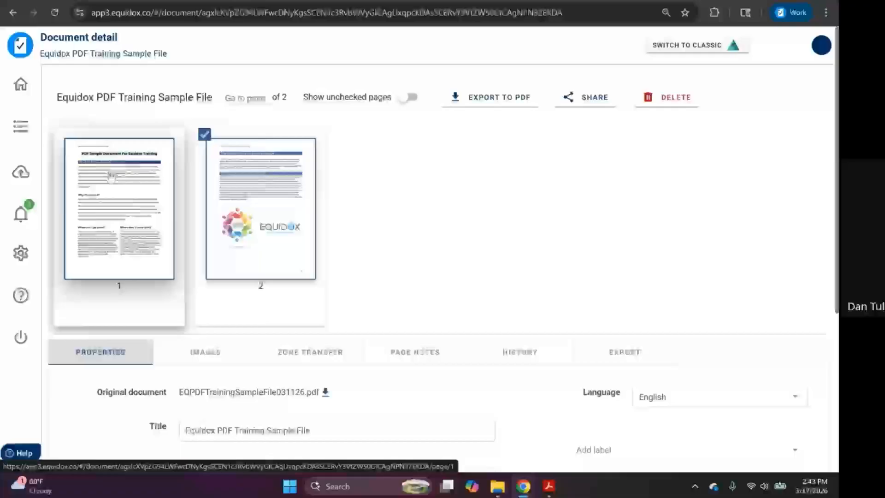
- Open page 1, mark it as validated and return to the document detail
left_click(111, 177)
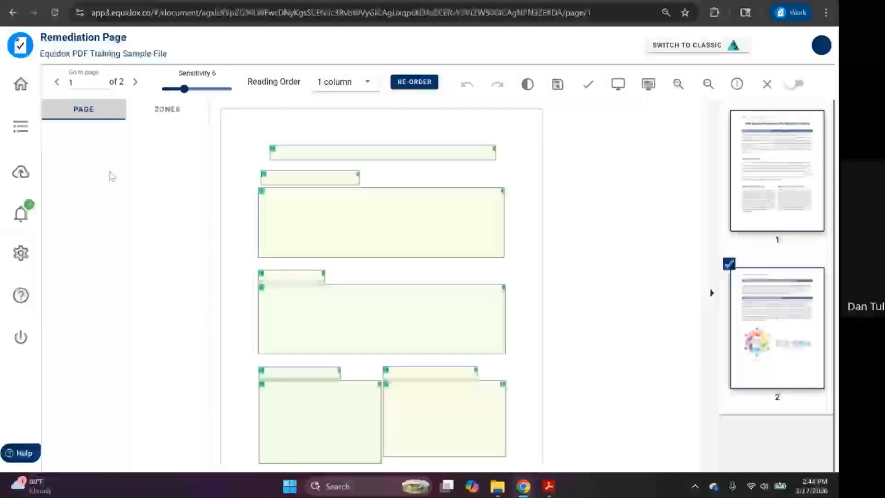
left_click(588, 90)
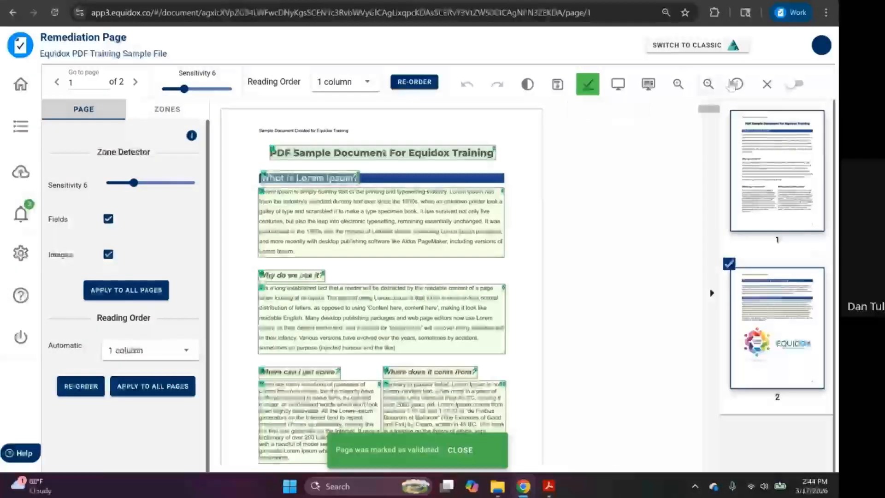
left_click(766, 85)
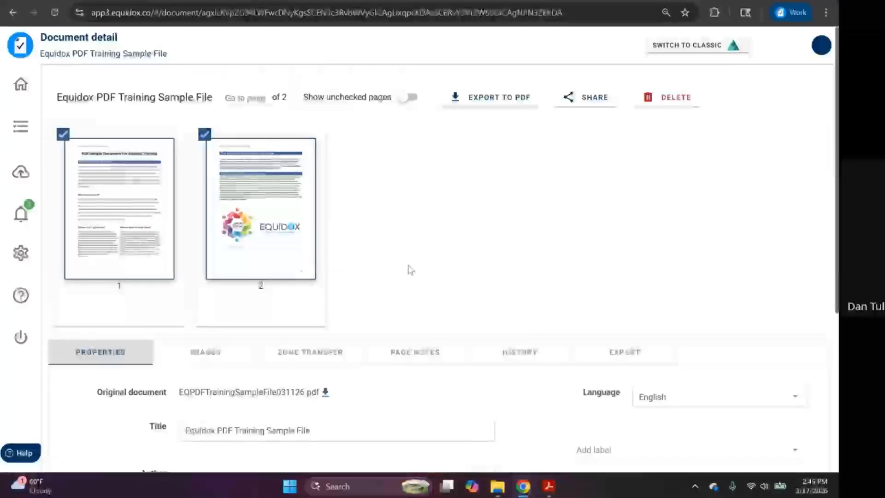
- Reopen page 1 in remediation and collapse the strip of page thumbnails
left_click(136, 210)
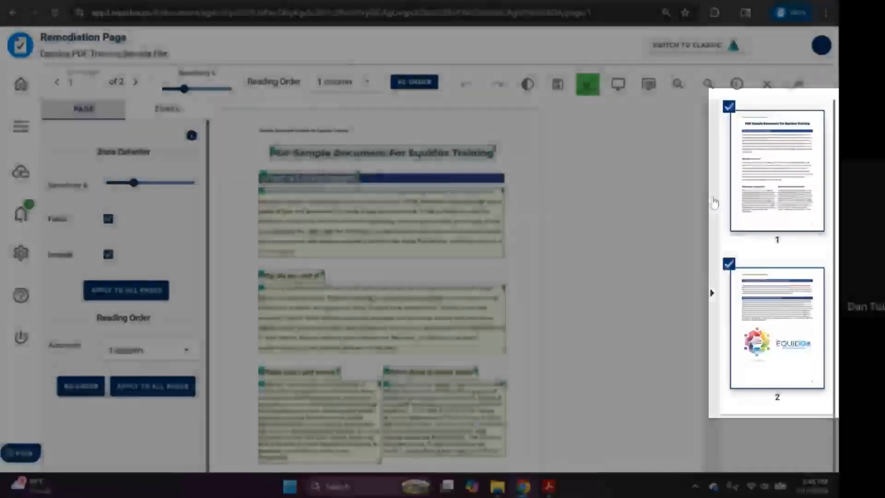
left_click(714, 201)
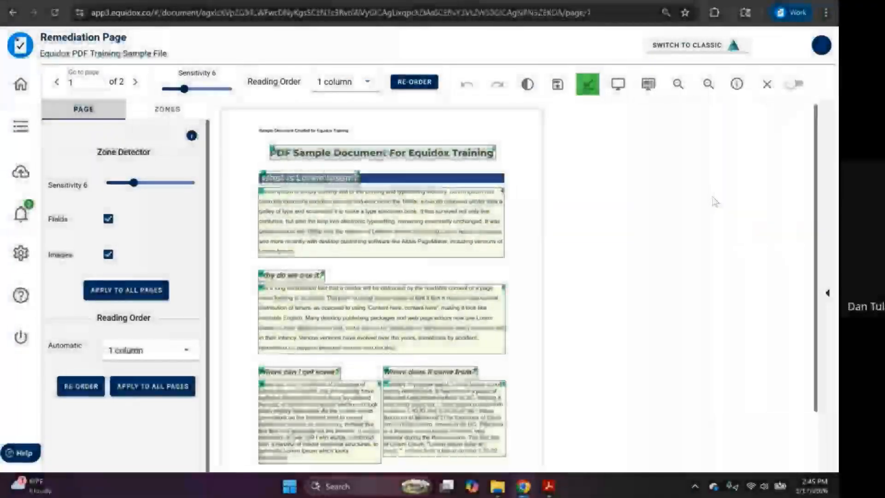
left_click(830, 192)
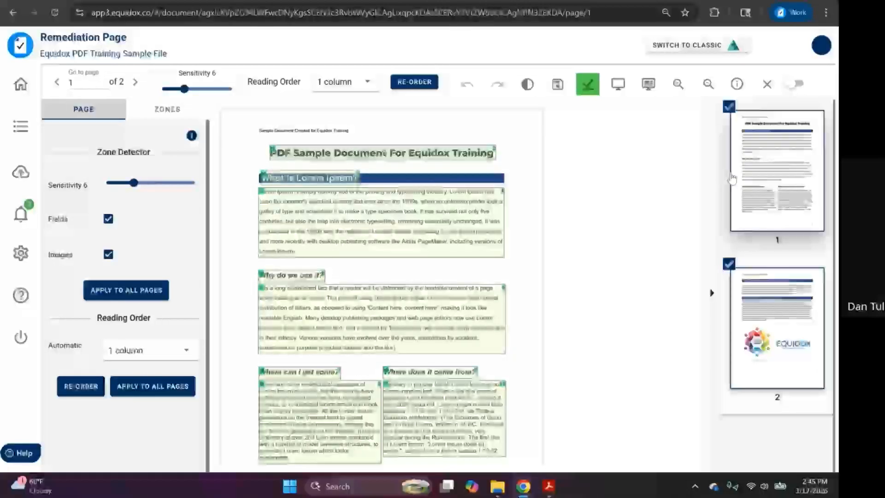
left_click(714, 179)
left_click(815, 188)
left_click(691, 211)
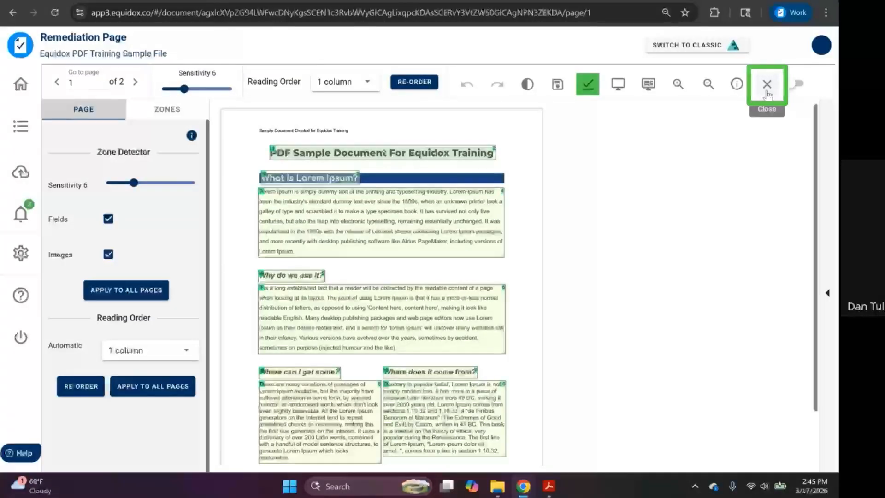
- Review the list of keyboard shortcuts for zone types, zone movement and sizing, saving, validating and zooming
left_click(738, 85)
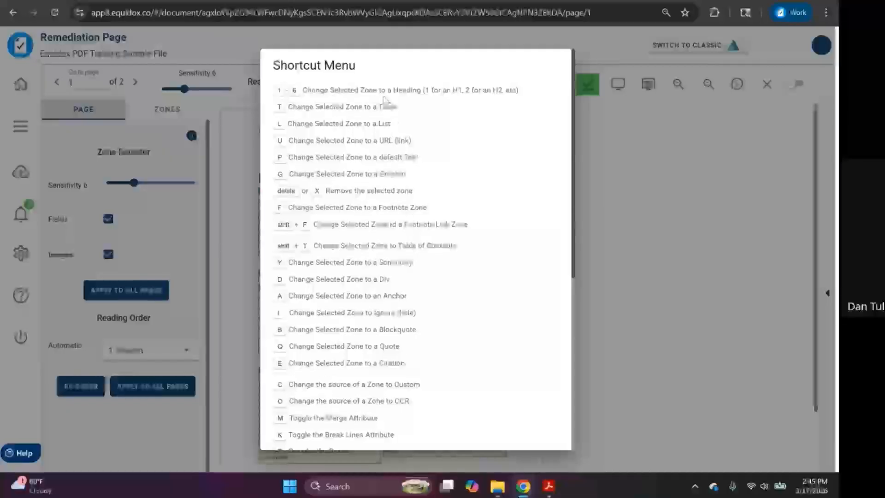
scroll(432, 162, "down", 6)
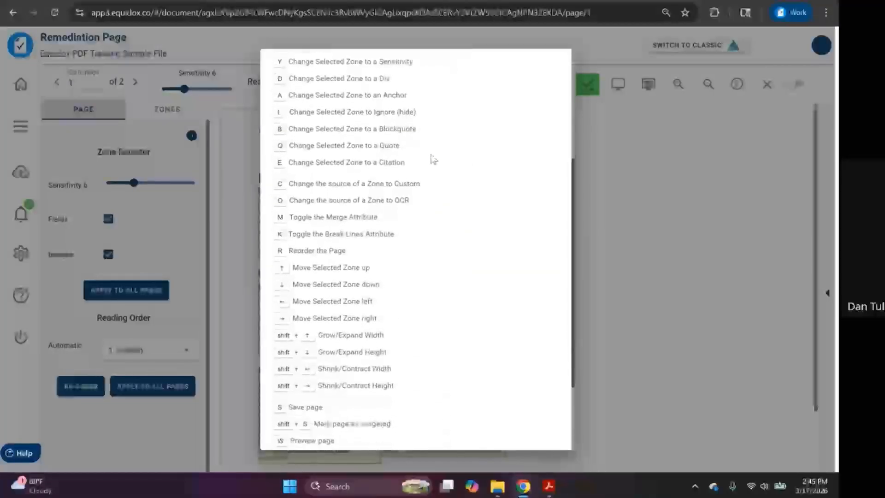
scroll(406, 199, "up", 3)
scroll(405, 201, "up", 3)
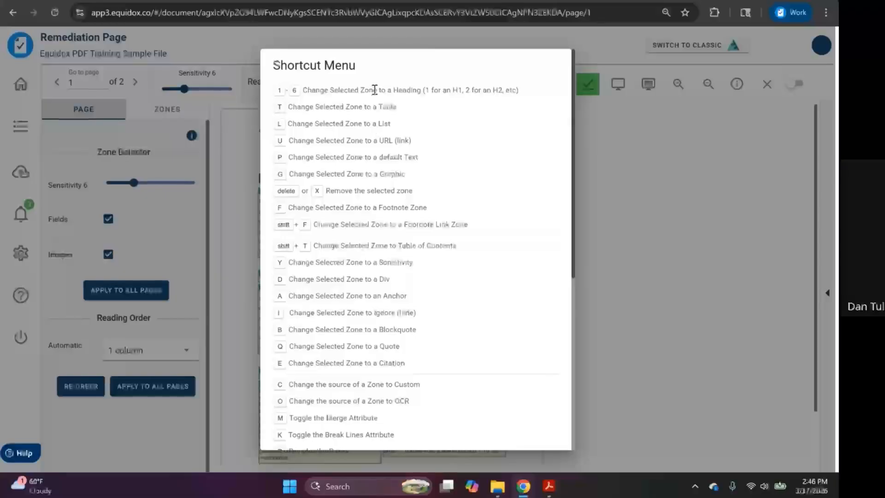
scroll(430, 148, "down", 6)
scroll(405, 227, "up", 6)
scroll(399, 243, "up", 1)
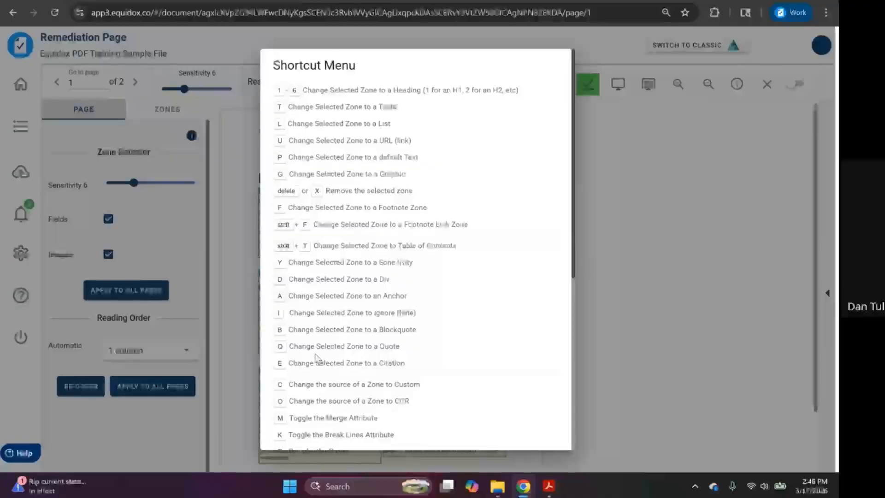
scroll(316, 361, "down", 5)
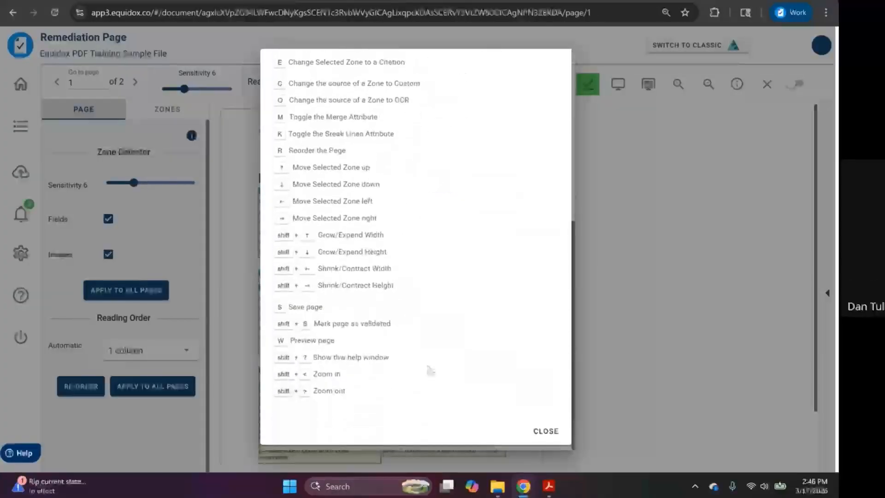
- Dismiss the keyboard shortcut list and try magnifying the page preview once, restoring its size again
left_click(545, 431)
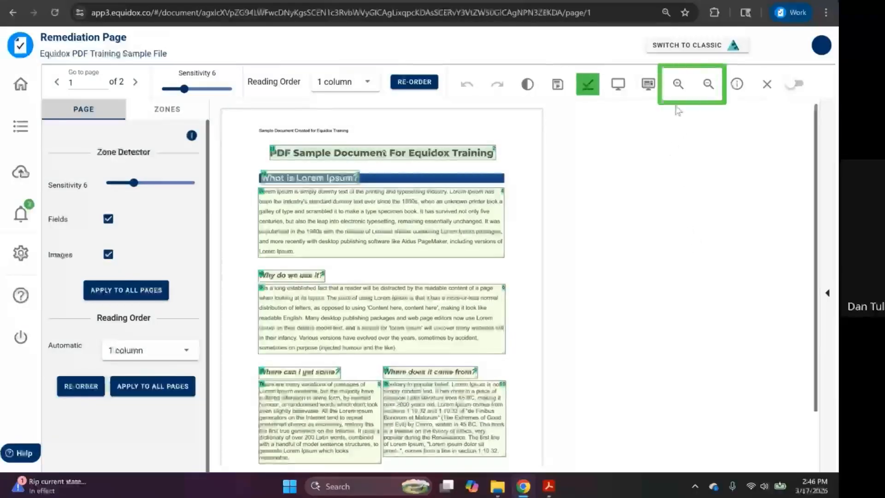
left_click(678, 84)
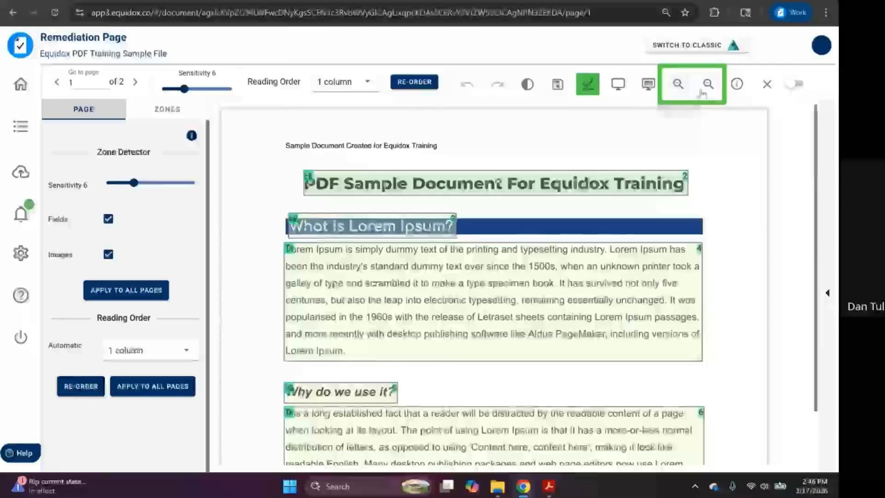
left_click(701, 91)
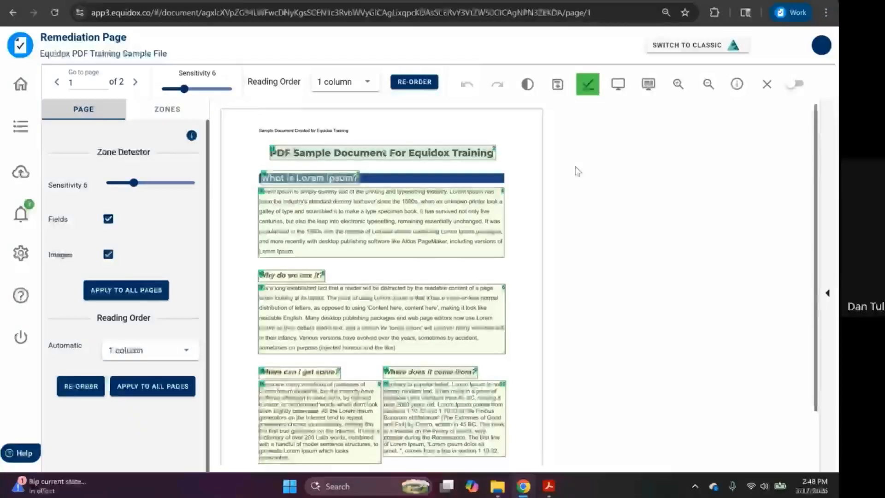
left_click(557, 95)
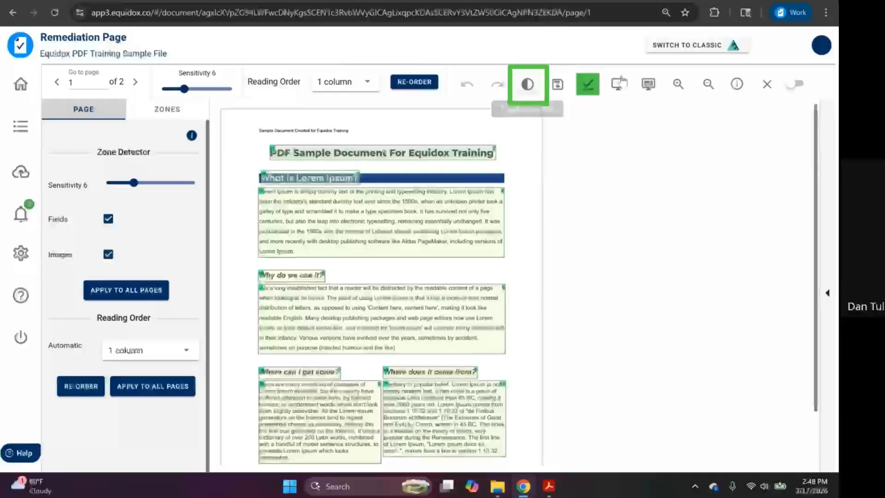
- Cycle the zone info display on the enlarged page through its label combinations until both zone types and order numbers show
left_click(675, 86)
left_click(675, 86)
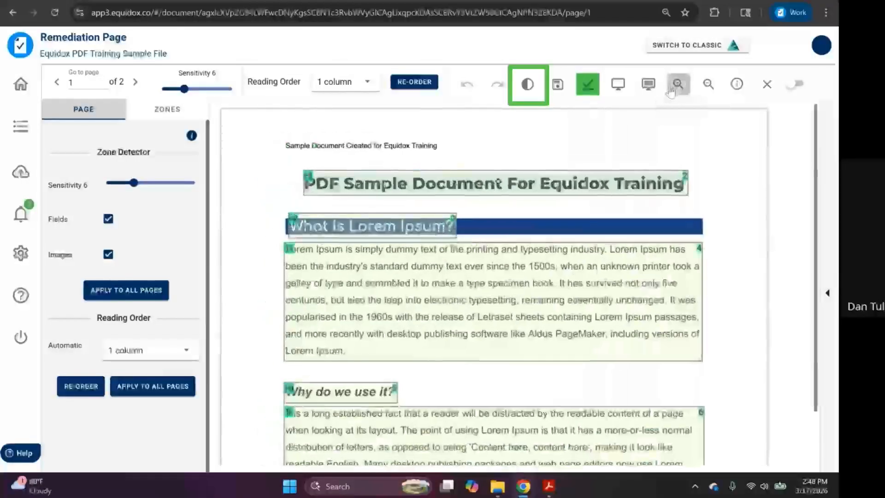
left_click(675, 85)
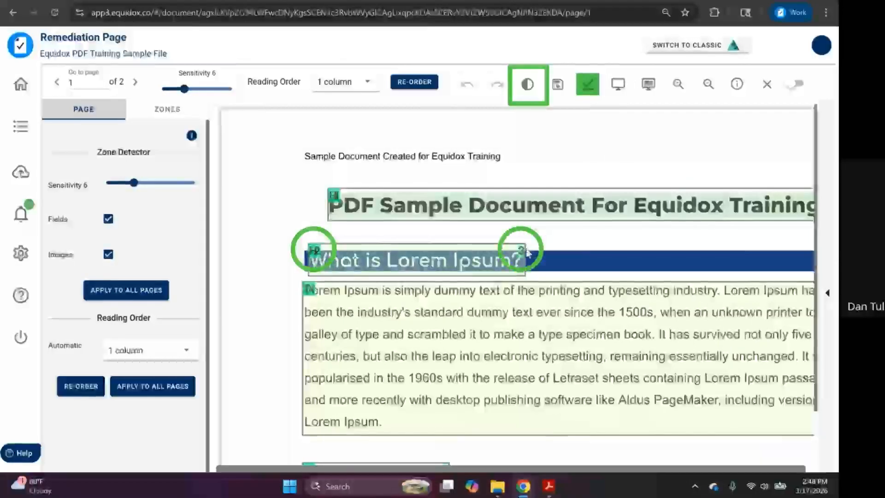
left_click(528, 88)
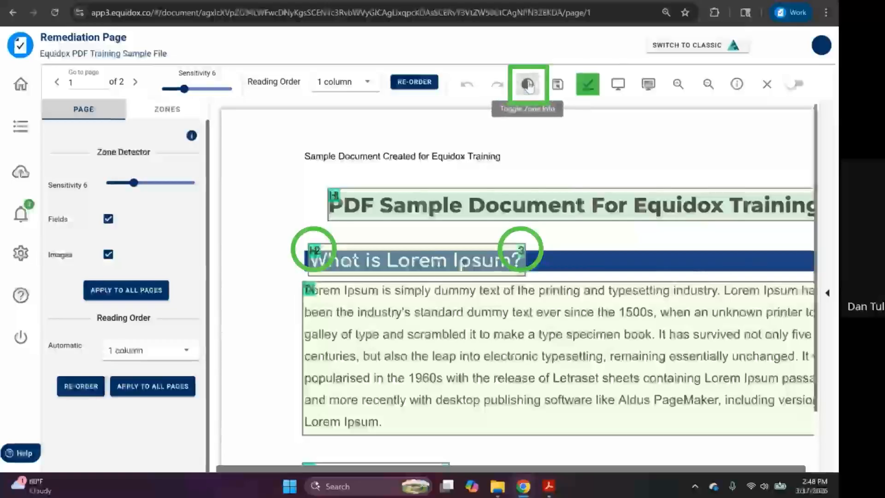
left_click(529, 88)
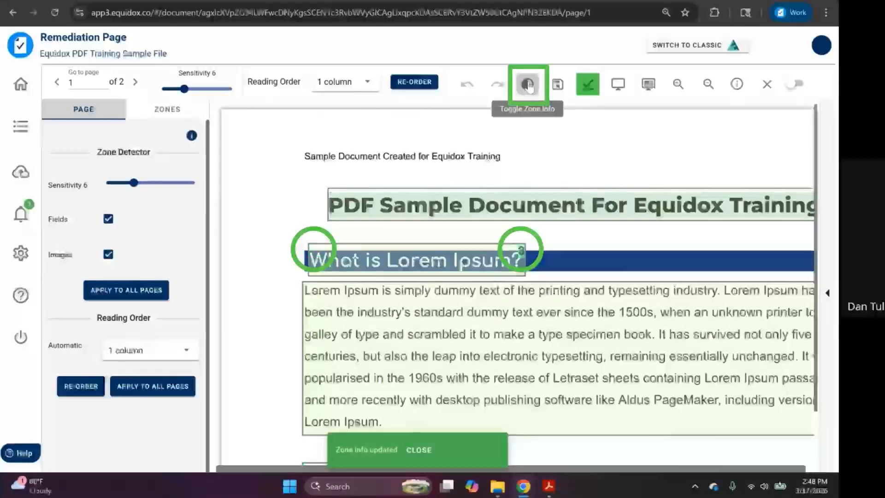
left_click(529, 87)
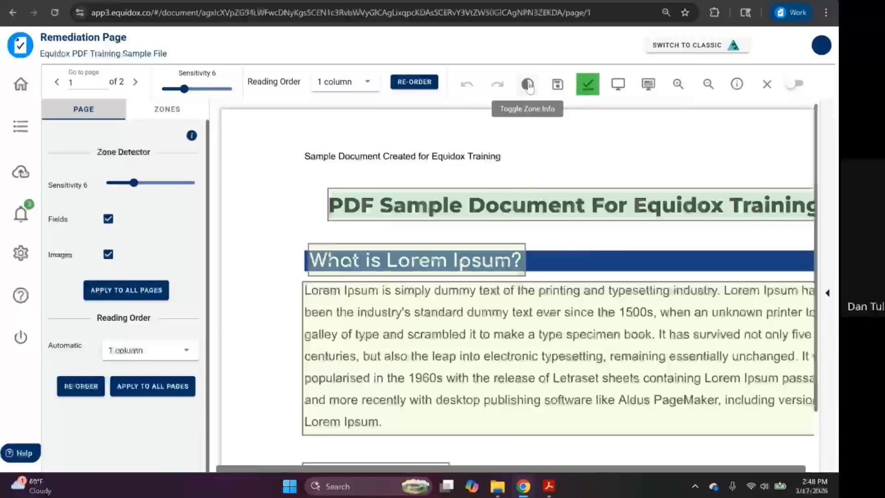
left_click(527, 85)
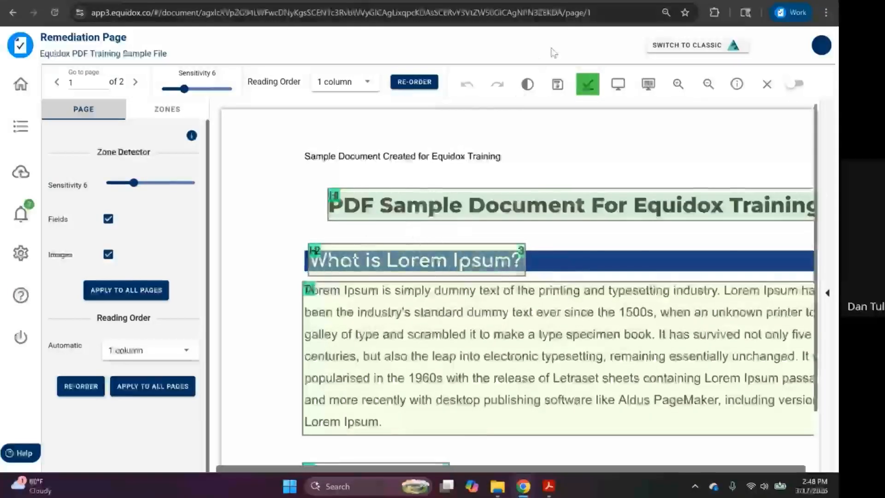
left_click(527, 86)
left_click(528, 85)
left_click(528, 85)
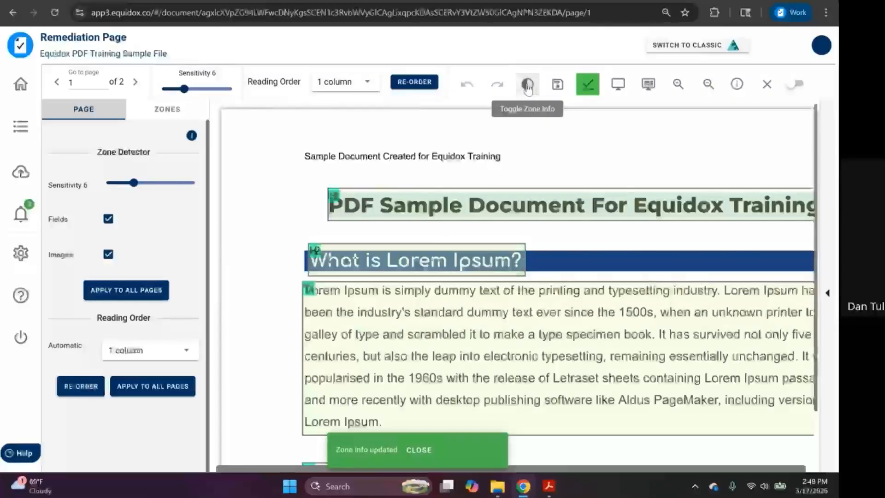
left_click(527, 85)
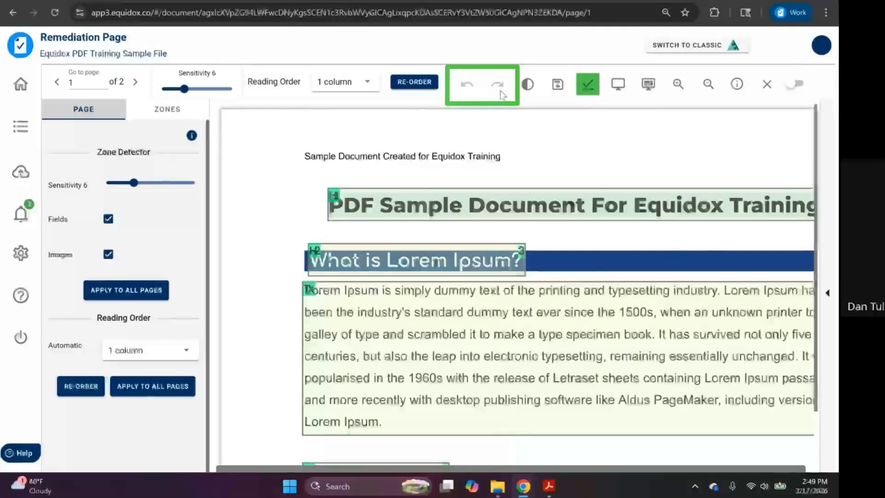
- Draw a small text zone above the sample document's header line, then undo and redo its creation
left_click_drag(525, 122, 593, 146)
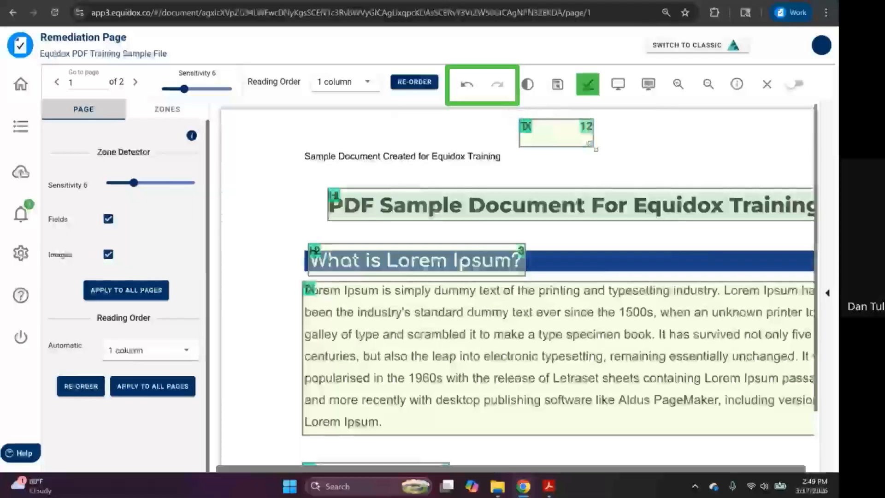
left_click(468, 85)
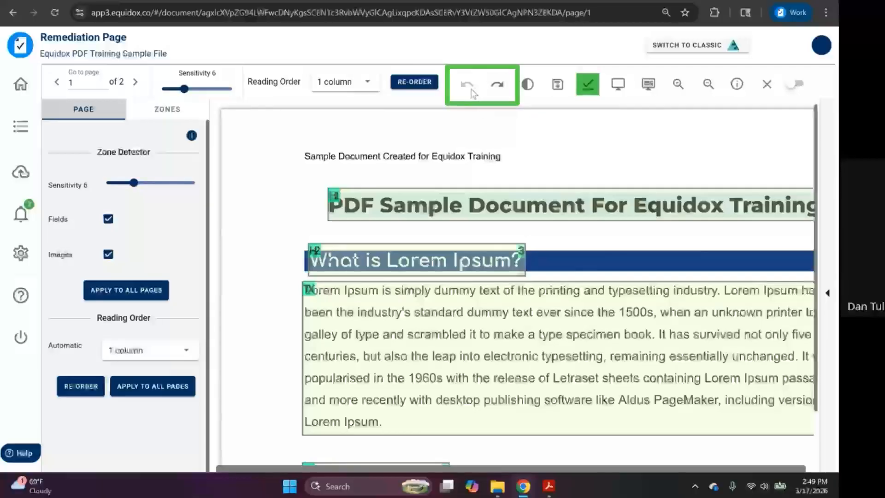
left_click(492, 92)
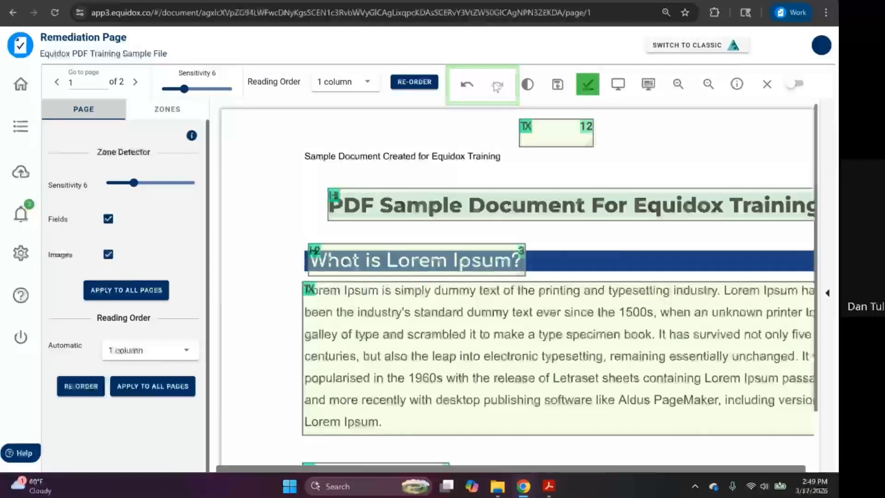
- Delete the empty text zone numbered 12 above the header line
left_click(568, 139)
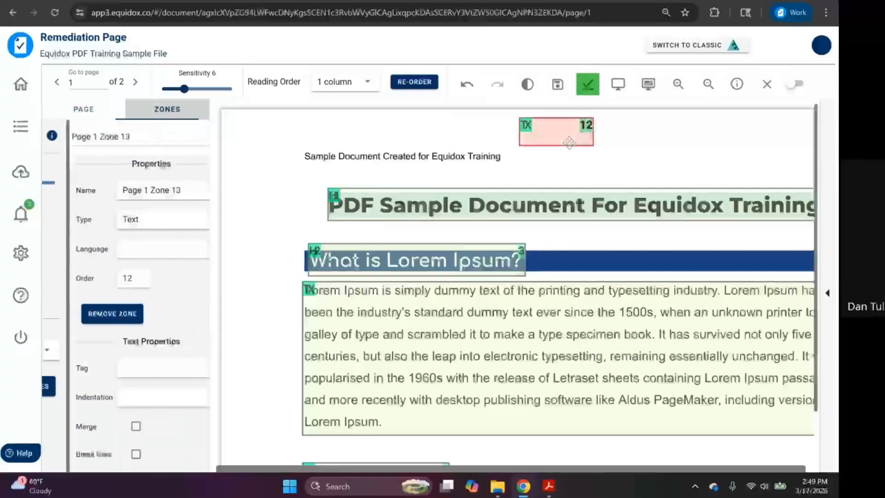
key("Delete")
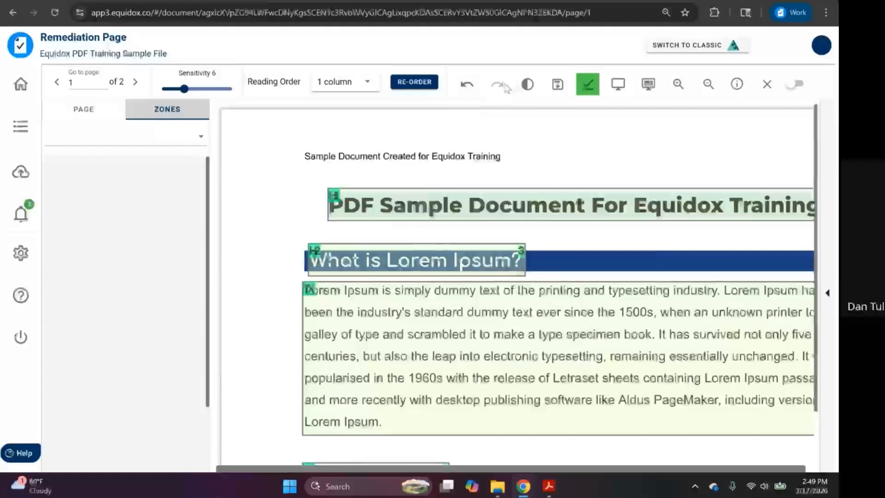
left_click(370, 86)
left_click(361, 66)
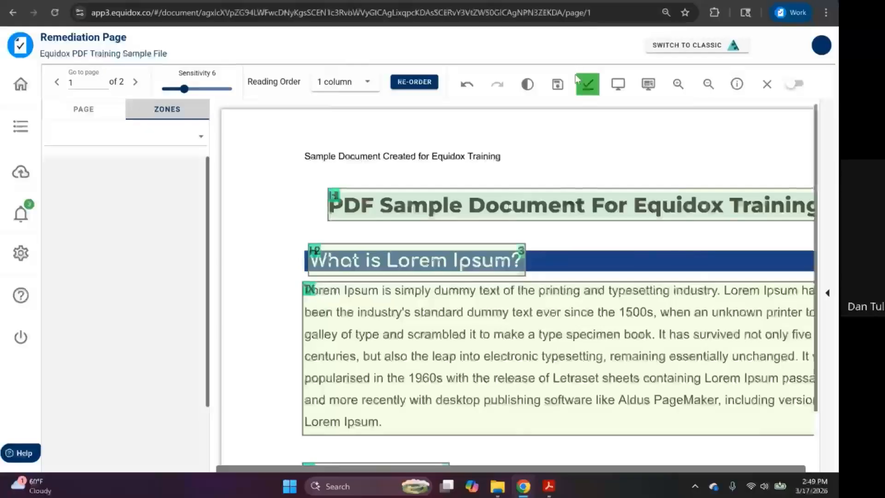
- Exit the page 1 remediation view and save the page's changes
left_click(767, 84)
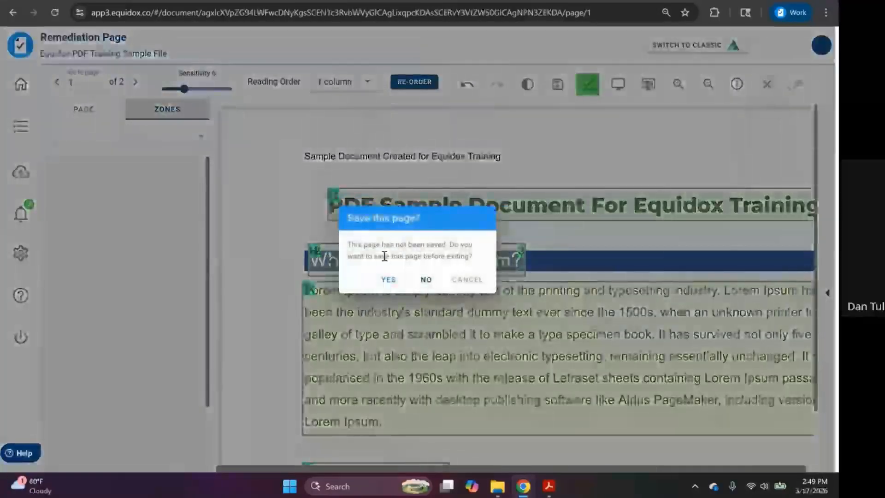
left_click(387, 279)
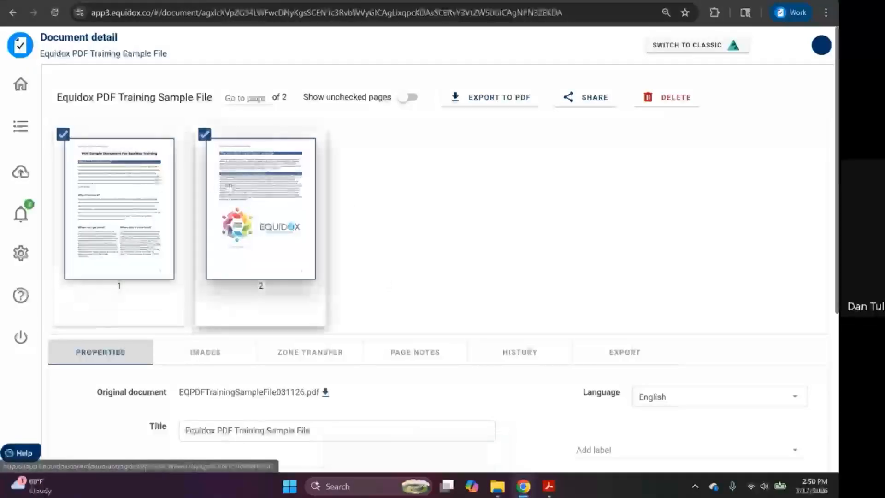
- Look over the HTML and EPUB export options, then generate a PDF of all document pages
scroll(483, 216, "down", 3)
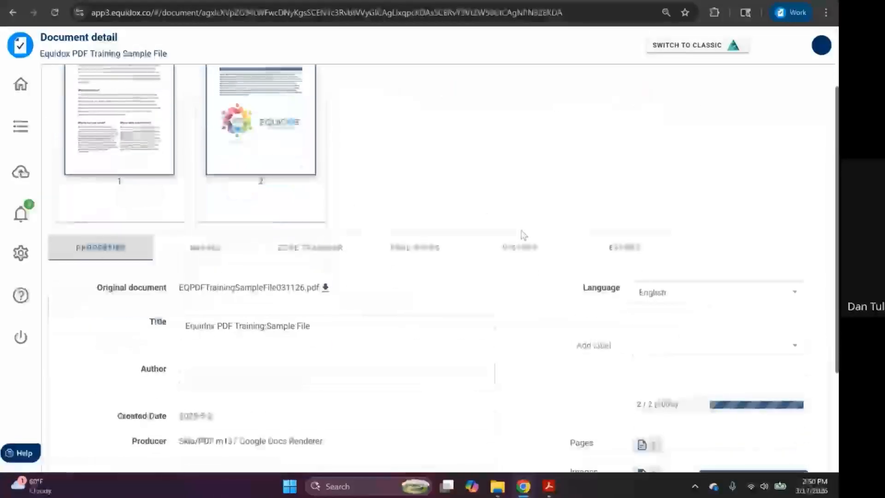
left_click(620, 239)
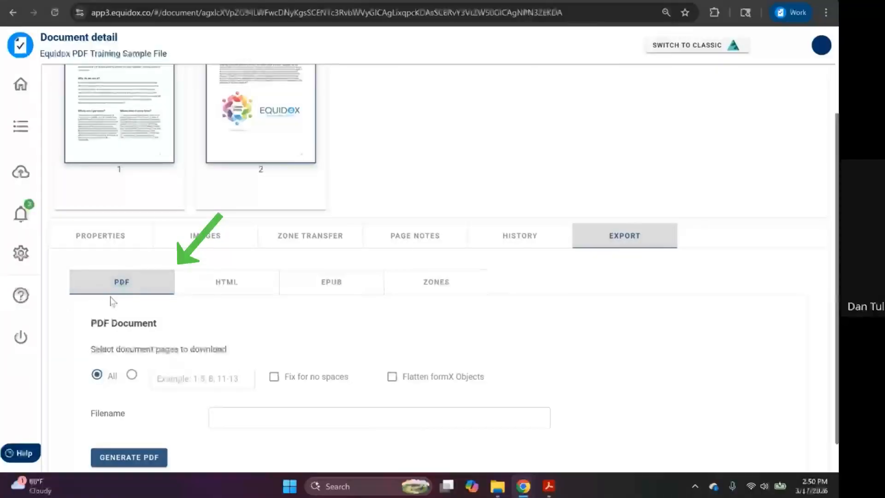
scroll(113, 301, "down", 1)
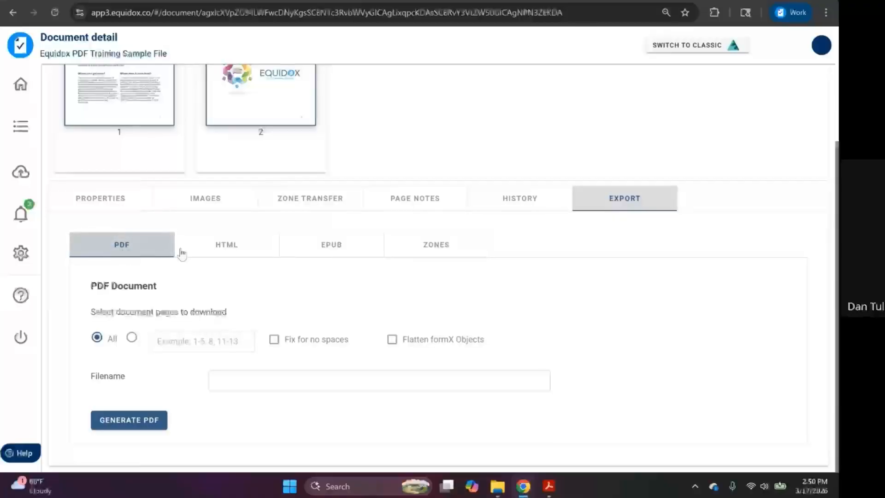
left_click(223, 254)
scroll(231, 246, "down", 1)
left_click(327, 205)
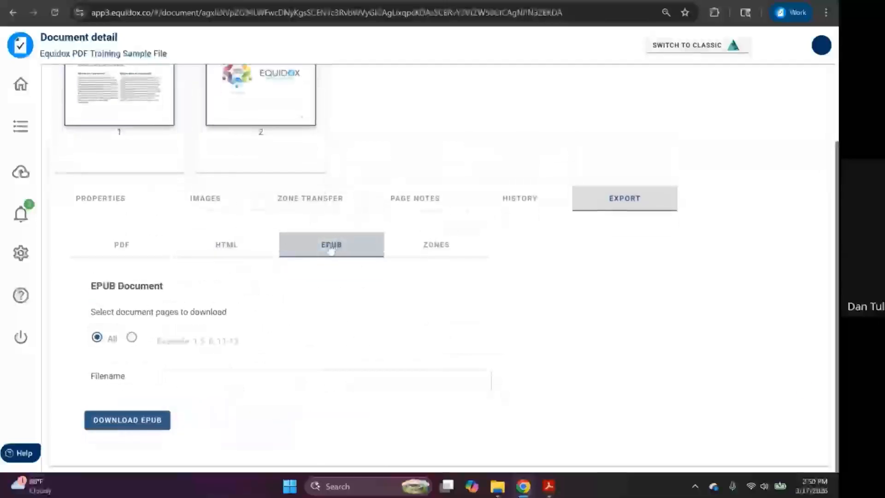
left_click(109, 254)
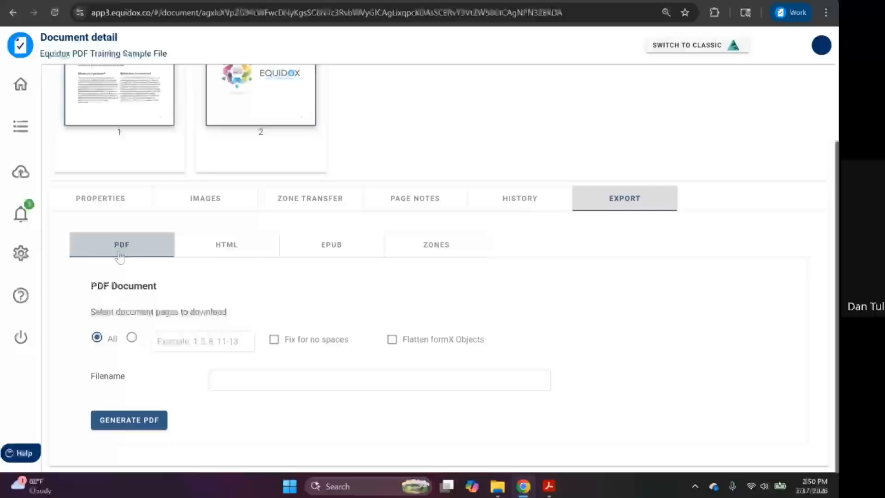
left_click(128, 420)
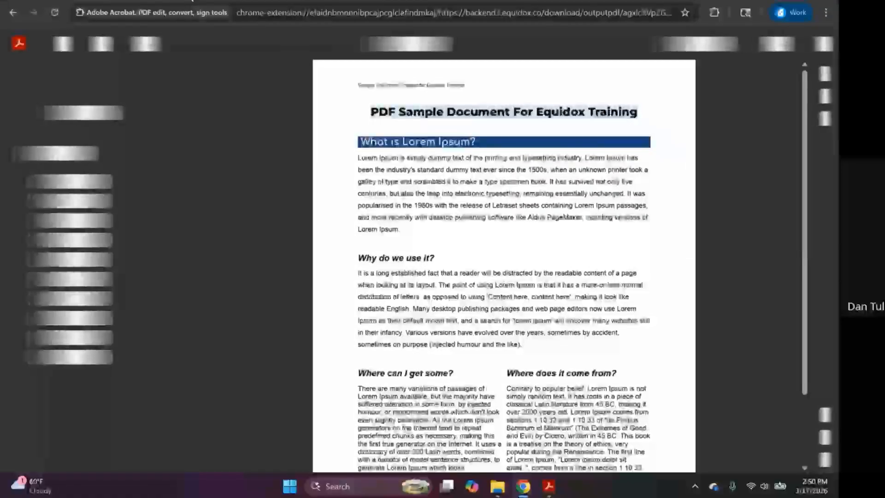
- Skim the generated PDF and download it to the Desktop folder under its suggested file name
scroll(433, 150, "down", 10)
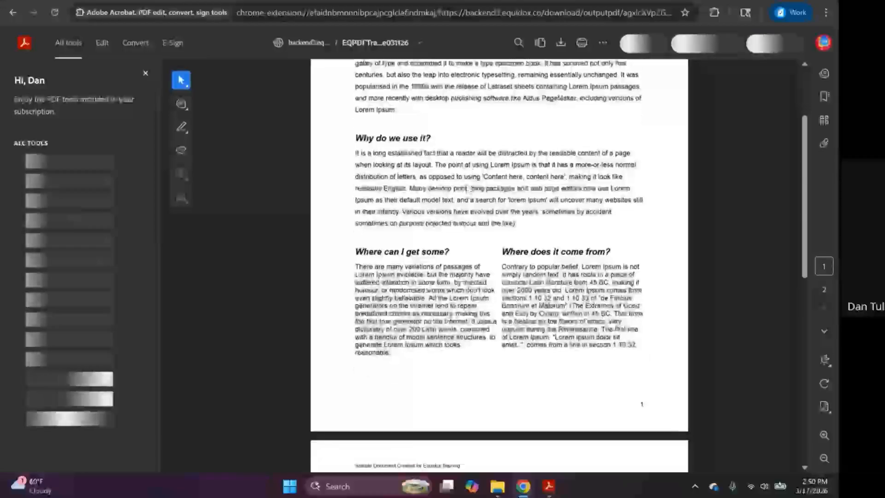
scroll(458, 198, "up", 12)
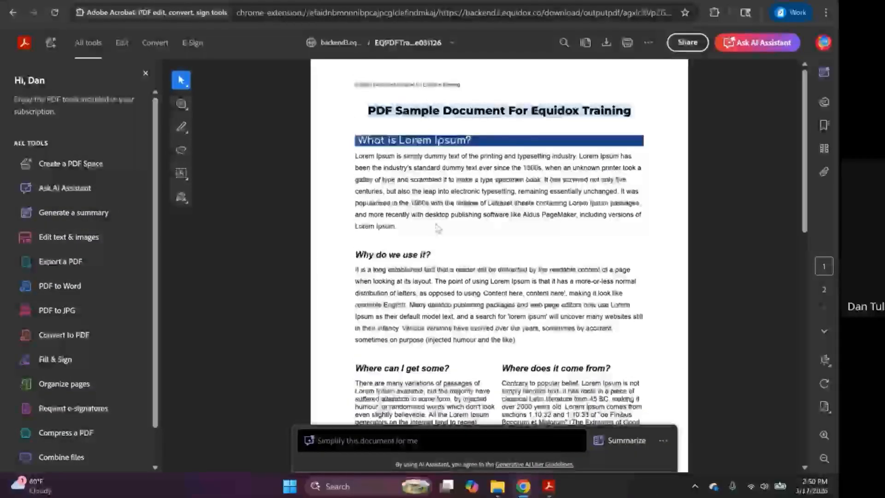
left_click(605, 42)
left_click(68, 78)
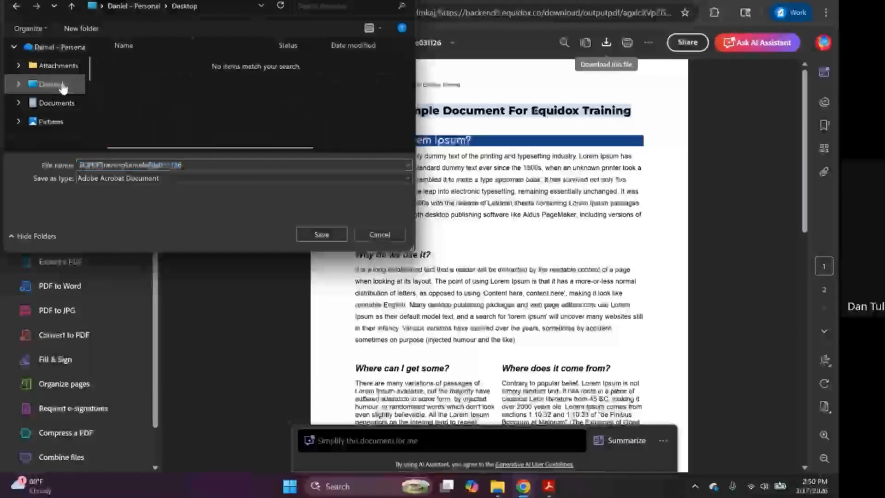
left_click(338, 235)
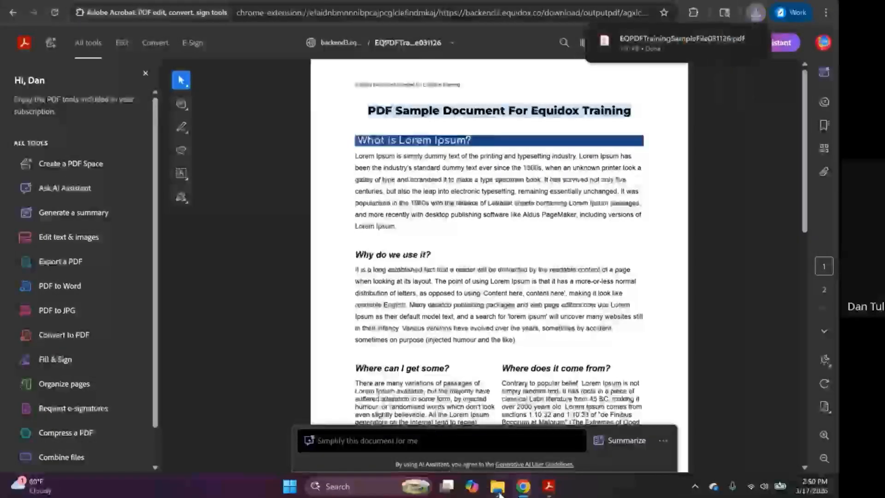
- Switch to File Explorer and open EQPDFTrainingSampleFile031126 from the Desktop folder in Adobe Acrobat
left_click(497, 487)
left_click(366, 252)
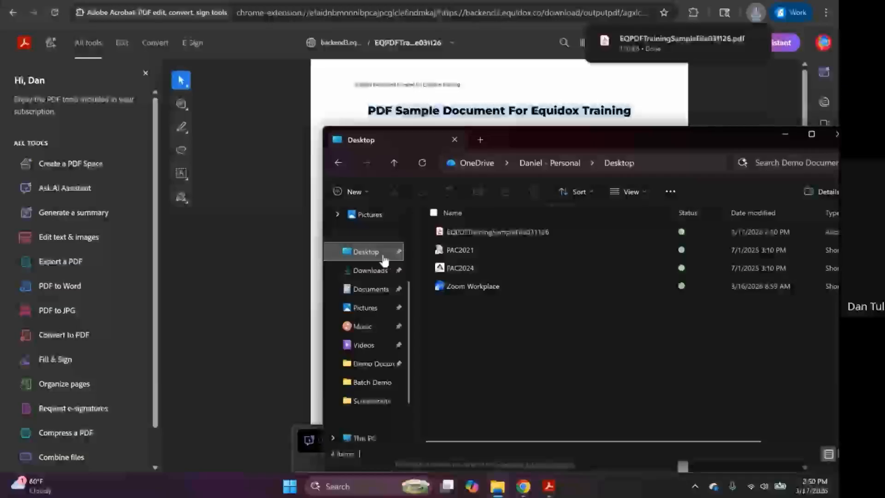
left_click(462, 237)
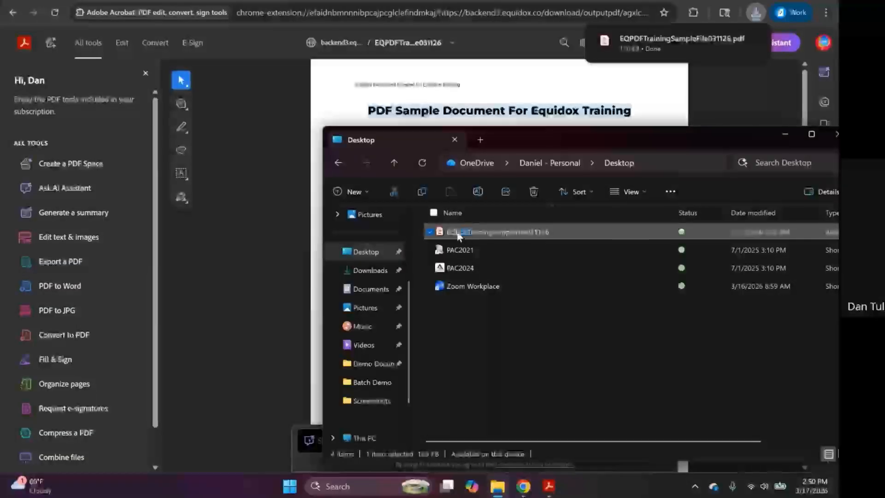
double_click(459, 235)
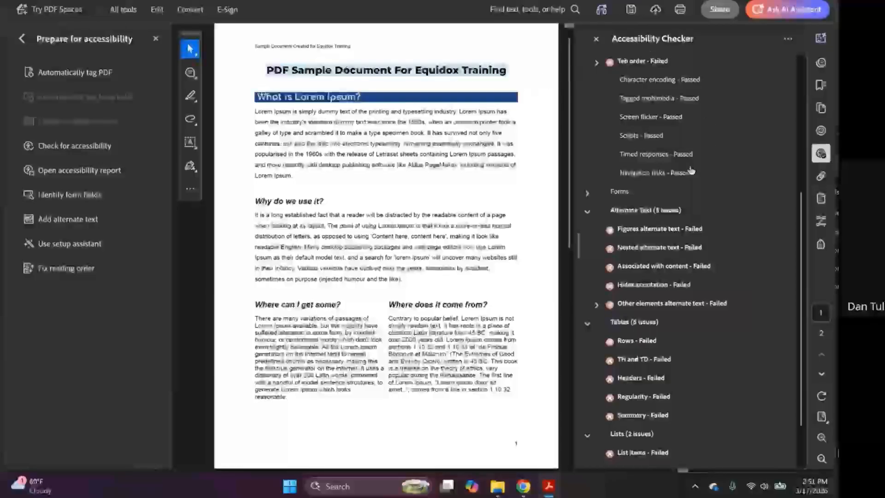
- Examine the Accessibility Checker results, then show the PDF's accessibility tags and expand the tag tree
scroll(687, 174, "up", 4)
scroll(673, 159, "down", 5)
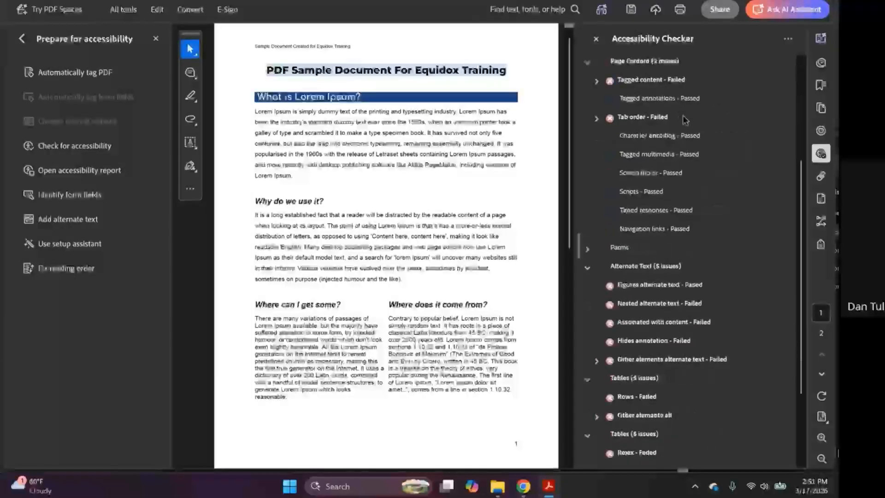
left_click(820, 245)
left_click(631, 64)
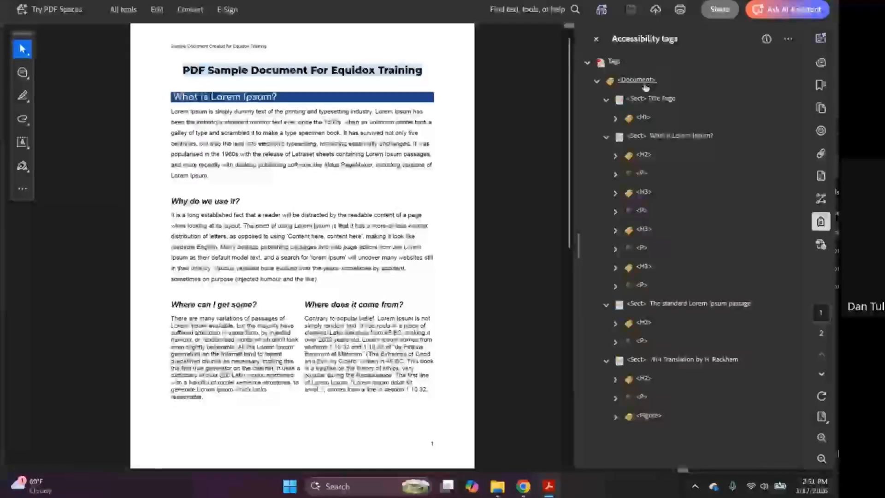
- Walk through the page 1 tags in reading order, from the Document tag to the last paragraph of the "What is Lorem Ipsum?" section
left_click(640, 81)
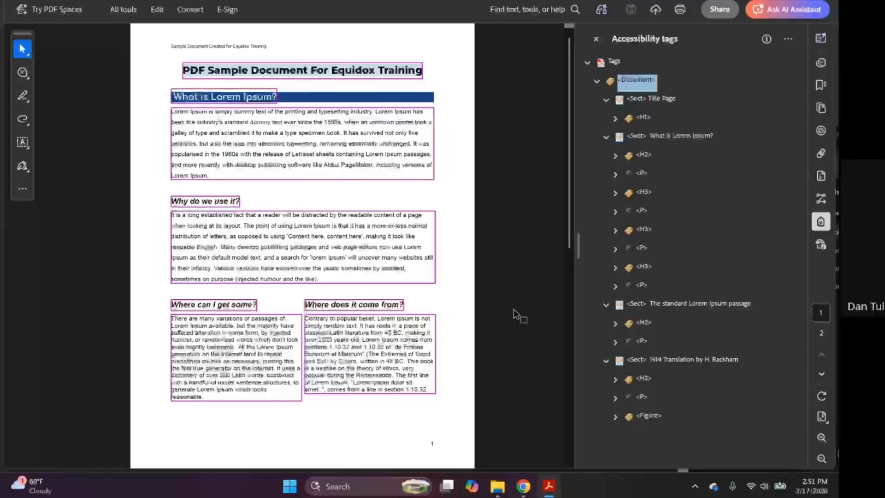
key("Down")
key("Down")
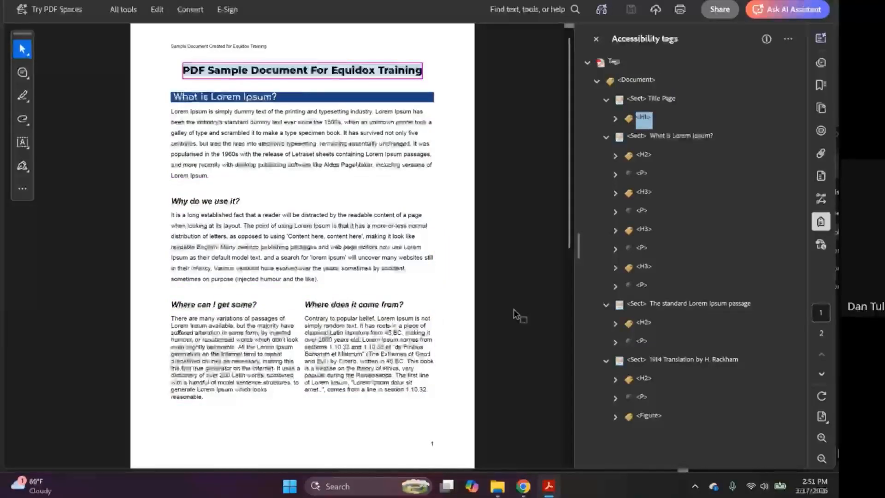
key("Down")
key("Down")
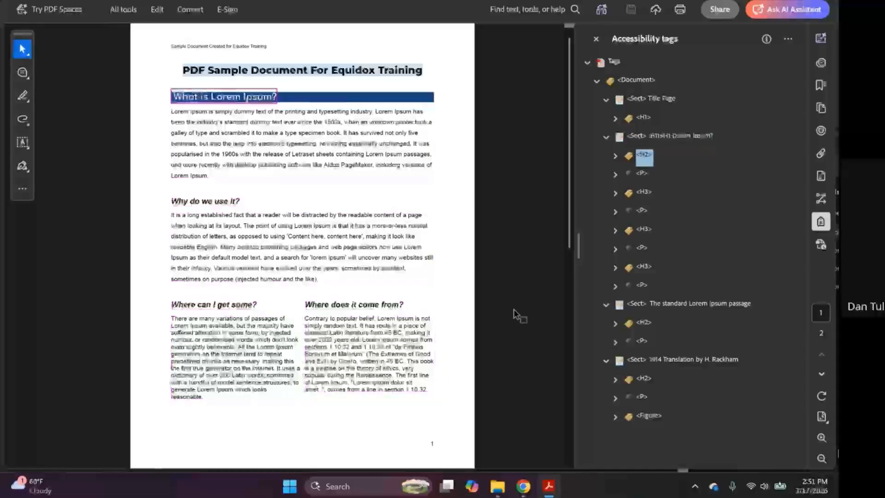
key("Down")
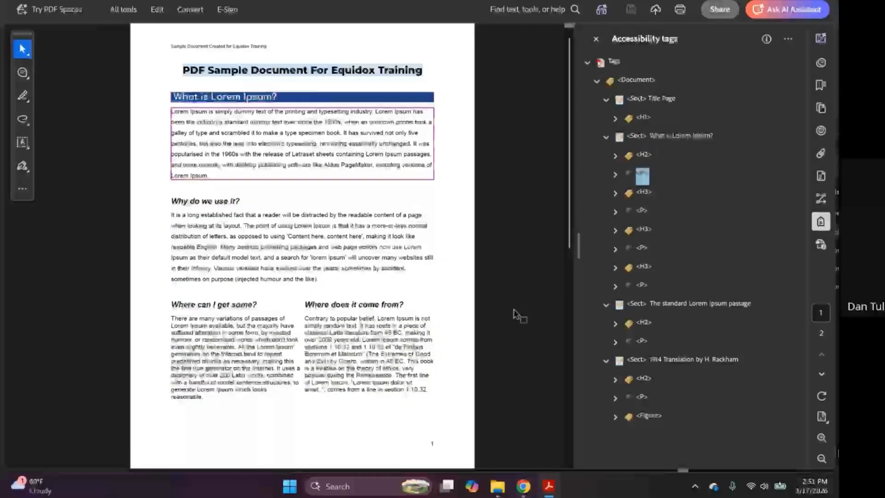
key("Down")
key("Down")
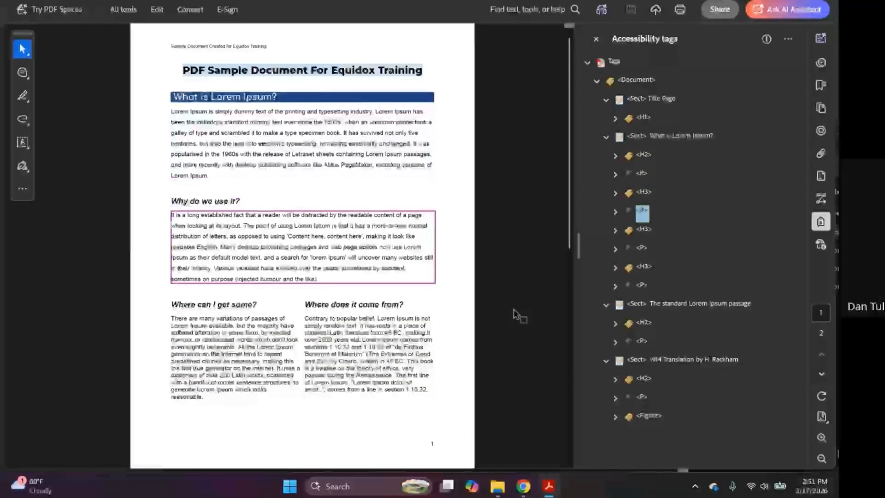
key("Down")
key("Down")
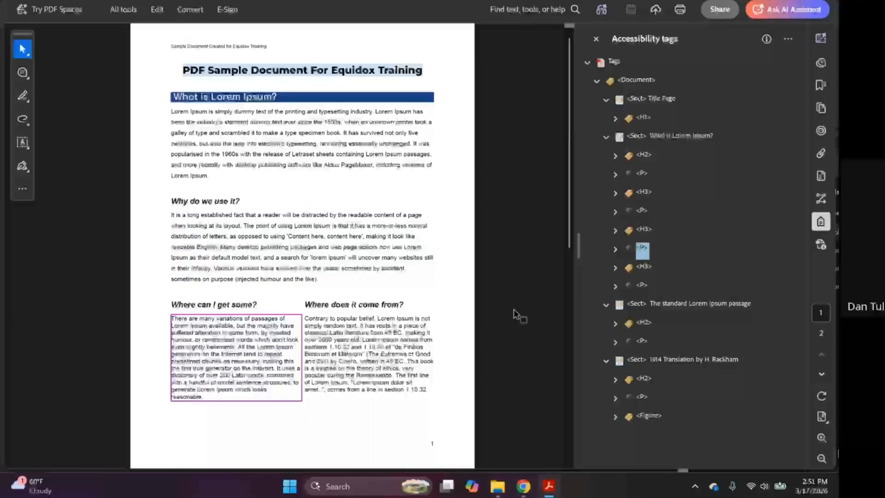
key("Down")
key("Down")
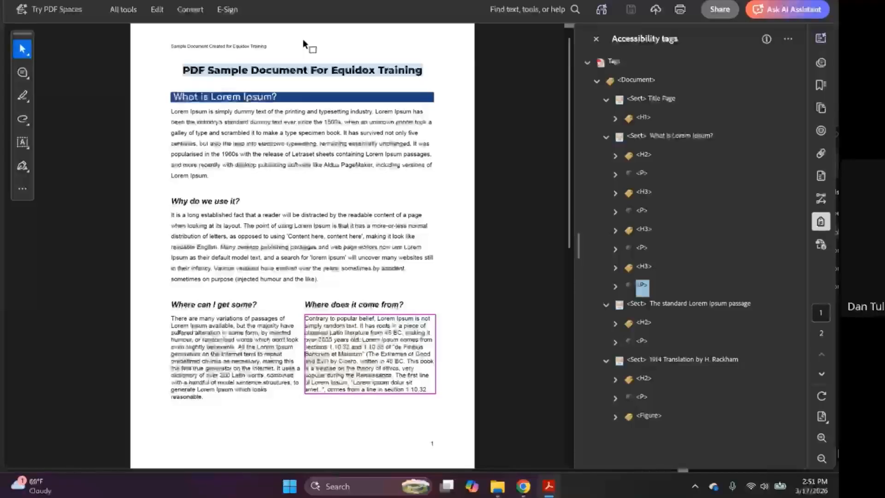
- Step through the page 2 tags in the last two sections, ending on the Figure tag of the Equidox logo
key("Down")
key("Down")
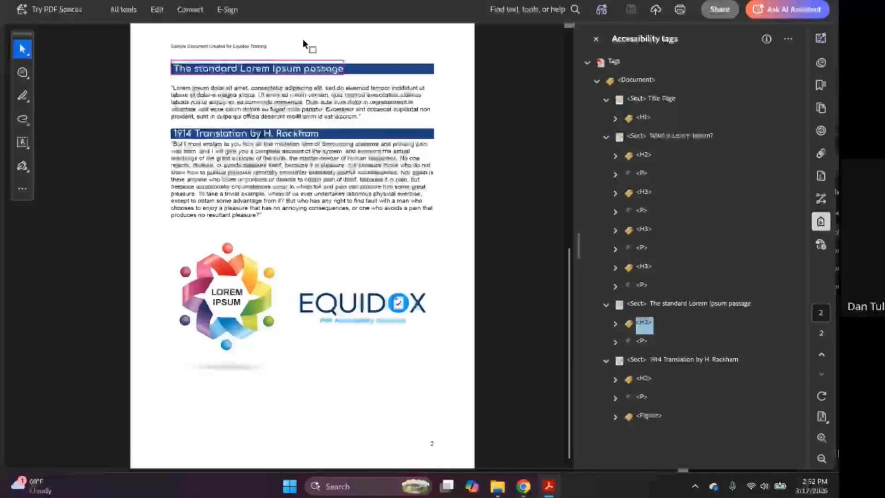
key("Down")
key("Down")
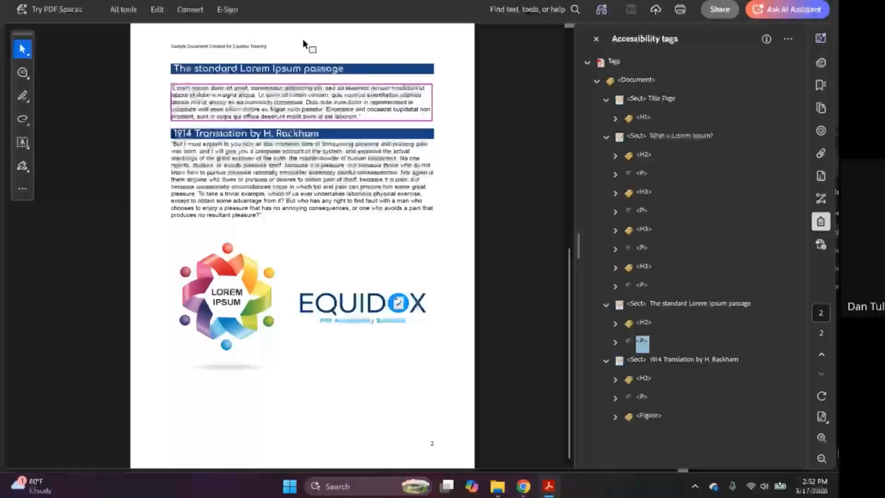
key("Down")
key("Down")
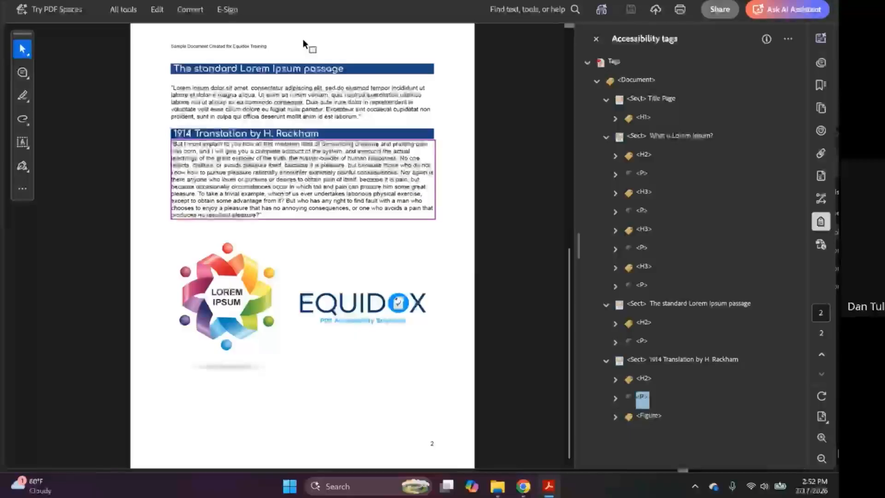
key("Down")
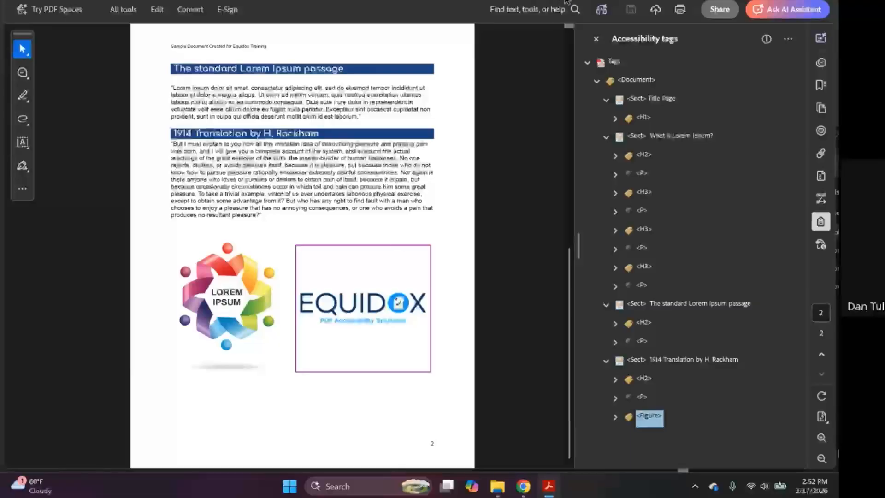
- Find the accessibility check tool and run the check on all pages with the default checking options
left_click(574, 9)
type("acc")
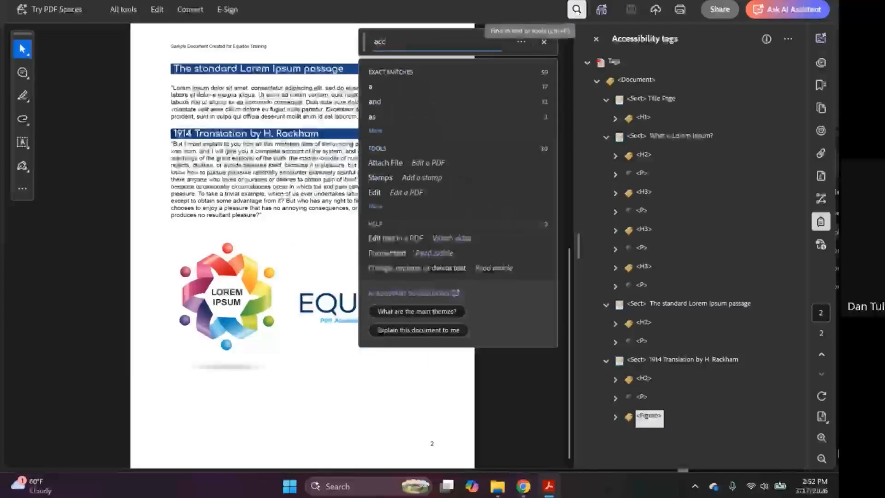
left_click(449, 135)
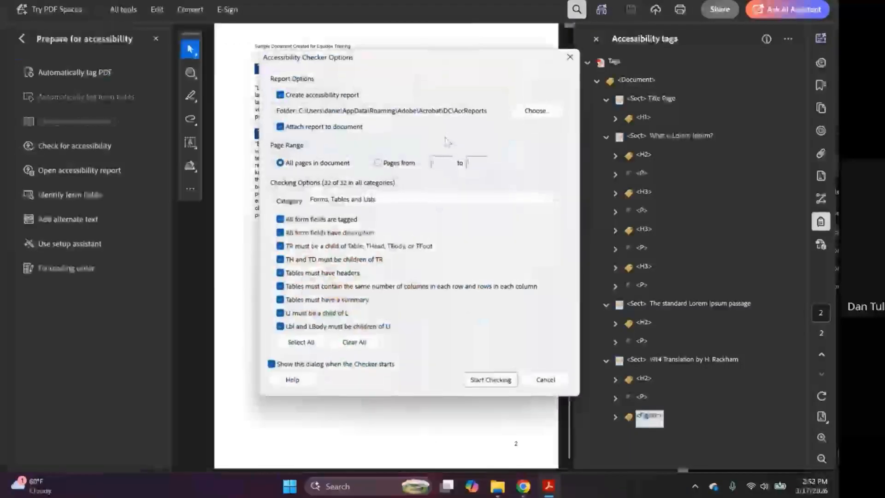
left_click(475, 387)
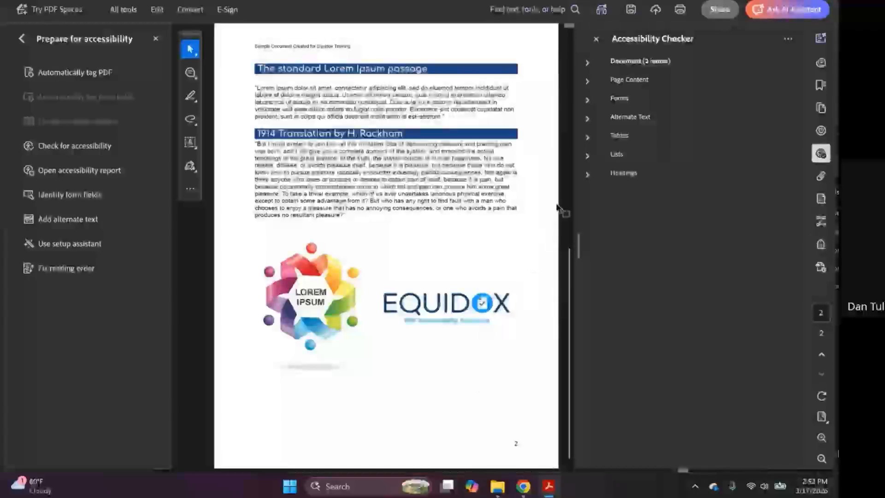
- Expand the Headings, Lists, Tables, Alternate Text, Forms and Page Content categories and review their check results
left_click(587, 175)
left_click(587, 156)
left_click(587, 137)
left_click(587, 119)
left_click(587, 100)
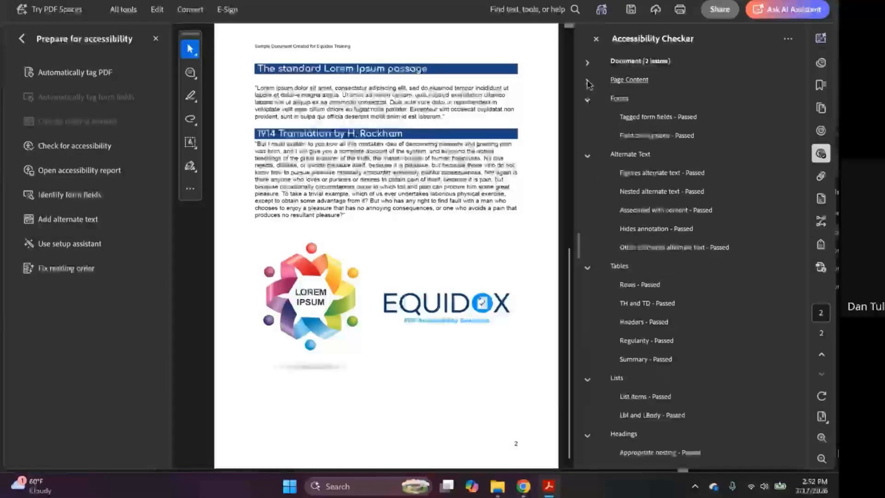
left_click(587, 81)
scroll(677, 163, "down", 3)
scroll(678, 164, "down", 3)
scroll(678, 207, "up", 6)
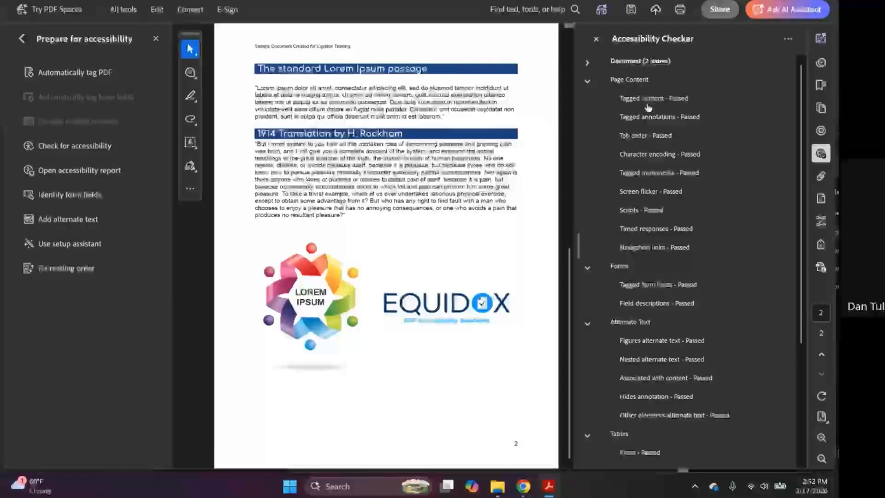
- Expand the Document category and examine its Logical Reading Order and Color contrast items
left_click(589, 63)
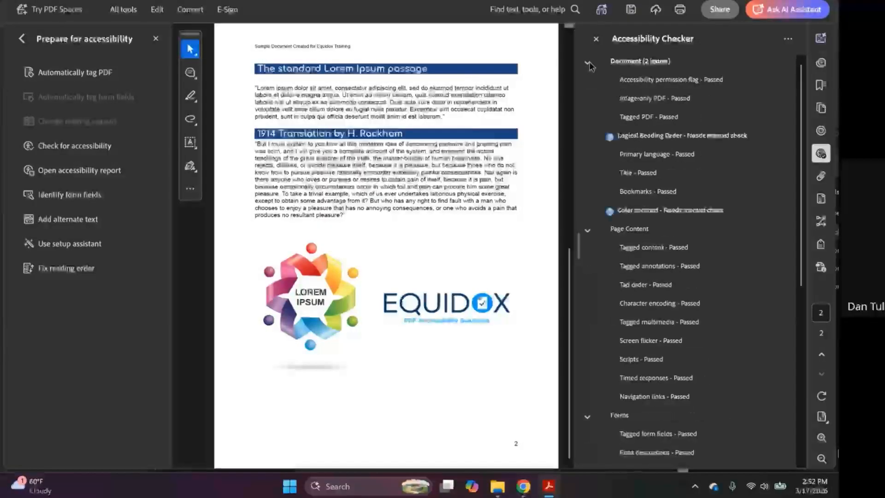
left_click(624, 136)
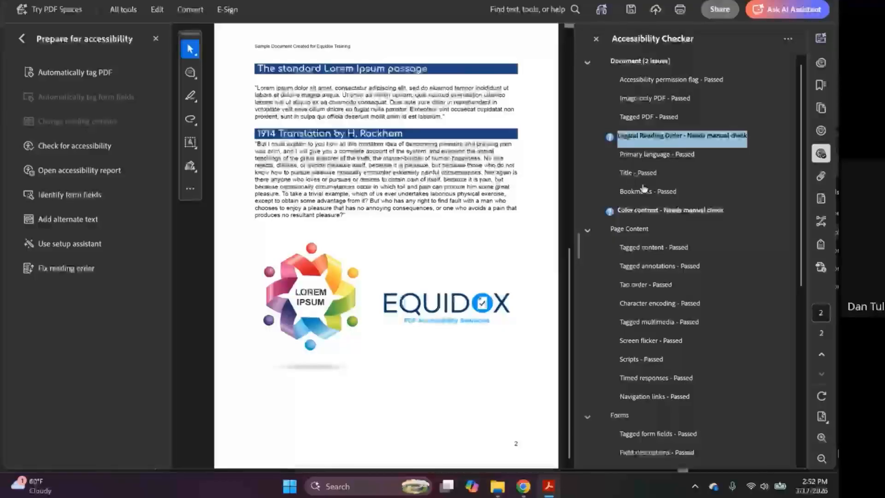
left_click(650, 213)
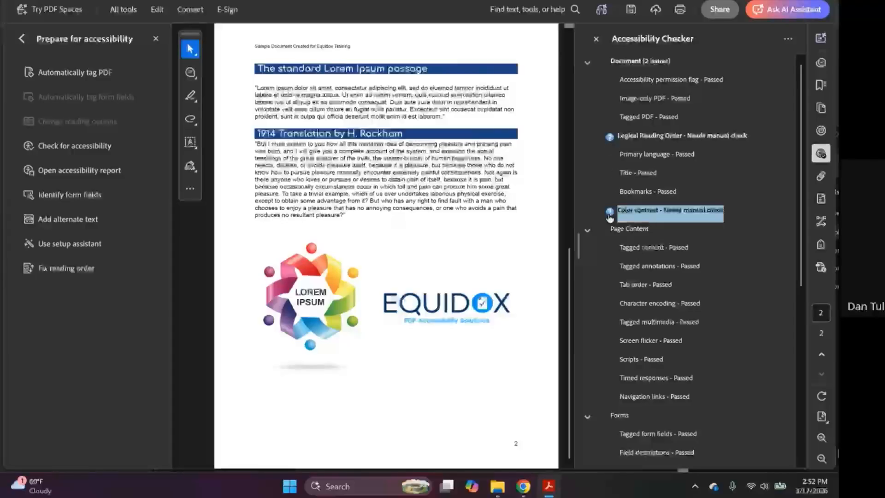
left_click(629, 138)
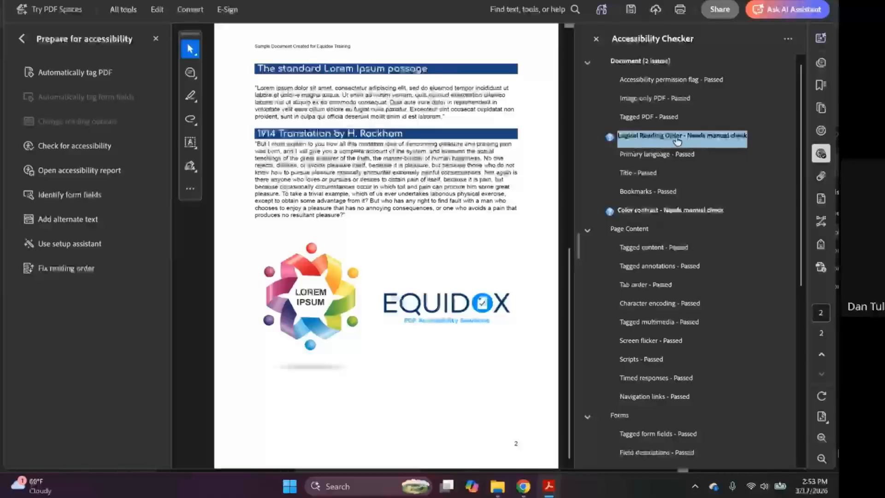
left_click(650, 211)
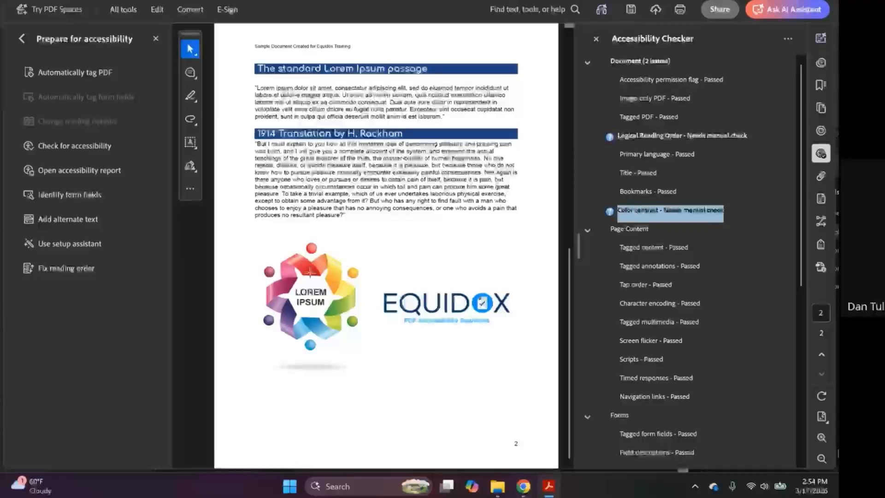
scroll(401, 253, "up", 2)
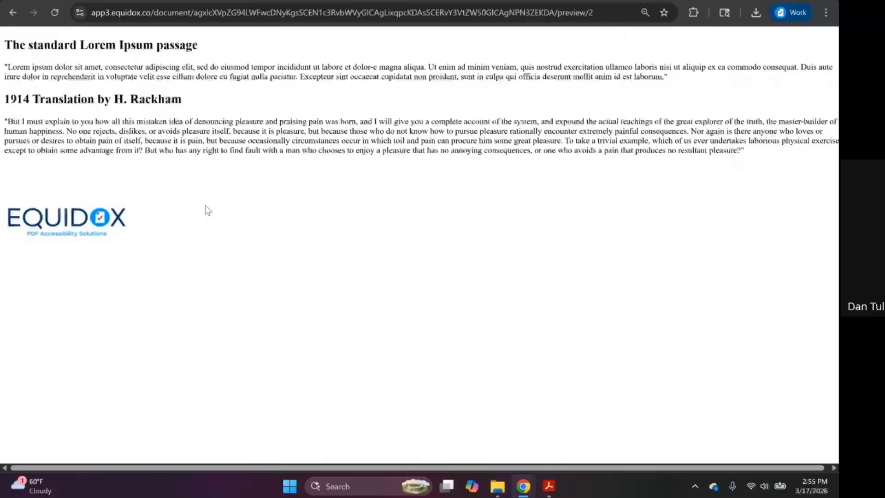
- Switch to Equidox, reopen page 1 for remediation, and set the title to heading level 2 and "What is Lorem Ipsum?" to level 4
key("ctrl+w")
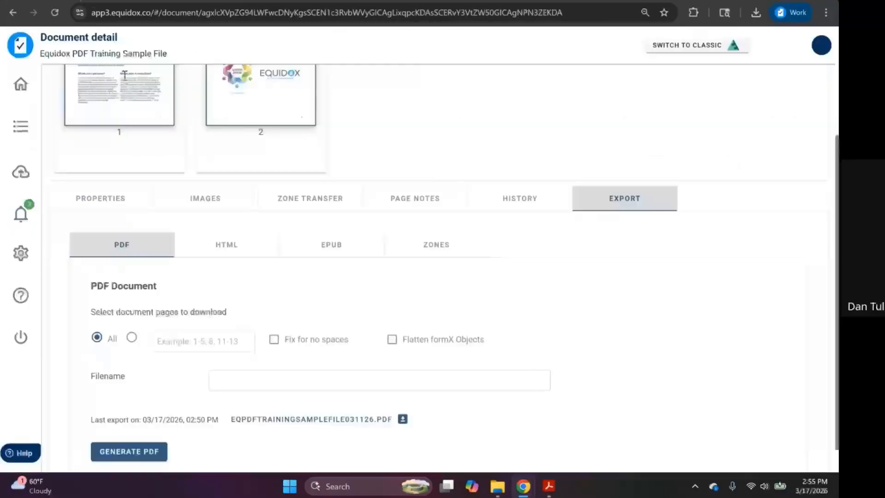
scroll(138, 214, "up", 3)
double_click(134, 221)
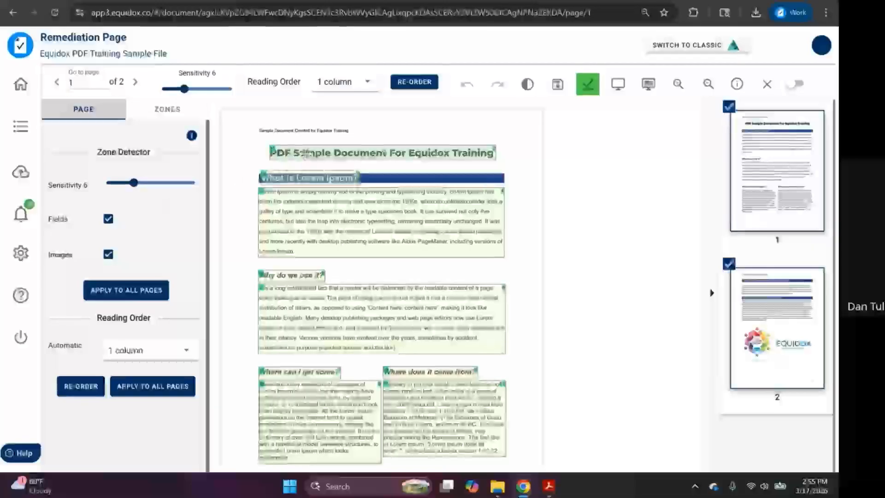
left_click(304, 154)
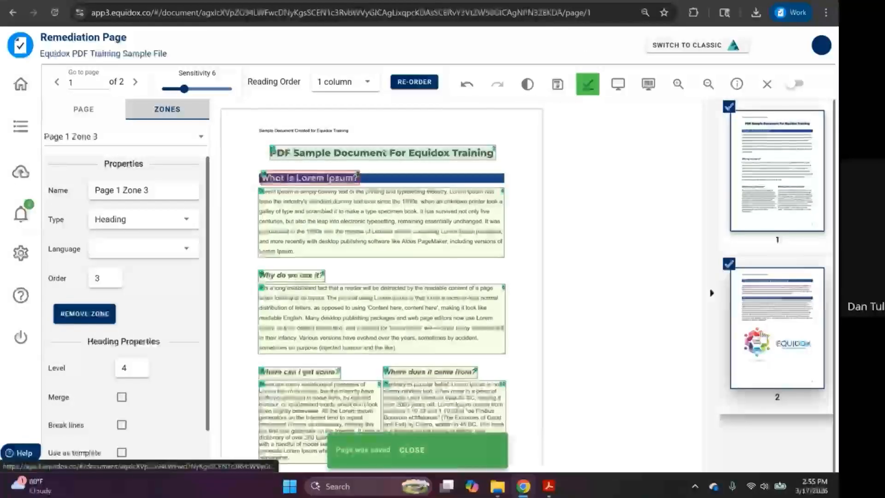
- Delete the description of the Equidox logo image on page 2 and save the page
left_click(761, 335)
left_click(368, 361)
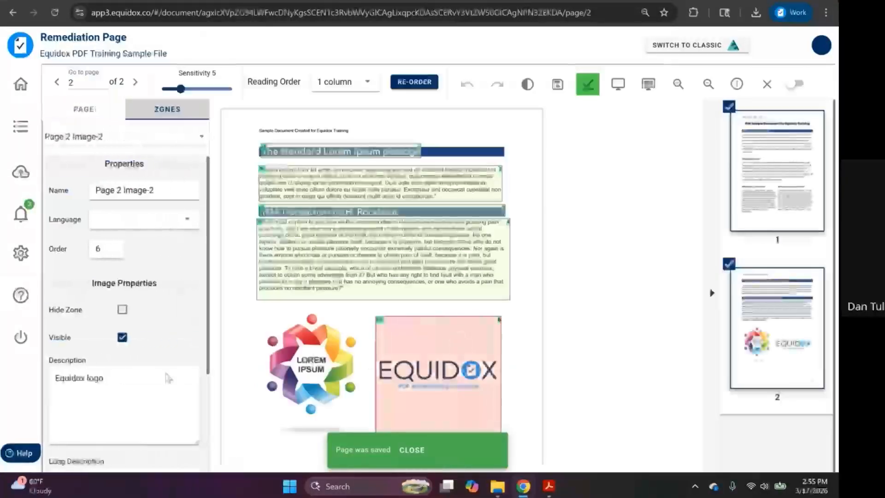
scroll(132, 295, "down", 3)
left_click_drag(109, 243, 54, 240)
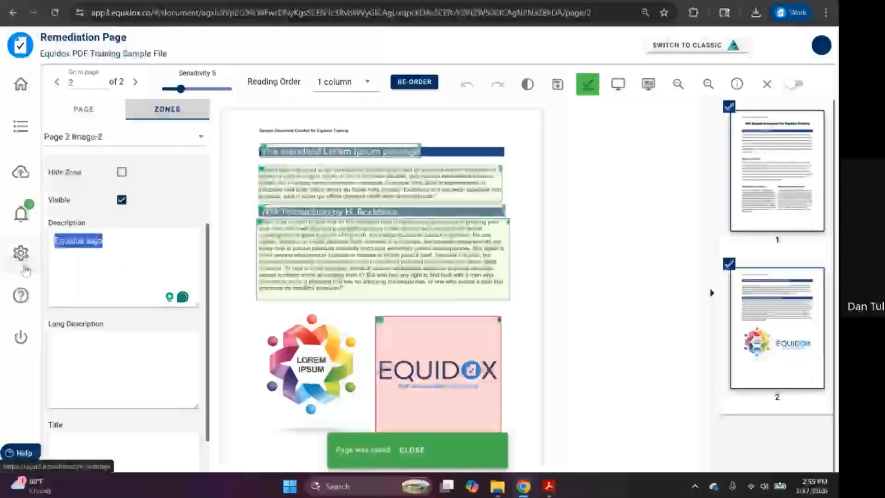
key("BackSpace")
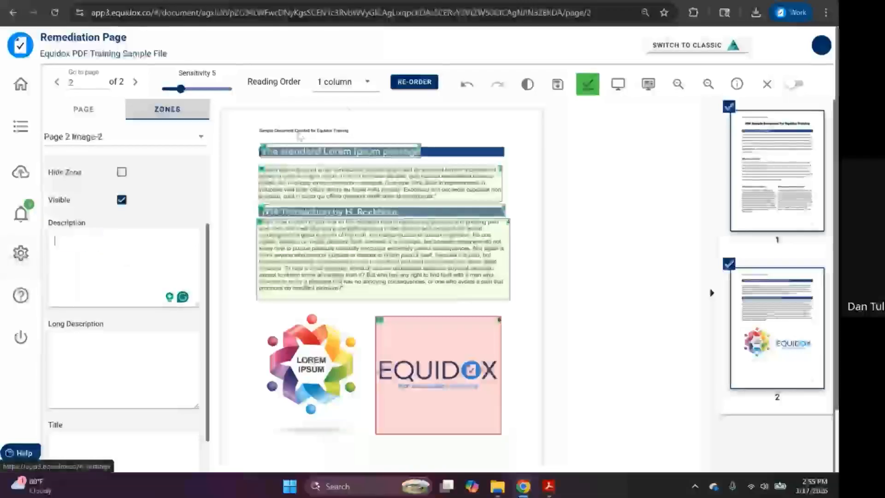
left_click(557, 85)
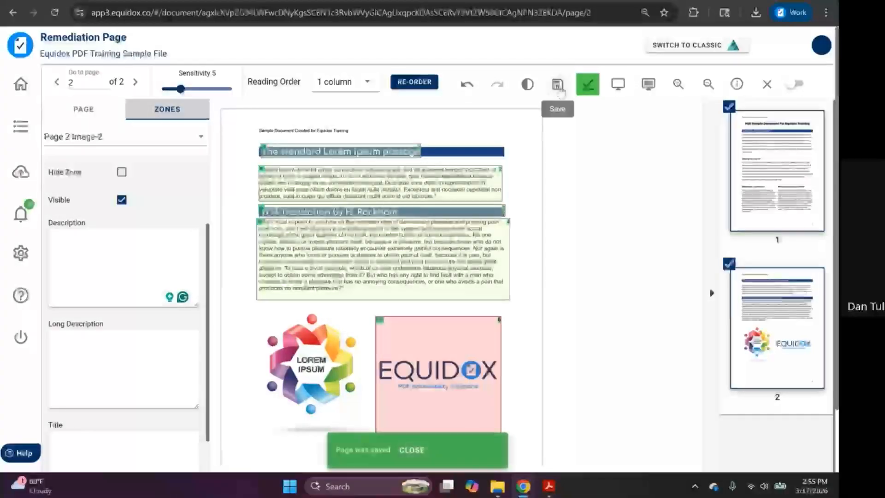
- Close the remediation page and generate a new PDF of all pages from the document's PDF export options
left_click(767, 84)
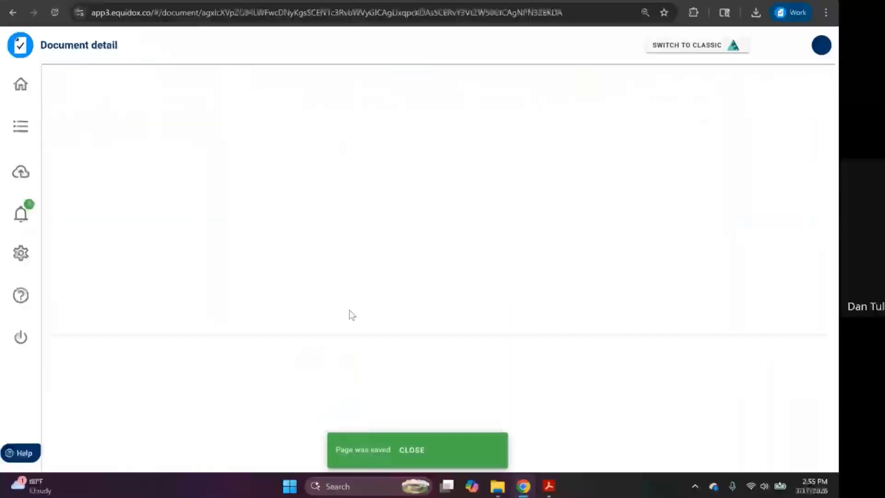
left_click(593, 357)
scroll(380, 245, "down", 4)
left_click(155, 427)
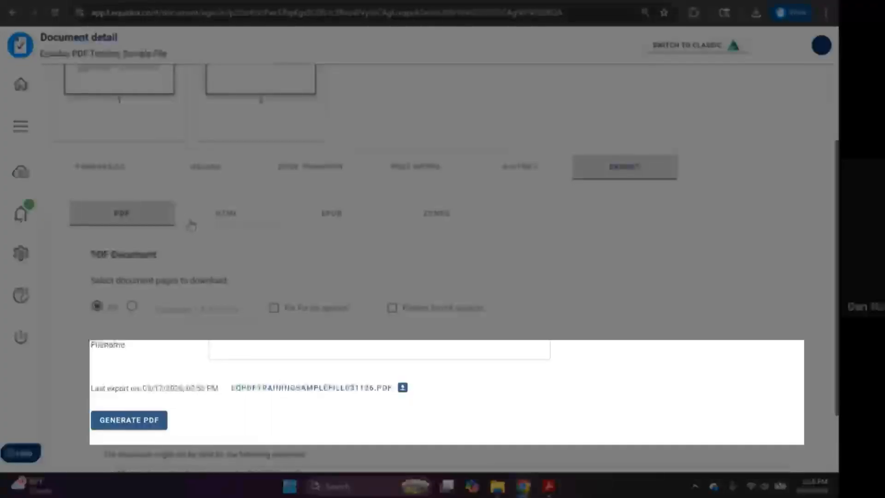
- Read each validation reason listed below the PDF export, then switch to the page 2 preview
scroll(188, 223, "down", 2)
triple_click(195, 381)
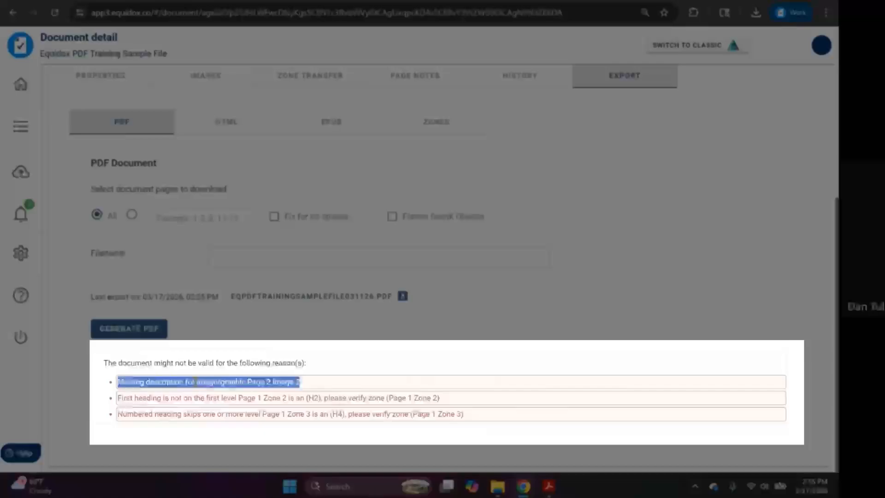
triple_click(194, 397)
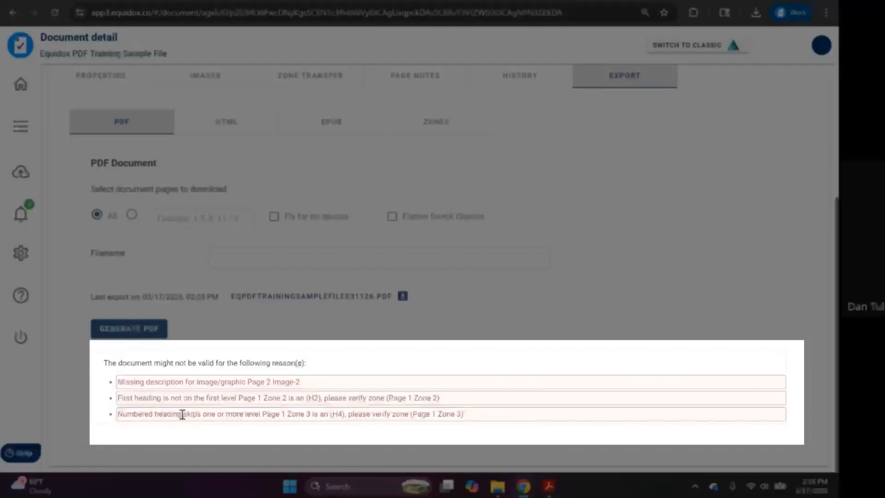
triple_click(185, 413)
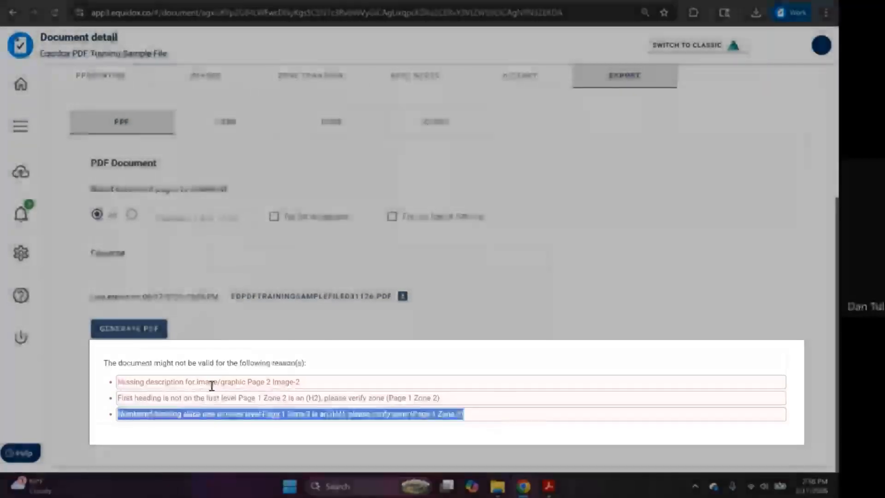
key("ctrl+Tab")
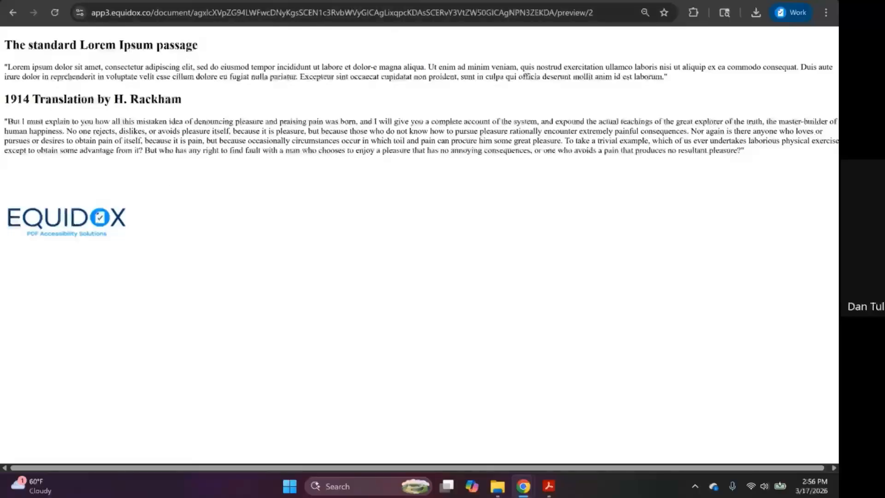
- Return to the document's export options, inspect the exported file's accessibility tag tree in Acrobat, and switch back to Equidox
left_click(83, 2)
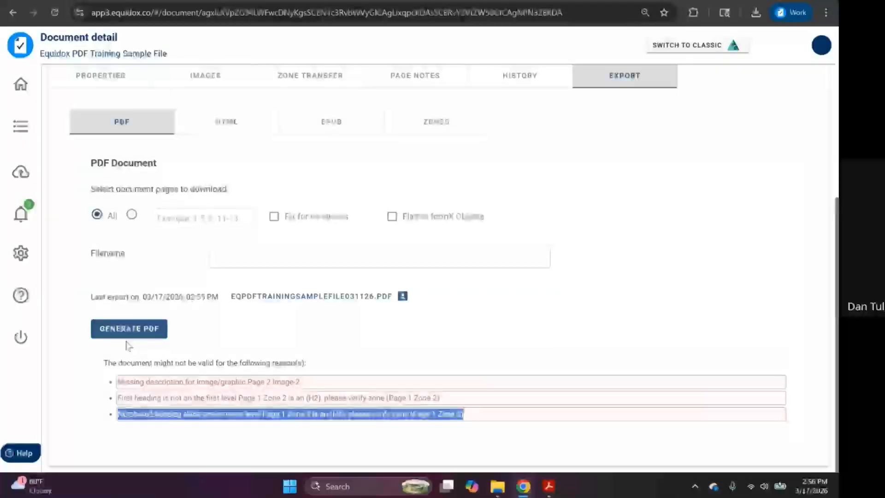
left_click(548, 486)
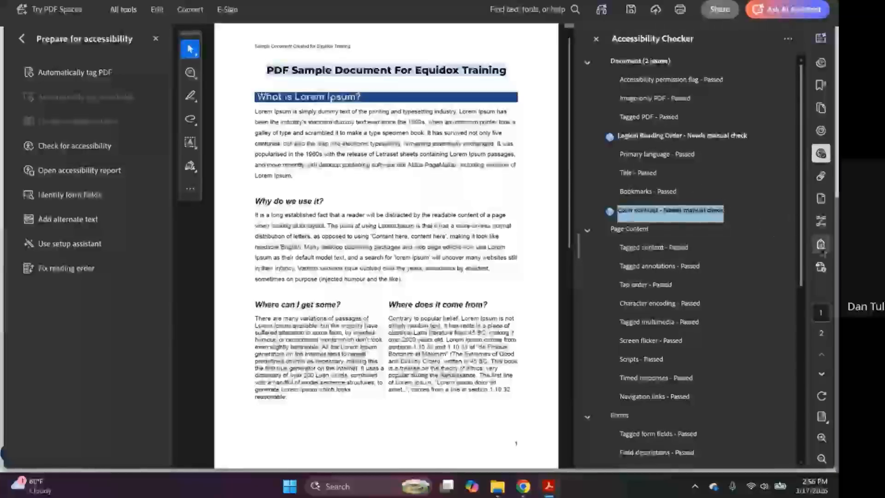
left_click(820, 244)
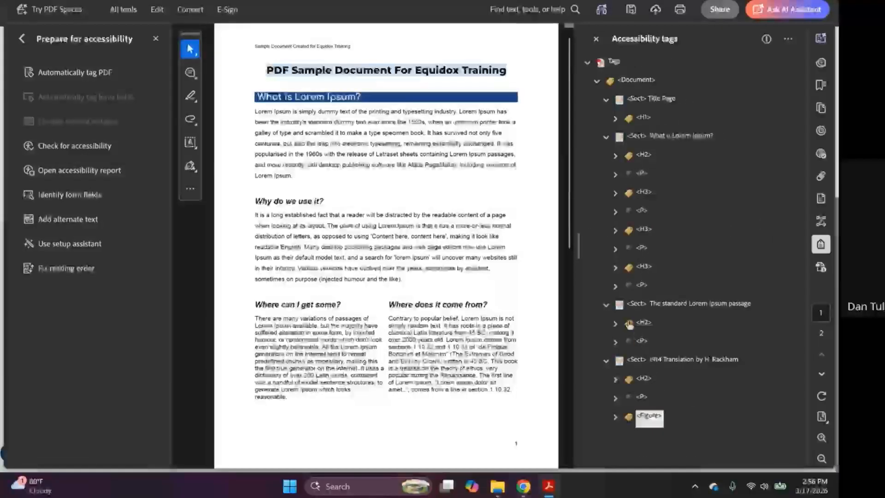
left_click(522, 486)
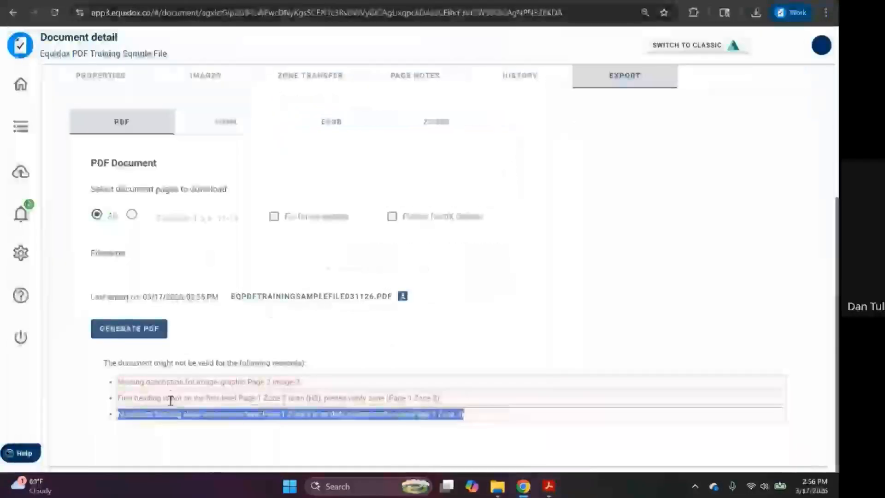
left_click(168, 417)
scroll(173, 390, "up", 6)
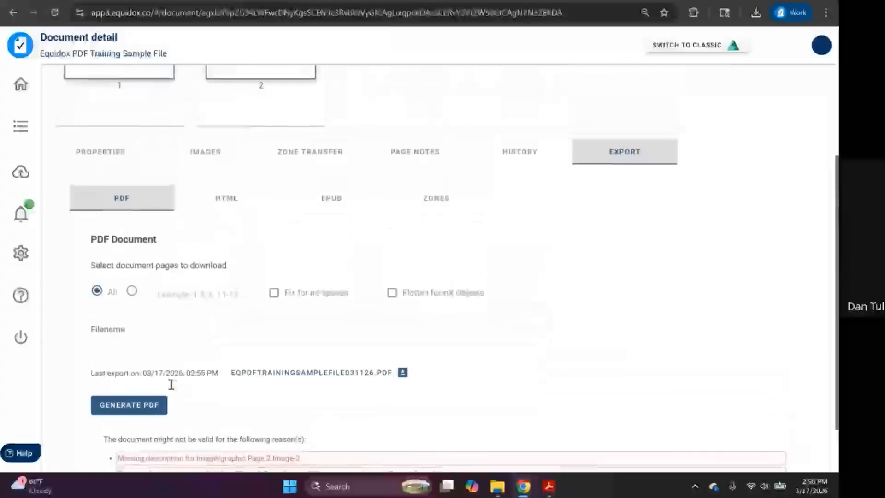
- Leave the sample document for the document import page and clear the recently imported EQPDFTrainingSampleFile031126.pdf entry
left_click(42, 126)
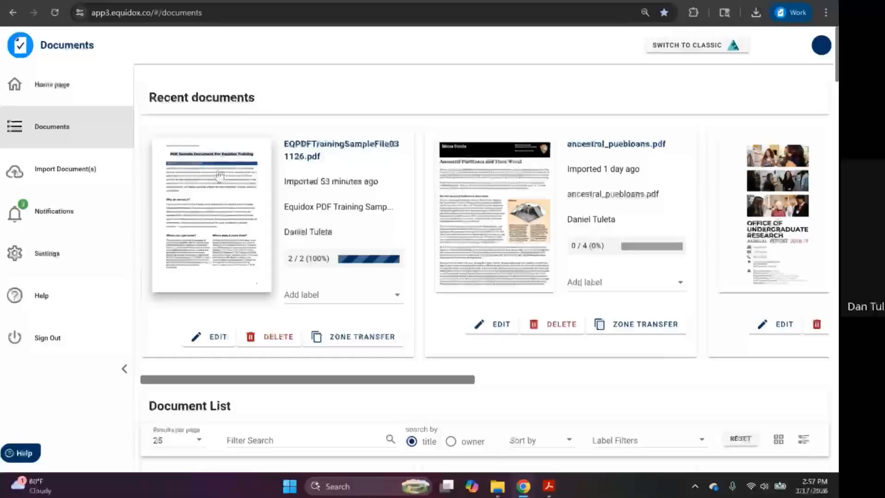
left_click(88, 174)
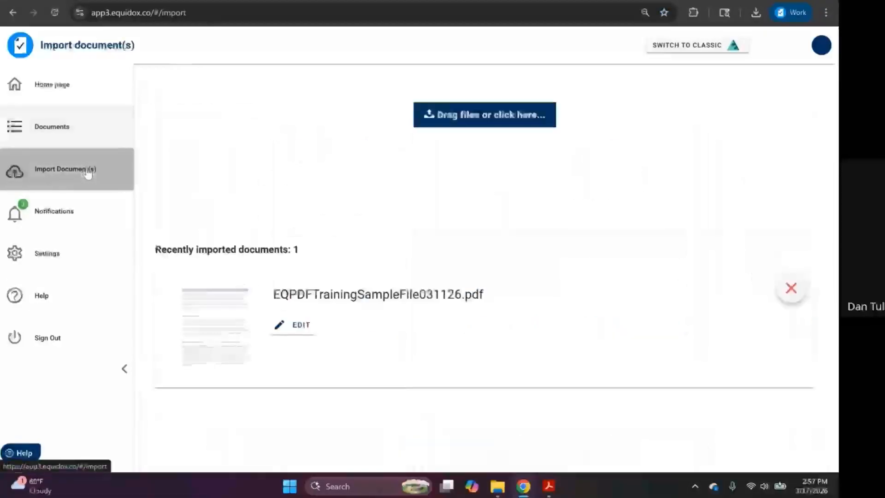
left_click(791, 288)
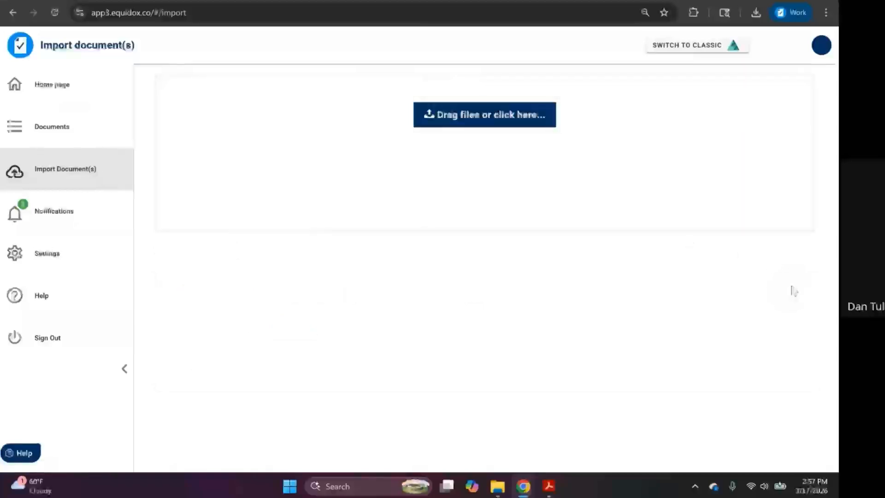
- Import "IT-example doc.pdf" from the Demo Documents folder into Equidox
left_click(497, 486)
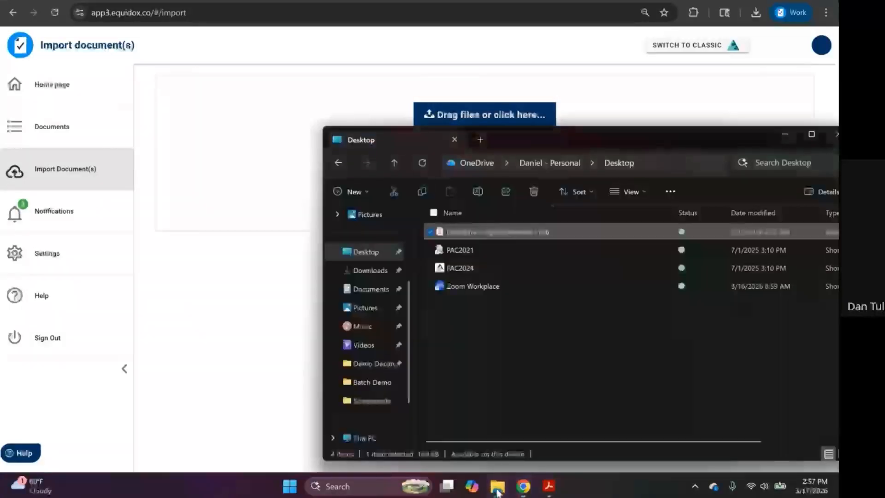
left_click(373, 367)
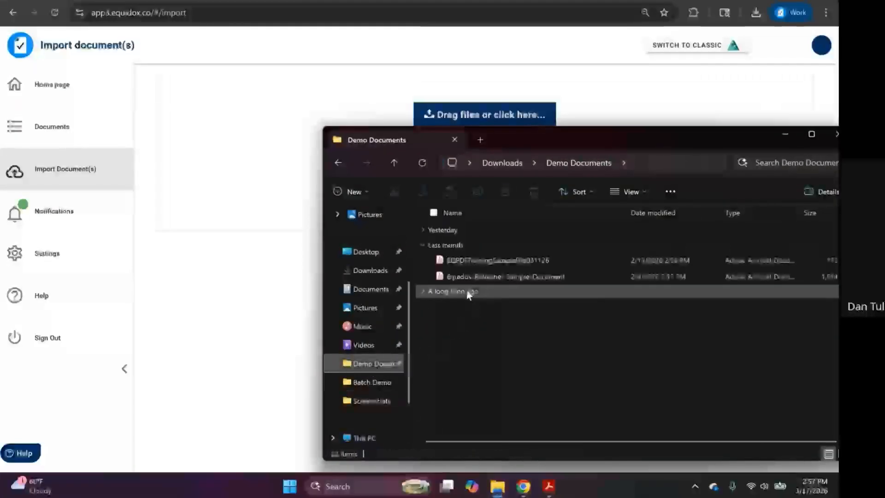
left_click(421, 290)
scroll(479, 306, "down", 3)
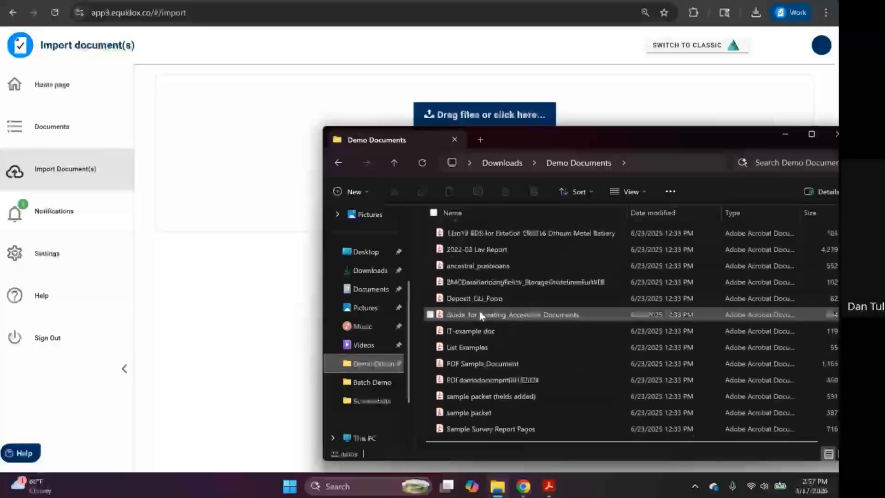
left_click(464, 335)
left_click_drag(464, 334, 195, 129)
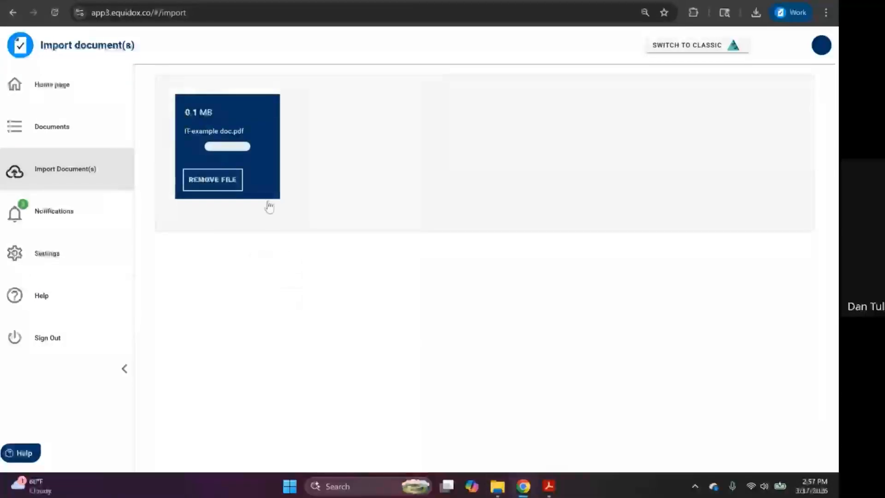
mouse_move(203, 155)
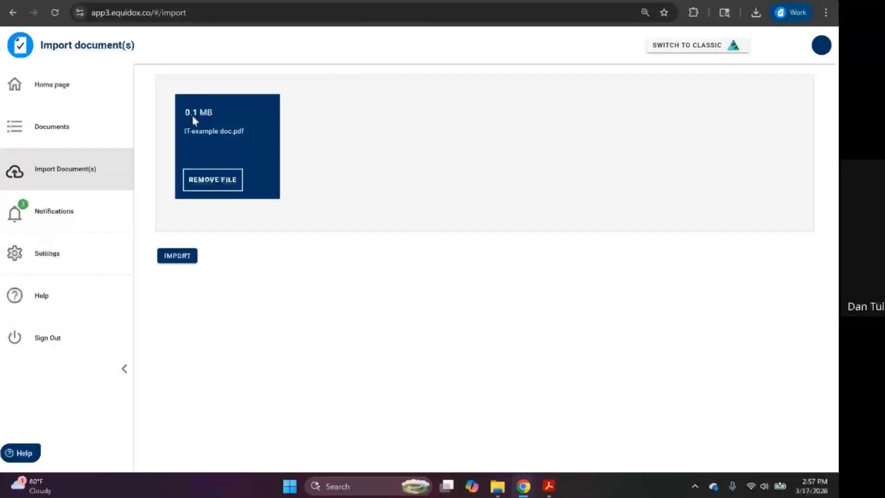
left_click(184, 256)
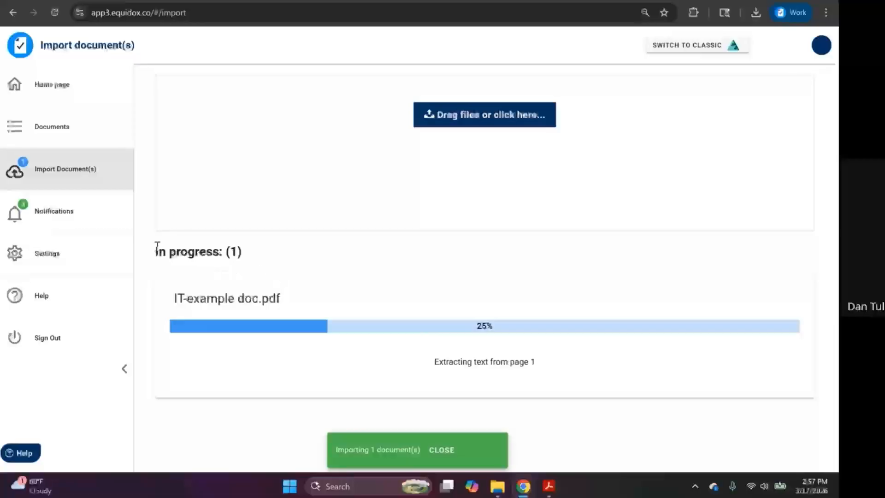
- Open page 1 of IT-example doc.pdf for remediation and set the zone detector sensitivity to 10
left_click(63, 126)
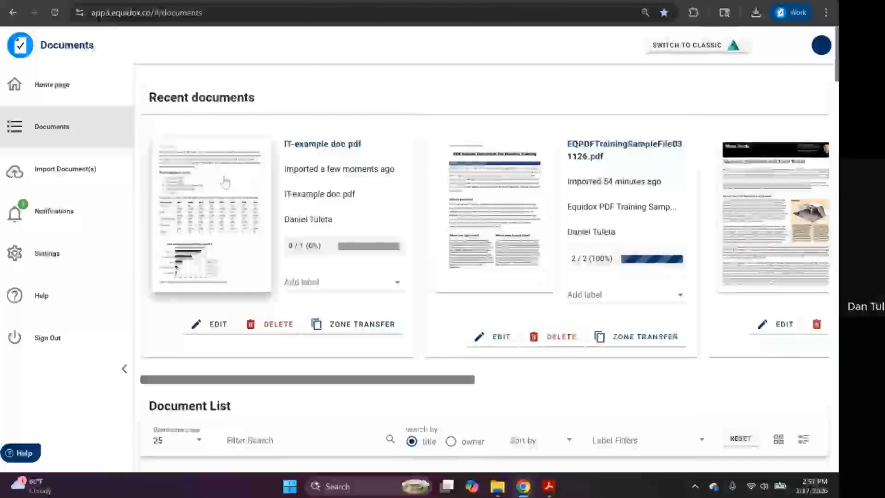
left_click(224, 179)
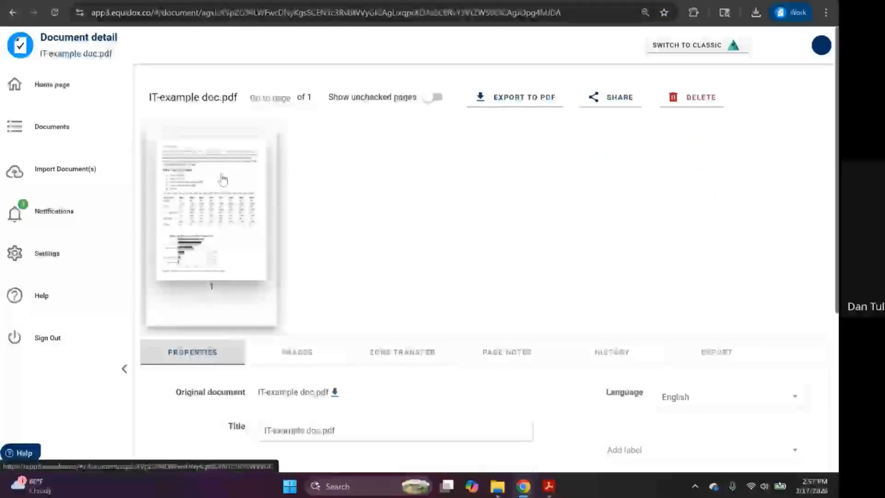
left_click(219, 203)
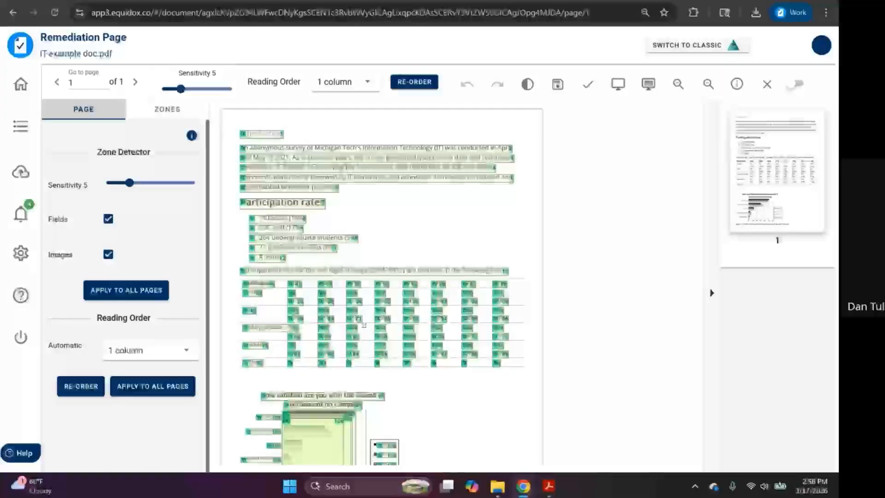
left_click_drag(180, 88, 198, 89)
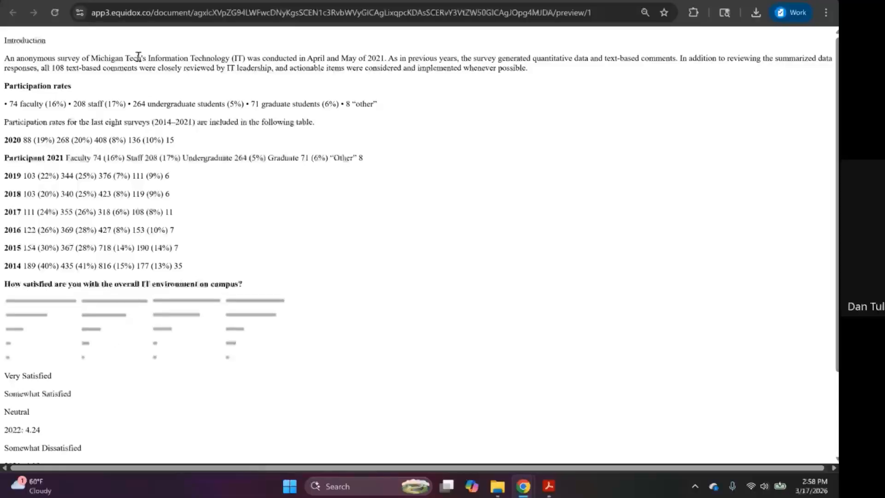
- Read through the page 1 preview down to the figure caption, then return to the remediation page
scroll(192, 246, "down", 2)
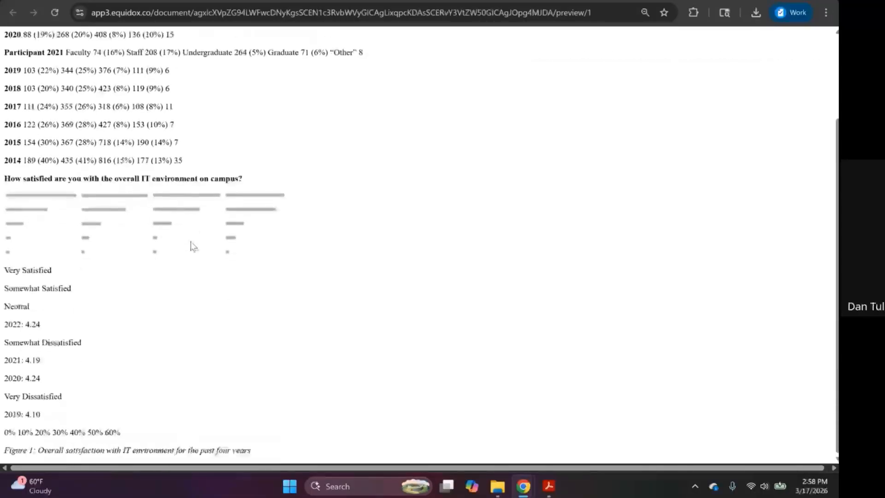
scroll(115, 312, "up", 2)
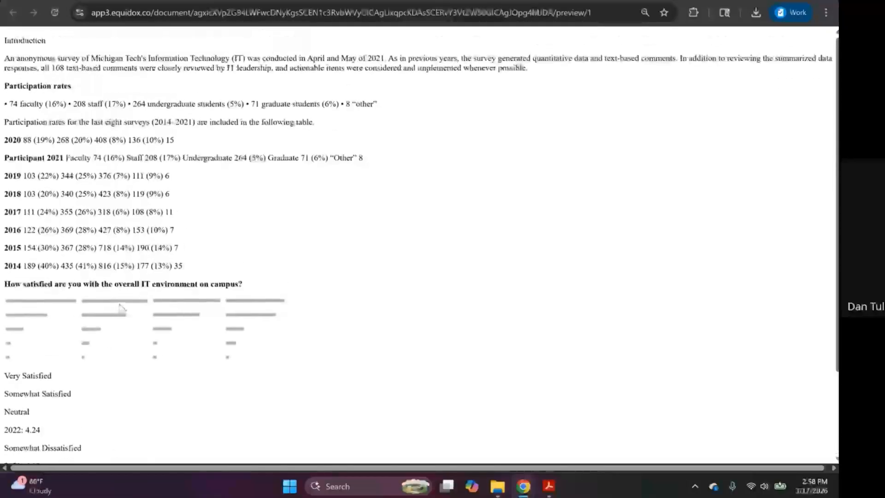
left_click(138, 1)
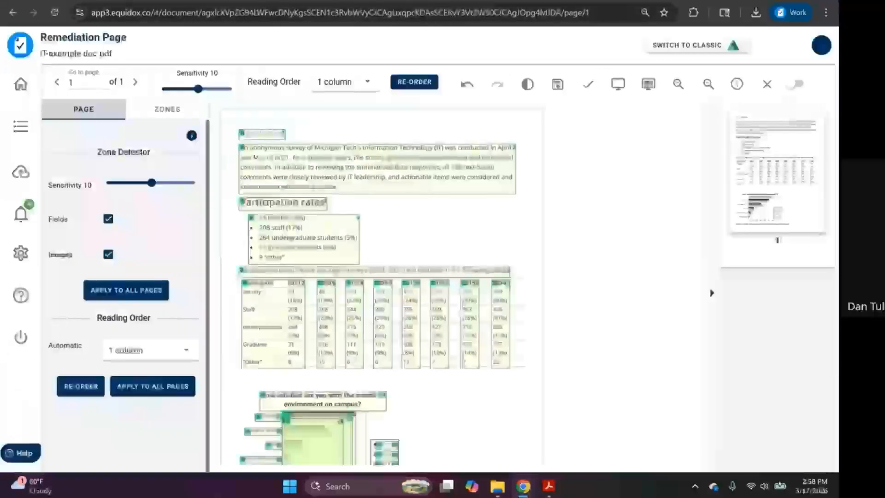
- Enlarge the page view and make the "Introduction" zone a level 1 heading
left_click(678, 84)
left_click(678, 84)
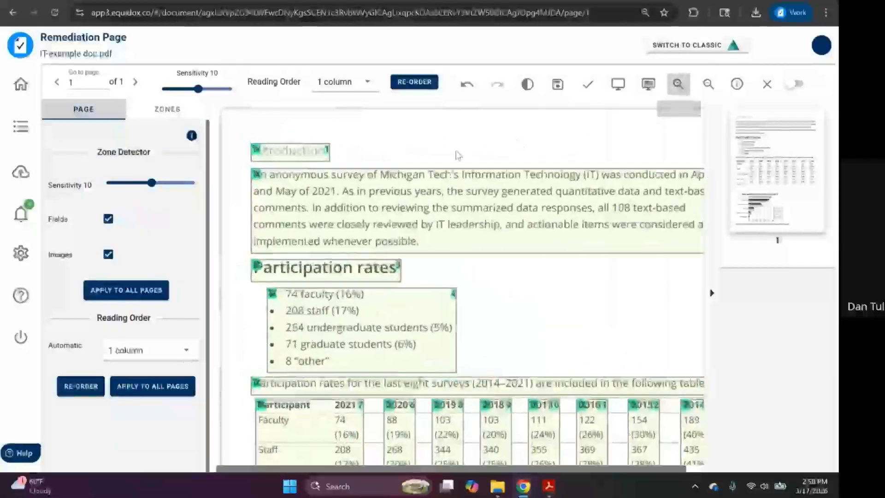
left_click(304, 149)
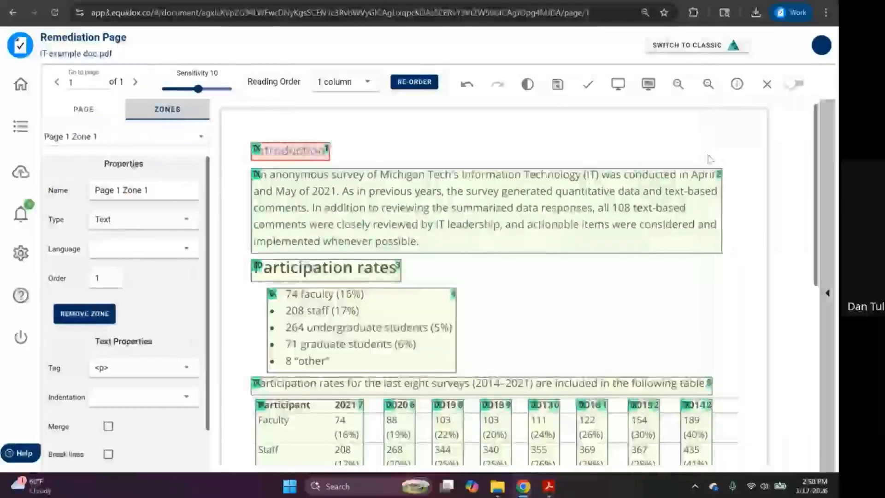
key("h")
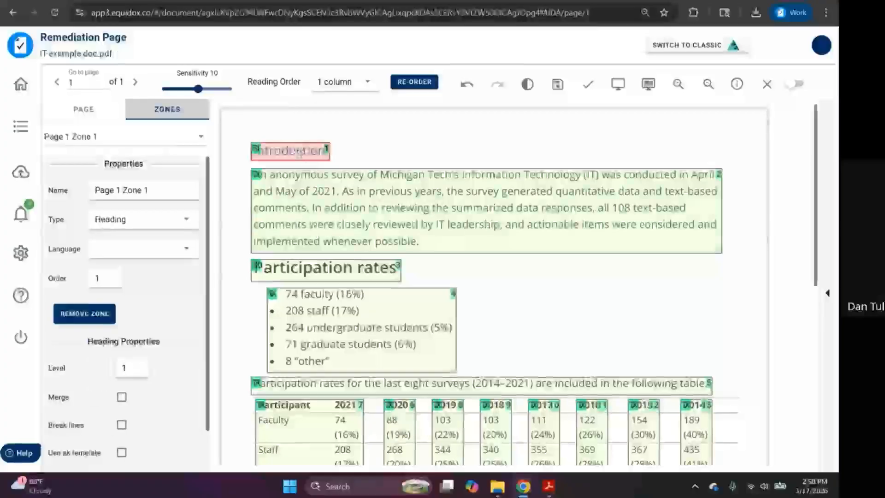
- Make "Participation rates" and "How satisfied are you with the overall IT environment on campus?" level 2 headings
left_click(359, 268)
key("h")
key("2")
scroll(355, 266, "down", 5)
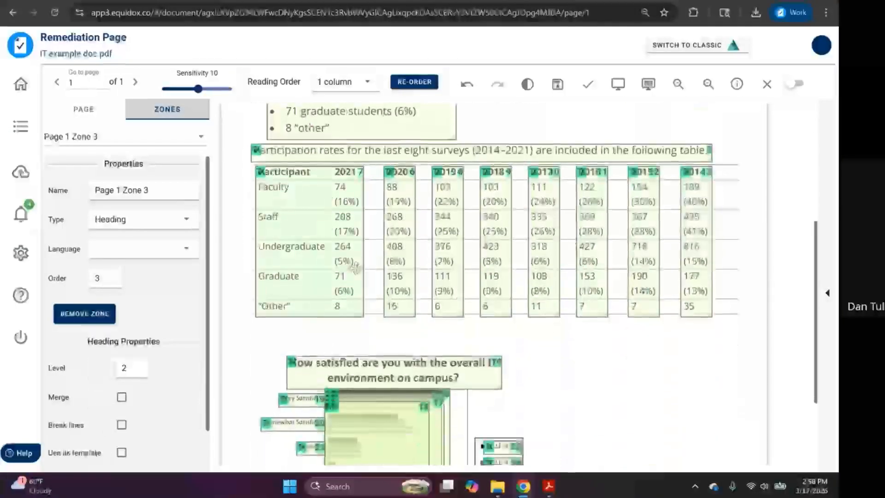
left_click(357, 374)
key("h")
key("2")
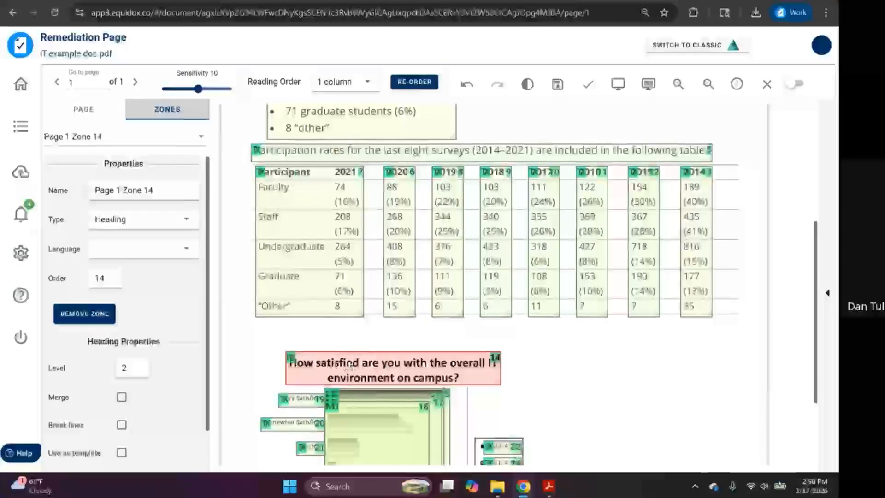
- Review the heading zones' levels on the page, then open the HTML preview and examine how each of the three headings renders
scroll(413, 238, "up", 5)
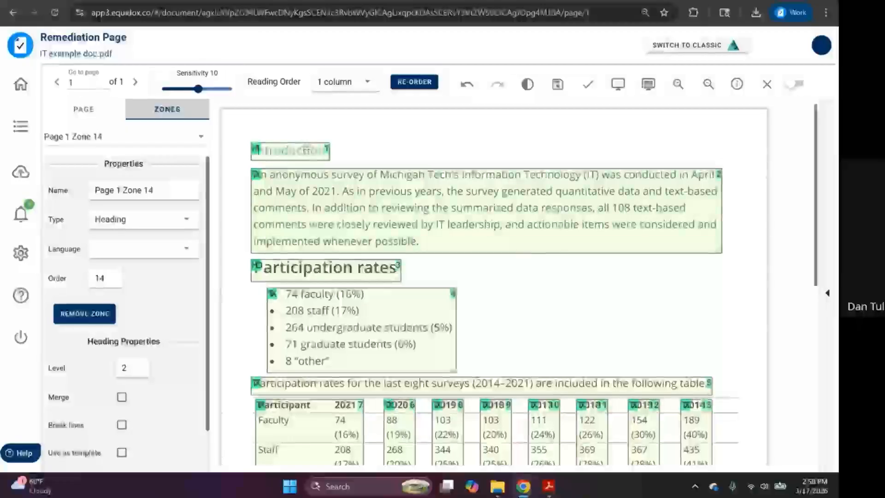
left_click(307, 149)
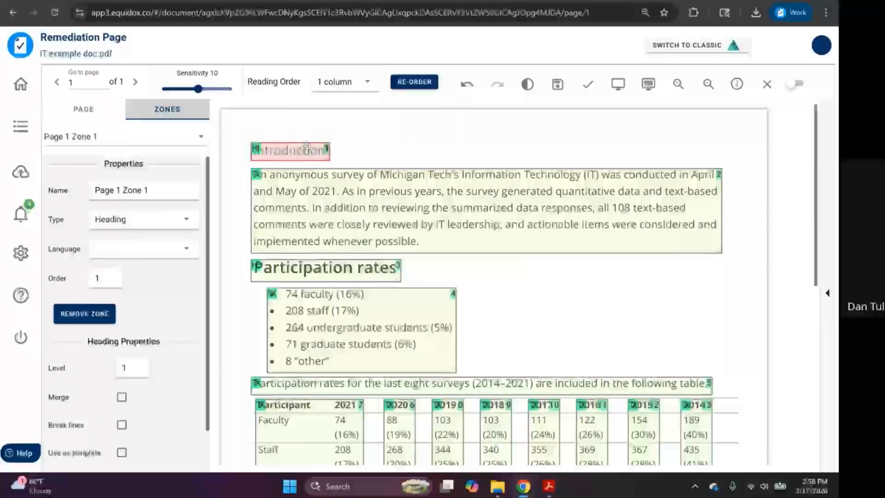
left_click(307, 268)
scroll(307, 268, "down", 6)
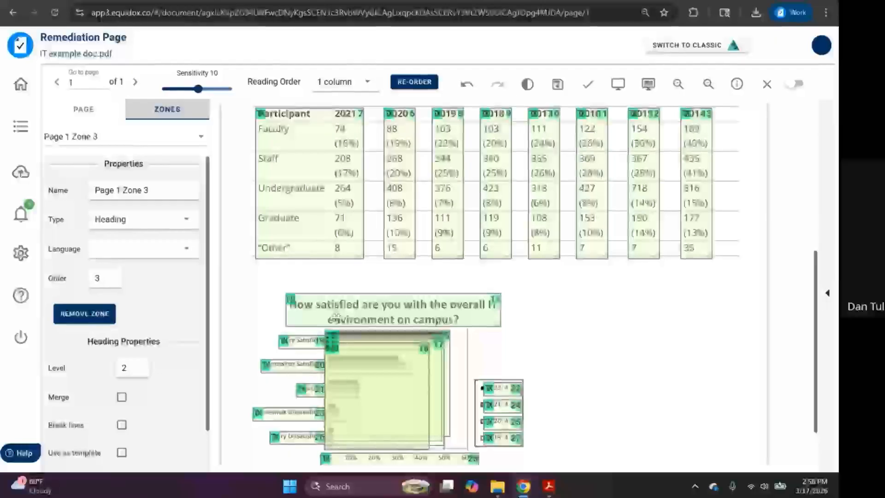
left_click(617, 84)
double_click(58, 49)
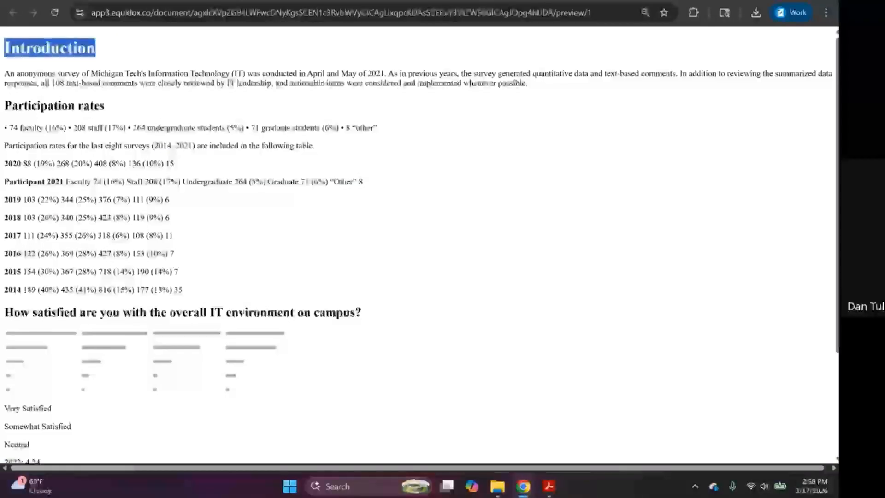
triple_click(55, 107)
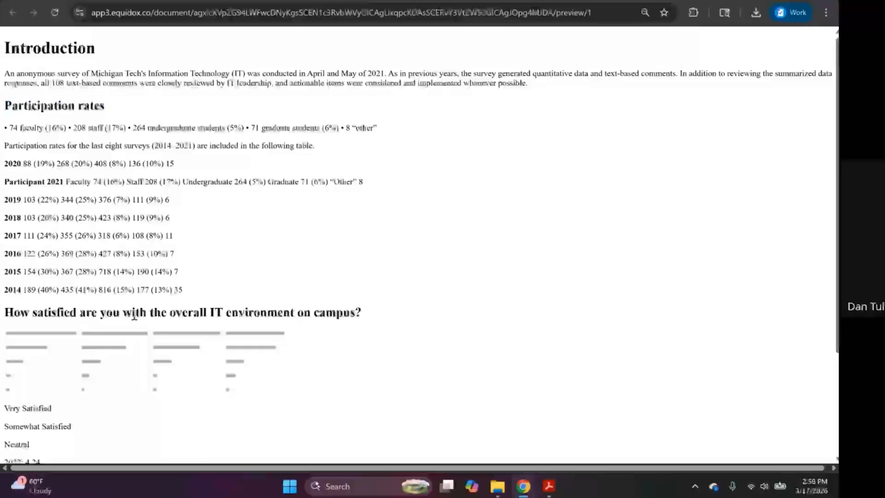
triple_click(134, 314)
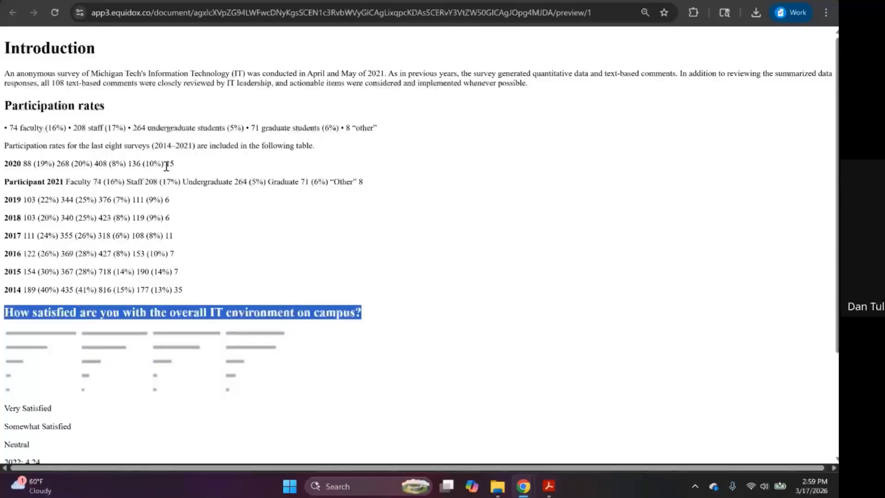
- Examine how the bulleted participation list reads in the preview, then return to that list on the remediation page
left_click(154, 130)
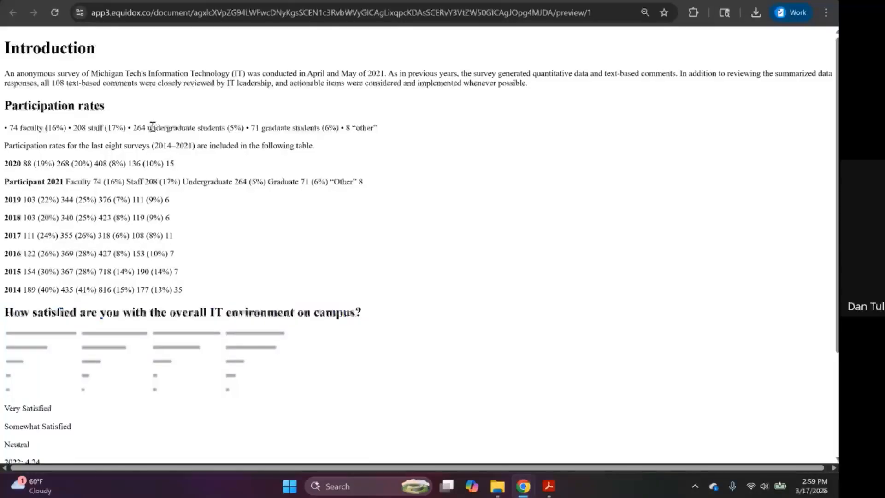
triple_click(153, 127)
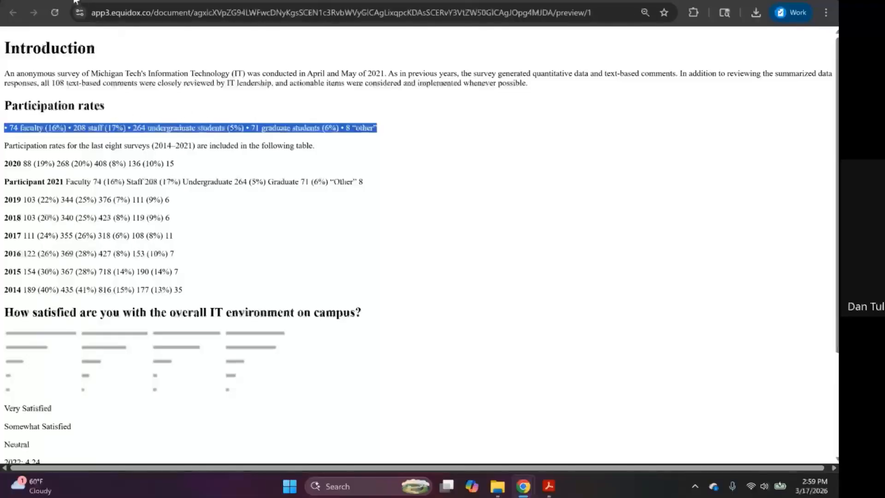
key("ctrl+shift+Tab")
scroll(341, 303, "up", 5)
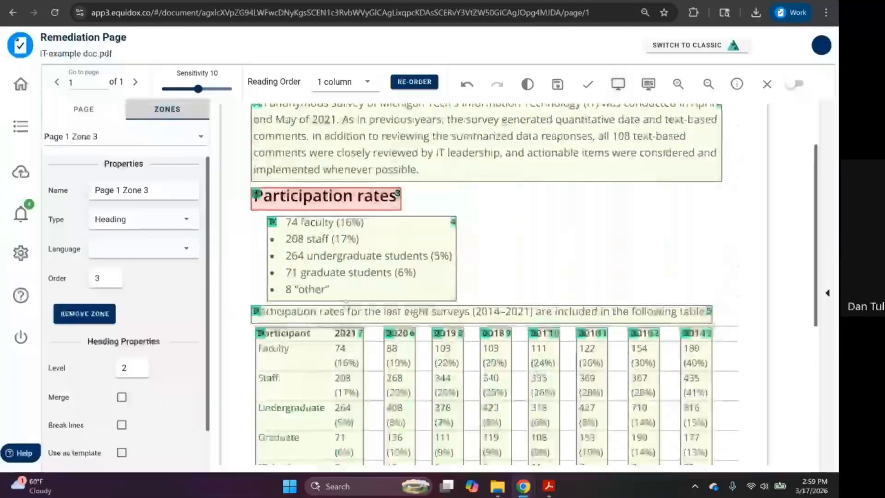
- Select the bulleted participation list zone and examine how that list reads in the preview, then return to the remediation page
left_click(325, 247)
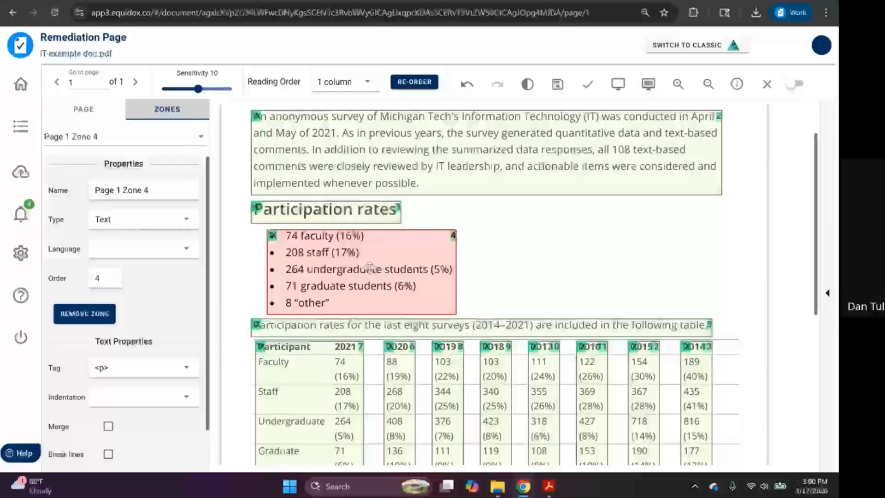
left_click(226, 1)
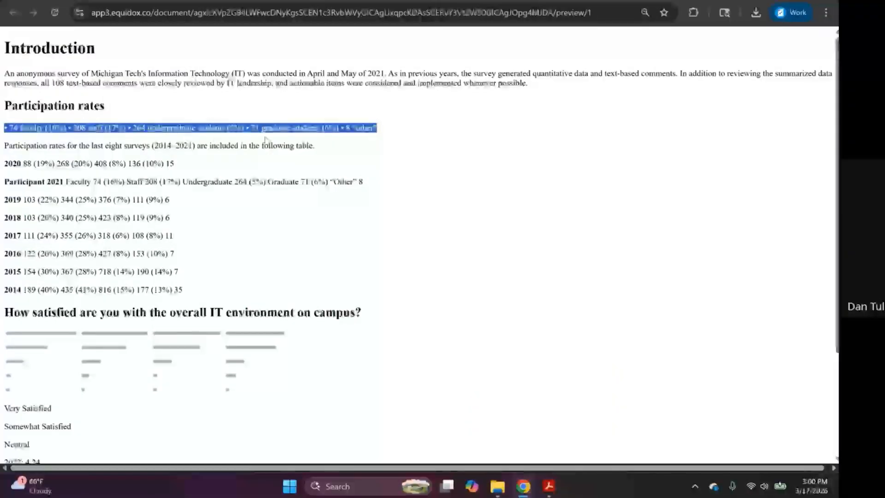
left_click(382, 131)
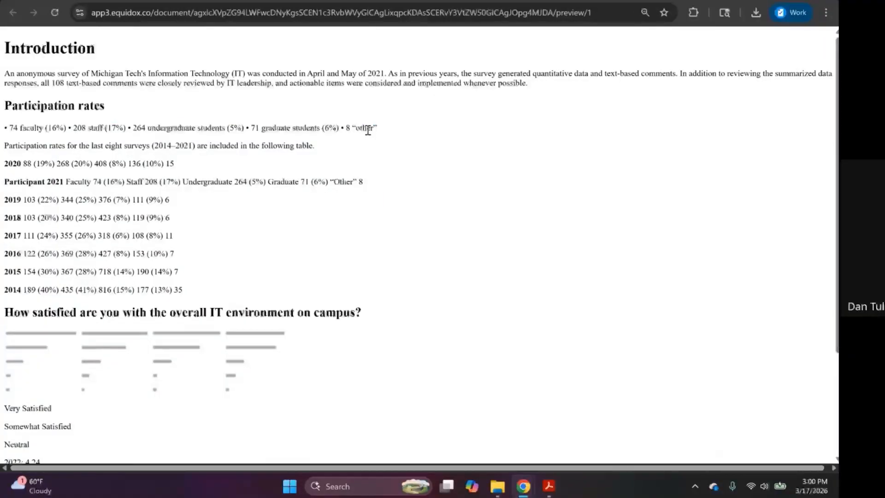
left_click(53, 1)
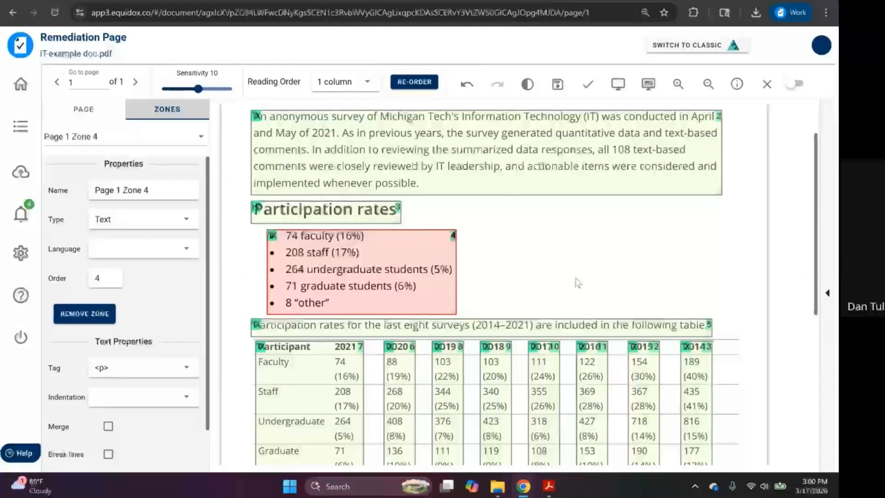
- Make the bulleted participation zone a list with List Detector sensitivity 1, then check the list items in the preview
key("l")
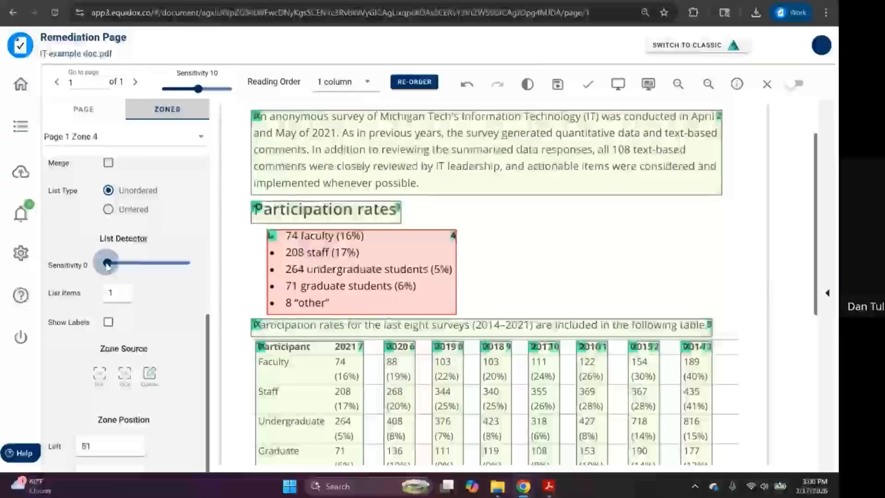
left_click_drag(107, 264, 116, 270)
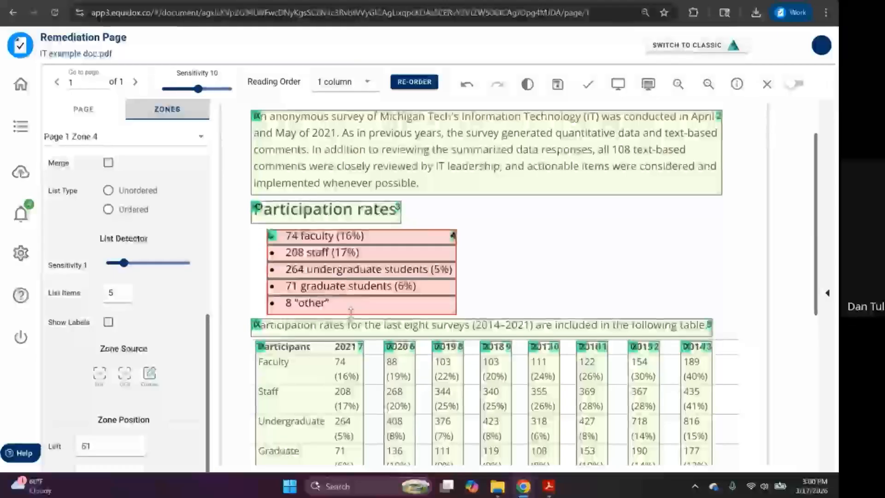
left_click(618, 85)
left_click_drag(21, 122, 109, 176)
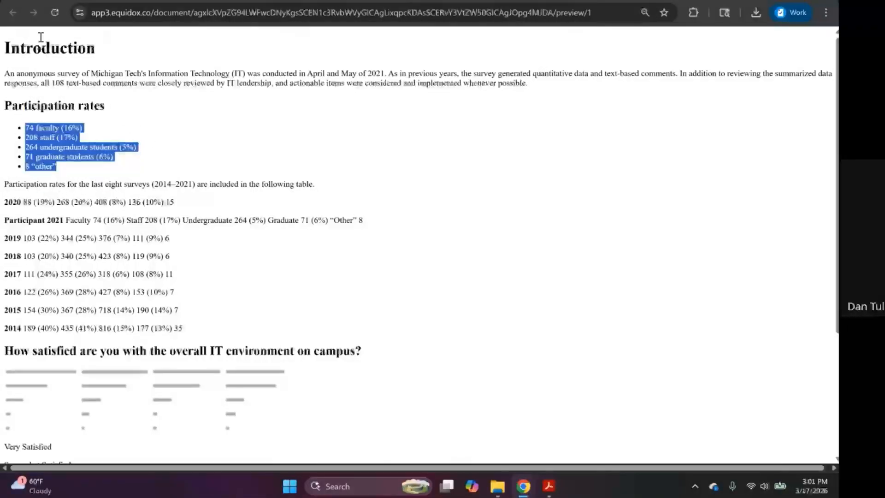
left_click(64, 1)
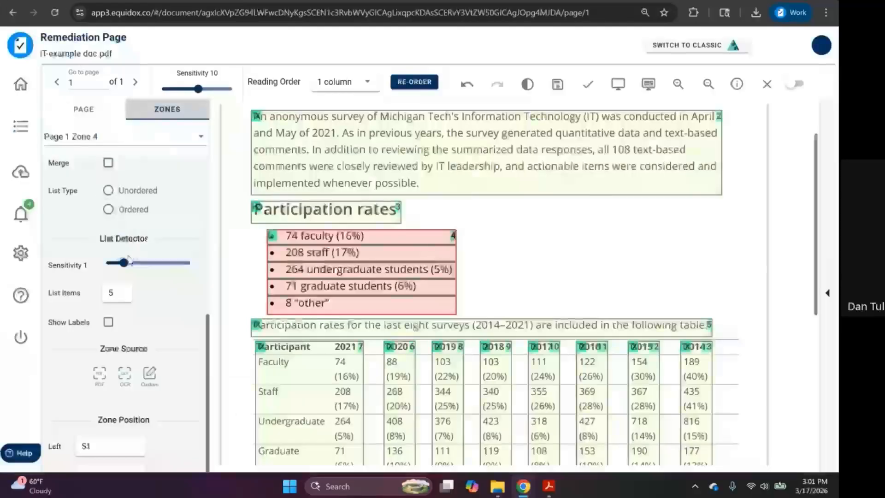
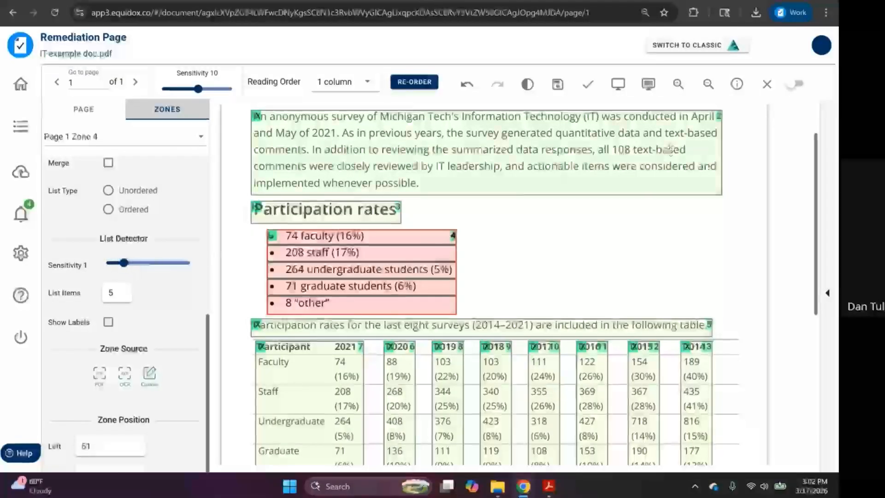
- Examine in the preview how the participation rates table's year columns read and in what order, then return to the remediation page
scroll(530, 223, "down", 3)
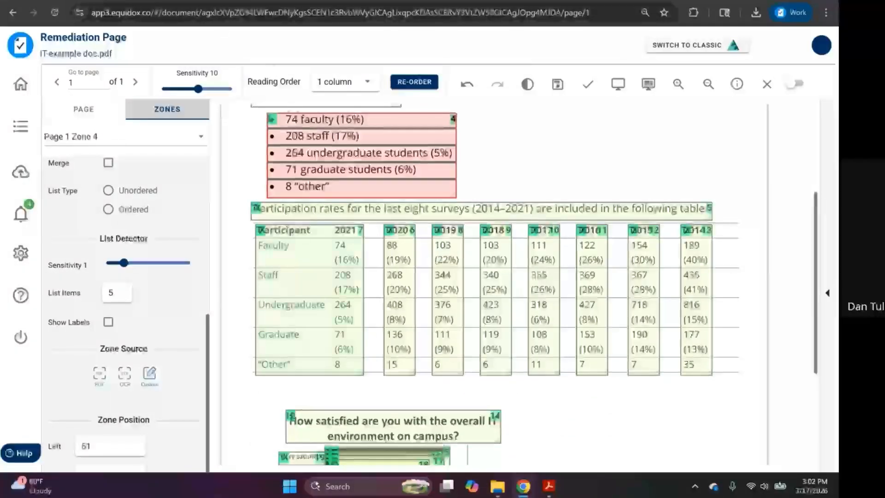
left_click(424, 1)
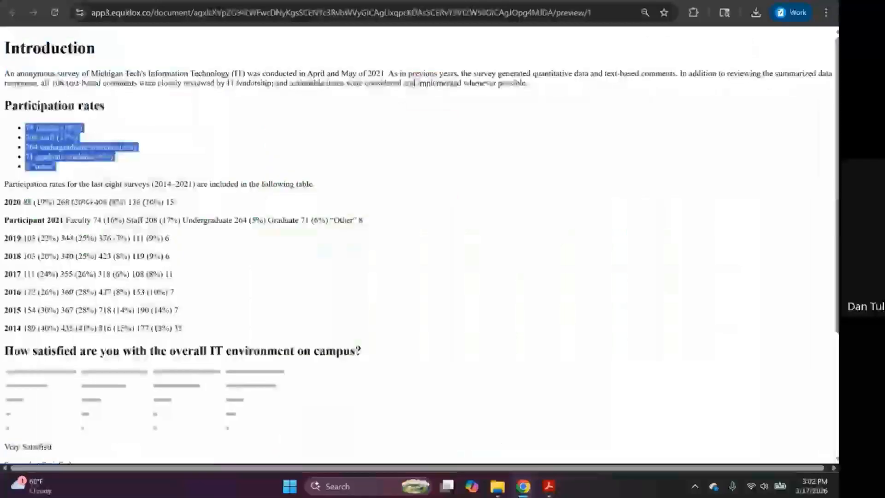
left_click(141, 199)
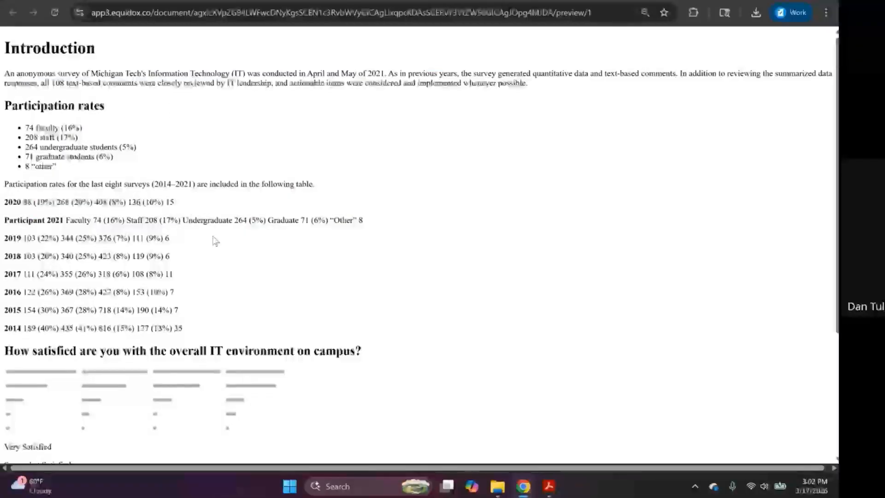
left_click_drag(4, 199, 210, 325)
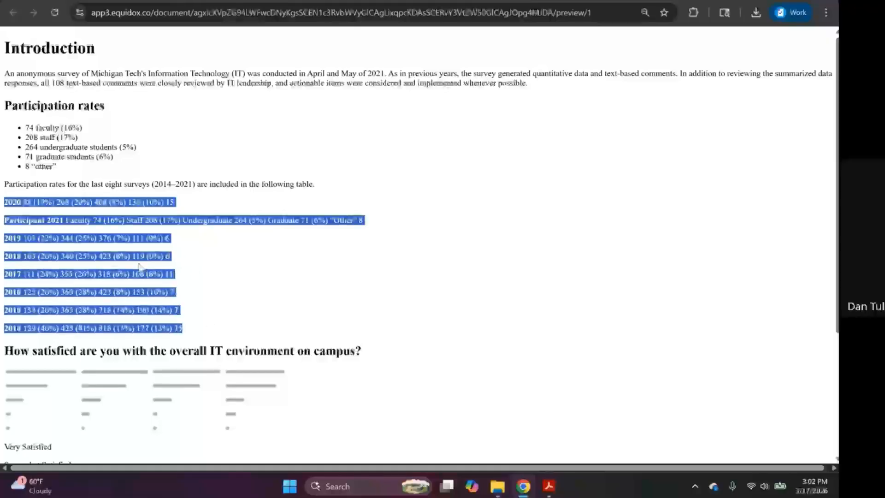
left_click(187, 265)
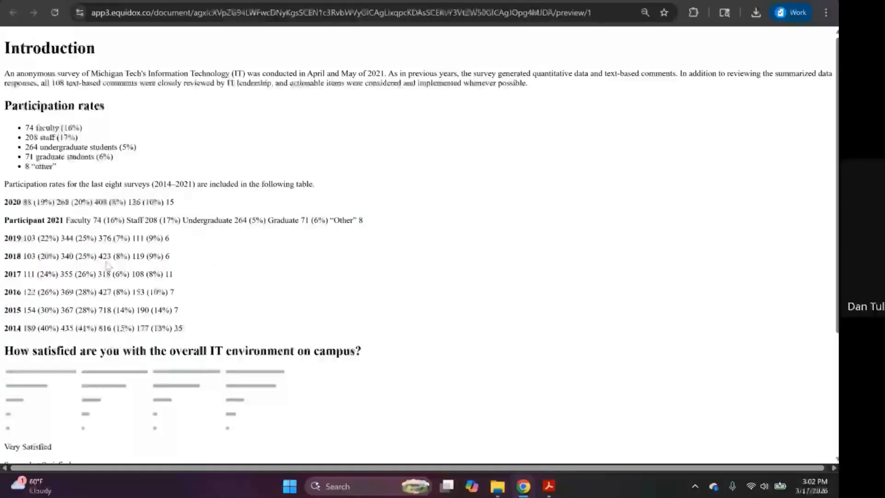
double_click(143, 308)
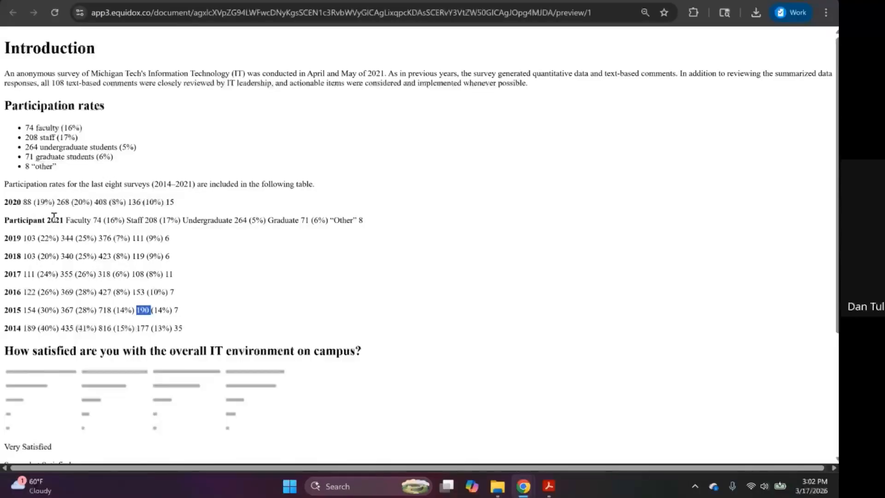
left_click(87, 1)
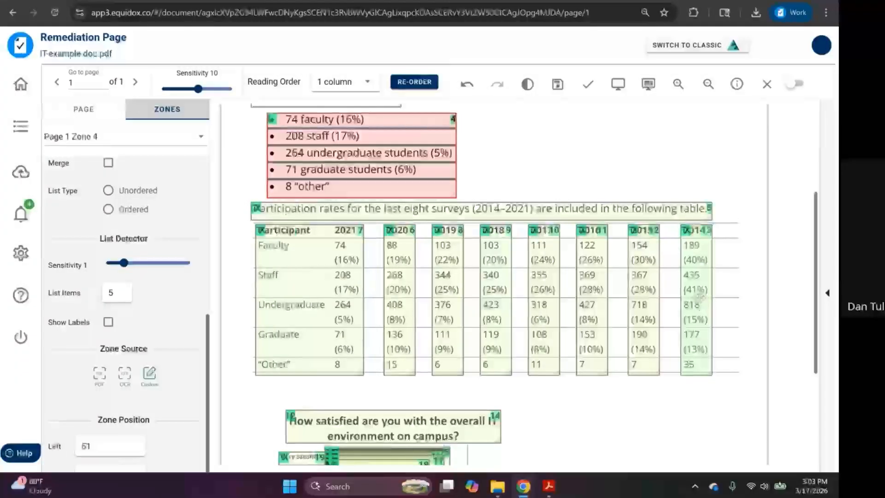
- Shift the 2014 column's zone toward the 2015 column, then move it back over the 2014 figures
left_click(687, 257)
left_click_drag(686, 257, 663, 255)
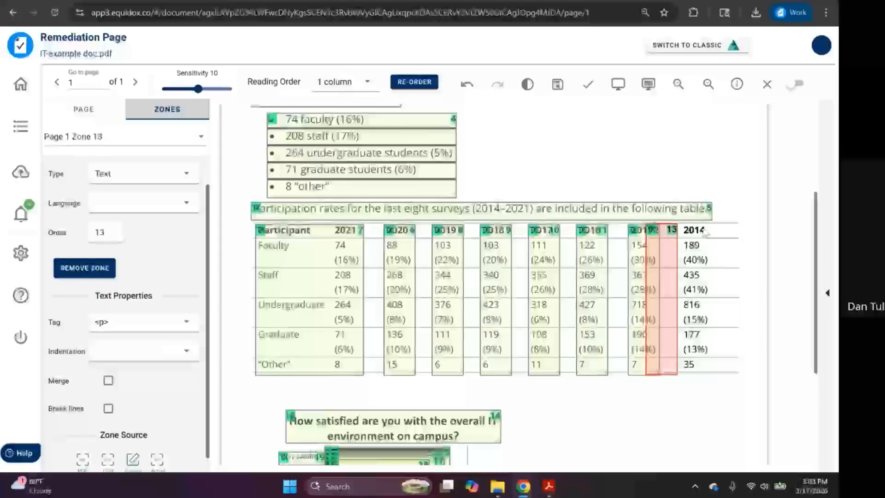
left_click_drag(660, 240, 689, 239)
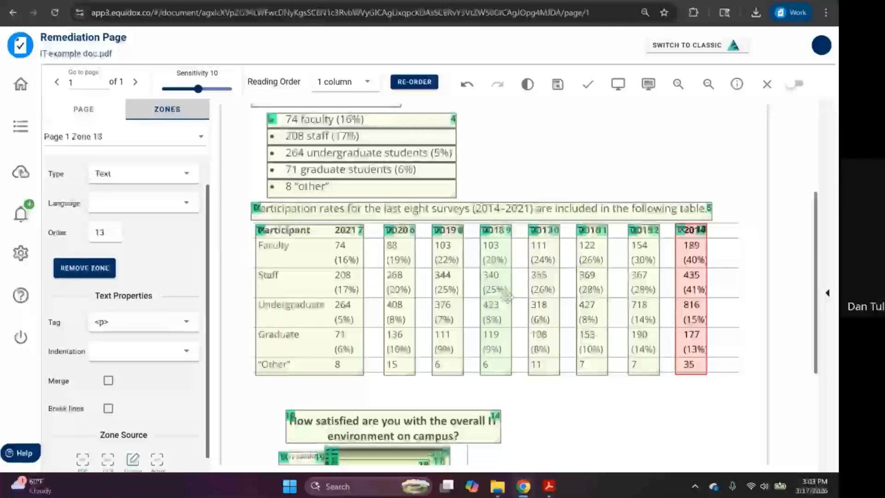
- Inspect the separate text zones covering the 2020 through 2015 columns of the participation table one by one
left_click(402, 247)
left_click(440, 267)
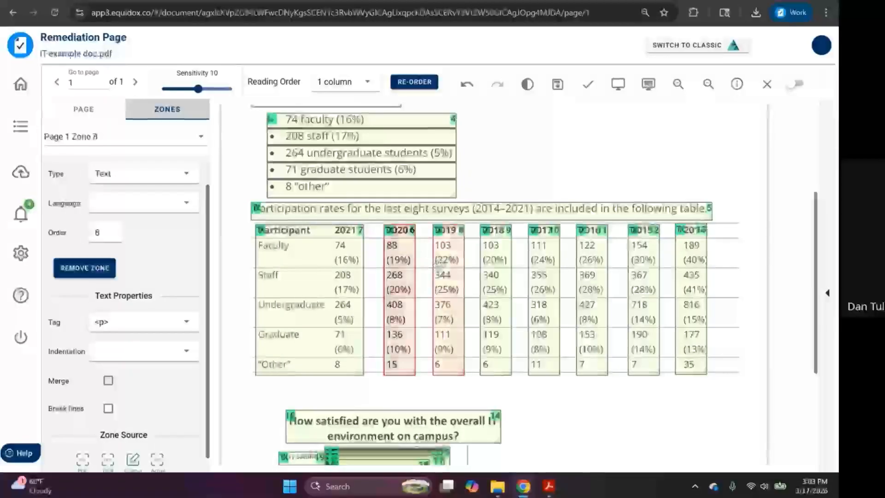
left_click(489, 268)
left_click(543, 266)
left_click(591, 265)
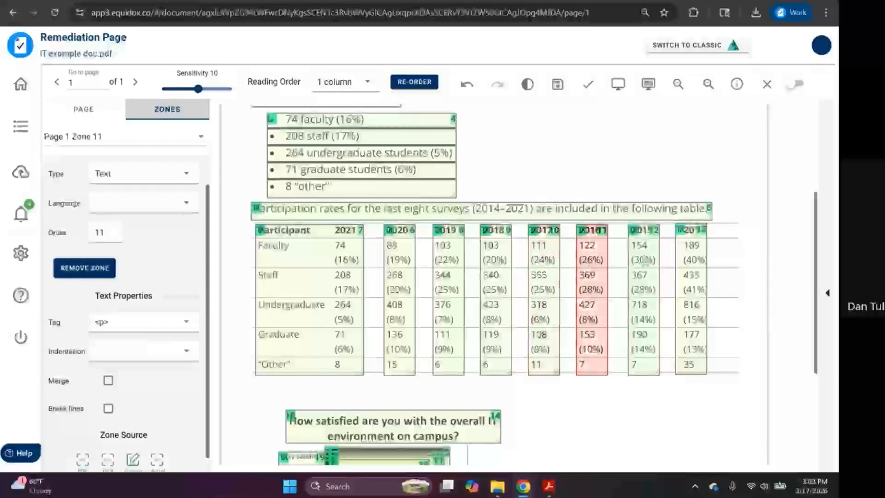
left_click(644, 259)
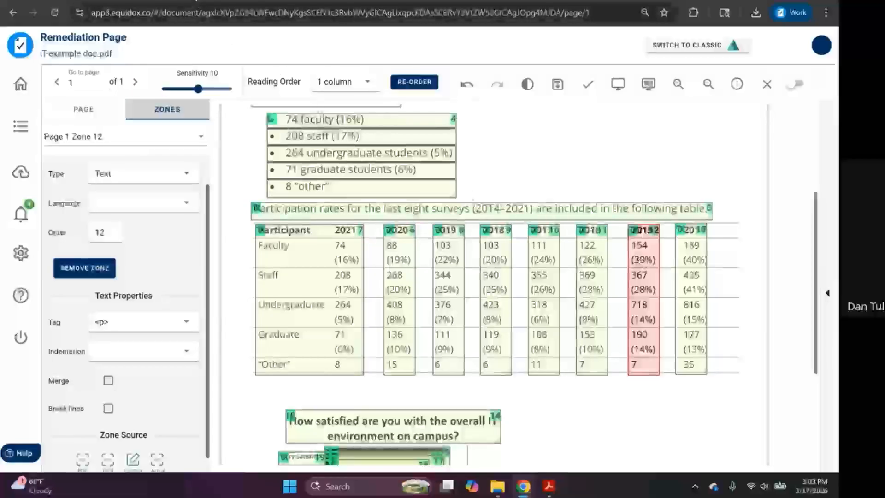
- Compare the separate column zones with the 2014 to 2018 lines in the preview, then go back to the remediation page
left_click(194, 1)
left_click(184, 327)
left_click_drag(187, 351, 45, 290)
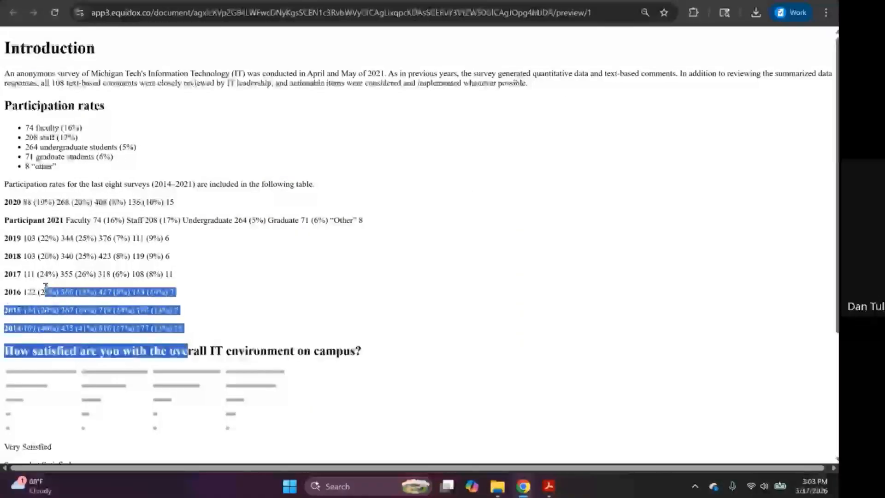
left_click(25, 249)
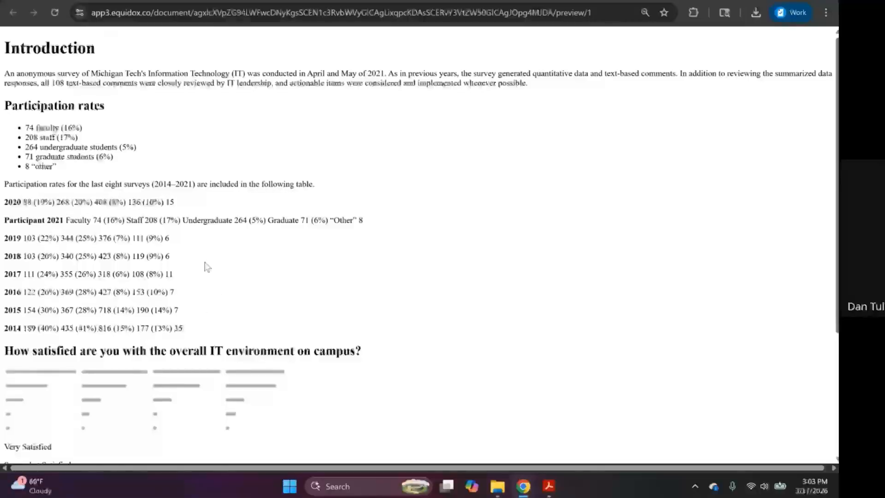
left_click(82, 2)
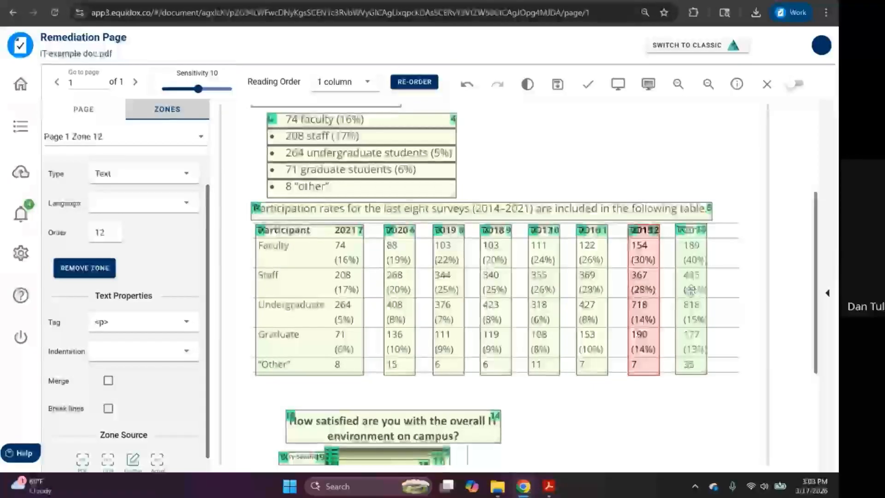
- Extend the Participant and 2021 zone across the whole participation table and change its type to Table
left_click(361, 373)
left_click_drag(360, 373, 720, 360)
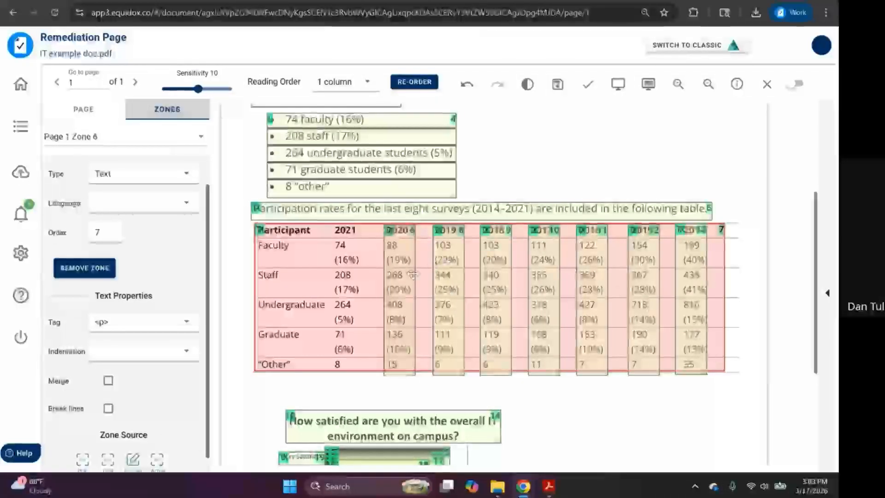
key("t")
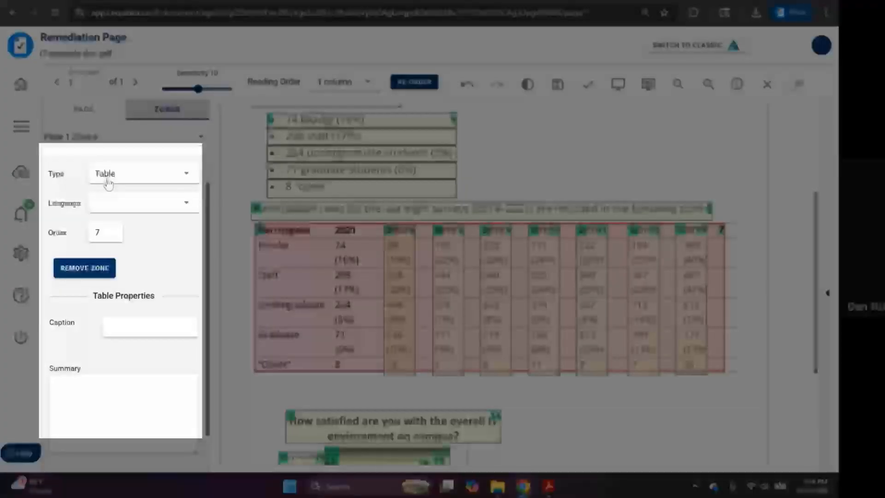
- Open the participation table in the Table Editor and adjust the 2020–2019 column line and the row line under the header
scroll(150, 258, "down", 3)
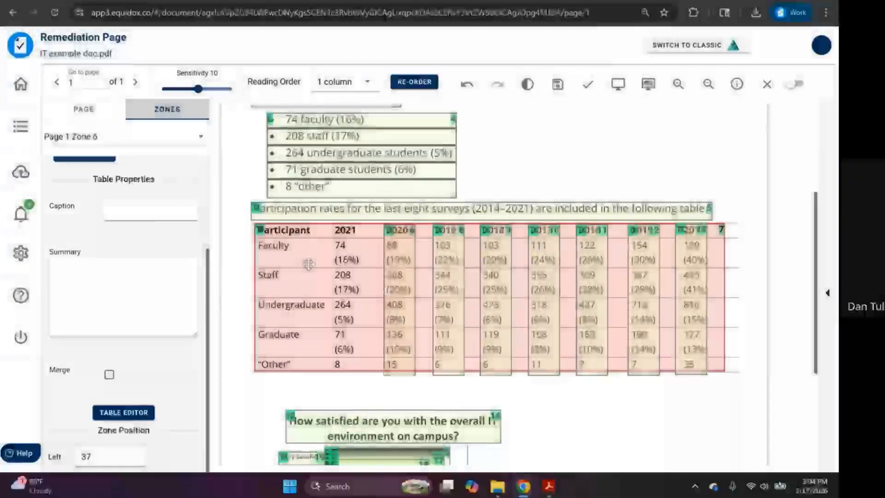
left_click(122, 416)
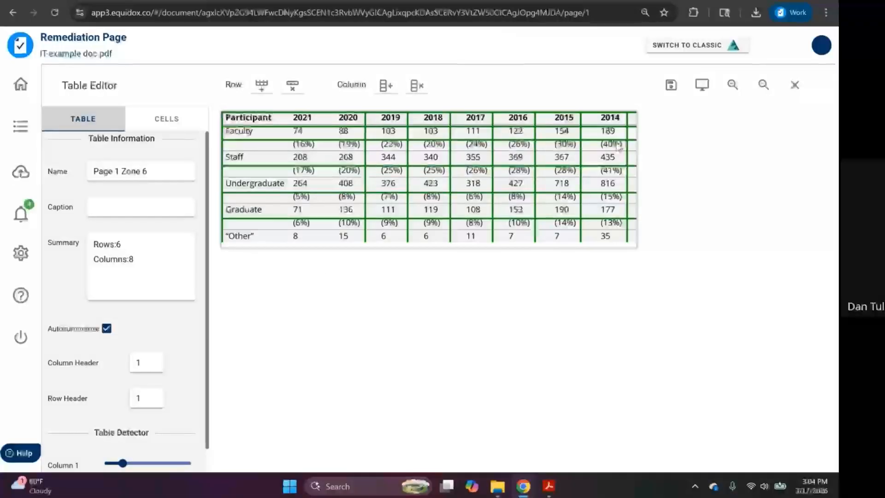
left_click(732, 85)
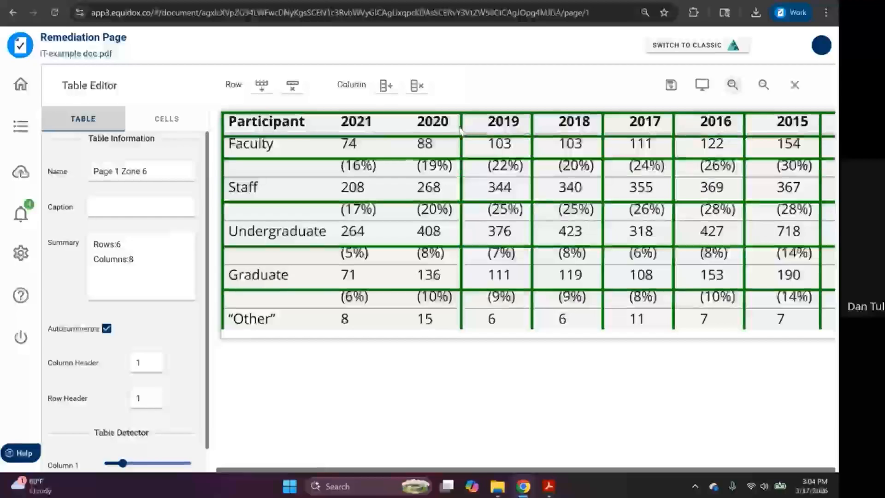
left_click_drag(460, 129, 460, 163)
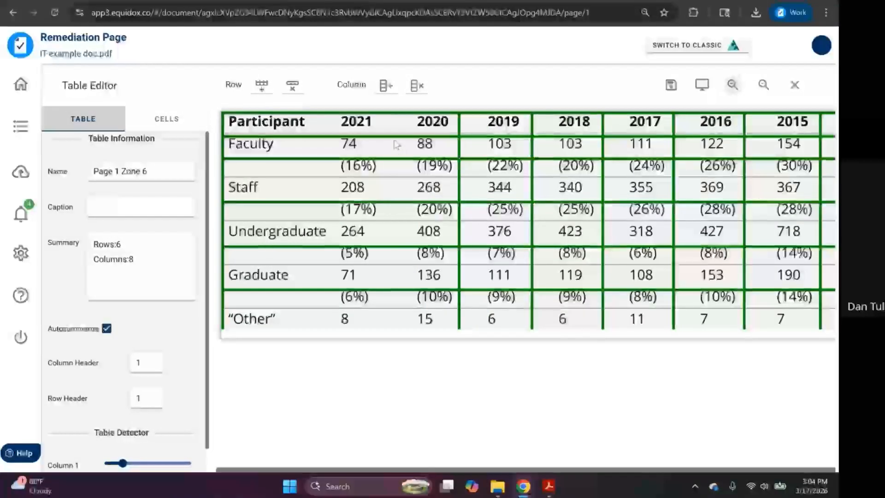
mouse_move(391, 138)
left_mouse_down()
mouse_move(382, 129)
mouse_move(381, 139)
left_mouse_up()
- Try splitting the table's first column from the Staff row's cell, then remove the added column divisions
left_click(381, 181)
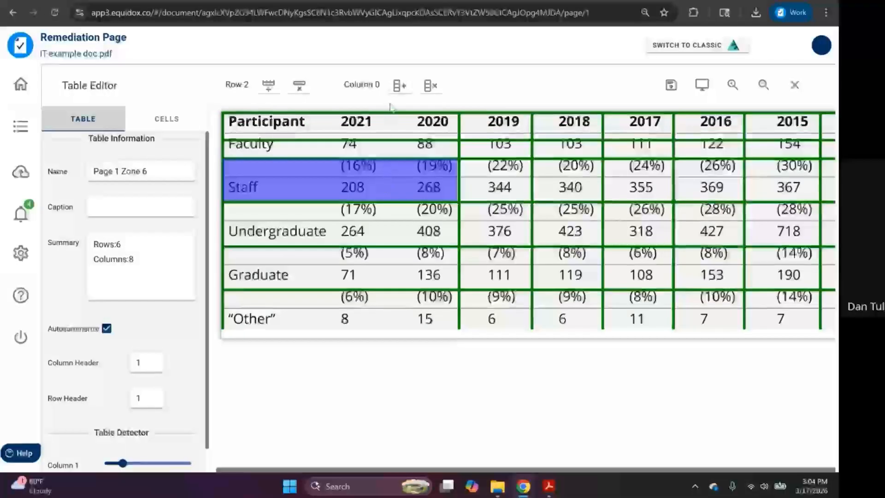
left_click(399, 86)
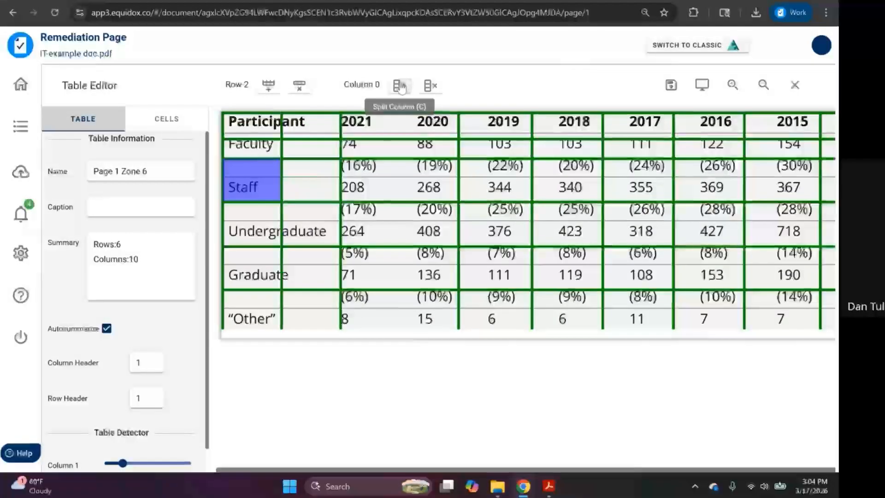
left_click(432, 88)
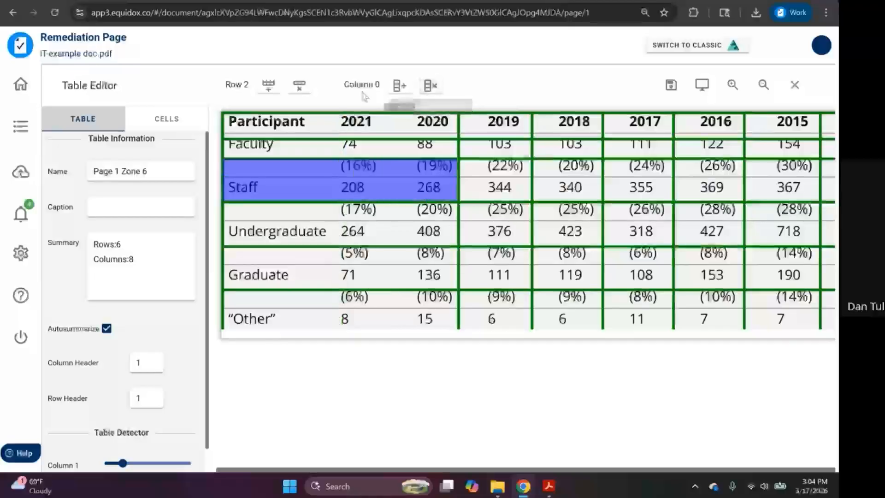
- Try splitting the Staff row, then merge it with the Undergraduate row and bring the Table Detector settings into view
left_click(271, 87)
left_click_drag(341, 166, 341, 232)
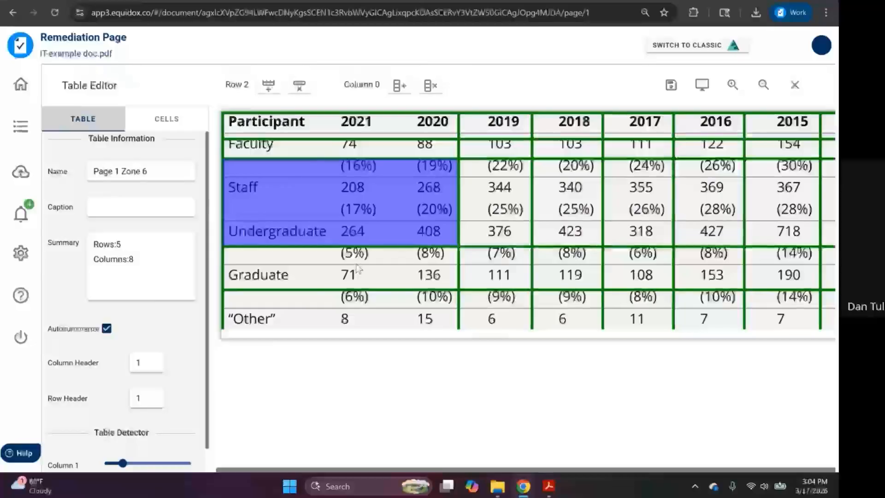
scroll(155, 270, "down", 3)
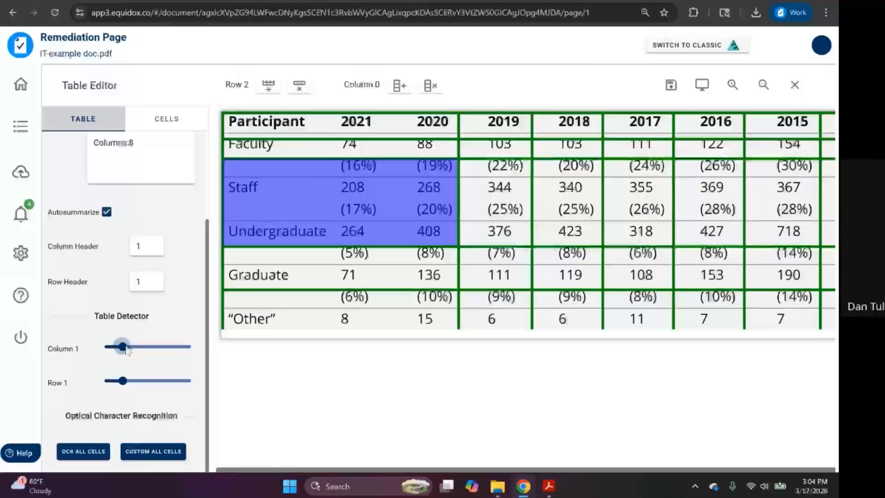
- Set the Table Detector to Column 2 and Row 2 so the participation table's grid is redetected
left_click_drag(122, 347, 140, 347)
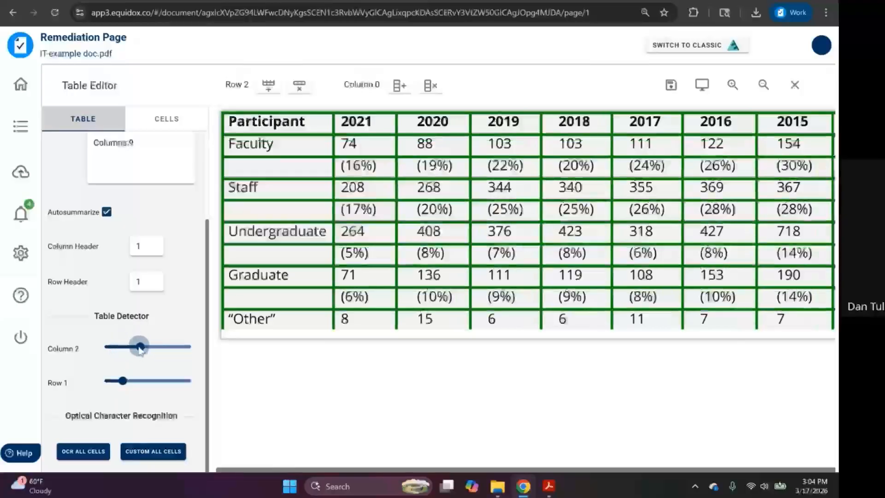
left_click_drag(122, 381, 140, 381)
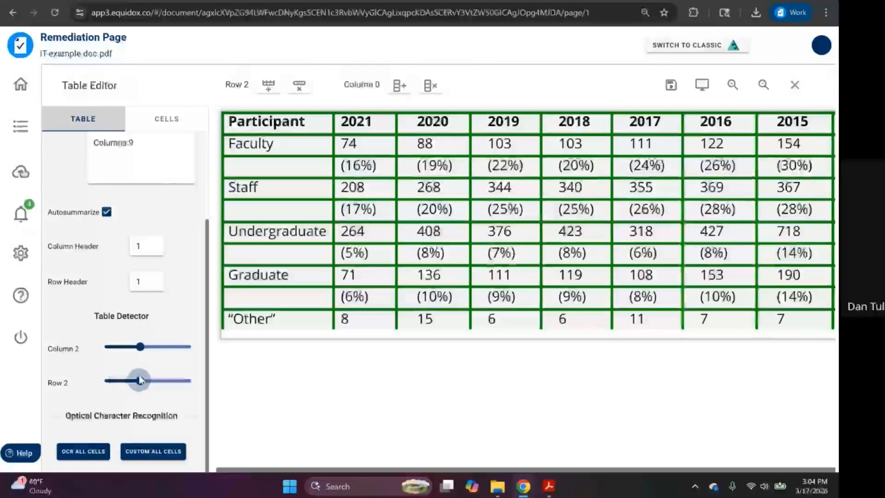
- Walk through the detected cells down the Participant column and across the "Other" row, checking the grid across the full table width
left_click(297, 130)
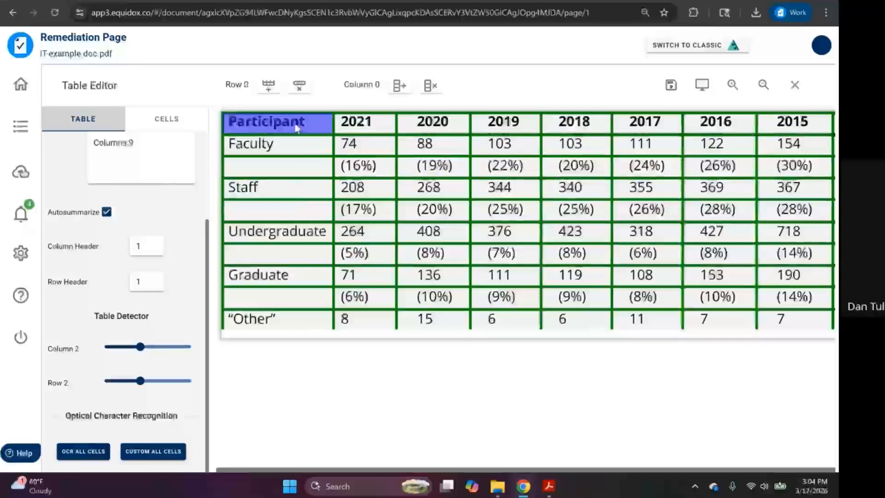
key("Down")
key("Down")
key("Down")
key("Down")
key("Down")
key("Down")
key("Down")
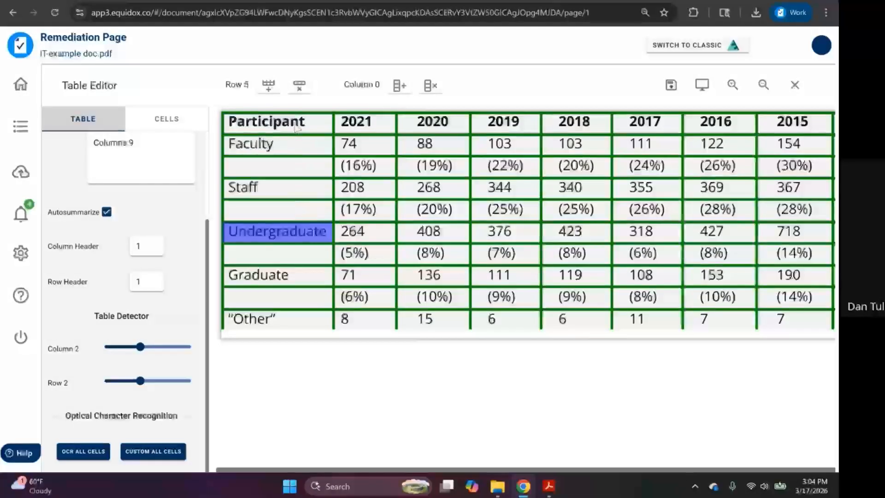
key("Down")
key("Down")
key("Right")
key("Right")
key("Right")
key("Right")
key("Right")
key("Right")
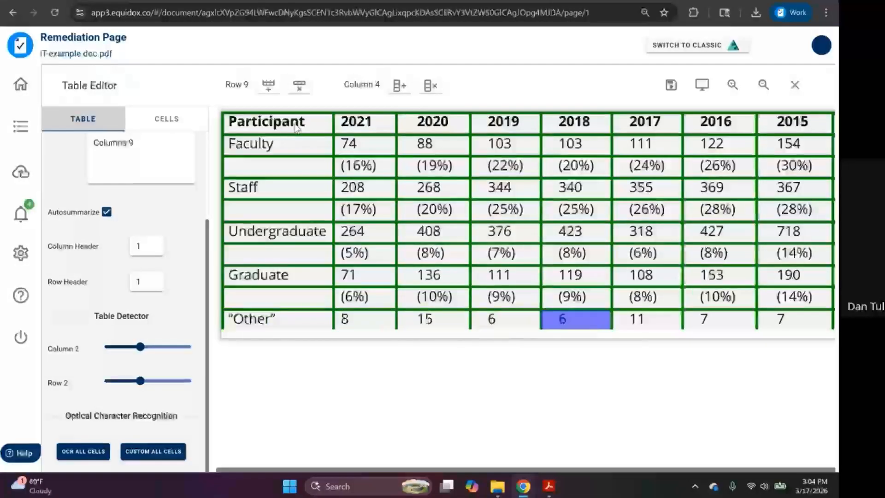
key("Right")
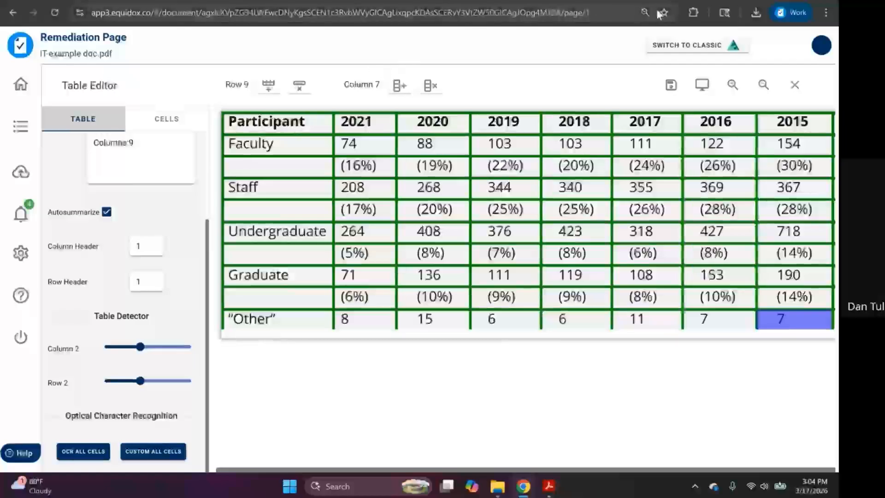
left_click(765, 86)
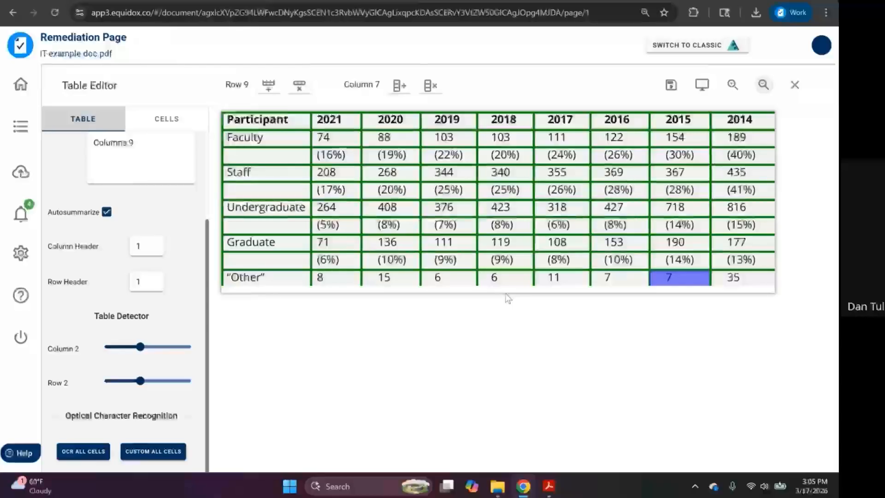
- Preview the participation table and compare it with the unstructured 2014–2021 participation text in the page's HTML preview
left_click(701, 85)
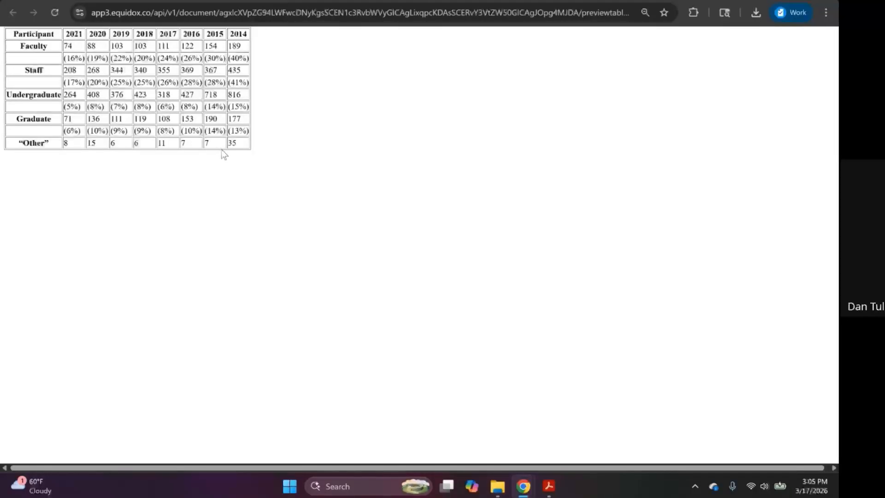
left_click(332, 1)
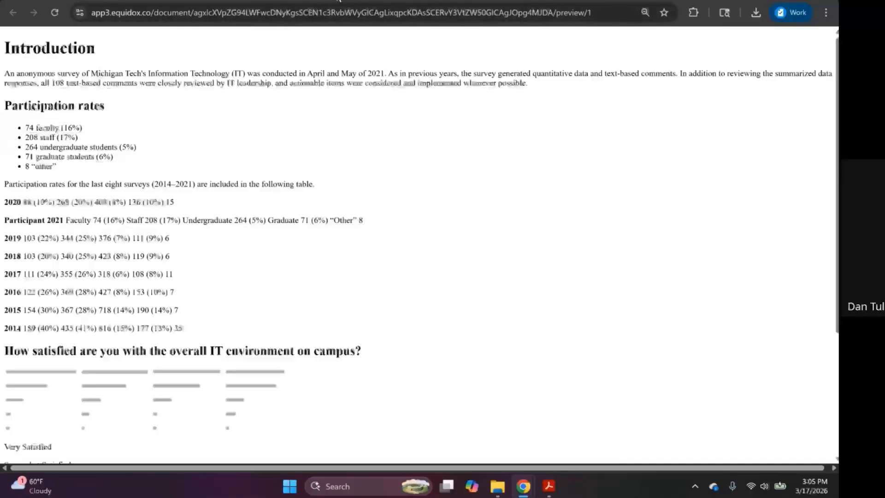
left_click_drag(9, 203, 221, 315)
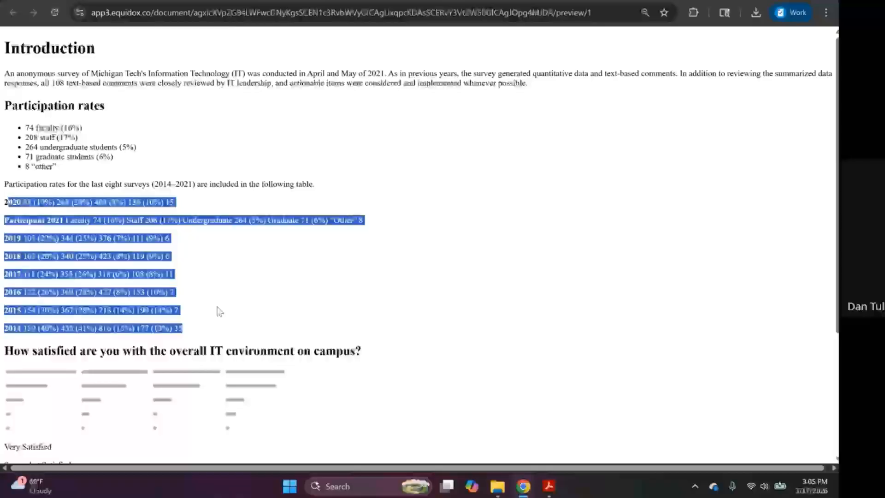
left_click(219, 312)
left_click(225, 0)
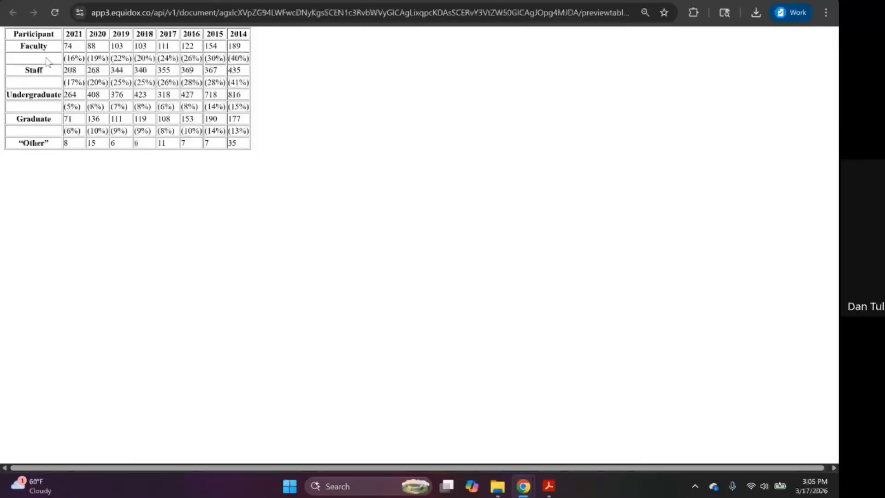
- Examine the percentage cells beneath the Faculty row in the table preview and return to the Table Editor
triple_click(76, 57)
triple_click(101, 58)
left_click(125, 54)
triple_click(121, 54)
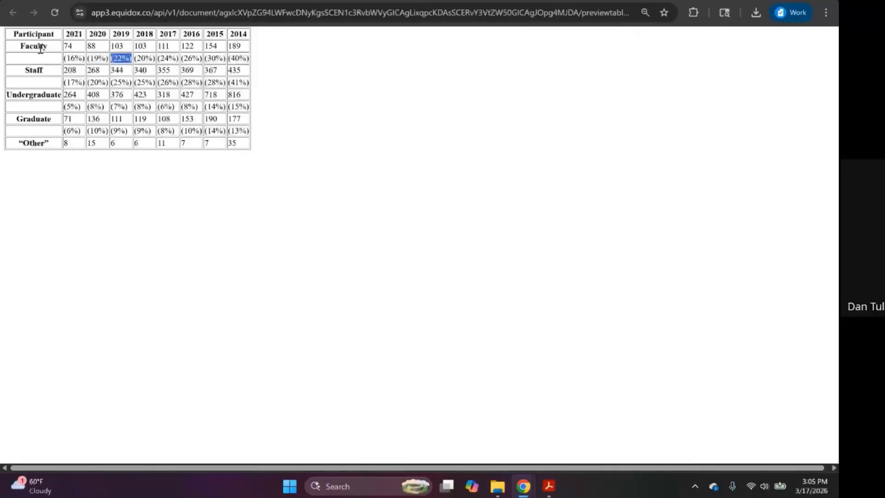
left_click(174, 1)
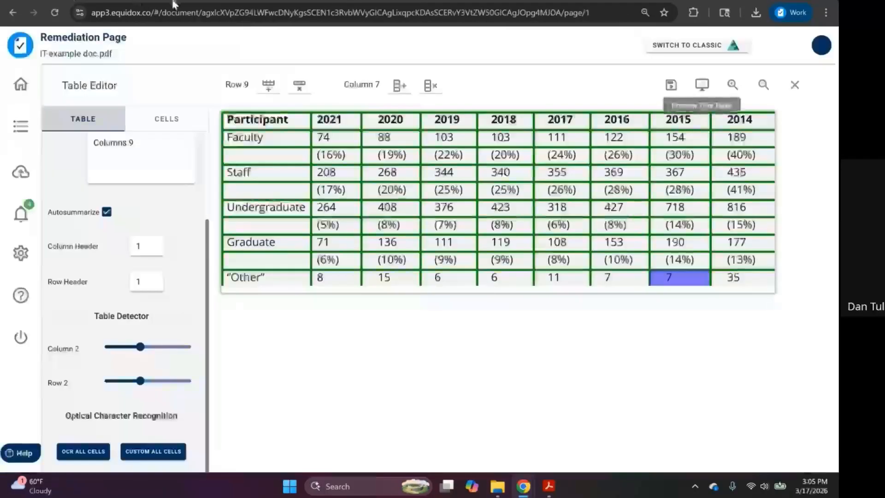
- Span the Faculty header cell with the empty cell below it, across rows 2–3
left_click(281, 141)
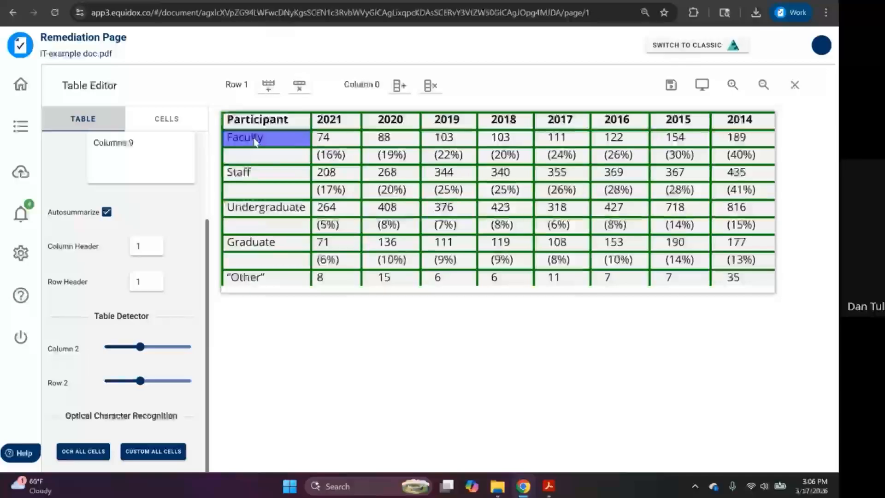
left_click(233, 158)
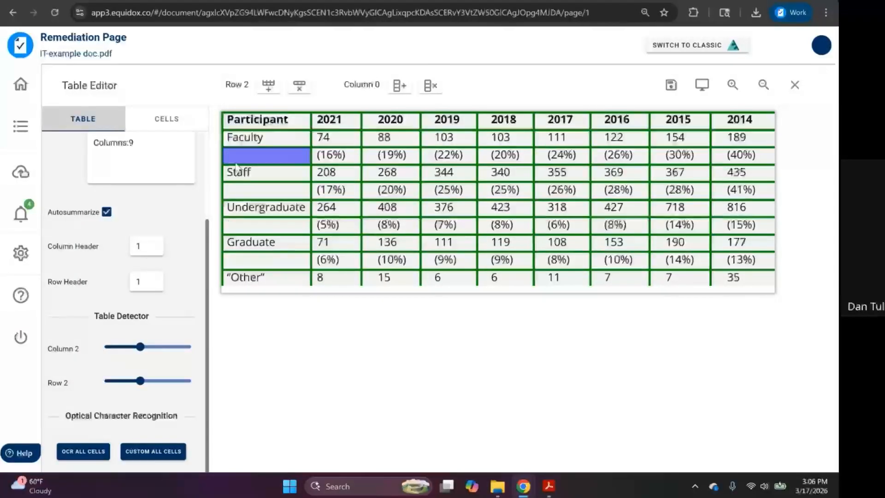
left_click(251, 139)
left_click(254, 161)
left_click(249, 140)
left_click(248, 162)
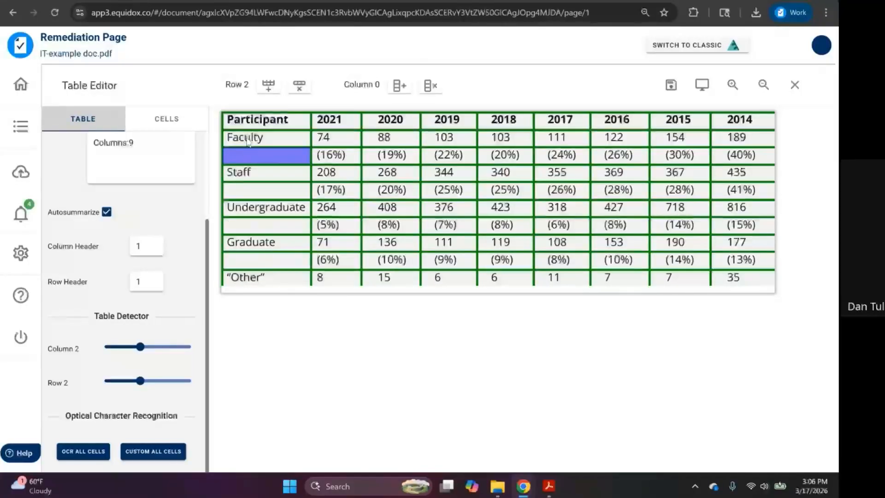
left_click(247, 139)
scroll(142, 227, "up", 3)
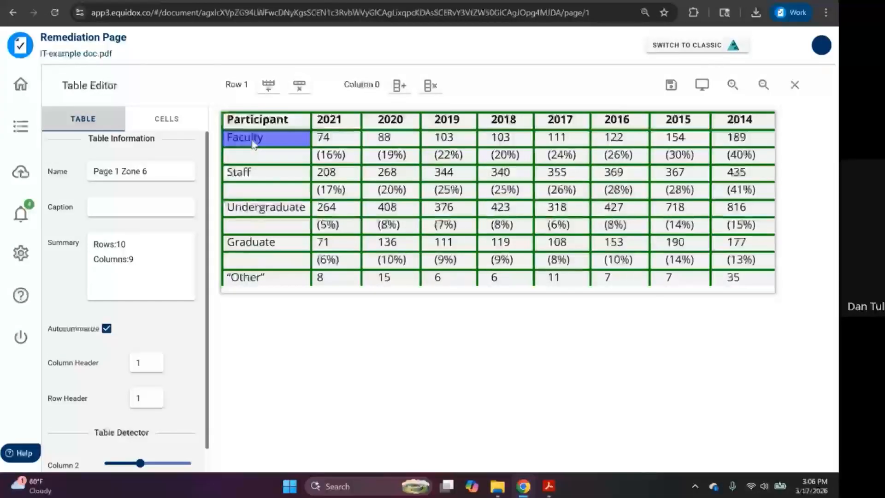
left_click(266, 159, "shift")
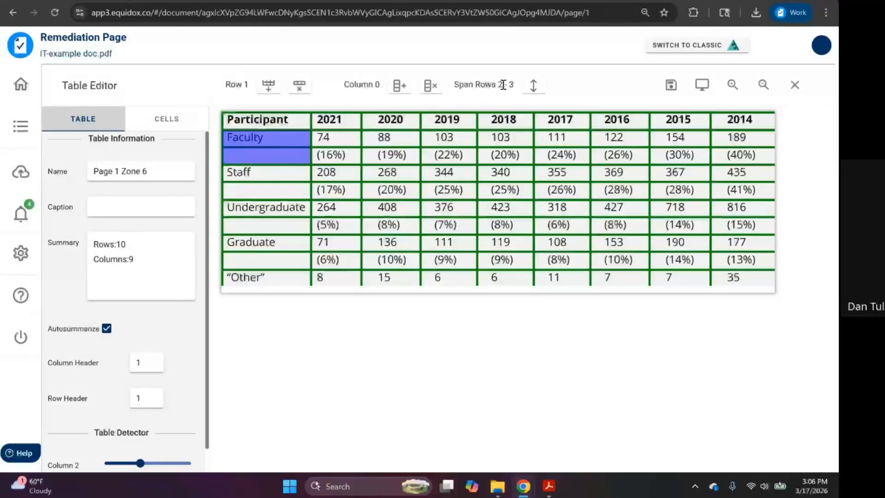
left_click(533, 89)
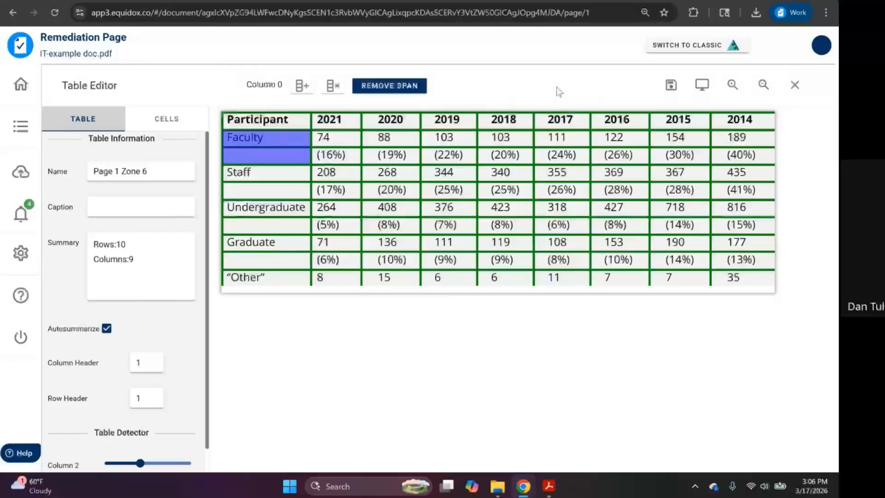
- Span the Staff, Undergraduate and Graduate header cells, each with the empty cell directly below it
left_click(297, 171)
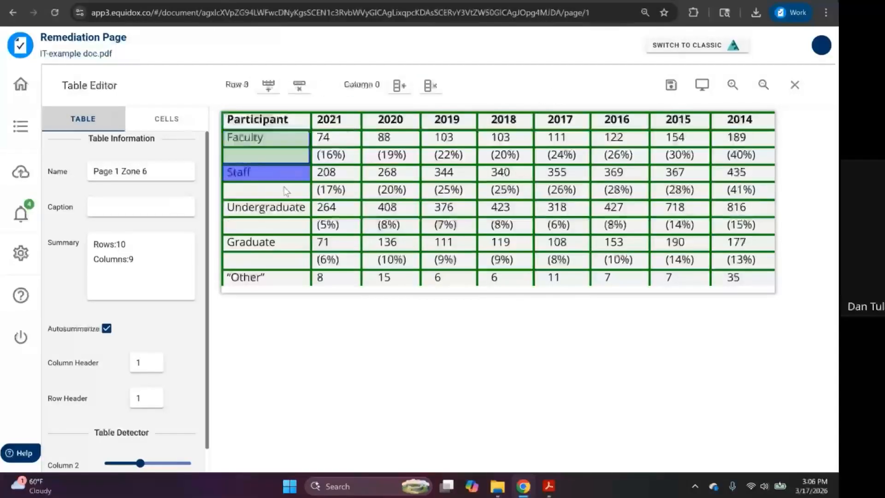
left_click(286, 192, "shift")
key("s")
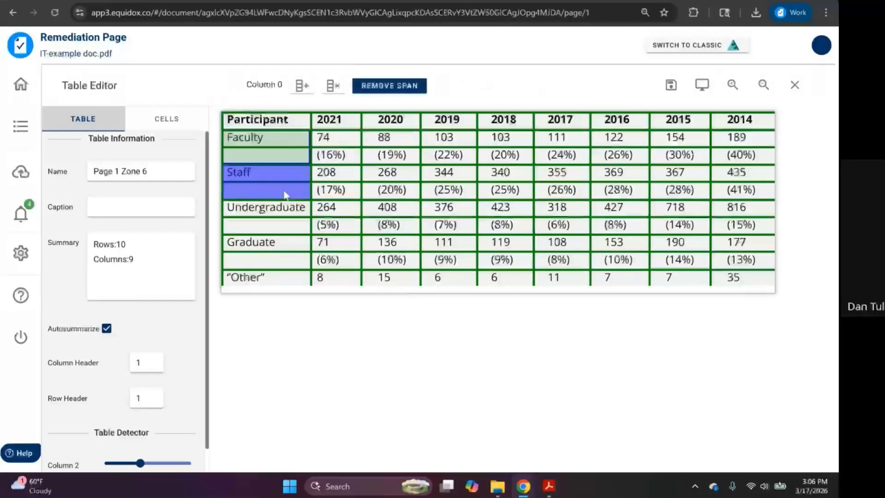
left_click(294, 206)
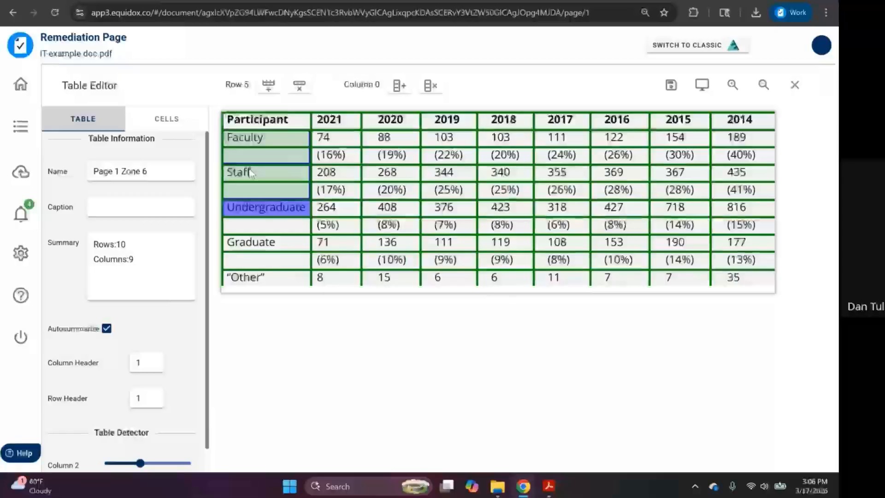
left_click(267, 229, "shift")
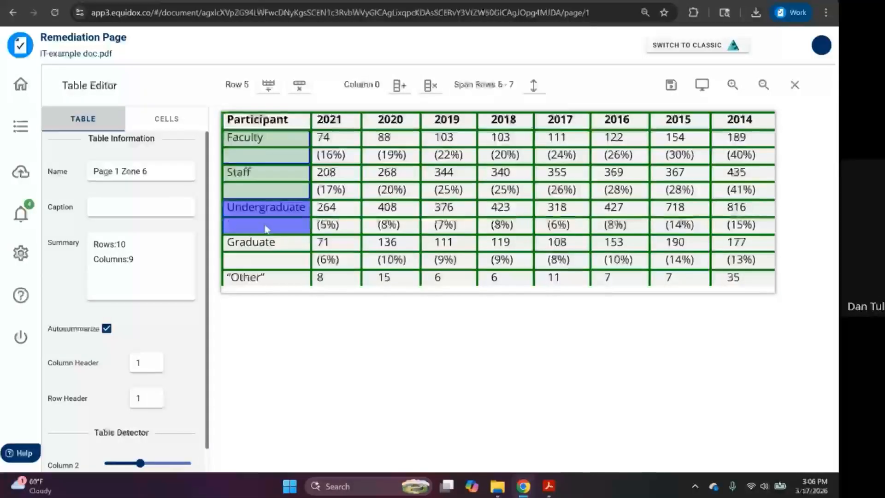
left_click(269, 242)
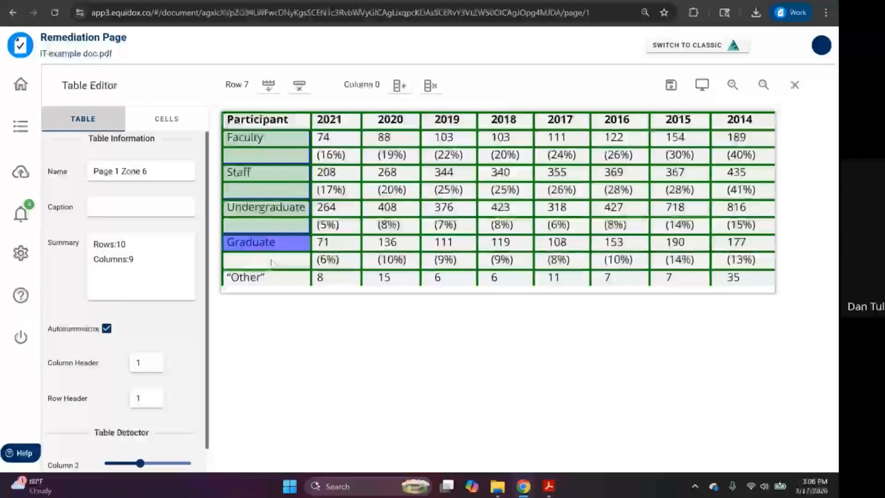
left_click(273, 263, "shift")
left_click(533, 84)
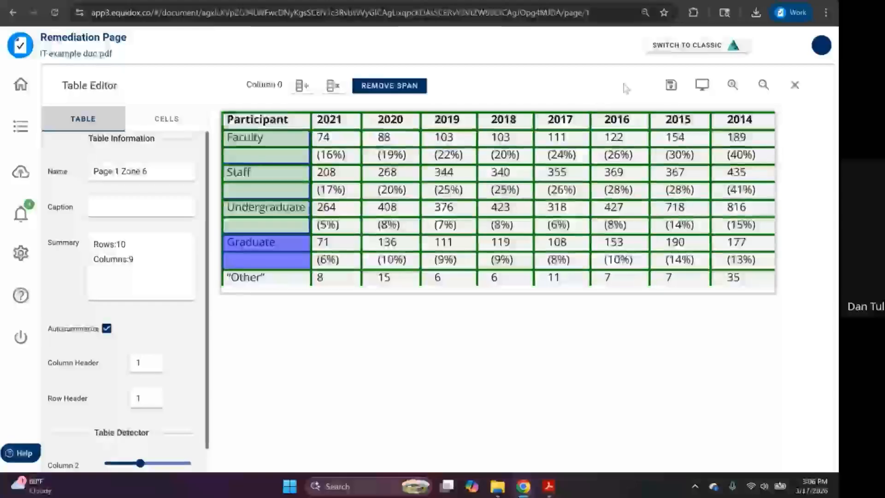
- Preview the table again and check the Faculty row header against its 2021 count and percentage cells
left_click(701, 85)
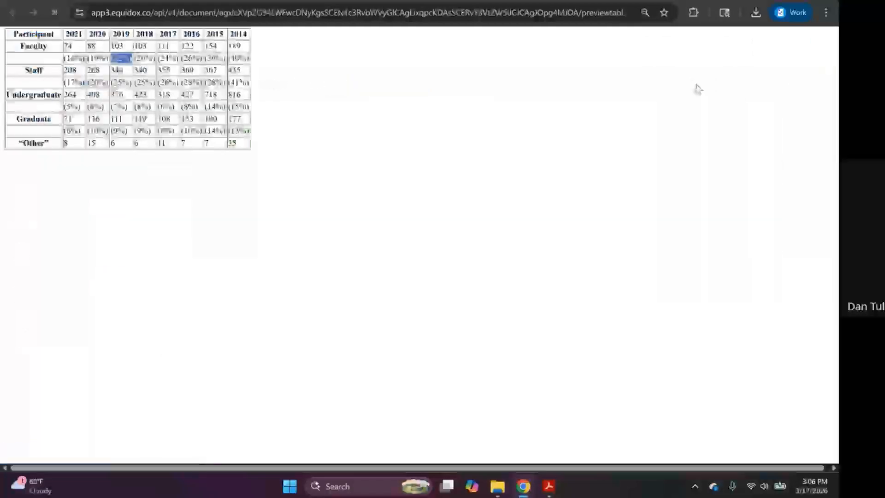
double_click(34, 52)
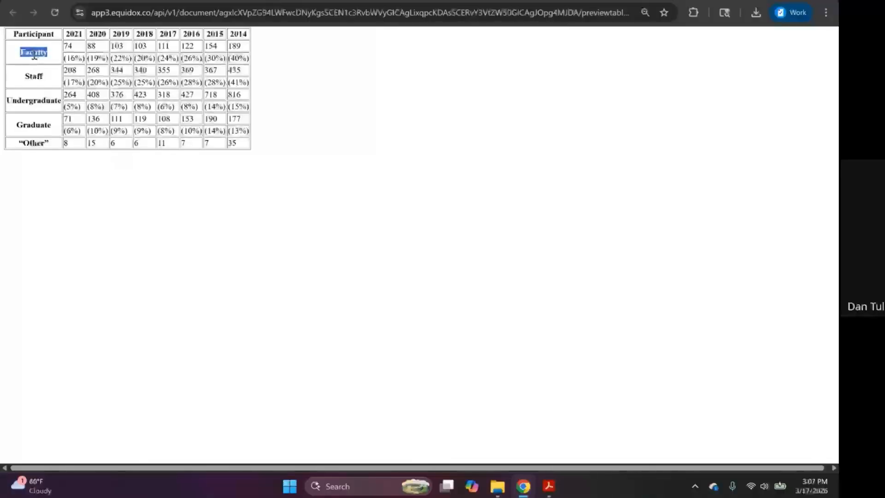
left_click(69, 46)
triple_click(77, 55)
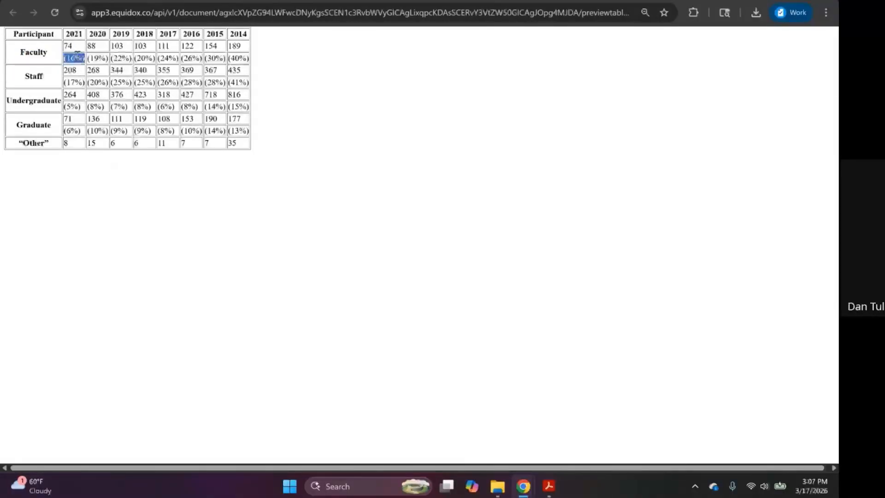
left_click(102, 68)
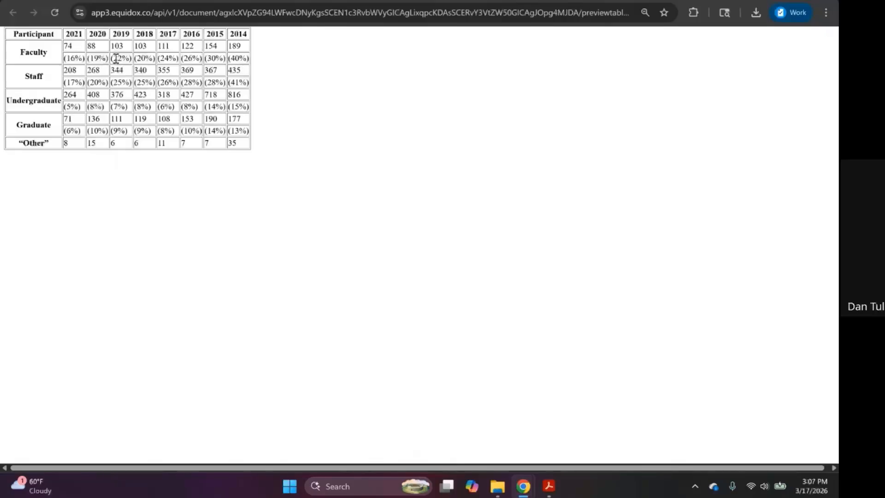
- Examine the 2020, 2019 and 2018 column headers and the Undergraduate row header in the table preview
double_click(94, 33)
double_click(118, 33)
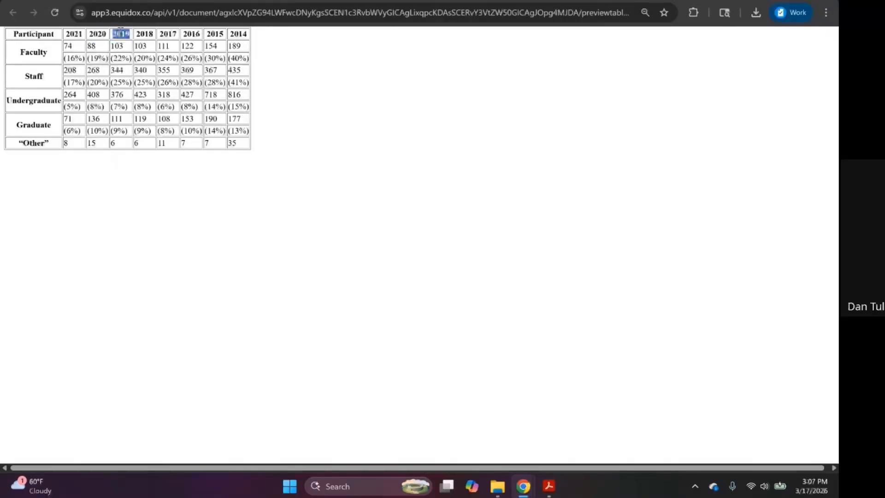
double_click(150, 33)
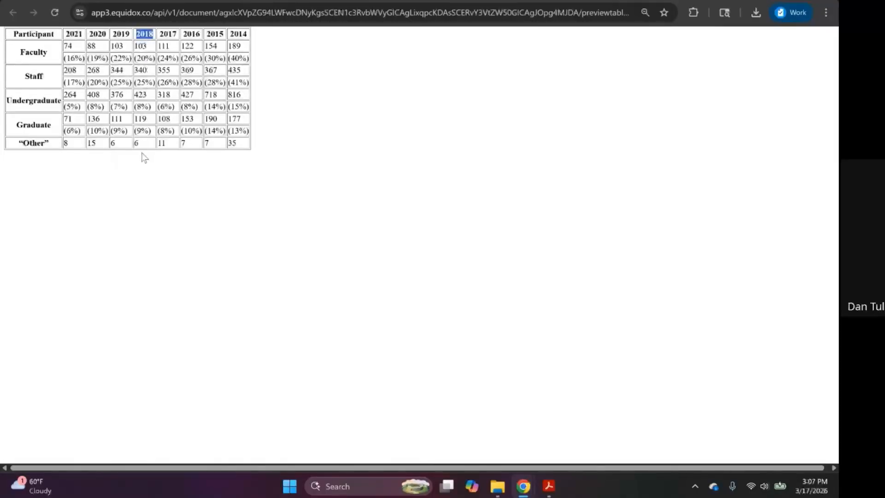
double_click(21, 98)
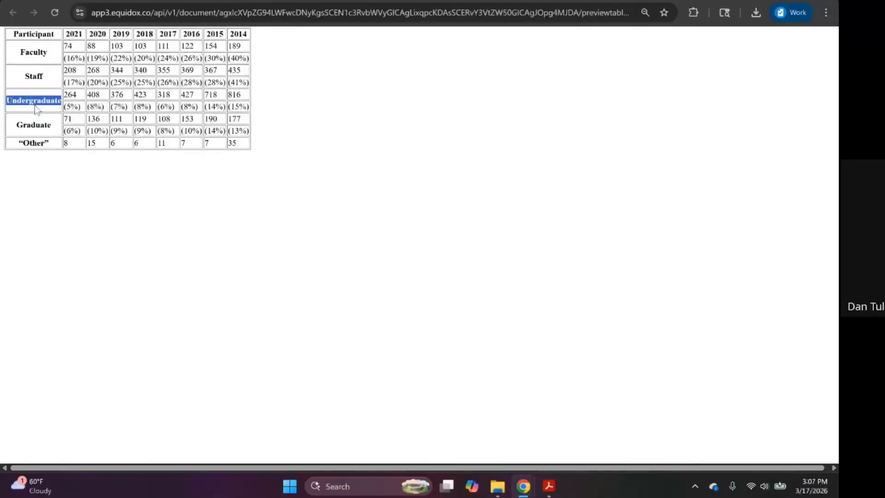
left_click(167, 105)
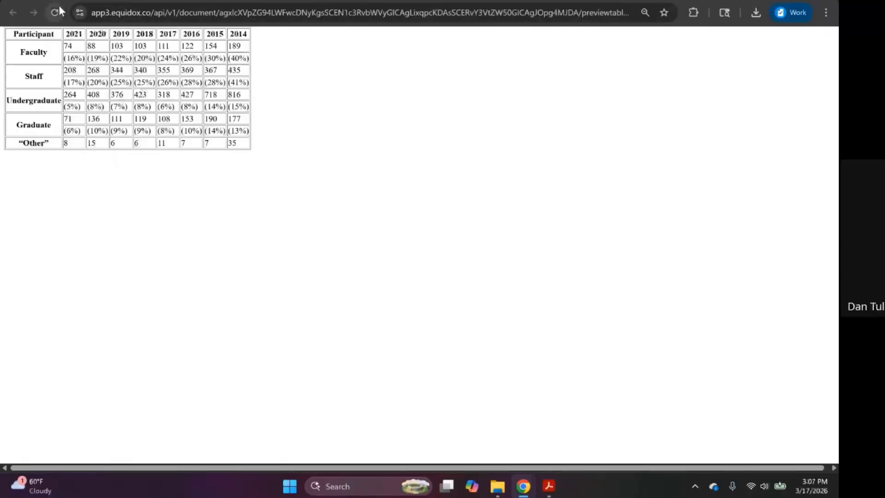
- Return to the Table Editor and select the 2021 header cell
left_click(79, 1)
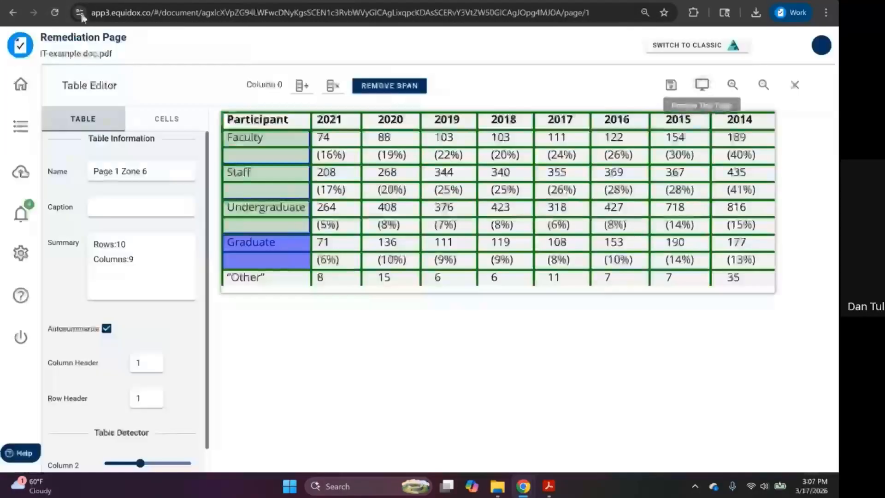
left_click(344, 122)
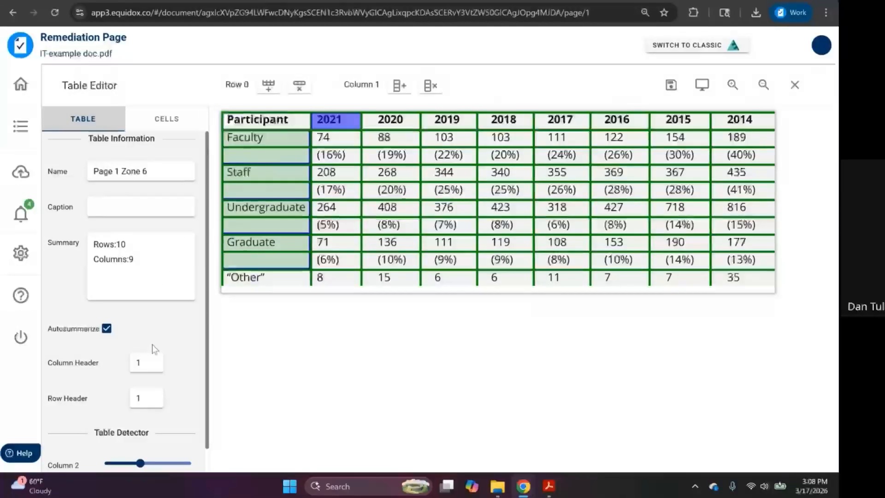
- Try a column header count of 2 and check the 2021 header and the Staff 2021 cell in the table preview
left_click(154, 361)
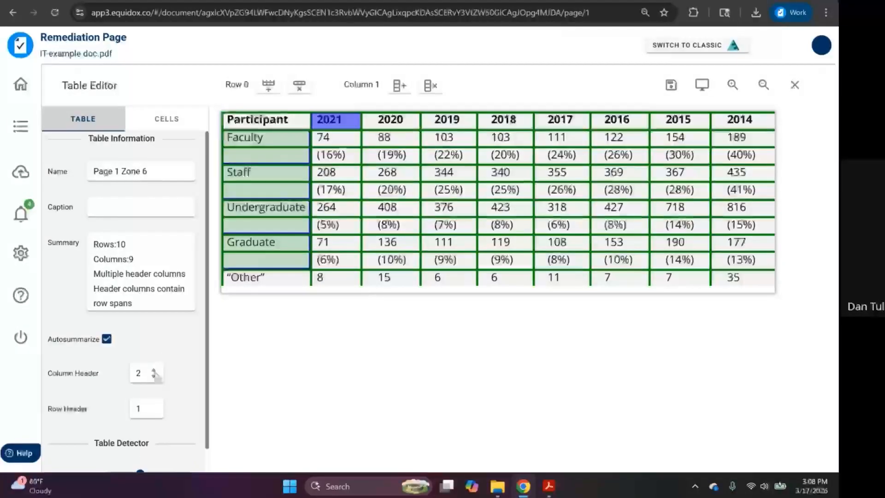
left_click(702, 85)
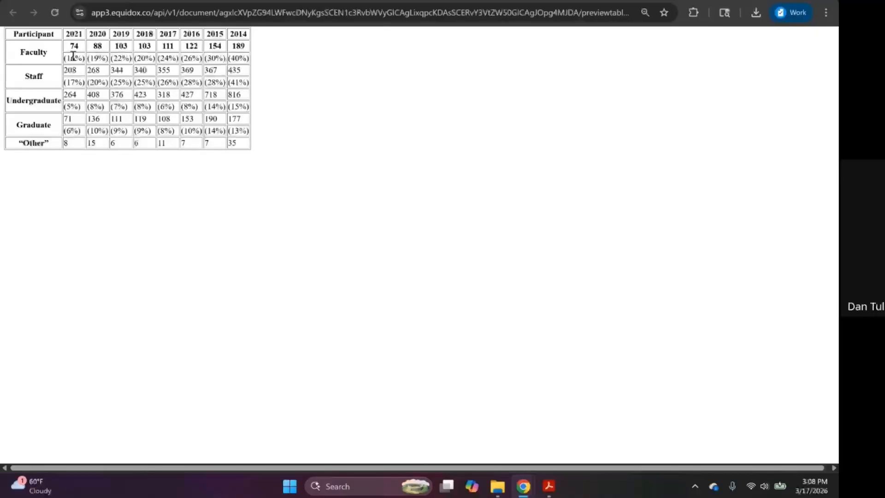
double_click(73, 32)
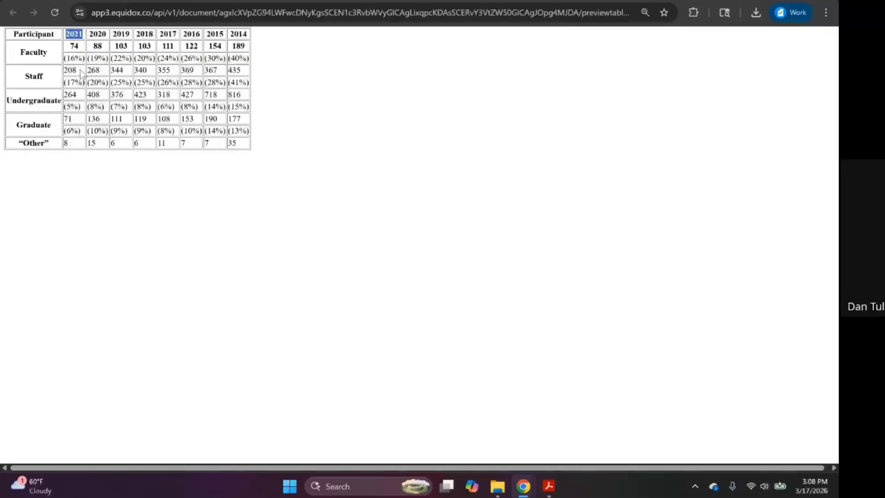
double_click(65, 72)
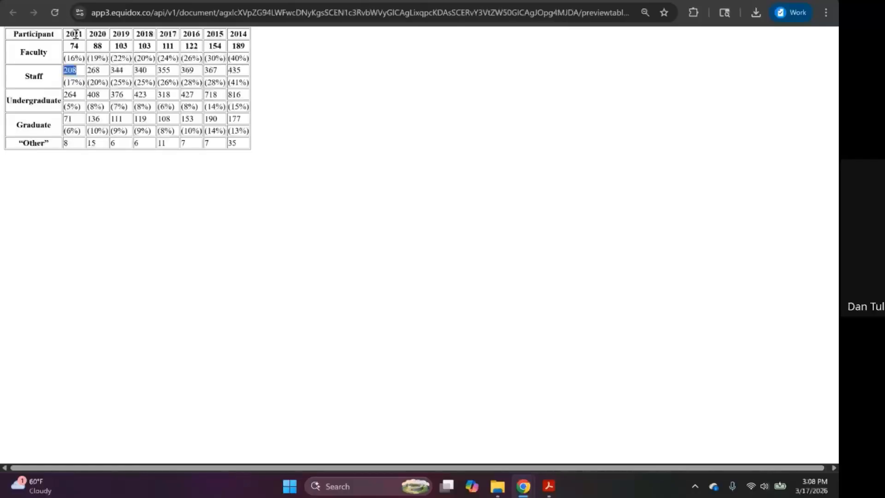
left_click(109, 2)
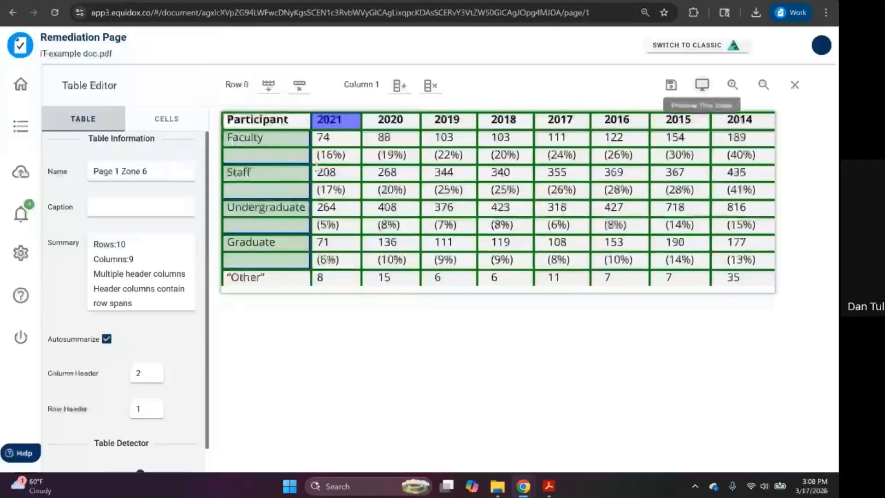
- Set the column header count to 1, save the table and close the Table Editor
left_click(154, 376)
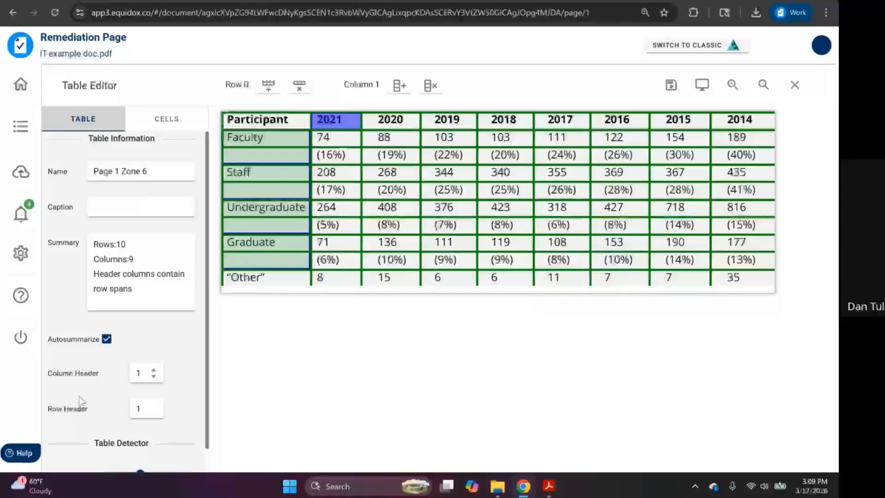
left_click(670, 86)
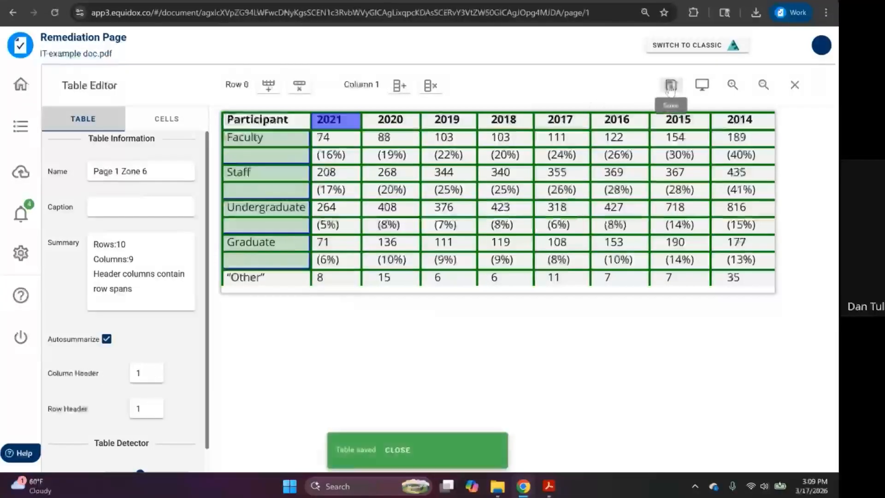
left_click(794, 85)
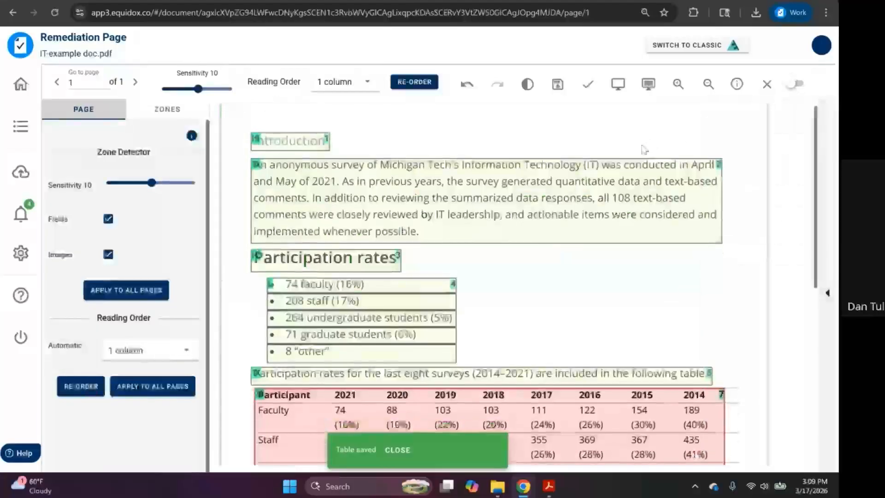
- Preview the whole page as HTML and check the participation table and the chart content below it
scroll(644, 149, "down", 5)
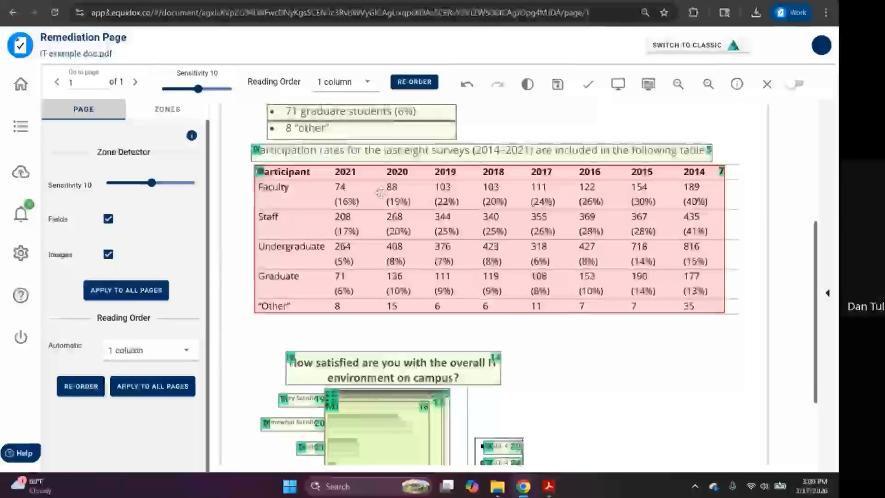
left_click(620, 90)
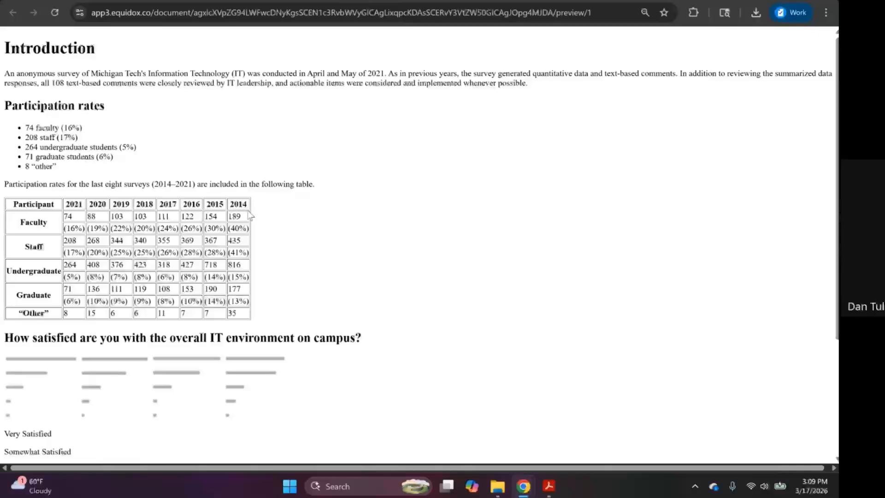
scroll(248, 216, "down", 3)
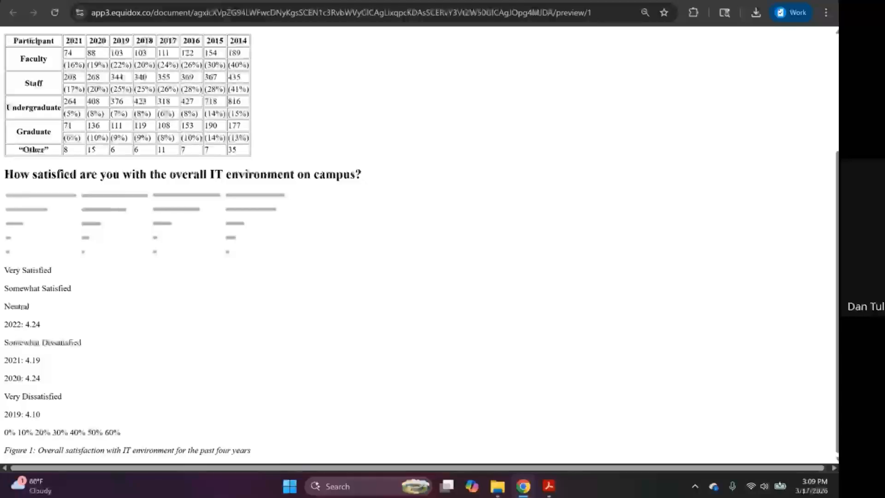
left_click(258, 1)
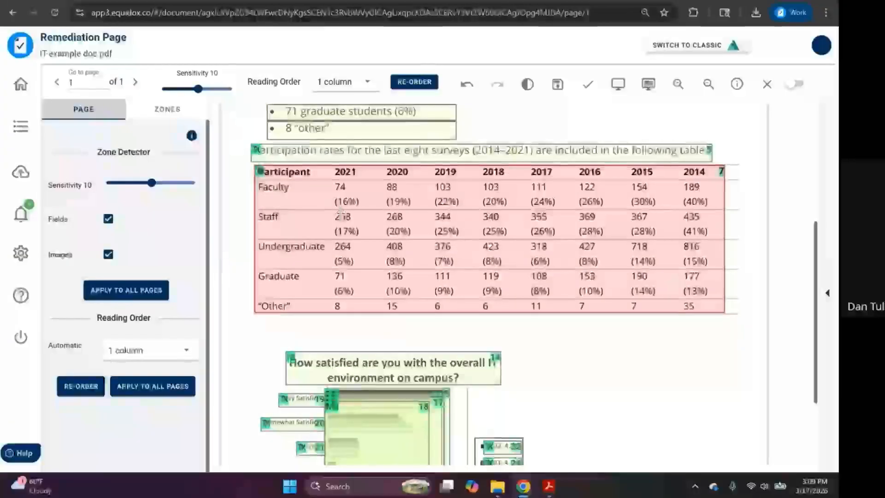
- Examine the overlapping image zones stacked over the satisfaction bar chart by selecting them in turn
scroll(341, 216, "down", 3)
left_click(349, 343)
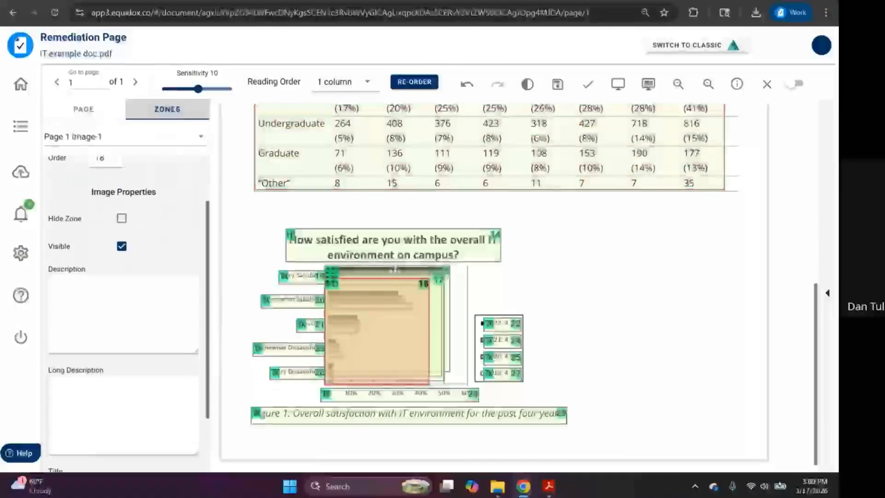
left_click(447, 269)
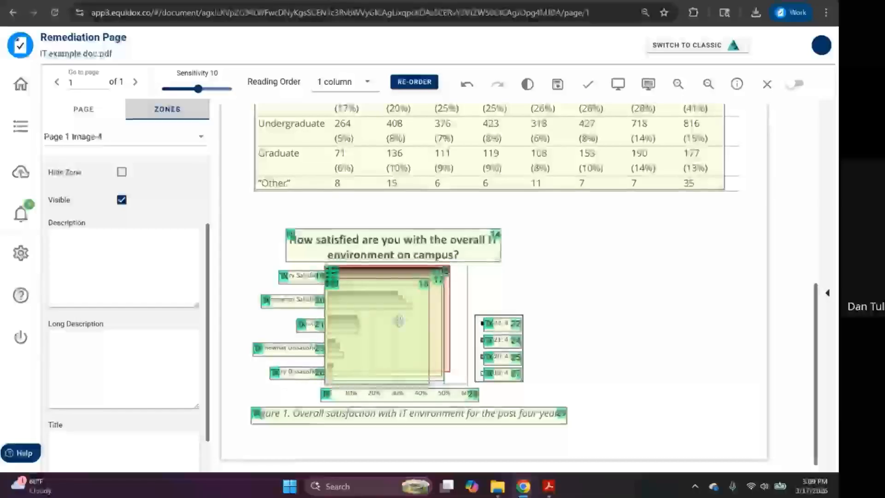
left_click(420, 328)
left_click(442, 272)
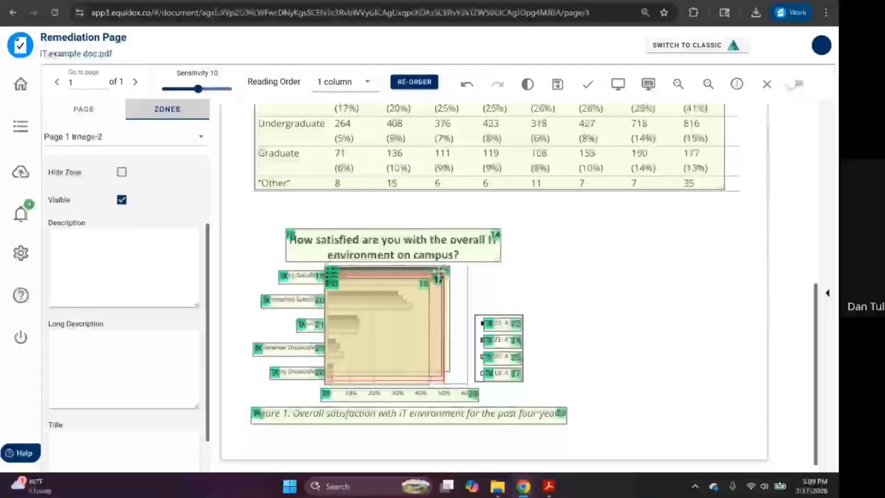
left_click(446, 269)
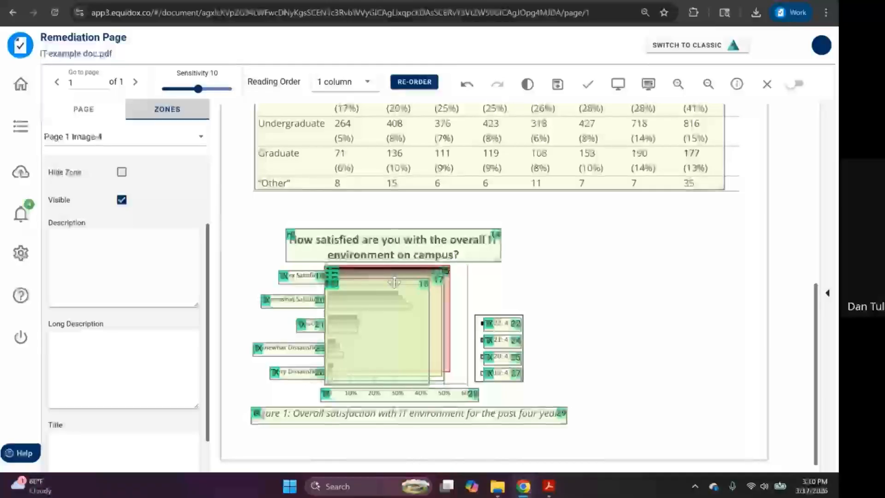
left_click(367, 372)
left_click(440, 305, "ctrl")
left_click(437, 271, "ctrl")
left_click(446, 273)
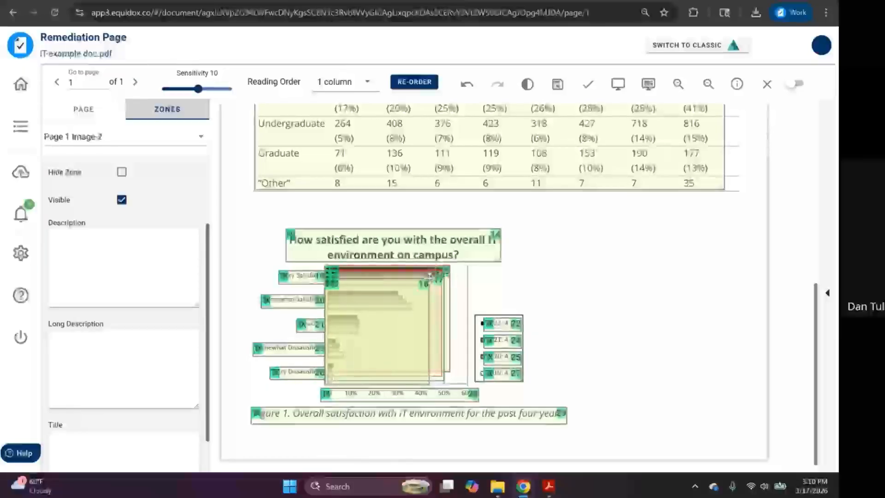
left_click(400, 306)
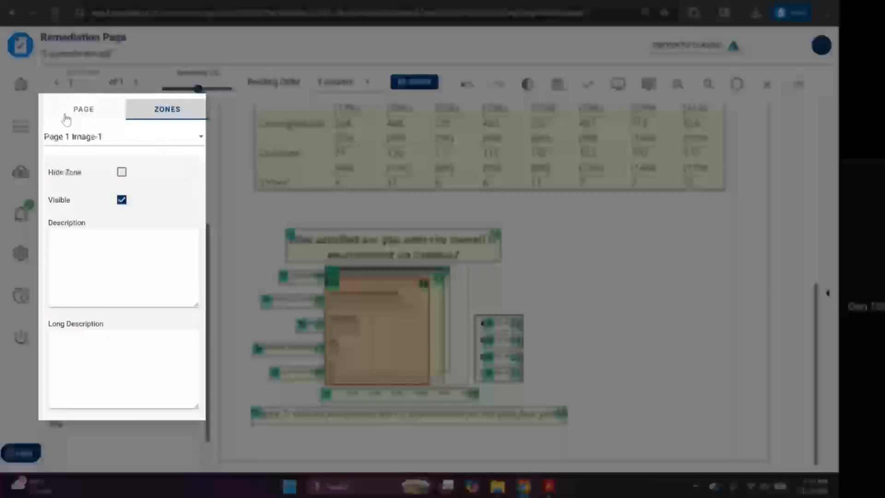
- Delete the front image zone, Image-1, covering the bar chart
left_click(67, 117)
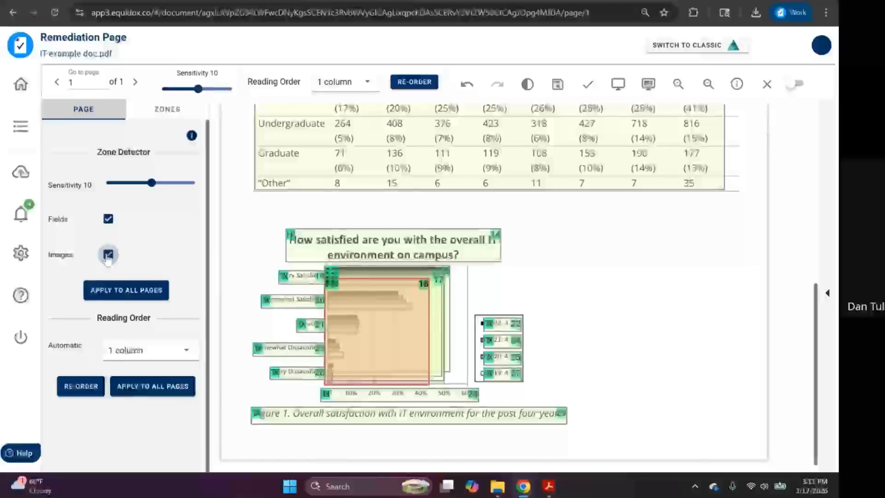
left_click(394, 312)
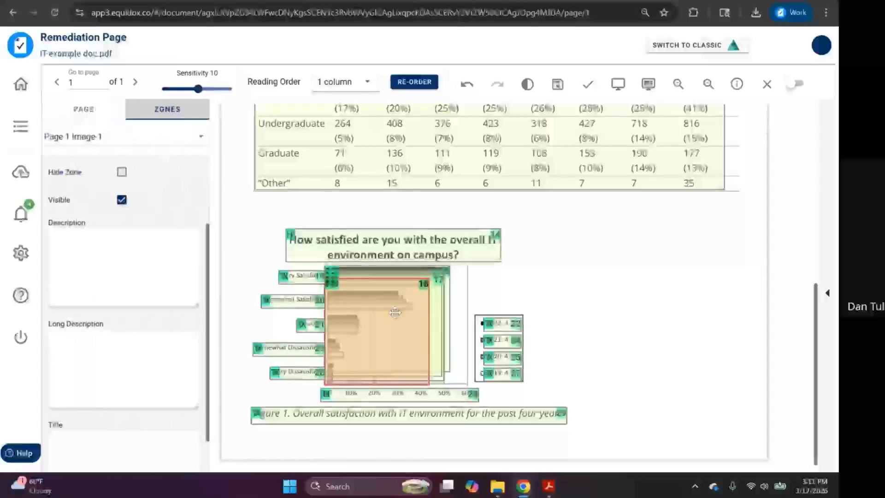
left_click(394, 313)
key("Delete")
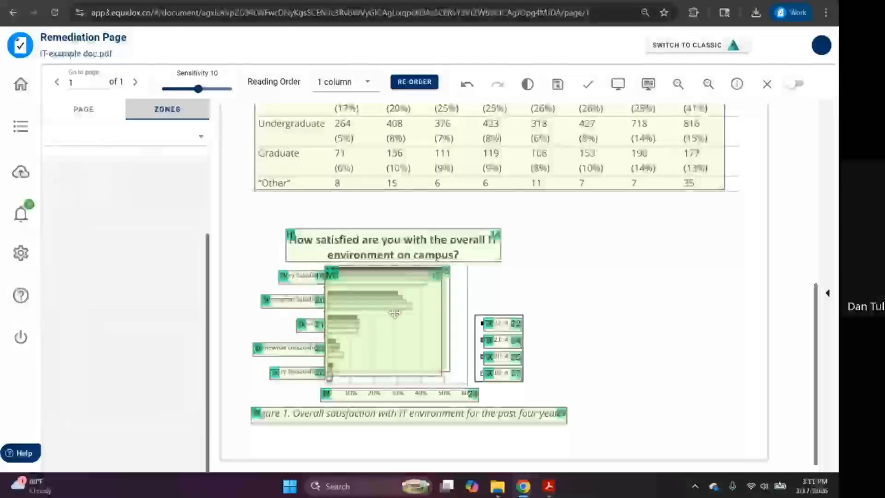
- Turn image detection off for the page so the Zone Detector leaves only the chart's text zones
left_click(83, 108)
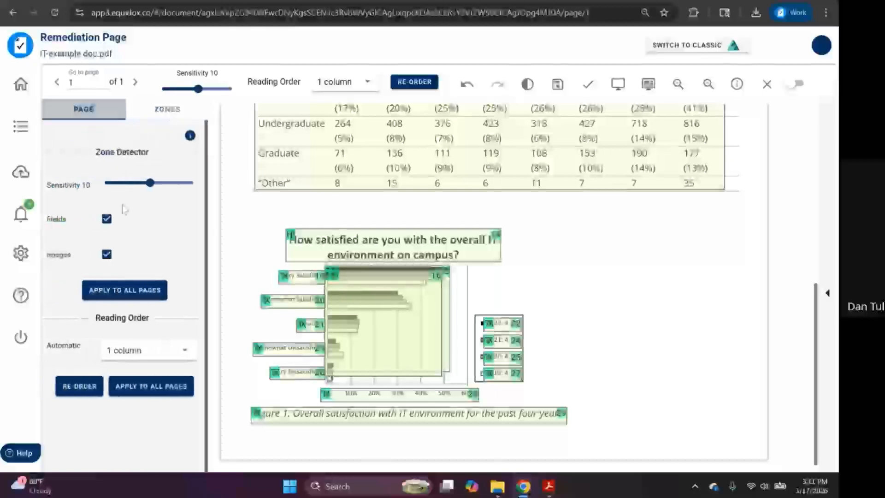
left_click(108, 258)
left_click(108, 259)
left_click(108, 259)
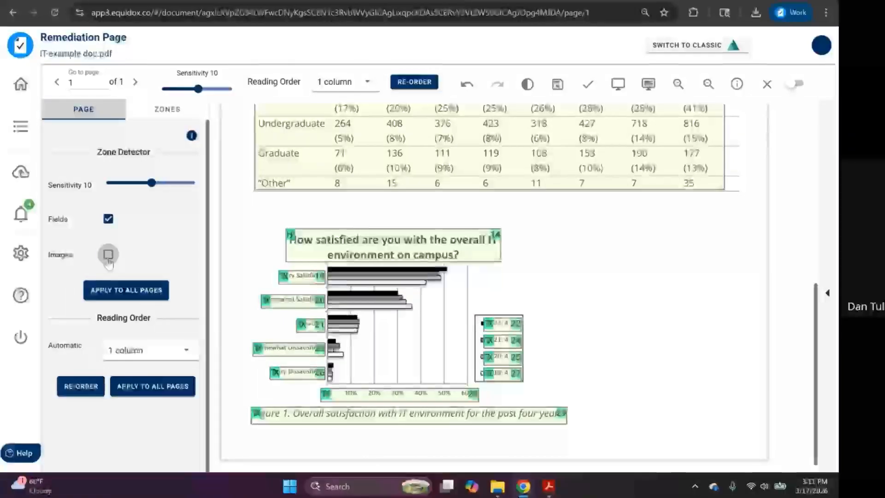
left_click(109, 260)
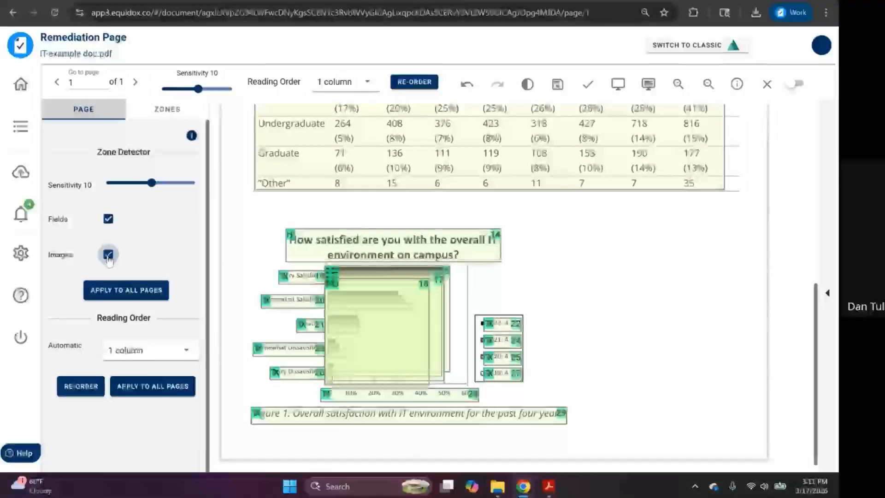
left_click(108, 255)
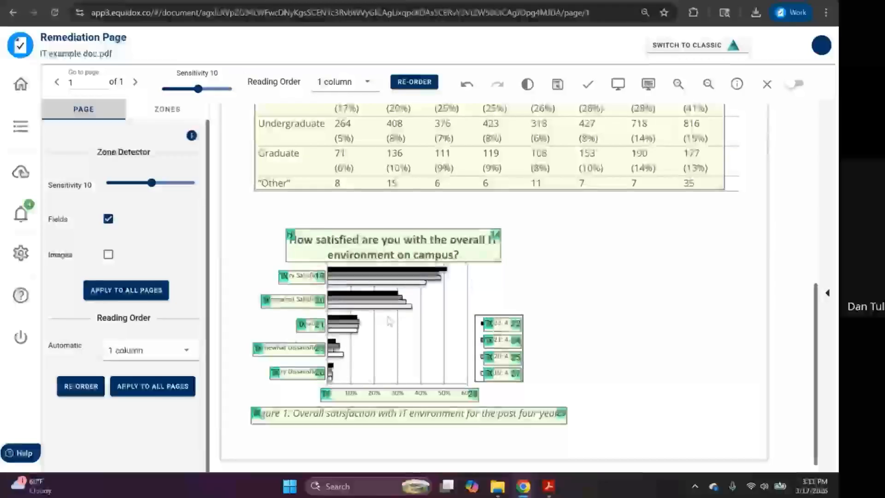
- Preview the page again and highlight the chart text from Very Satisfied through the percentage scale
left_click(619, 85)
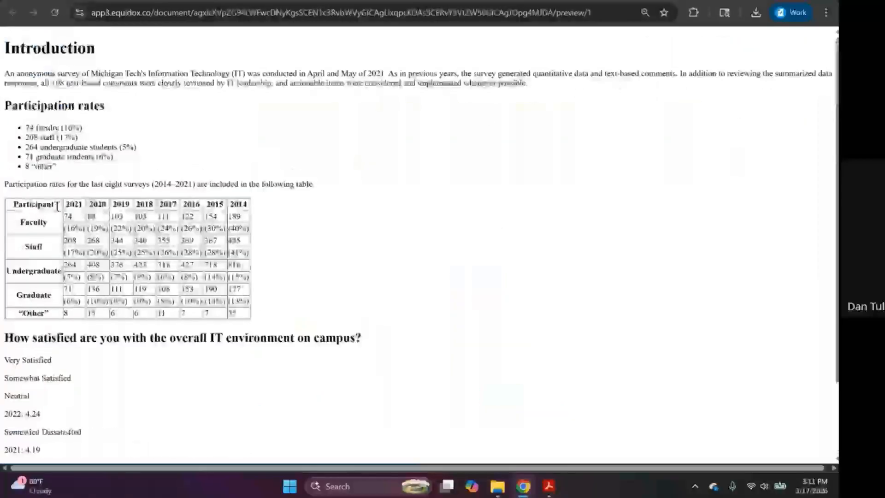
scroll(125, 334, "down", 2)
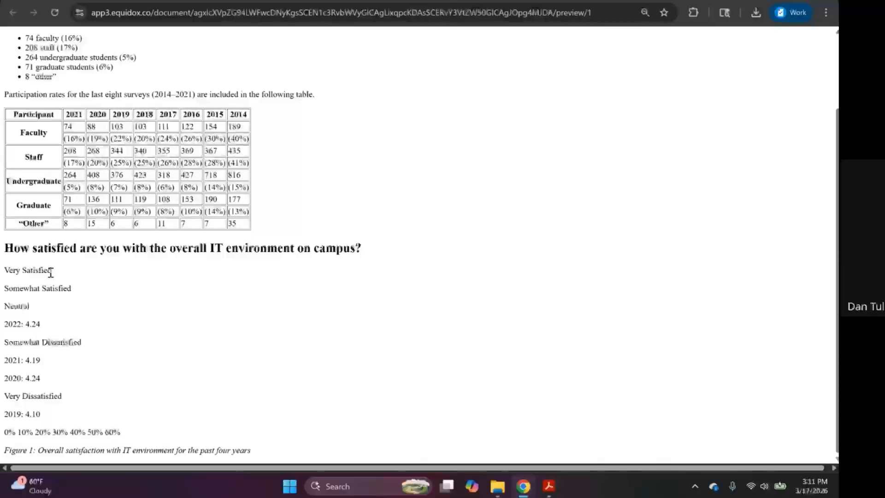
left_click_drag(4, 271, 138, 428)
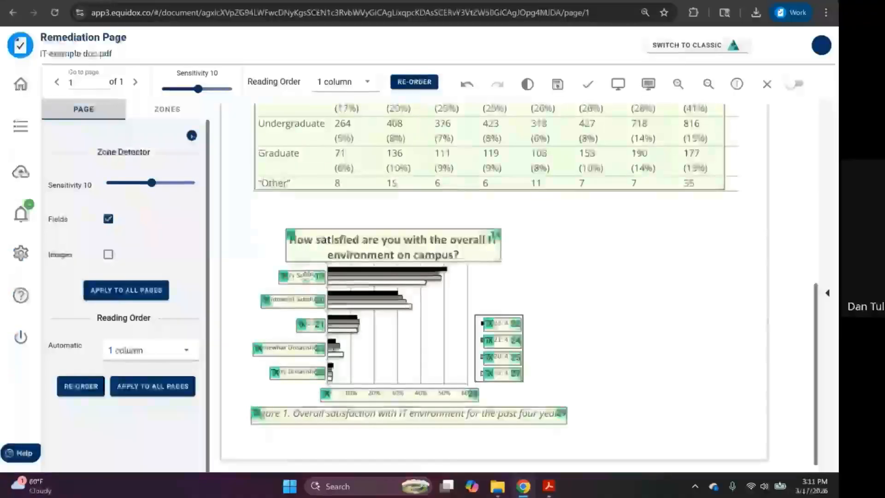
- Inspect the chart's category, percentage axis and 2022 legend text zones, moving the legend zone off its text and back
left_click(306, 277)
left_click(309, 301)
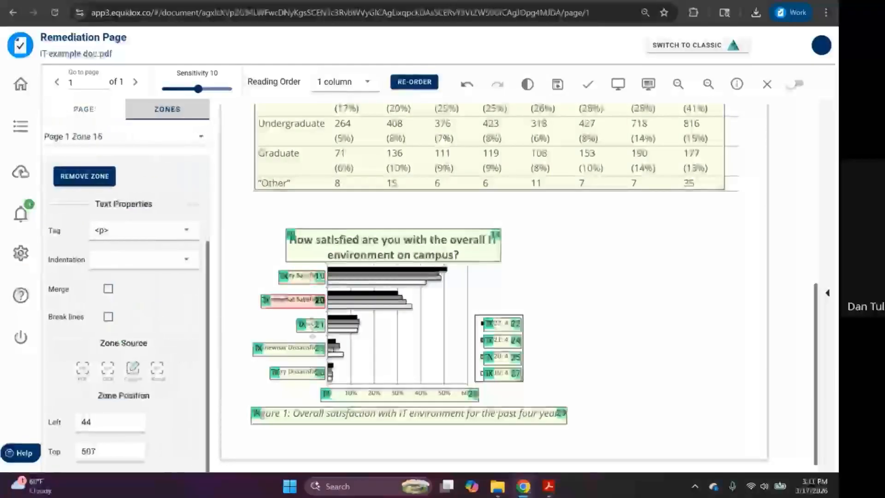
left_click(340, 396)
mouse_move(339, 395)
left_mouse_down()
mouse_move(351, 412)
mouse_move(343, 396)
left_mouse_up()
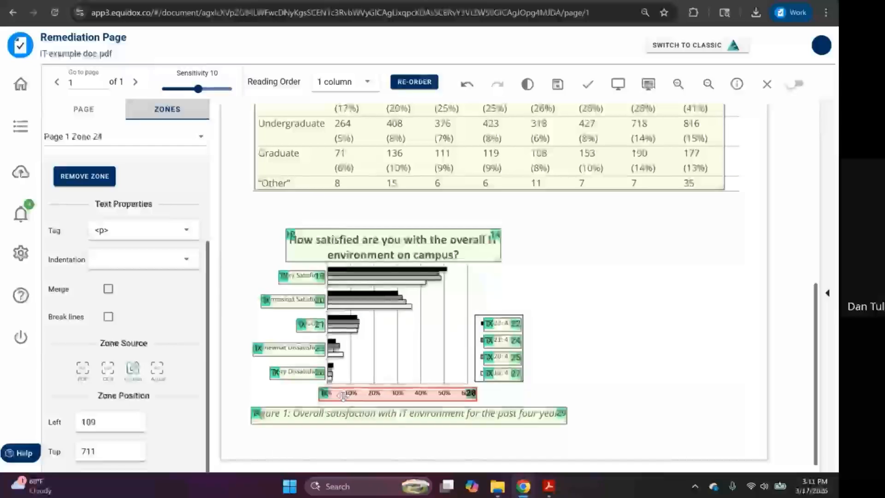
left_click_drag(505, 324, 512, 314)
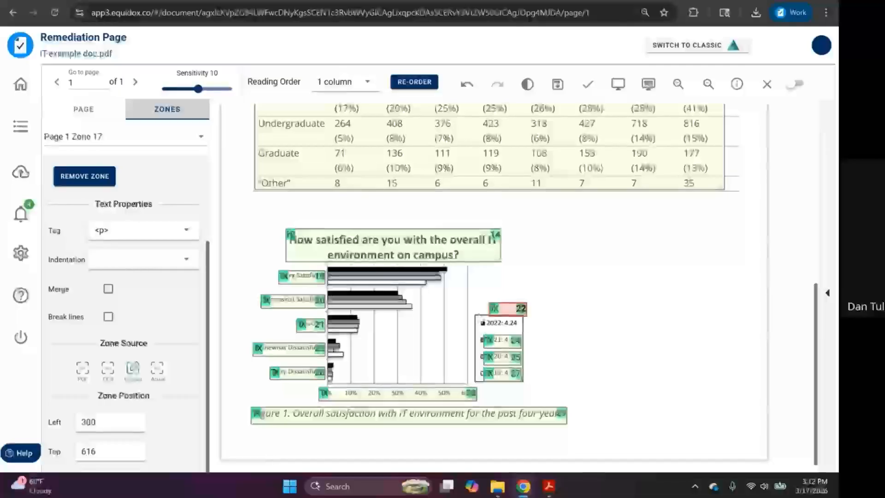
left_click_drag(509, 300, 507, 317)
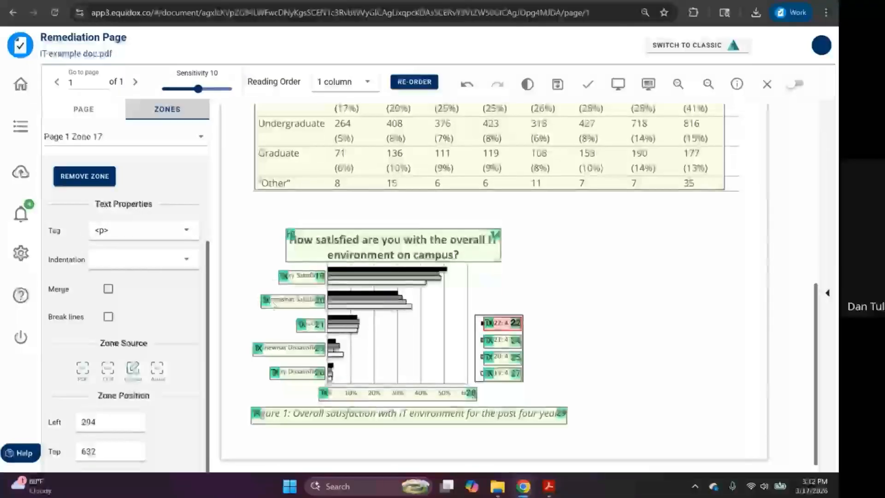
- Compare the Very Satisfied, Somewhat Satisfied and Neutral zones with their reading order in the HTML preview
left_click(312, 275)
left_click(300, 300)
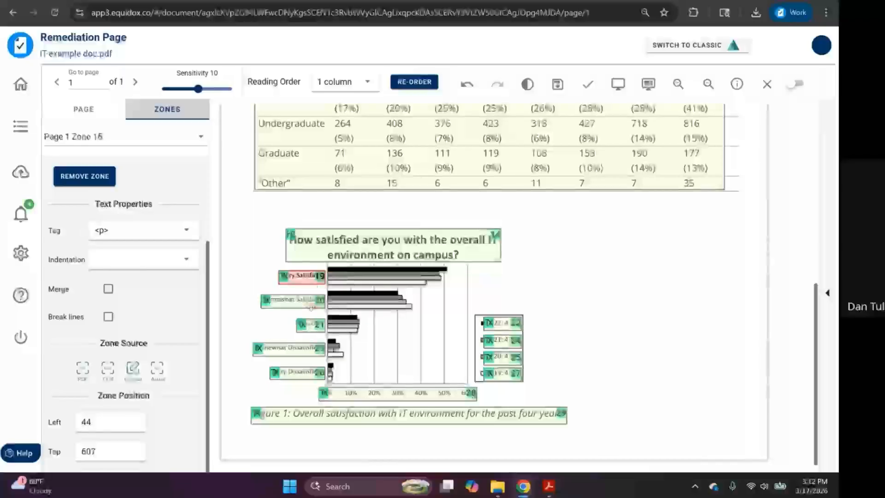
left_click(310, 327)
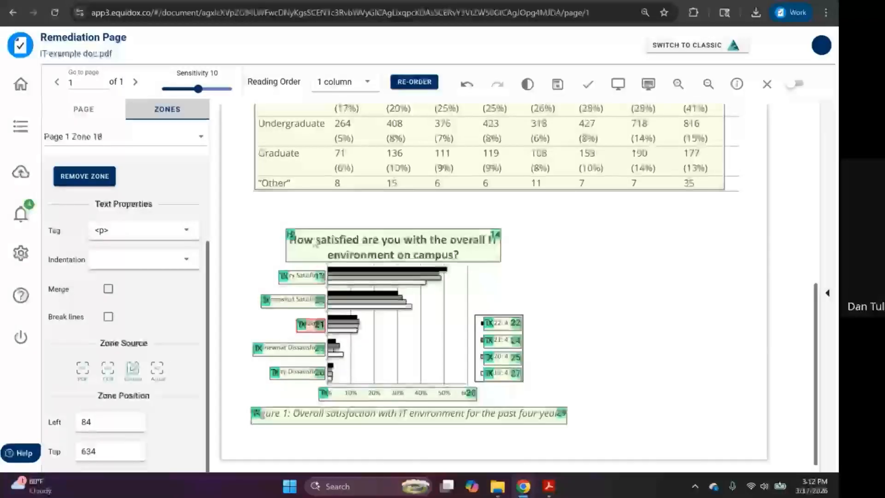
left_click(184, 1)
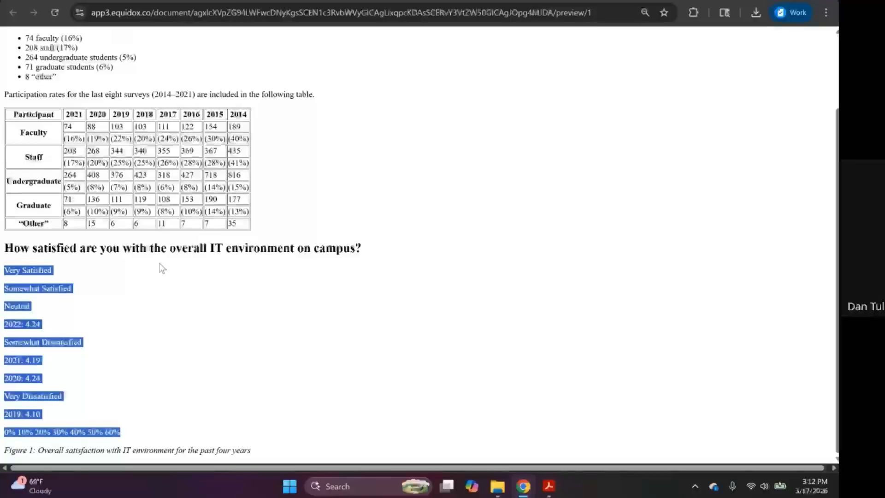
- Return to the remediation page and delete the Very Satisfied and Somewhat Satisfied text zones from the satisfaction chart
left_click(221, 1)
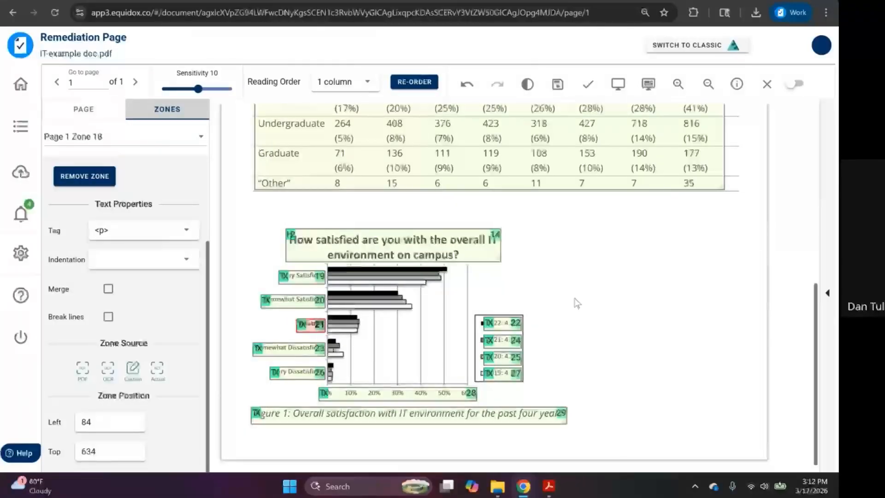
left_click(302, 281)
key("Delete")
left_click(304, 302)
key("Delete")
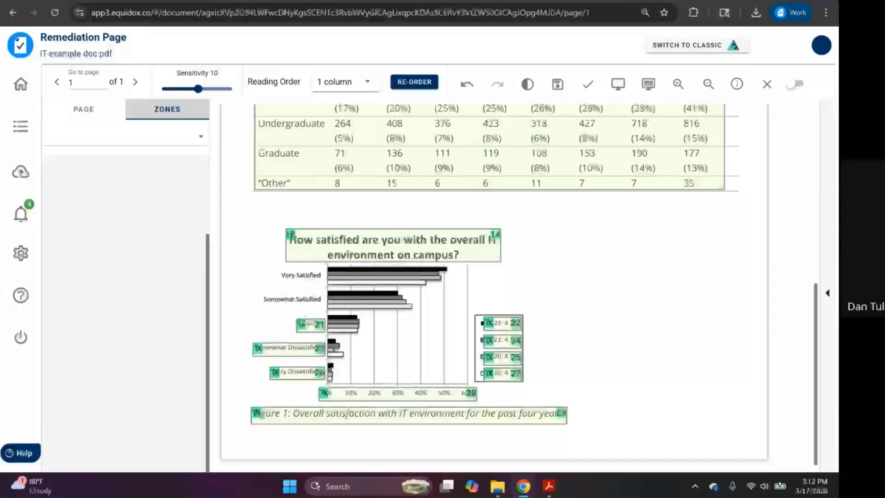
- Draw one zone around the whole satisfaction chart, including its labels and legend, and set its type to Sensitivity
mouse_move(244, 265)
left_mouse_down()
mouse_move(437, 341)
mouse_move(548, 403)
left_mouse_up()
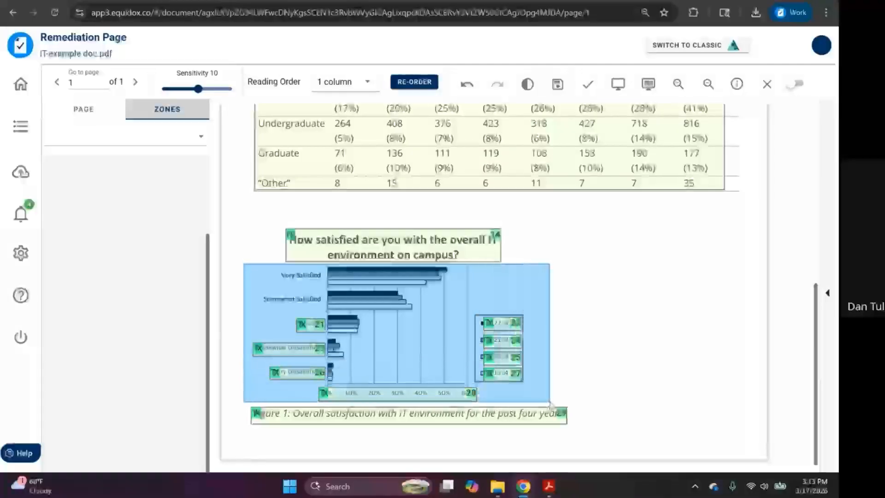
left_click(501, 281)
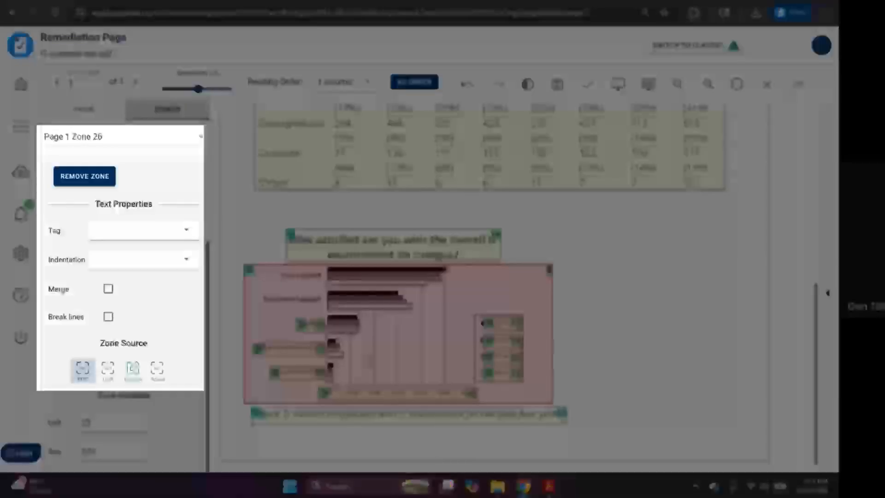
scroll(132, 322, "up", 3)
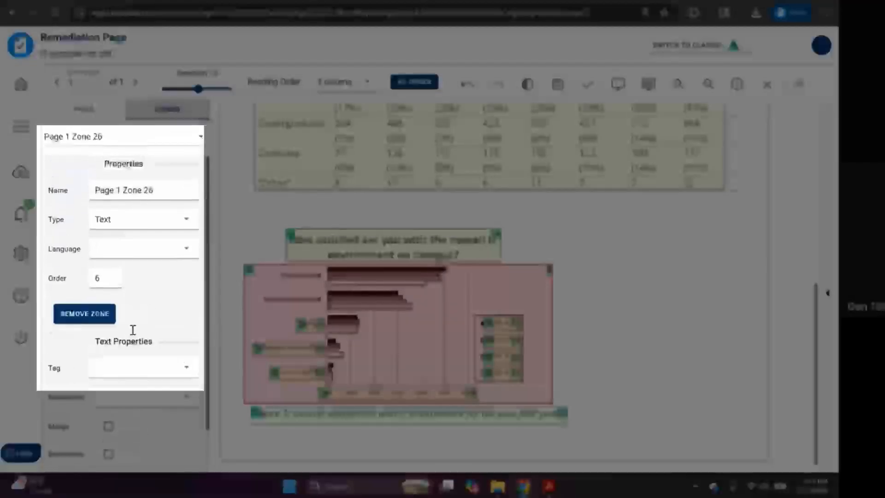
left_click(185, 222)
scroll(143, 295, "down", 4)
scroll(142, 299, "down", 2)
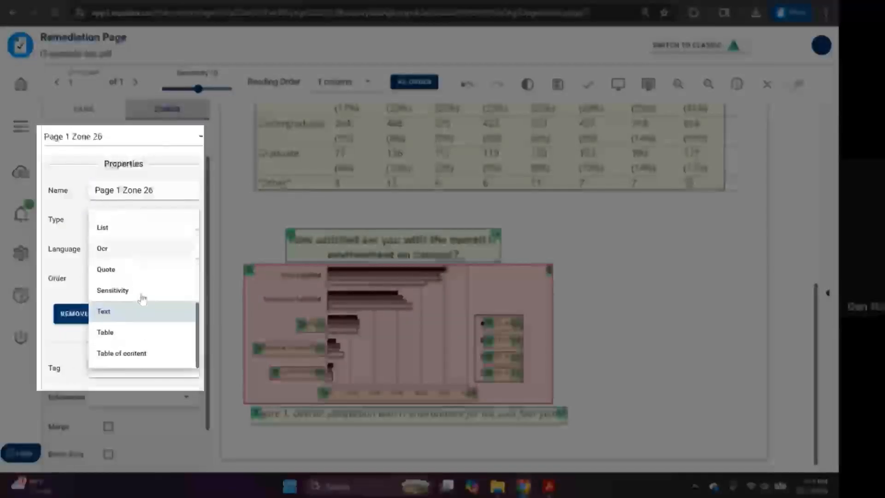
left_click(119, 296)
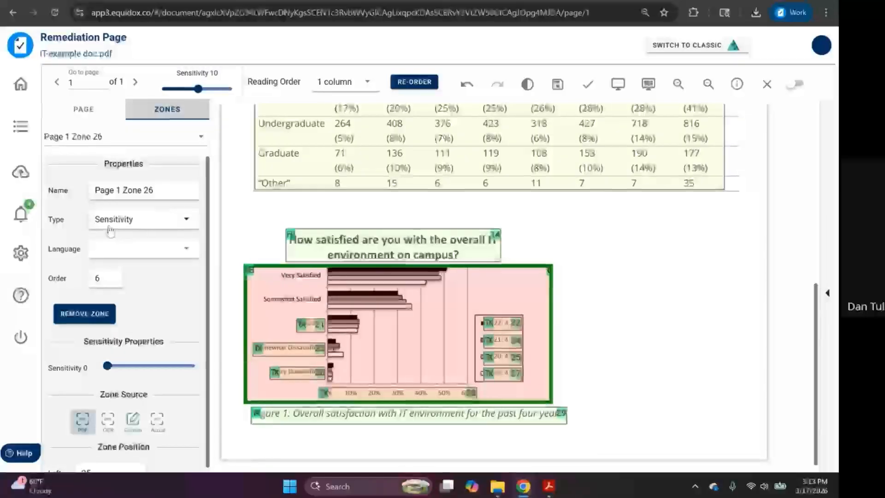
- Try the chart zone's sensitivity at 8 and 10, and set it to 0 to clear the text zones inside
left_click_drag(107, 365, 147, 371)
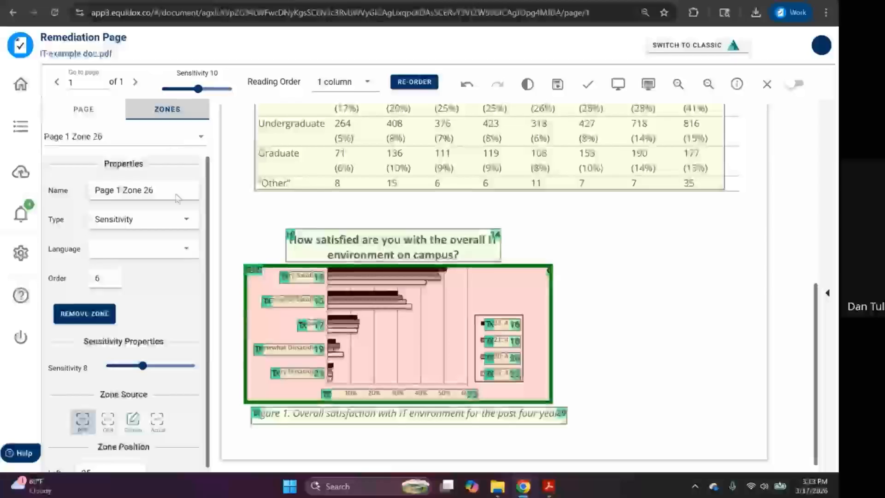
mouse_move(143, 365)
left_mouse_down()
mouse_move(174, 367)
mouse_move(151, 366)
left_mouse_up()
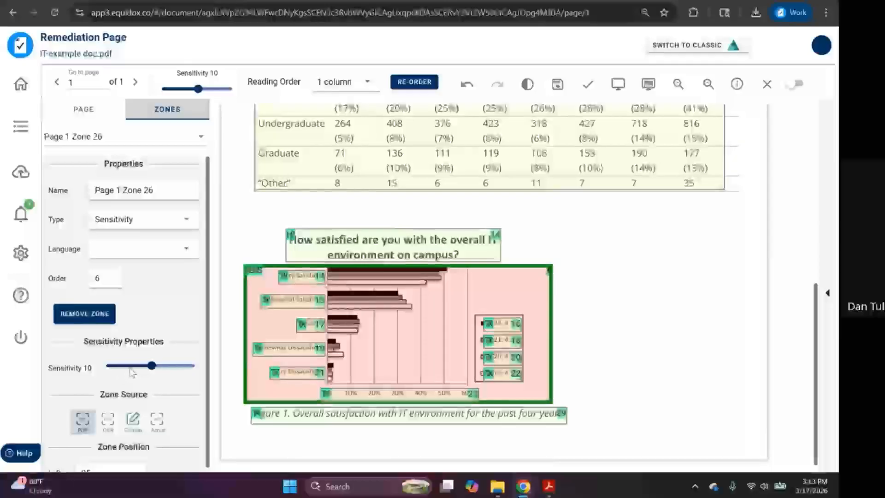
left_click_drag(151, 371, 107, 366)
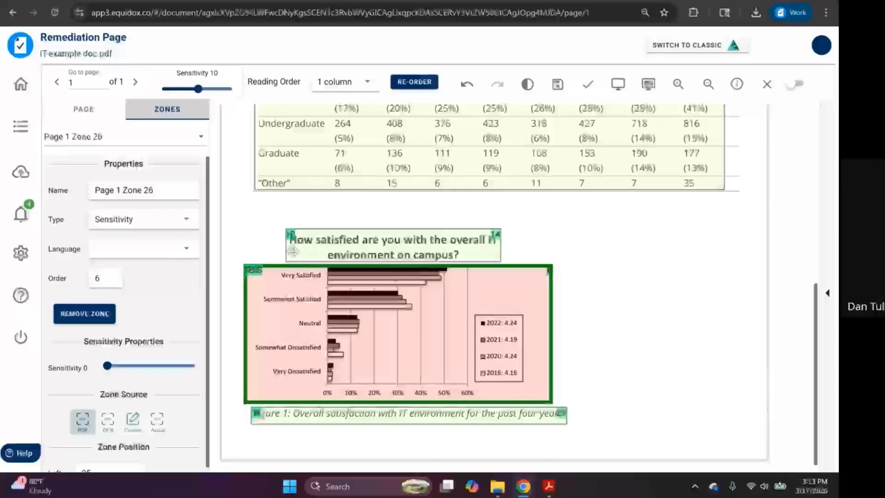
- Change the chart zone's type to Graphic and activate its alt description for editing
left_click(185, 223)
scroll(149, 278, "up", 3)
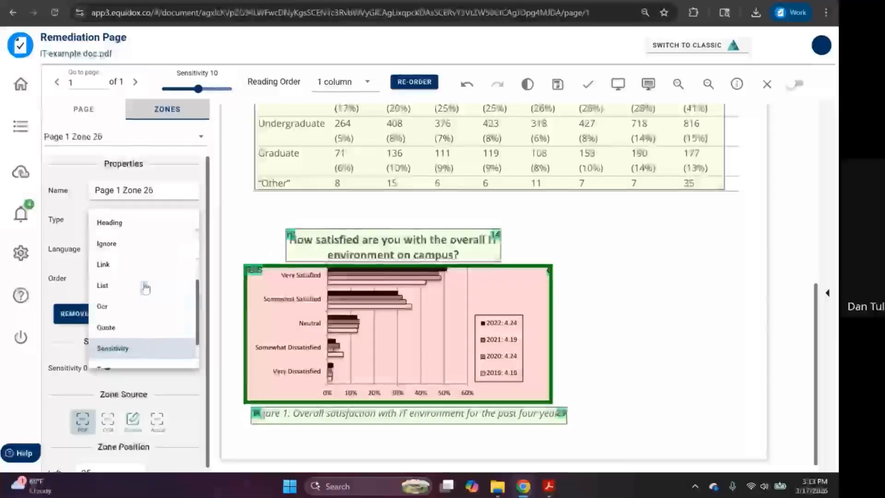
left_click(124, 266)
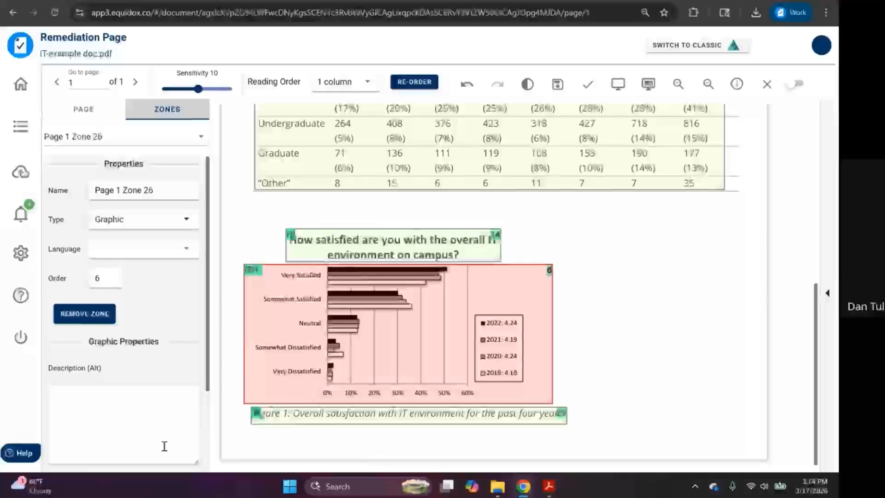
left_click(130, 401)
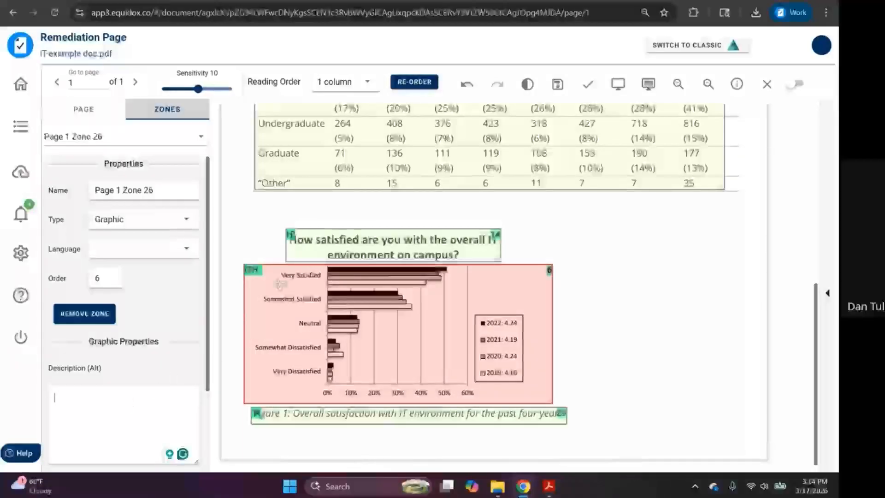
- Re-order the page as 1 column, check the chart graphic in the HTML preview and return to the remediation page
left_click(408, 84)
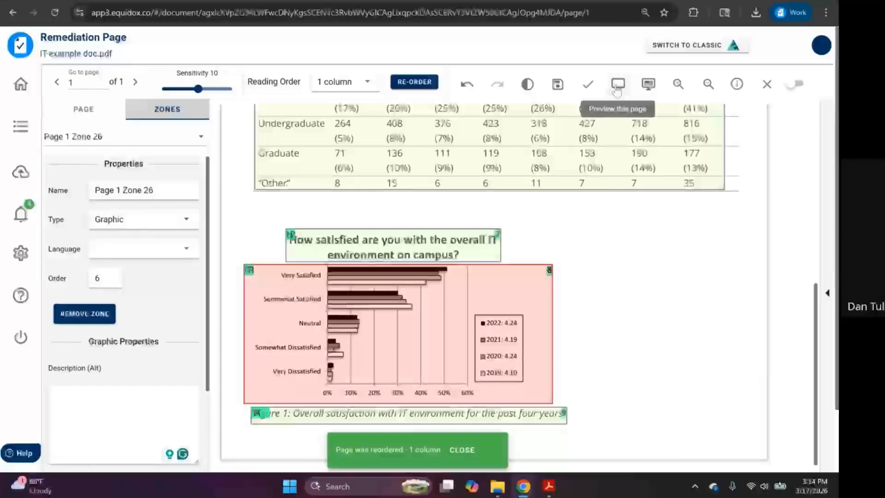
left_click(618, 85)
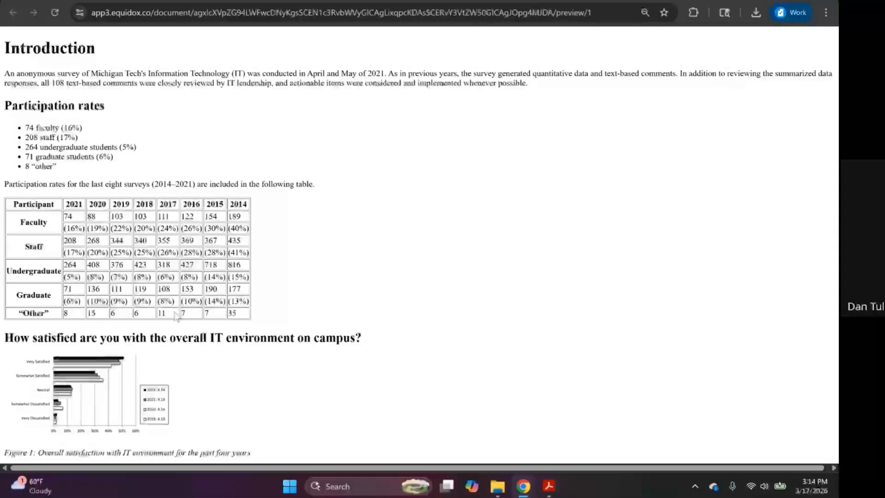
left_click(107, 0)
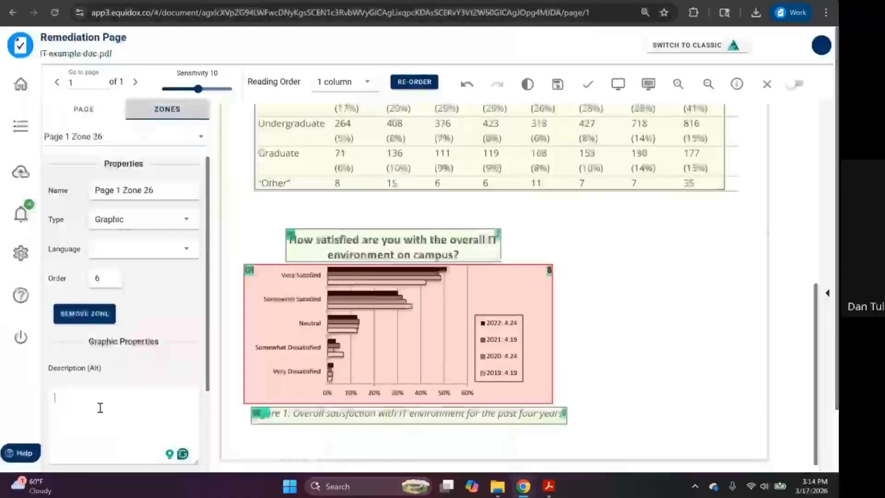
- Enter "bar chart" as the alt description of the chart graphic
scroll(100, 408, "down", 3)
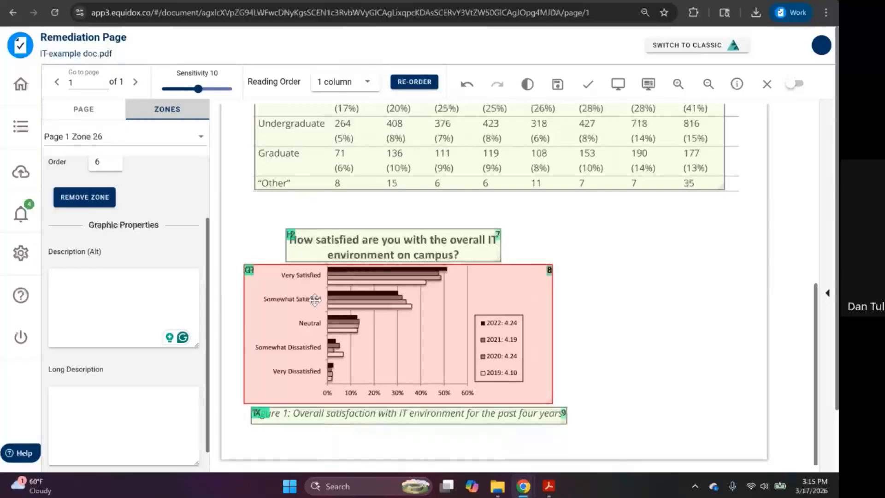
type("bar chart")
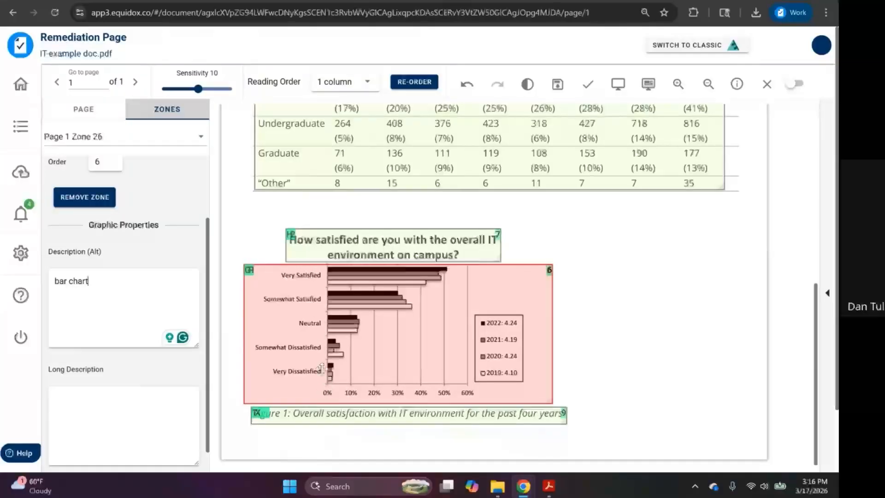
triple_click(131, 280)
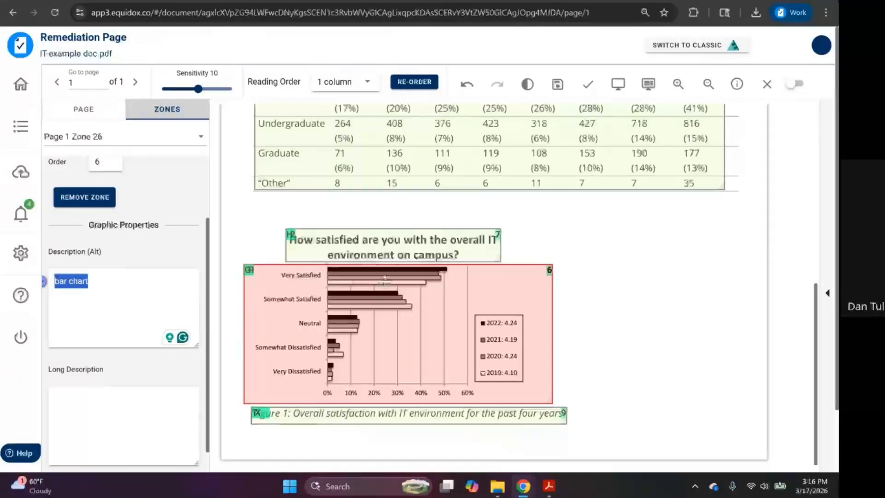
- Replace the alt description with "over the years 2019-2022, the vast majority of people were either very satisfied or somewhat satisfied with the IT environment on campus"
left_click(677, 84)
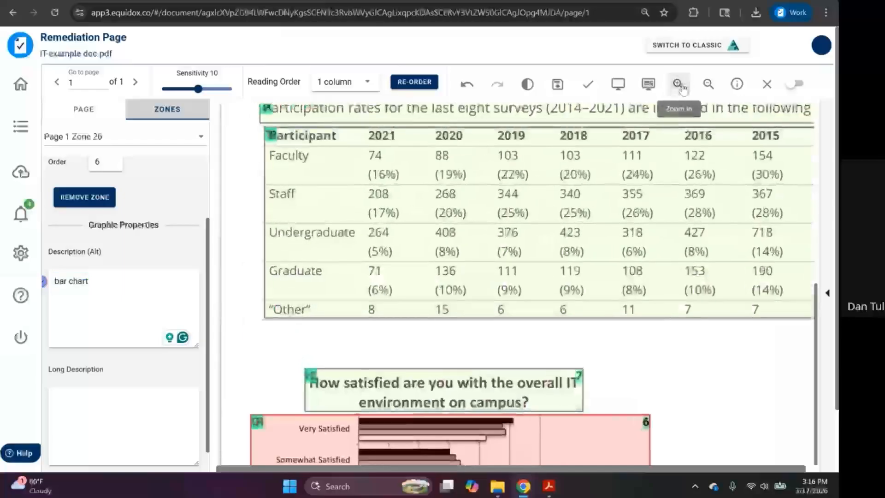
scroll(545, 256, "down", 3)
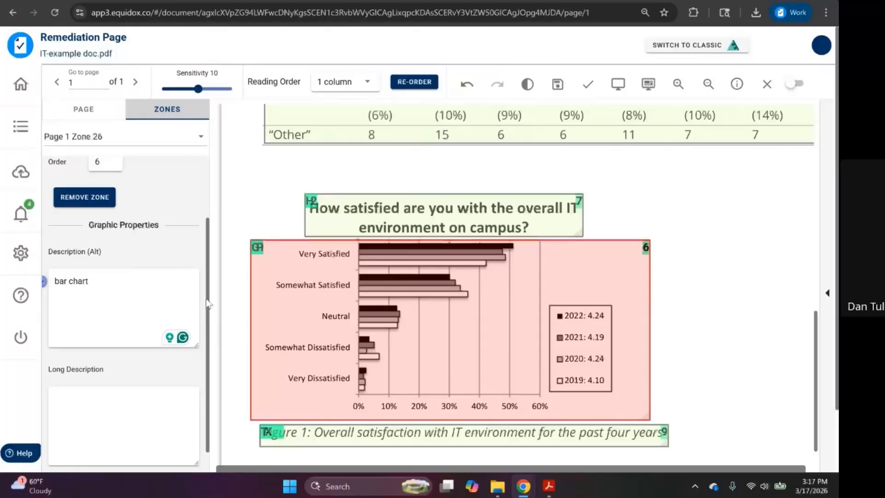
triple_click(152, 281)
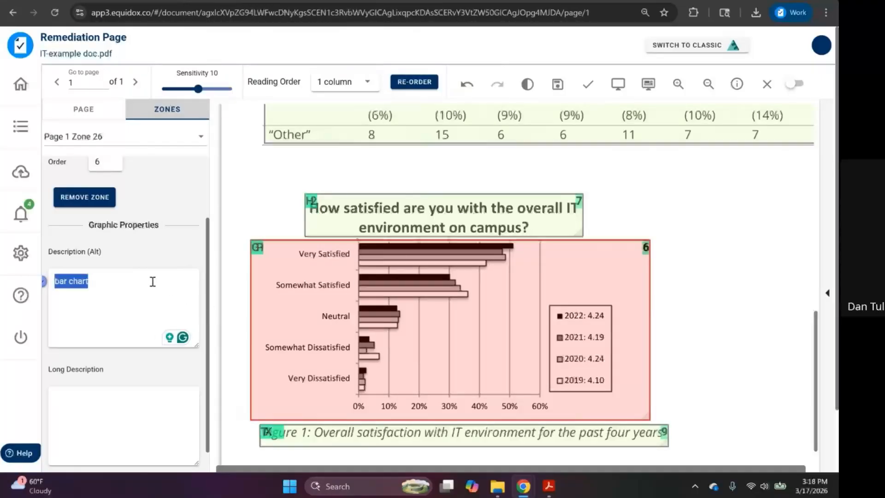
type("over the years 2019-2022. The vast majority of people were either very satisfied or somewhat satisfied with the IT environment on campus")
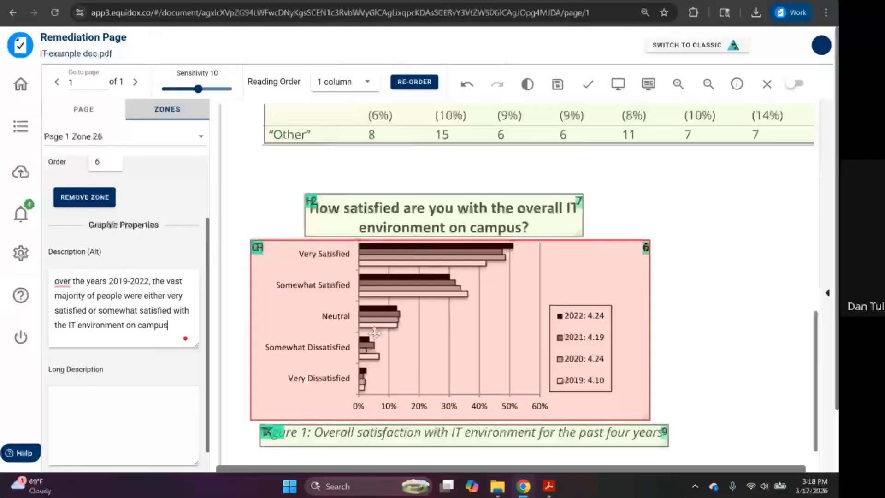
left_click_drag(168, 324, 55, 277)
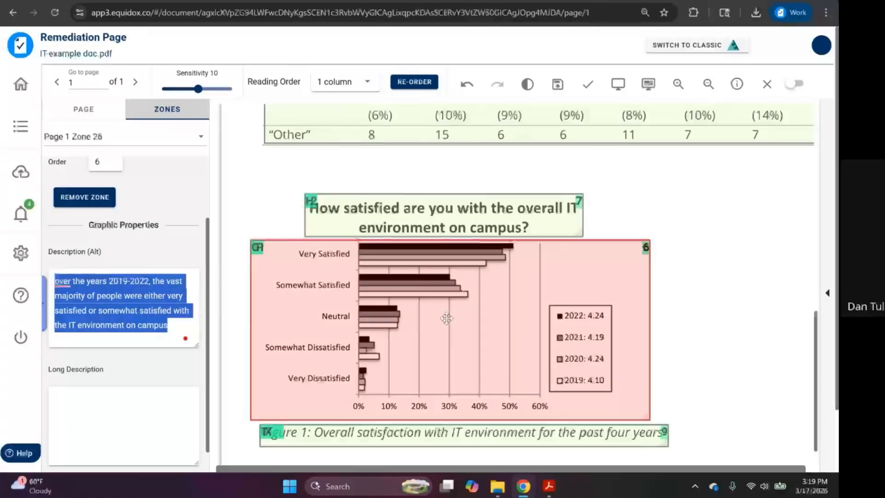
scroll(410, 238, "up", 3)
scroll(552, 283, "down", 3)
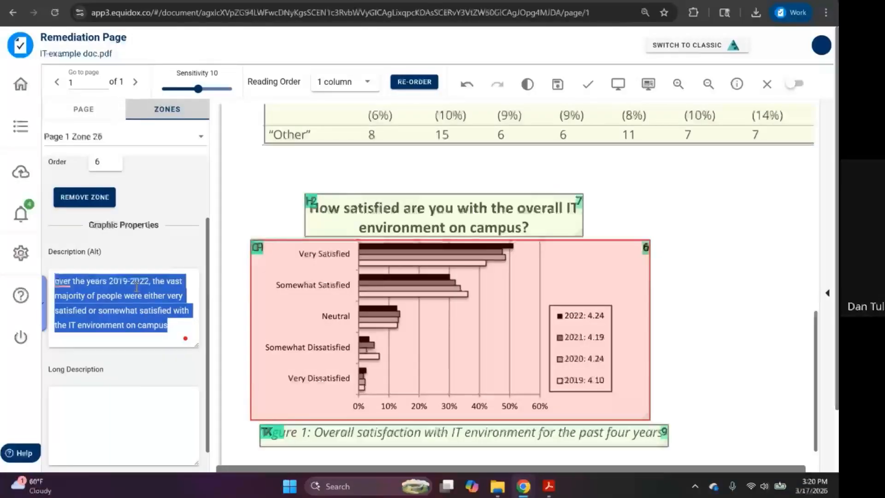
- Re-order the page as 1 column again, preview it with the described chart graphic and return to the zones
left_click(557, 85)
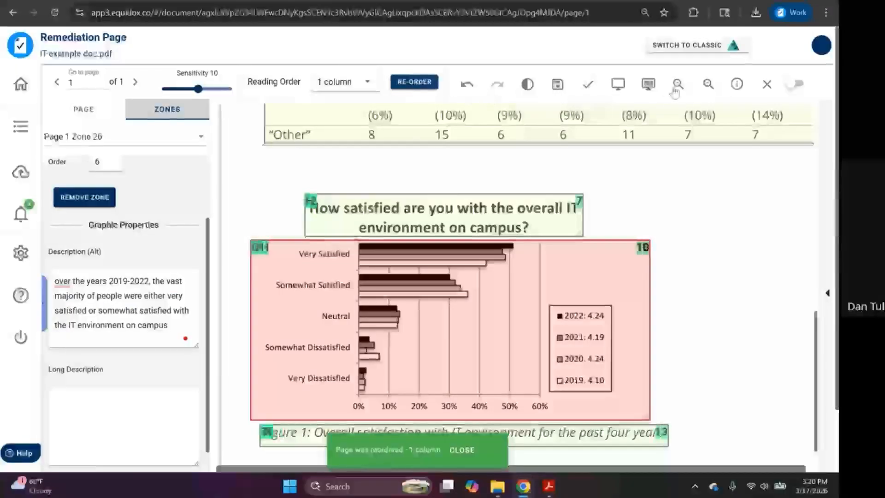
left_click(621, 87)
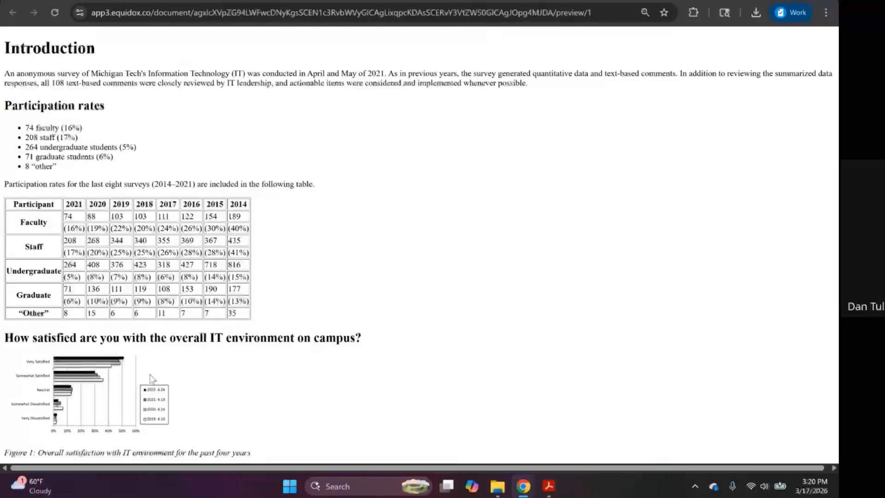
left_click(92, 1)
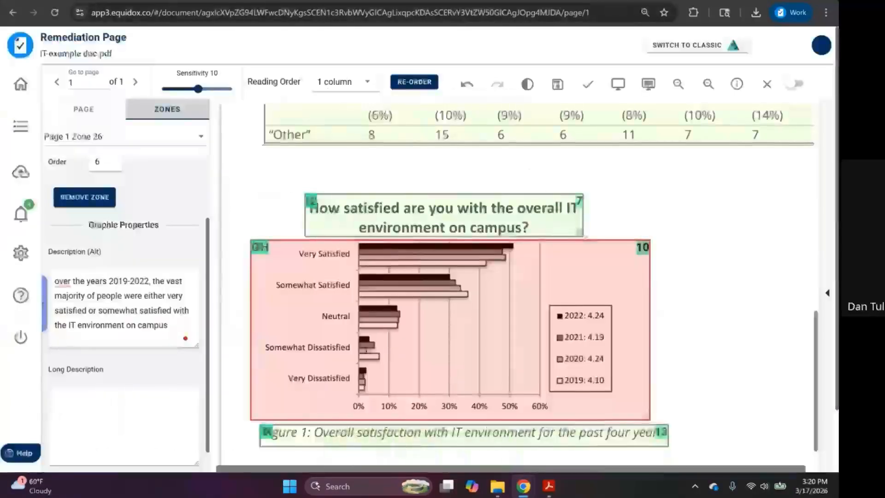
- Mark the page as validated and close it, saving the changes
scroll(581, 235, "up", 6)
scroll(581, 235, "up", 5)
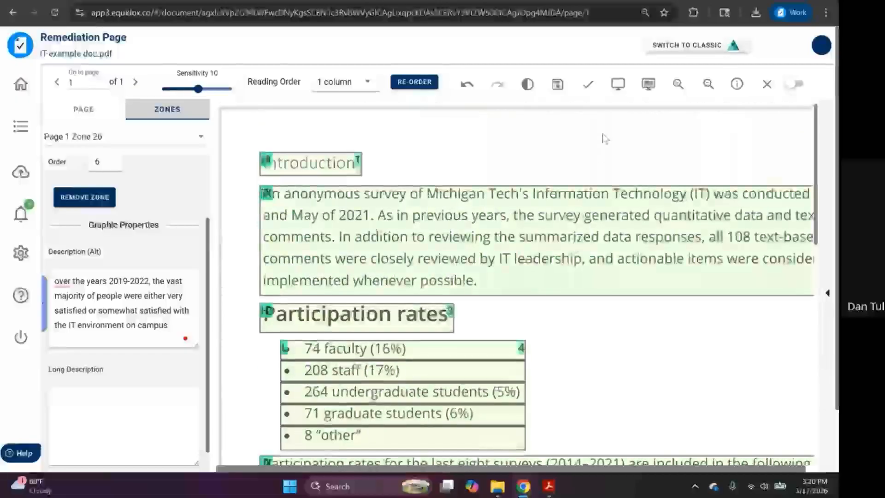
left_click(594, 86)
left_click(766, 84)
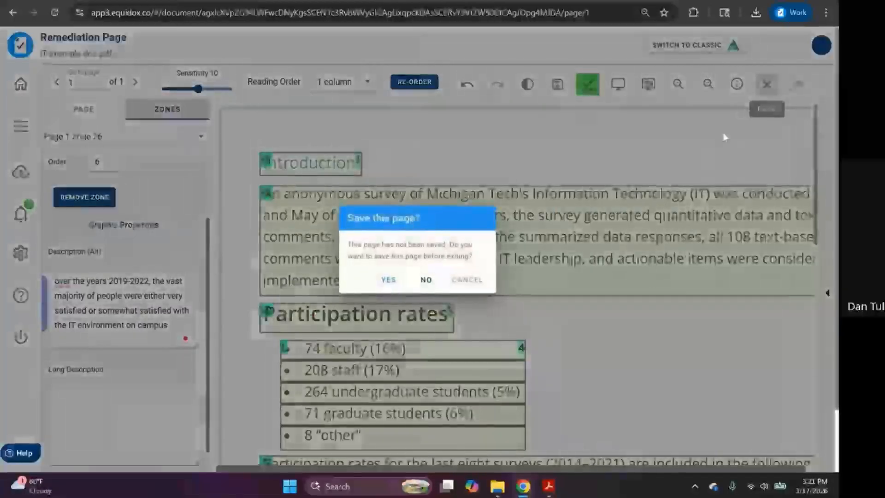
left_click(392, 278)
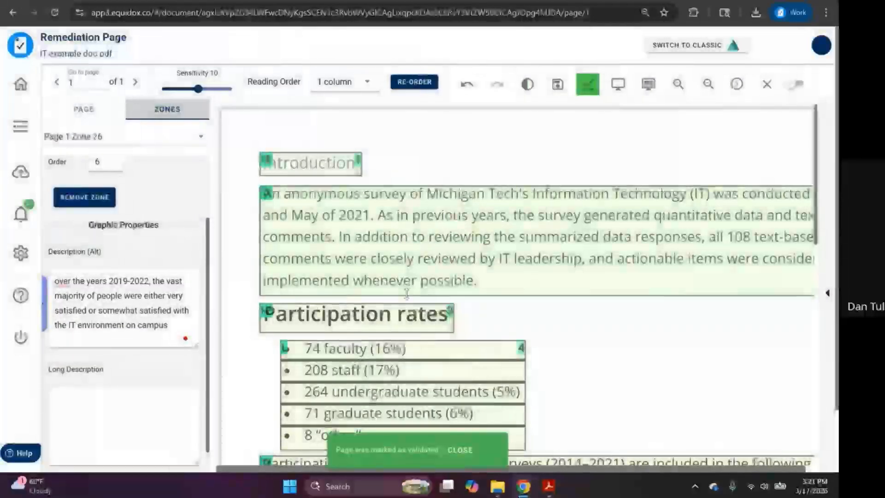